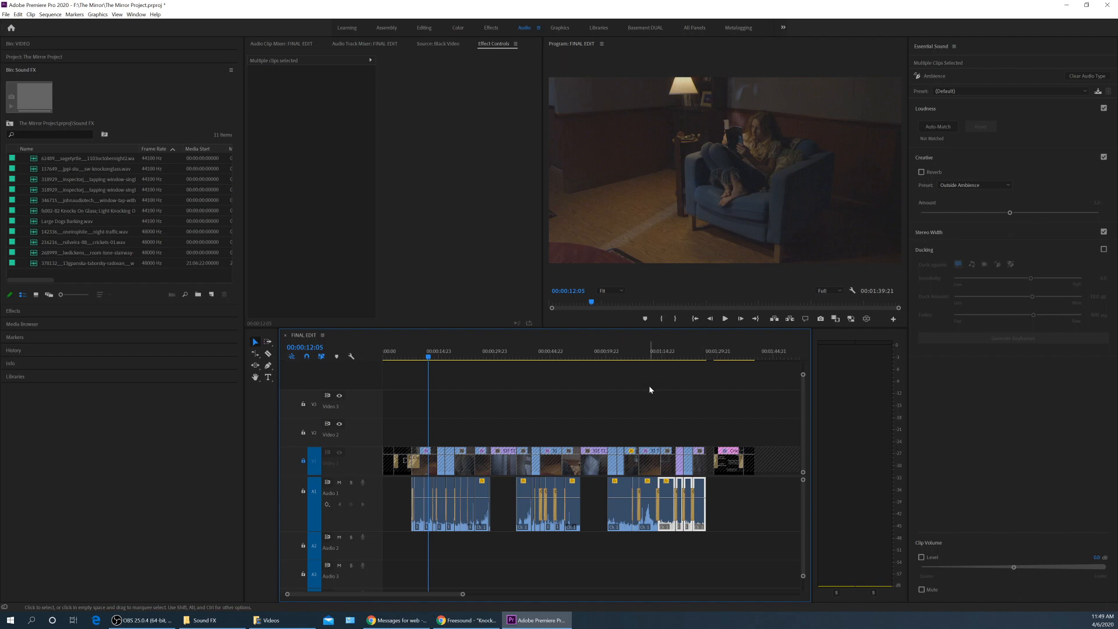
# Examine the Audio 1 waveform and transitions around 00:01:09:14 in the sequence.
pyautogui.click(646, 355)
pyautogui.press('=')
pyautogui.press('=')
pyautogui.press('=')
pyautogui.press('=')
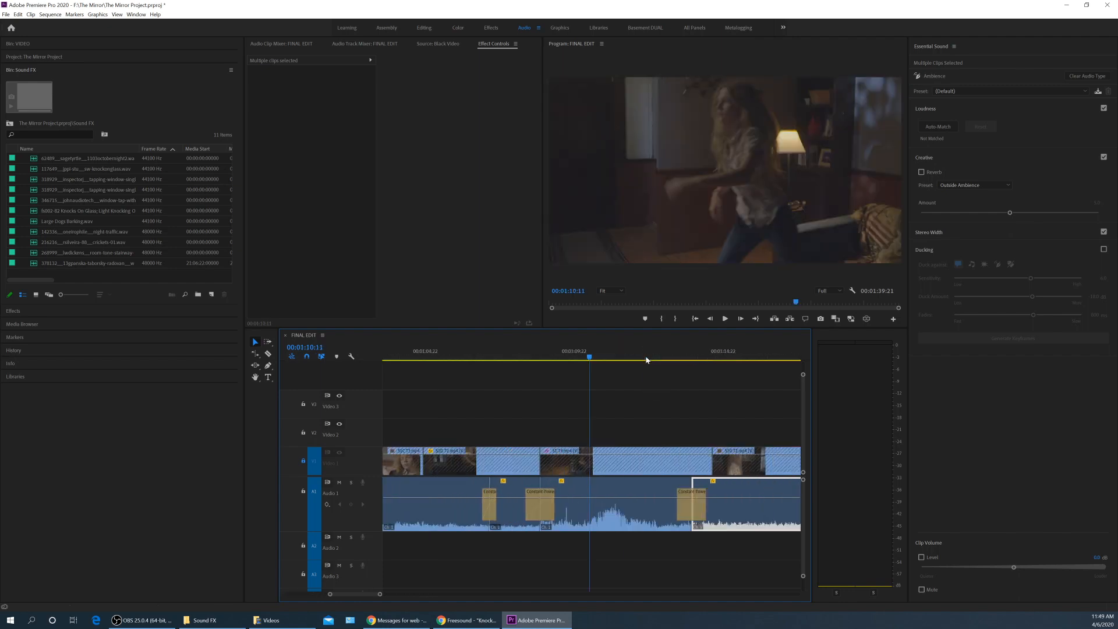
pyautogui.moveTo(553, 355); pyautogui.dragTo(538, 355)
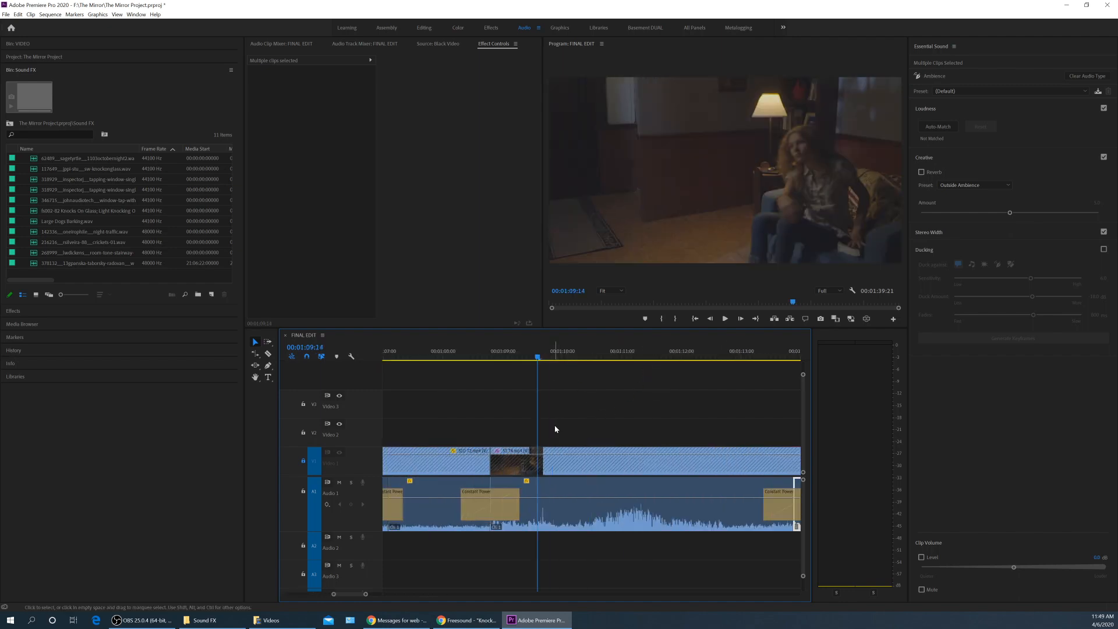
# Enable Reverb with the Room Ambience preset on all Audio 1 clips at once.
pyautogui.press('\\')
pyautogui.moveTo(412, 544); pyautogui.dragTo(714, 503)
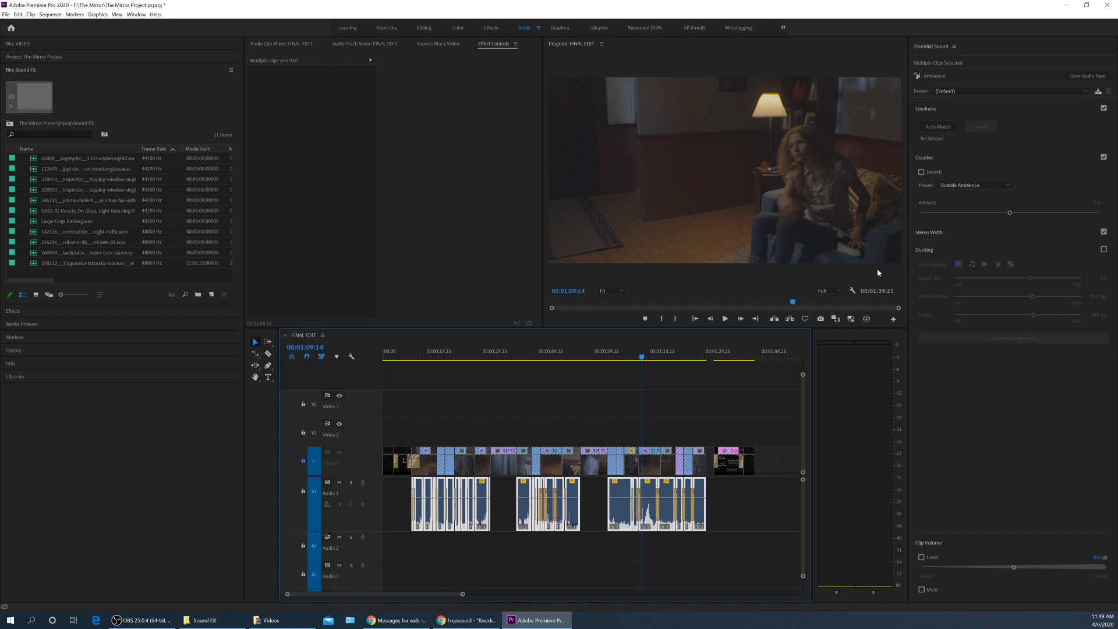
pyautogui.click(921, 173)
pyautogui.click(984, 185)
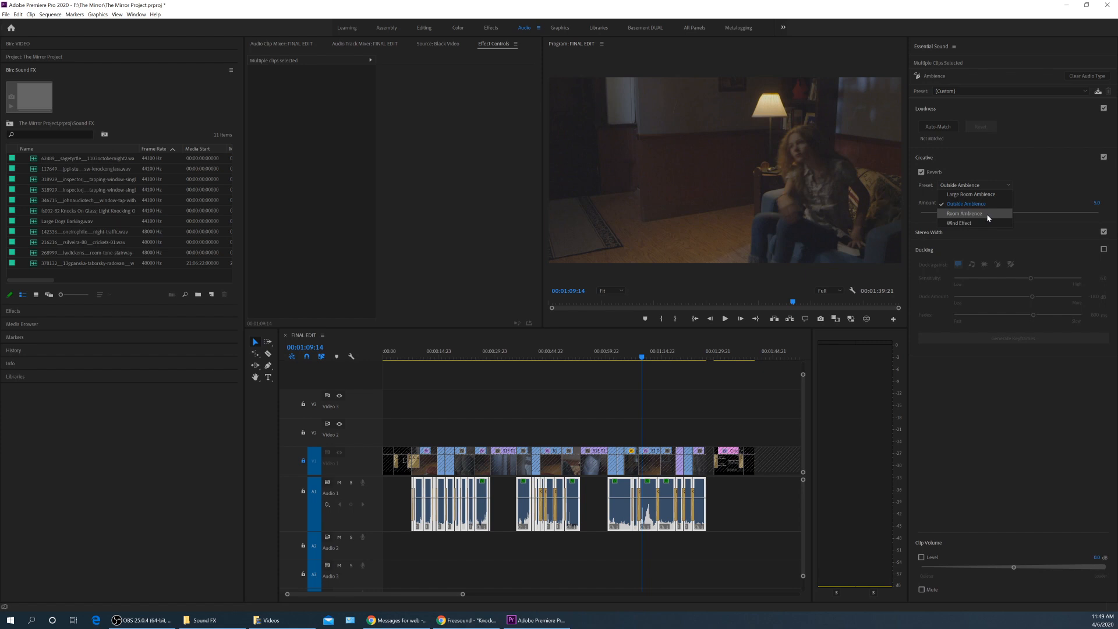
# Play the third scene from about 00:01:00 and compare its first audio clip with Reverb off and on.
pyautogui.click(605, 358)
pyautogui.click(630, 378)
pyautogui.press('=')
pyautogui.press('=')
pyautogui.press('=')
pyautogui.press('space')
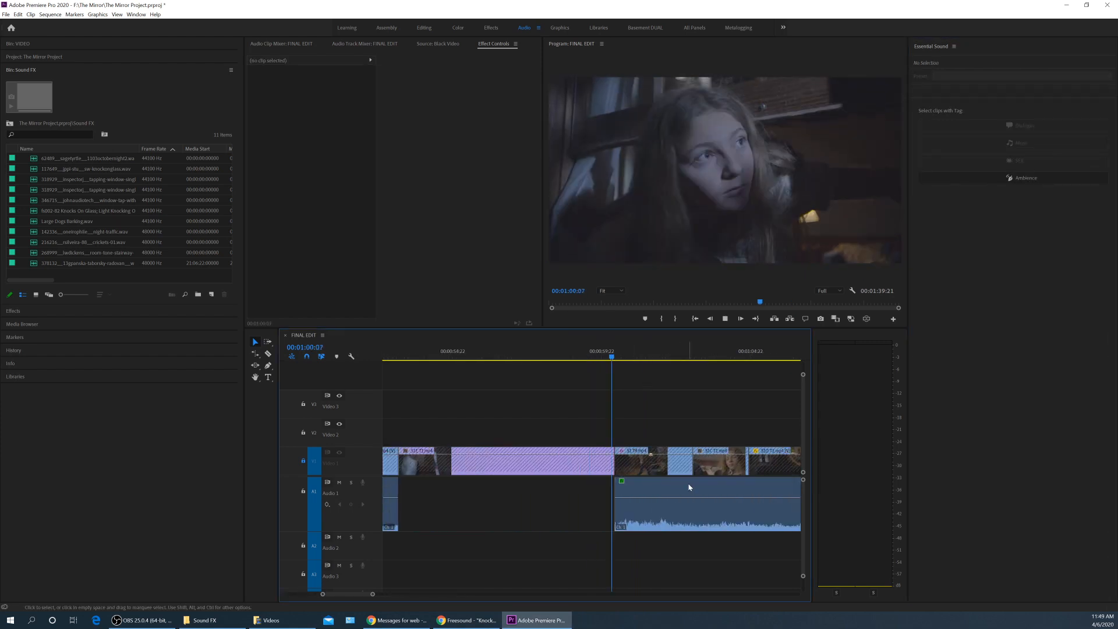
pyautogui.click(689, 490)
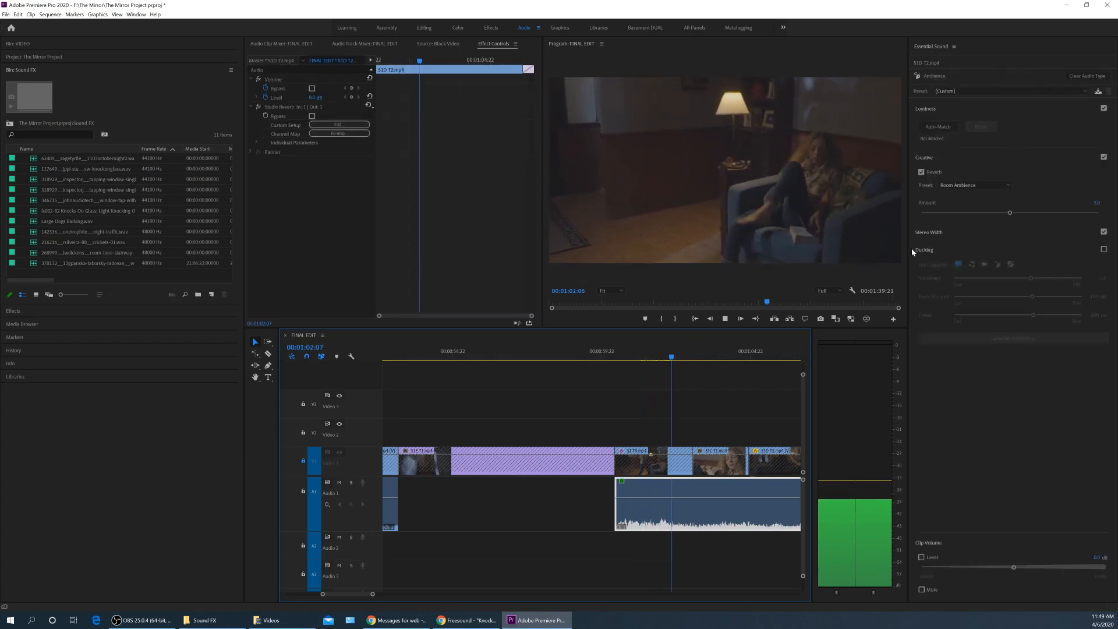
pyautogui.moveTo(689, 357); pyautogui.dragTo(650, 357)
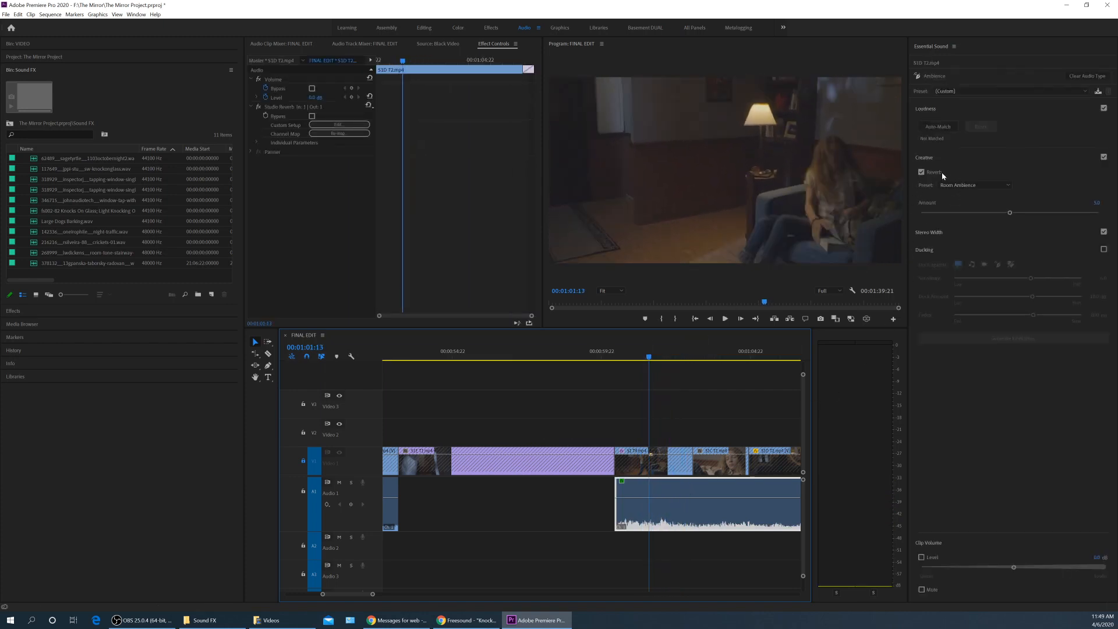
pyautogui.press('space')
pyautogui.click(922, 172)
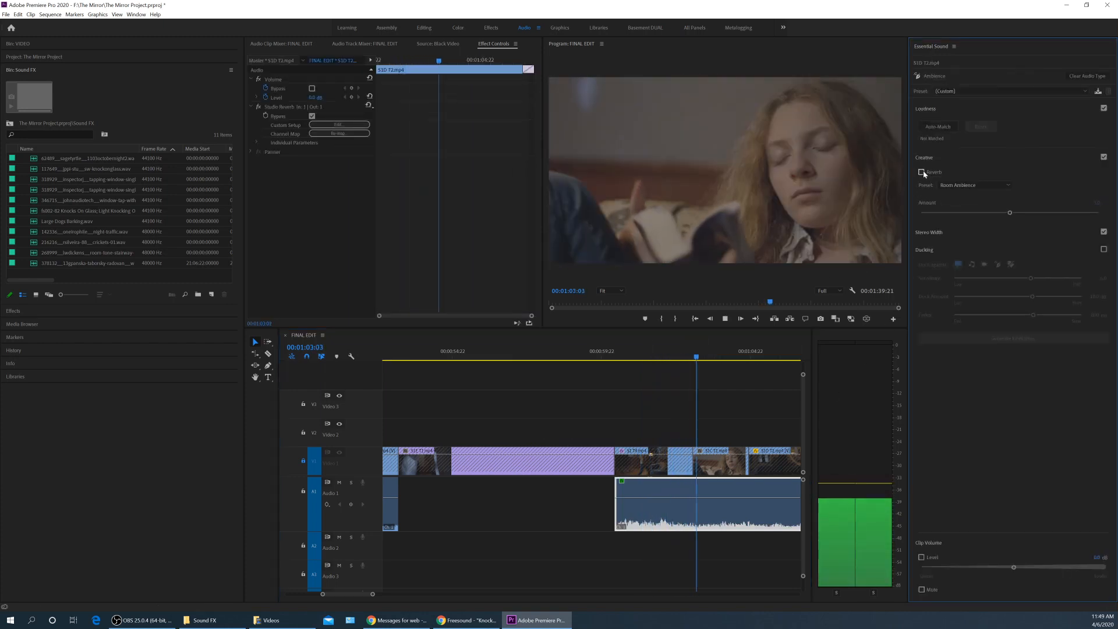
pyautogui.click(922, 172)
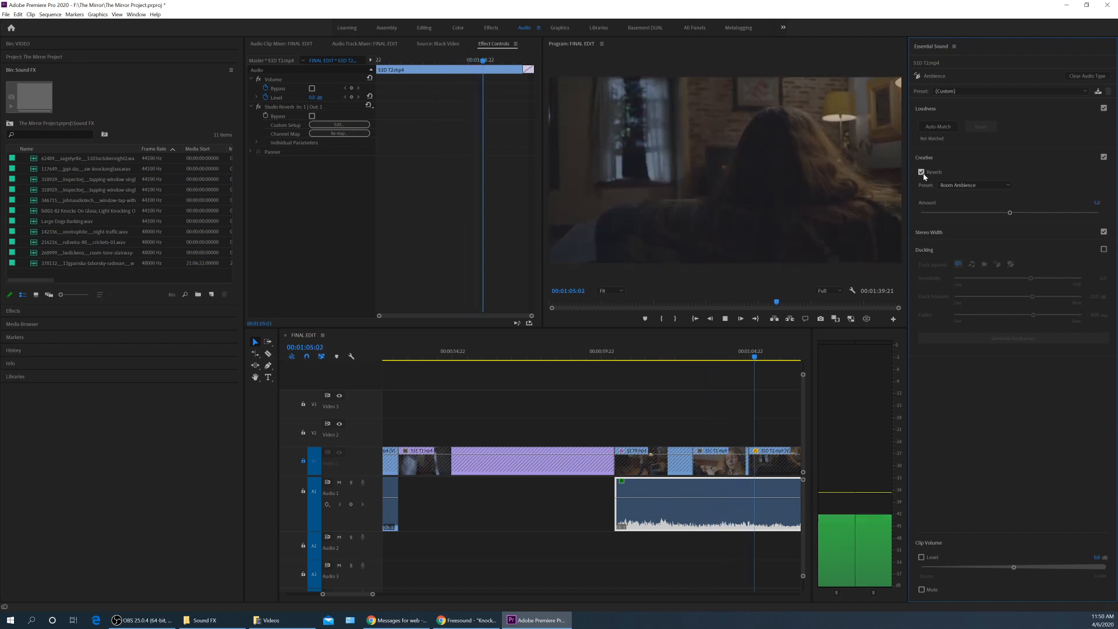
pyautogui.press('space')
# Deselect the clip, return the playhead to about 00:00:12:13 and save the project.
pyautogui.click(784, 392)
pyautogui.press('\\')
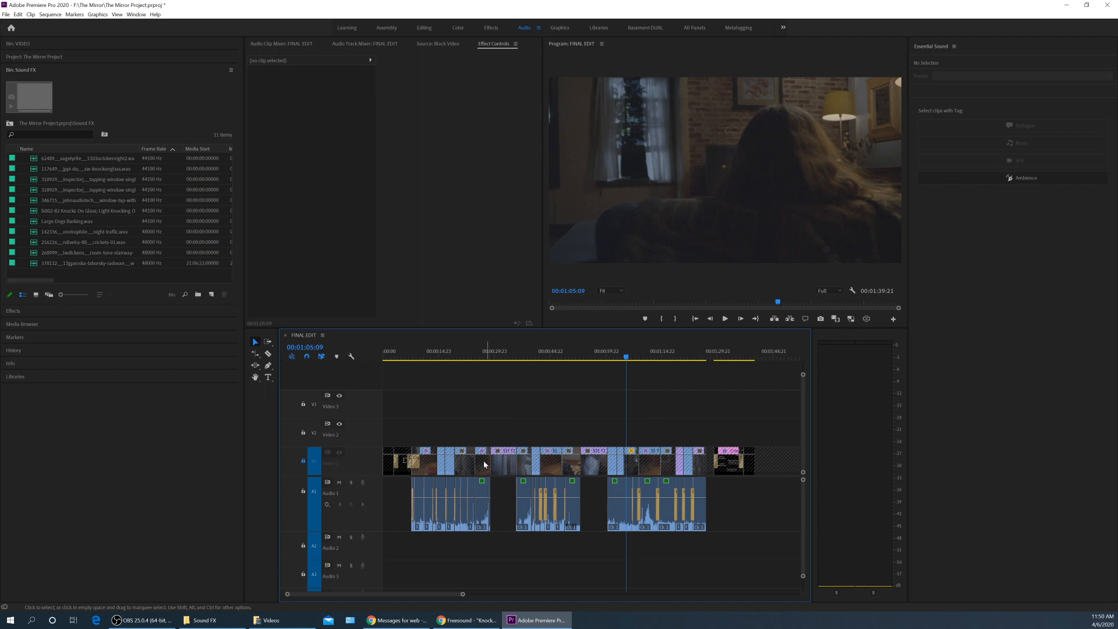
pyautogui.moveTo(485, 356); pyautogui.dragTo(430, 355)
pyautogui.hotkey('ctrl', 's')
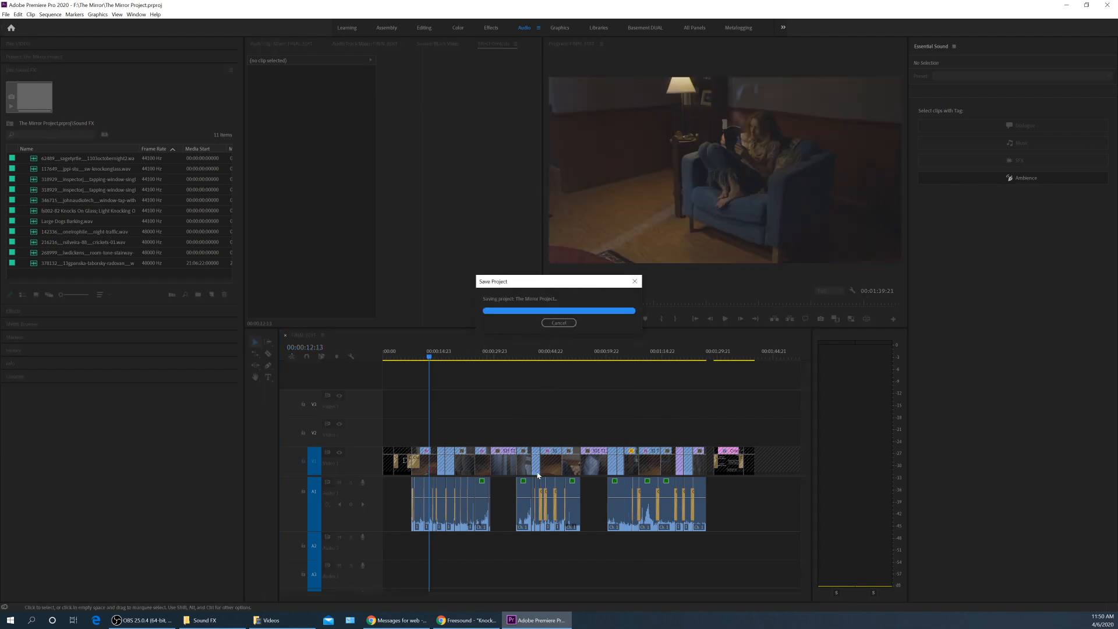
pyautogui.moveTo(406, 554); pyautogui.dragTo(717, 483)
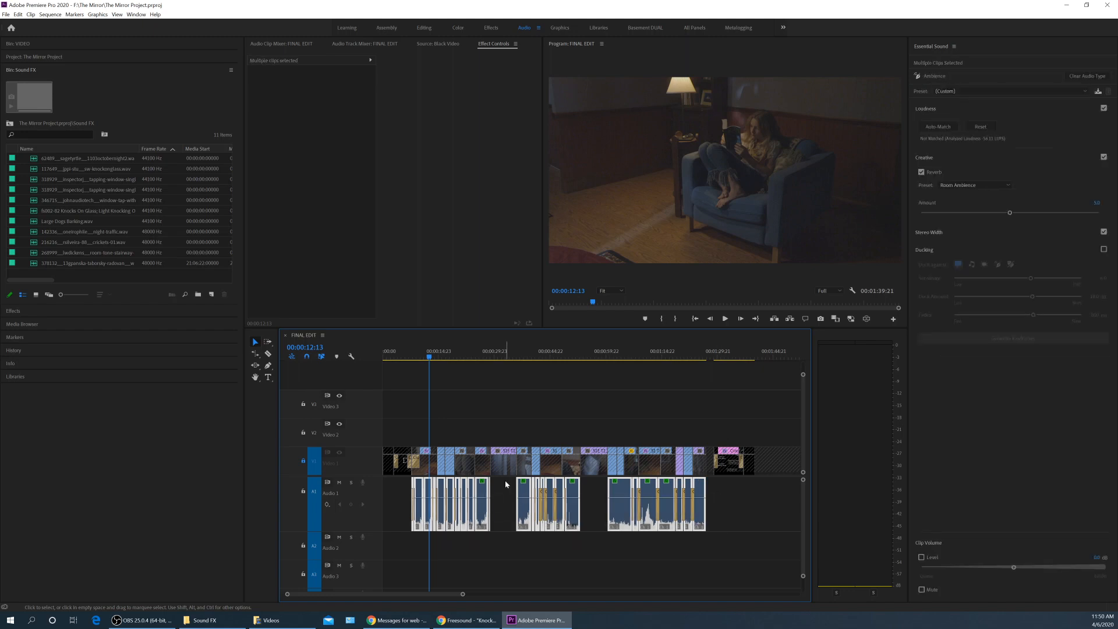
pyautogui.click(506, 484)
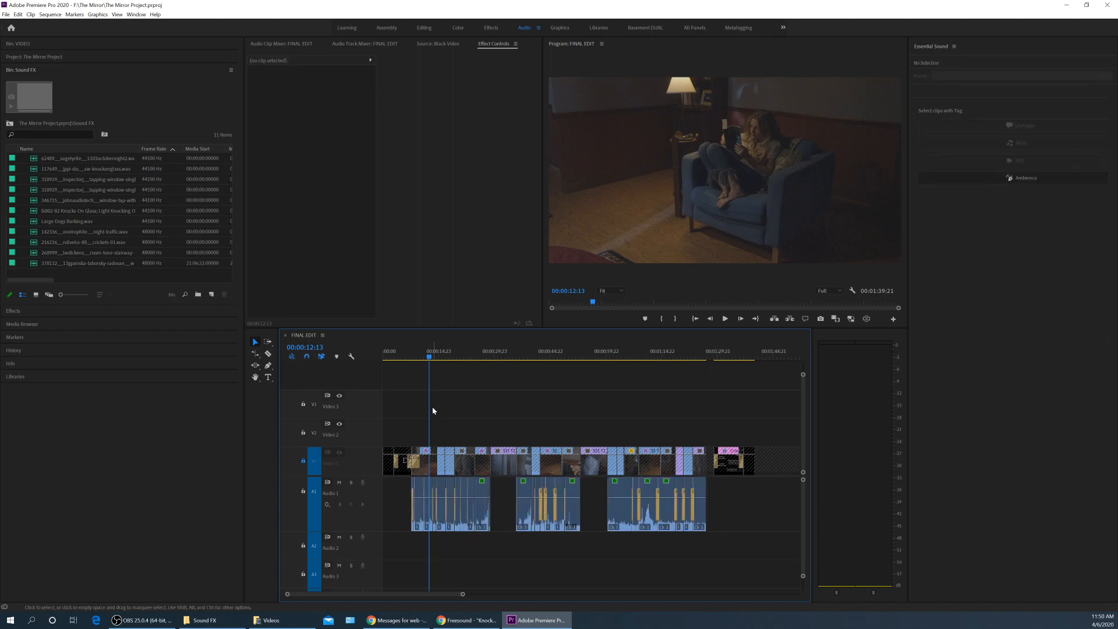
pyautogui.press('-')
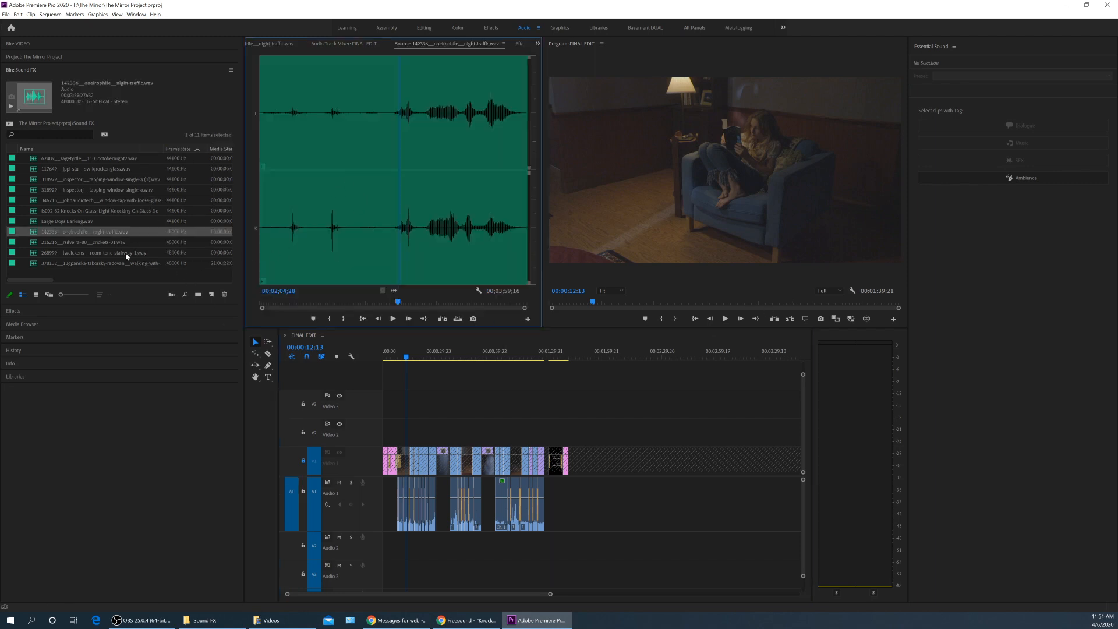
# Audition the crickets-01 and 1103octobernight2 recordings from the Sound FX bin, leaving the October night sound loaded as the source.
pyautogui.doubleClick(36, 243)
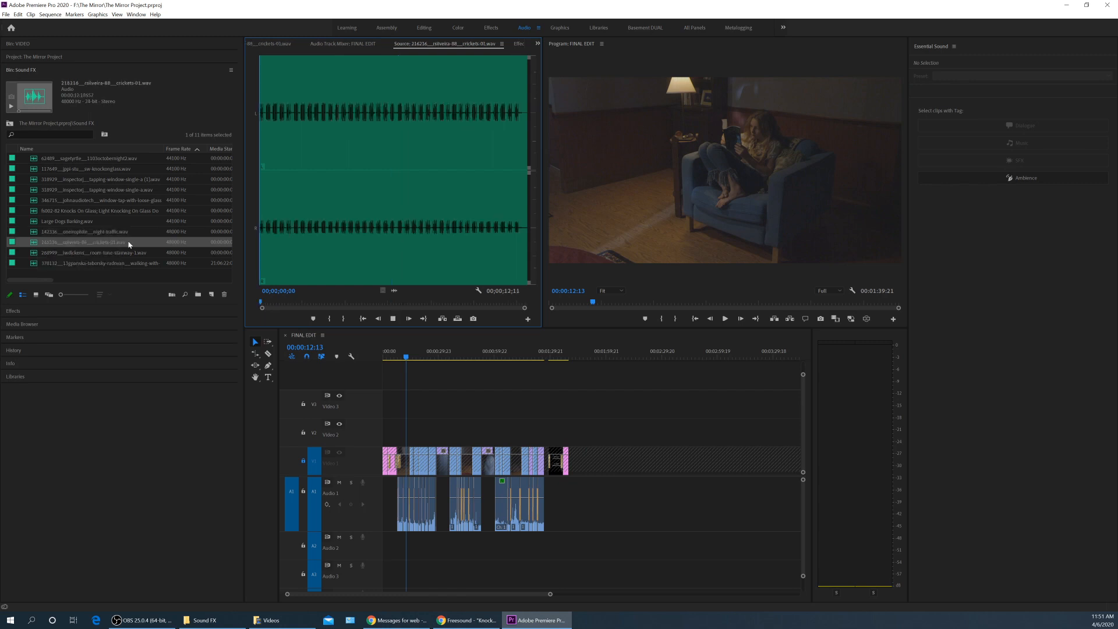
pyautogui.press('space')
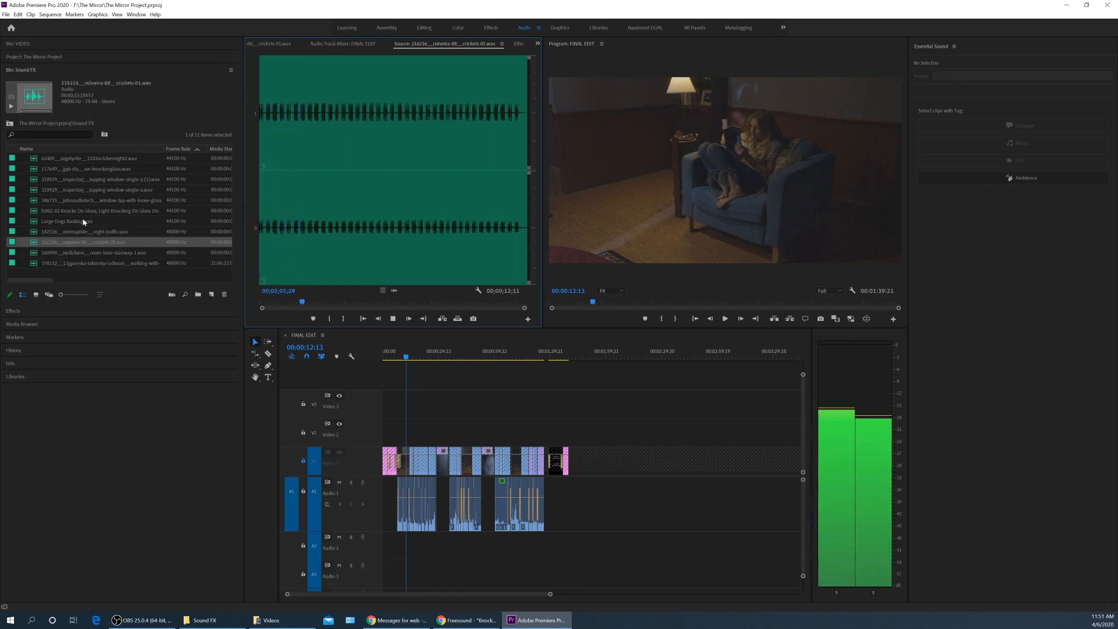
pyautogui.doubleClick(85, 161)
pyautogui.press('space')
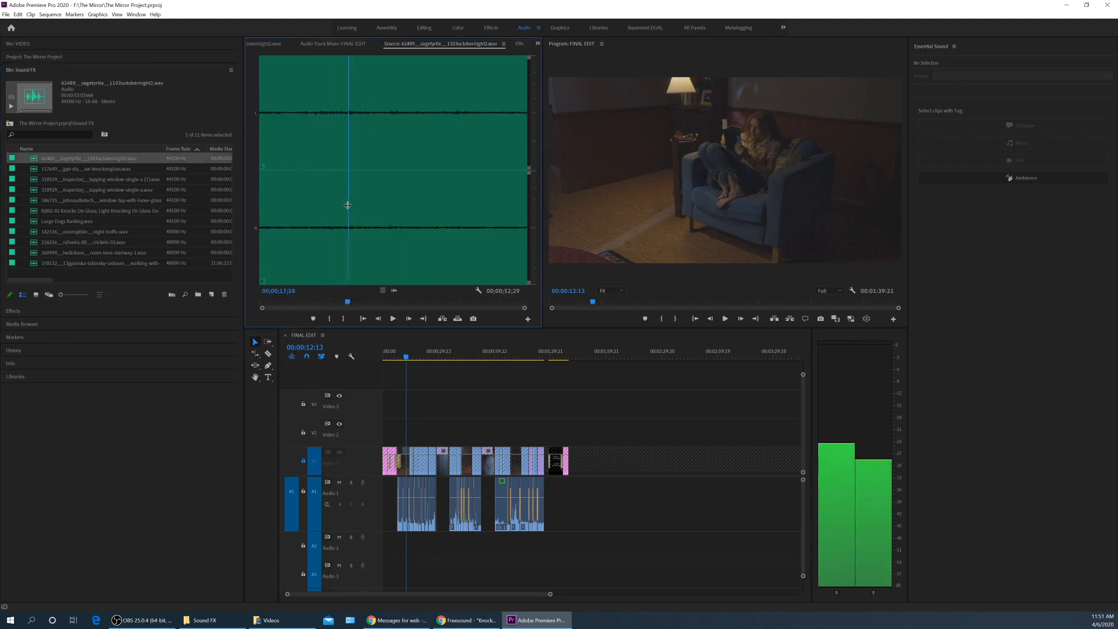
pyautogui.press('space')
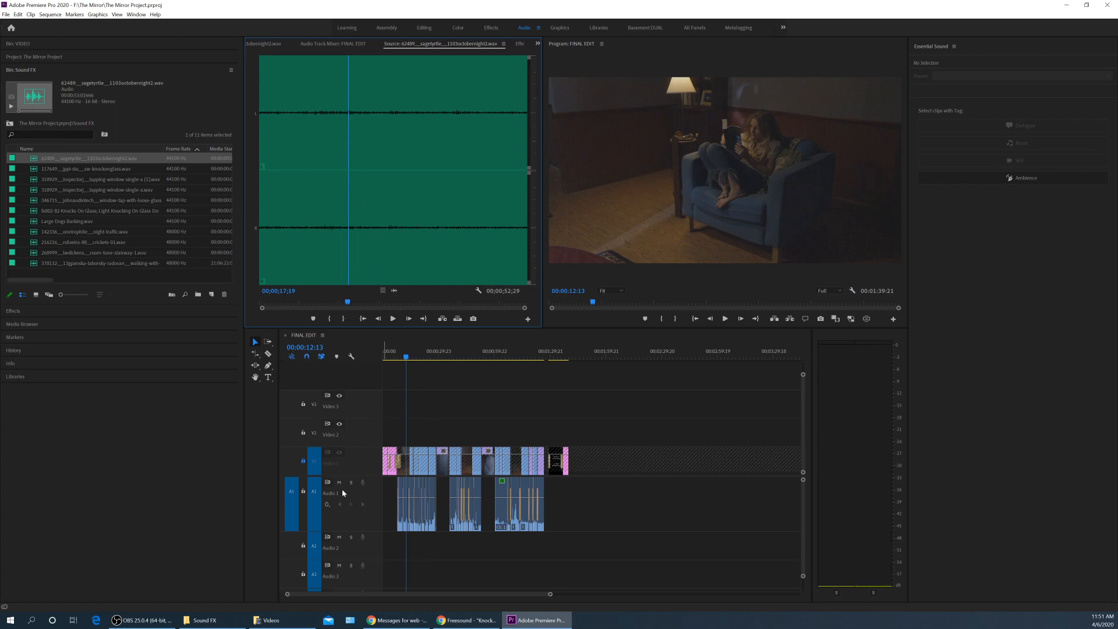
# Reduce the Audio 1 track height and place the playhead at 00:00:03:01, where the Dark Evening title's opening dissolve starts.
pyautogui.click(352, 524)
pyautogui.moveTo(352, 525); pyautogui.dragTo(352, 513)
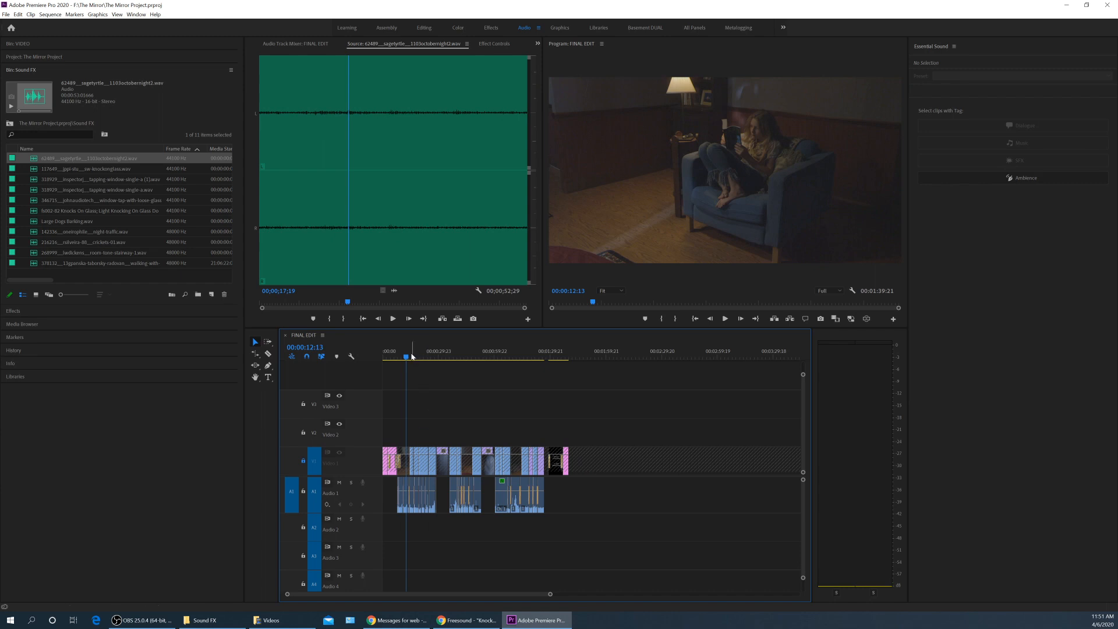
pyautogui.press('Home')
pyautogui.press('=')
pyautogui.press('=')
pyautogui.press('=')
pyautogui.press('=')
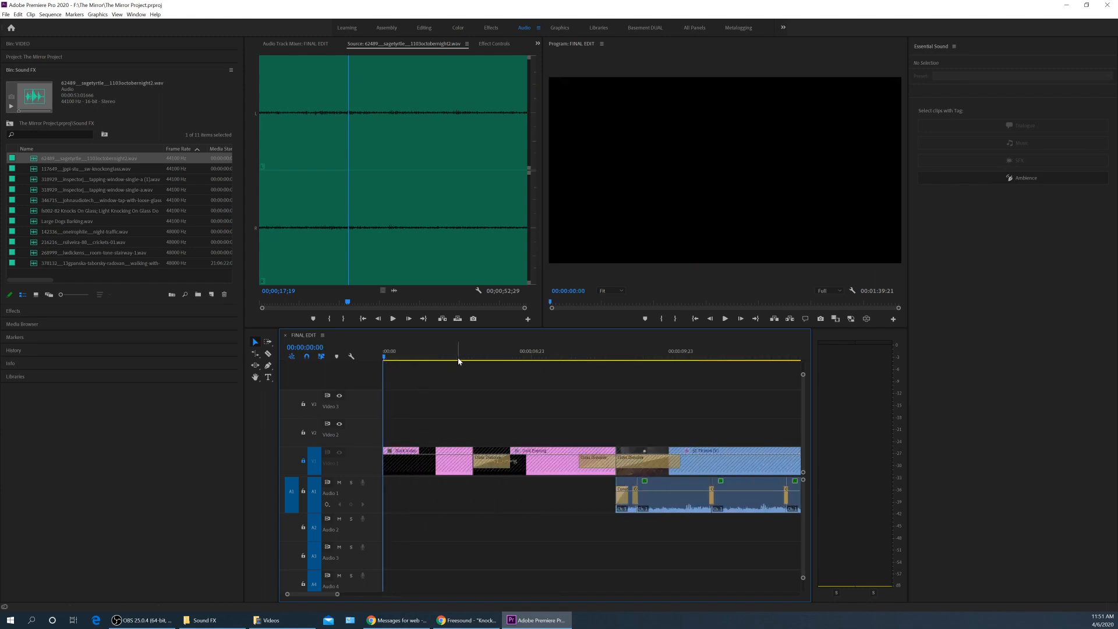
pyautogui.click(459, 360)
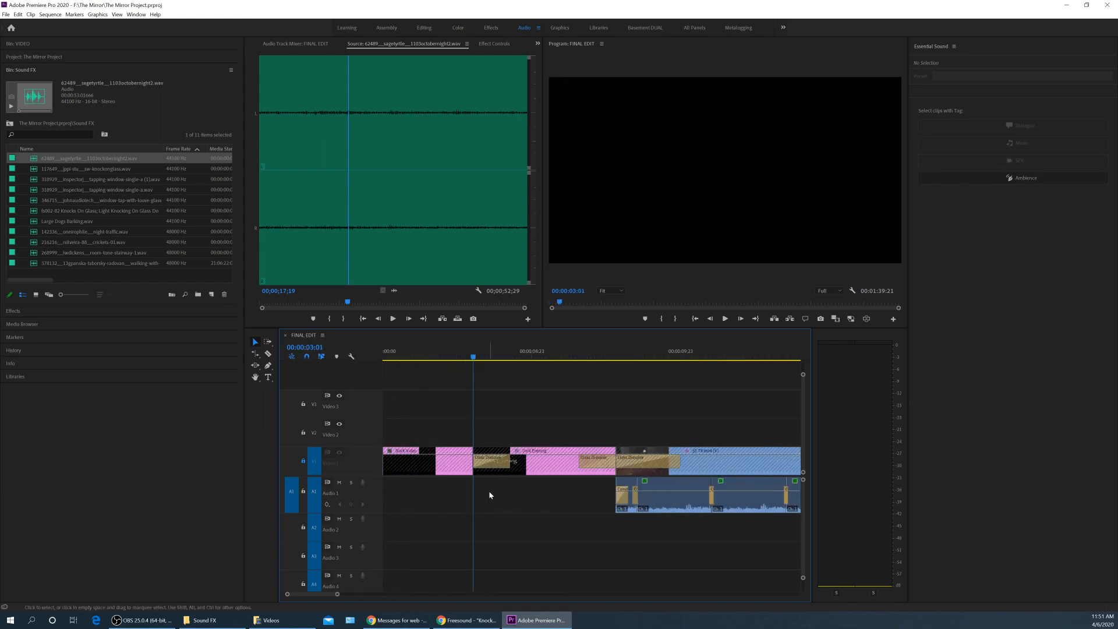
# Patch the source audio to Audio 2, overwrite the October night ambience in at the playhead and view the whole sequence.
pyautogui.click(293, 531)
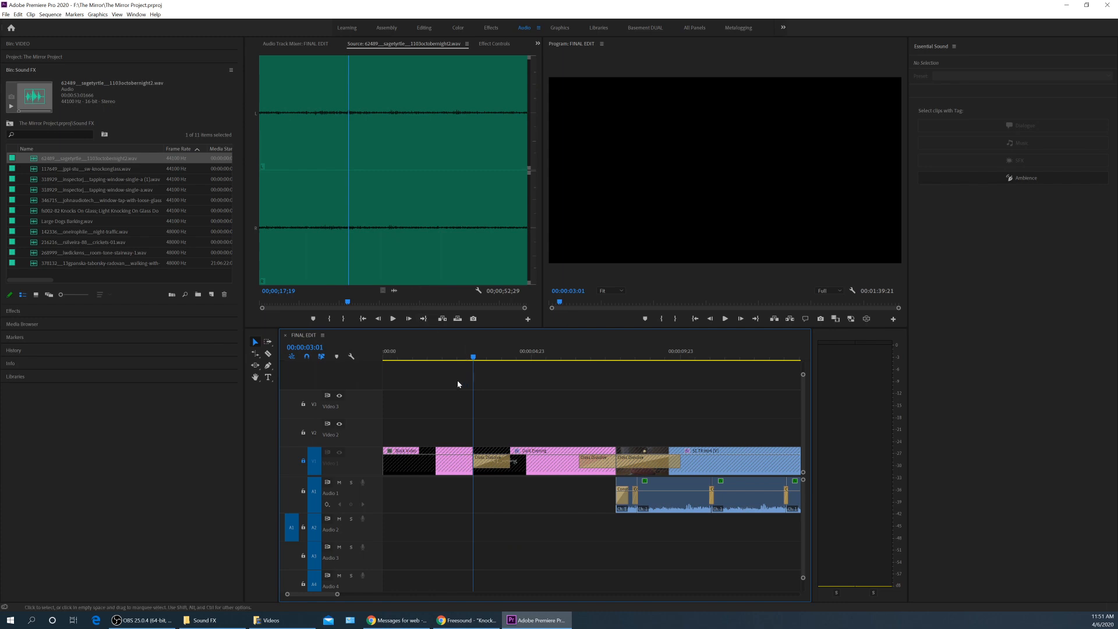
pyautogui.press('.')
pyautogui.click(478, 355)
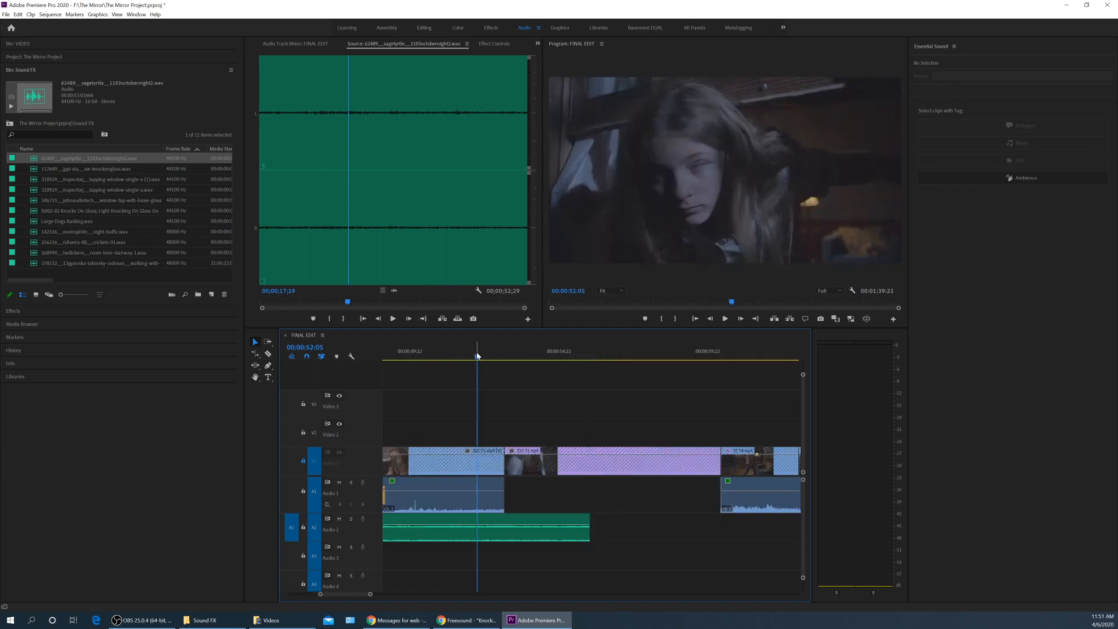
pyautogui.press('\\')
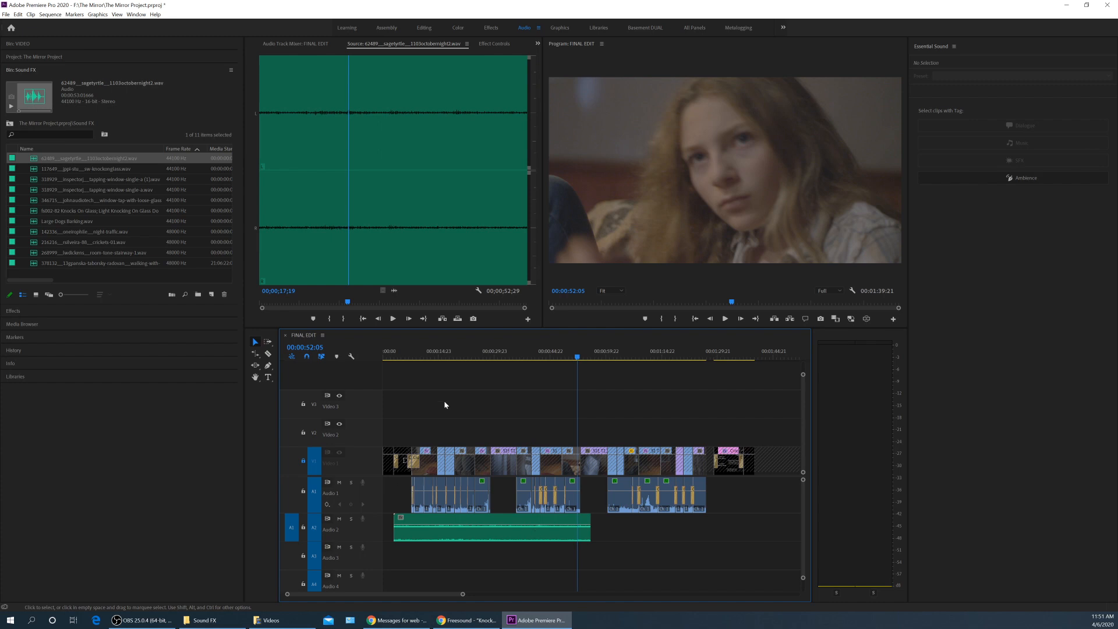
# Add a Constant Power fade-in at the start of the Audio 2 ambience clip at 00:00:03:01 and play it back.
pyautogui.moveTo(406, 358); pyautogui.dragTo(399, 361)
pyautogui.press('Up')
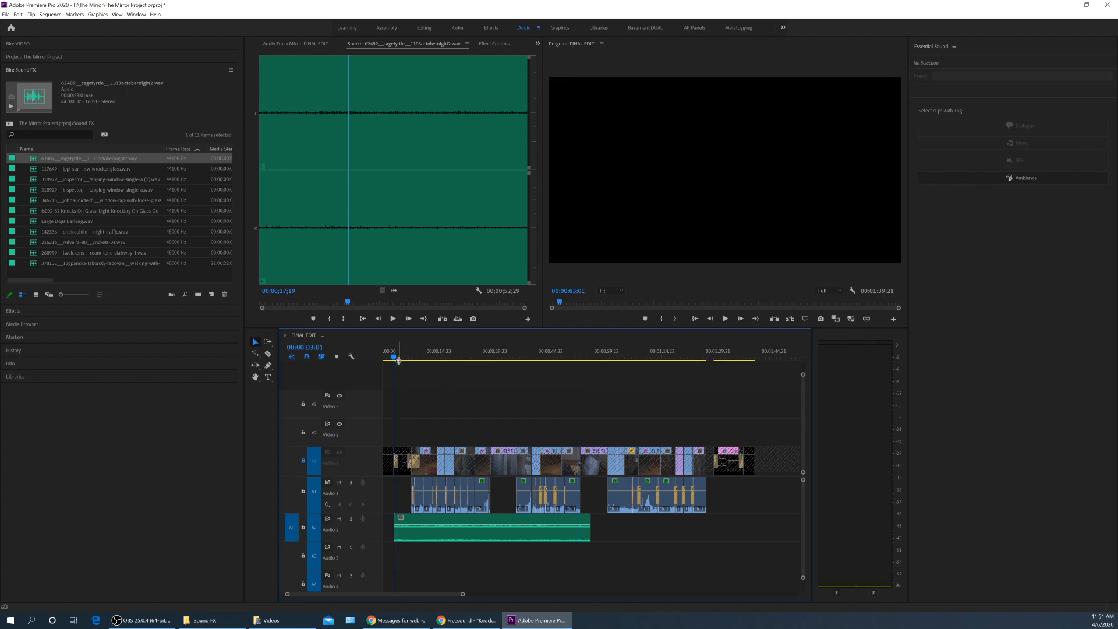
pyautogui.press('=')
pyautogui.press('=')
pyautogui.press('=')
pyautogui.press('=')
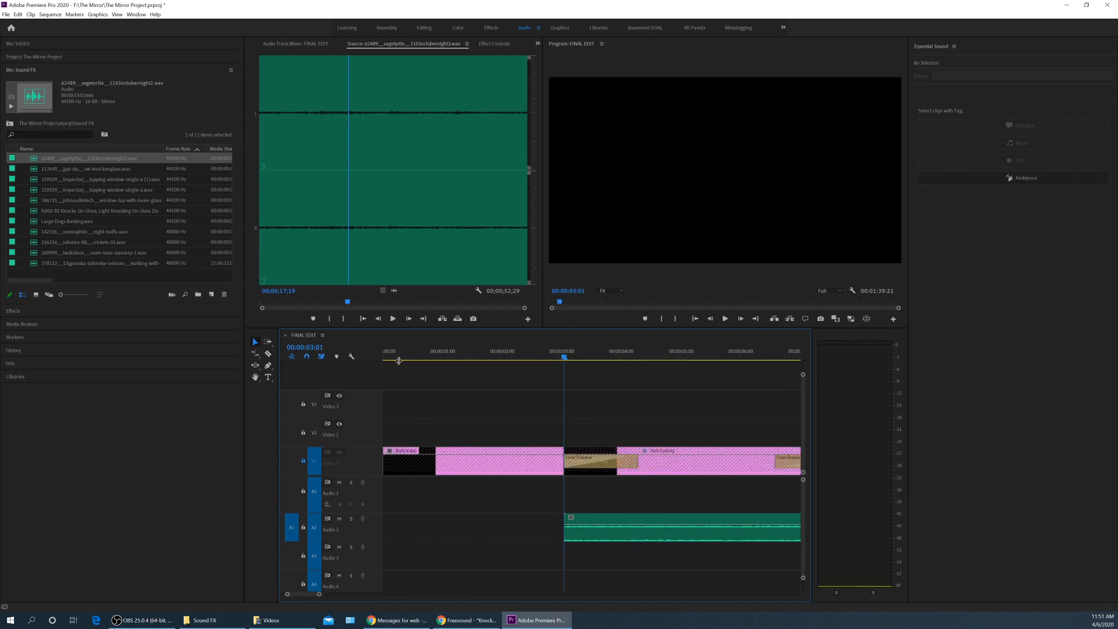
pyautogui.hotkey('ctrl', 'shift', 'd')
pyautogui.press('space')
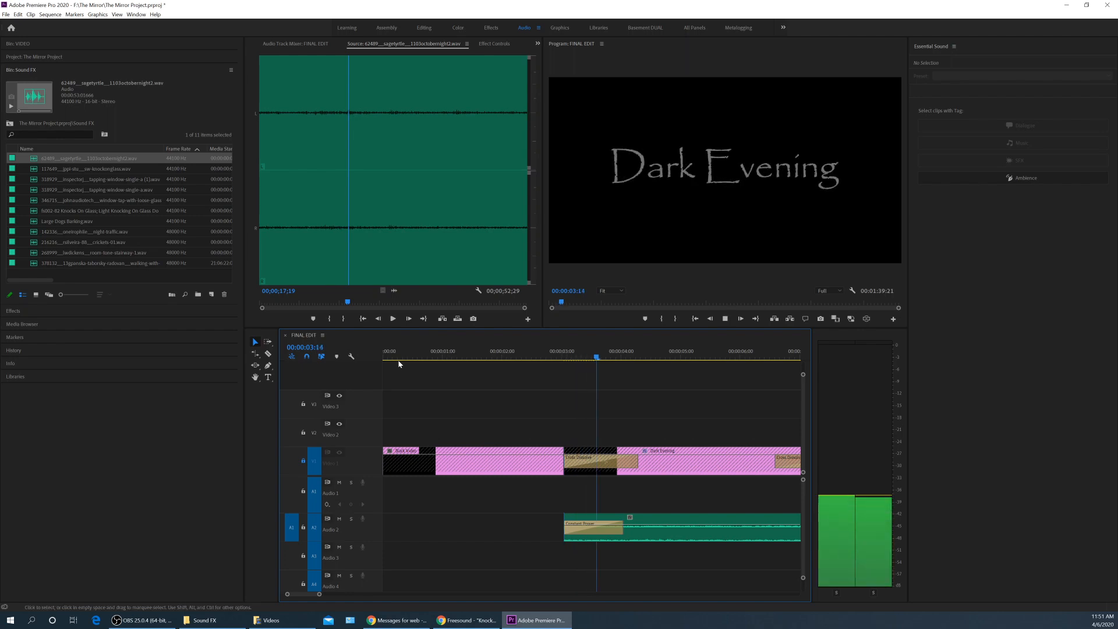
pyautogui.press('-')
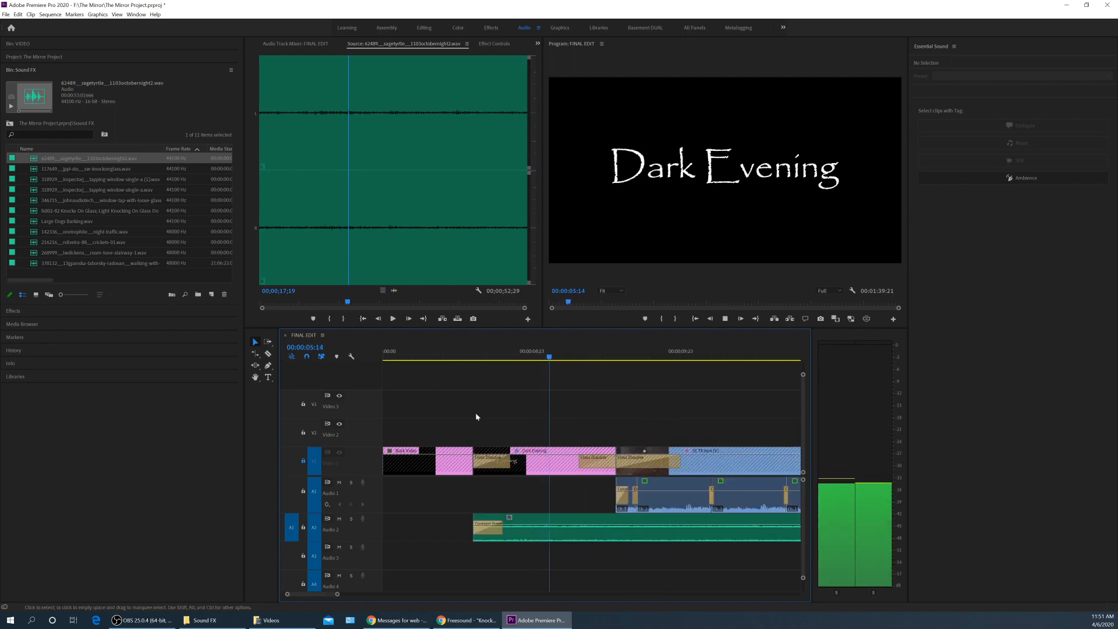
pyautogui.press('space')
# Select the night ambience clip and enlarge the Audio 2 track for editing its volume line.
pyautogui.moveTo(526, 528); pyautogui.dragTo(526, 537)
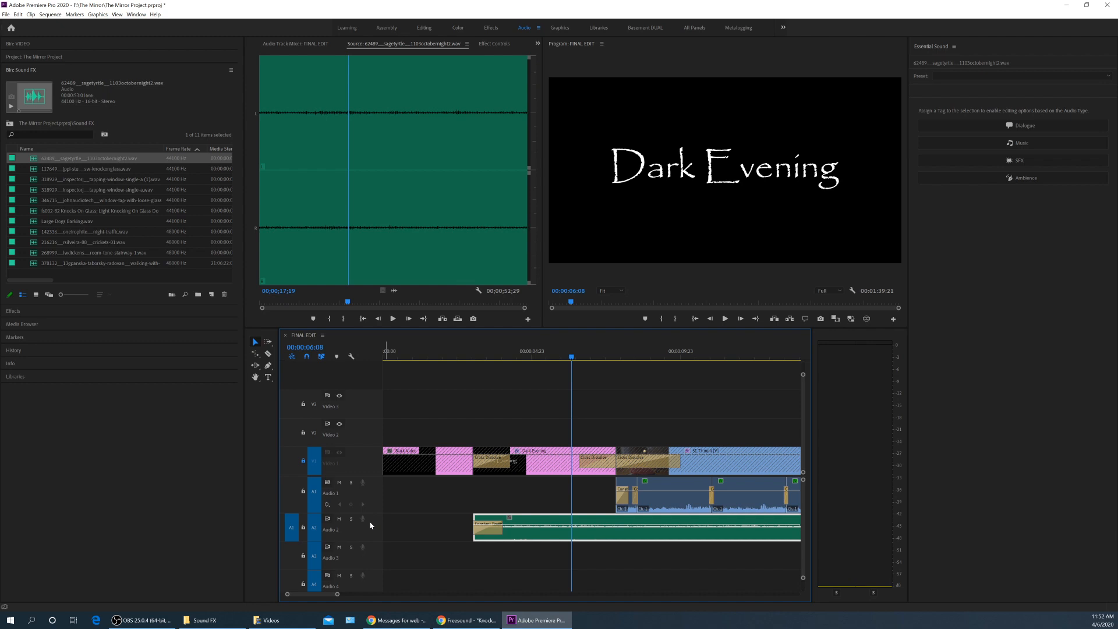
pyautogui.hotkey('shift', '-')
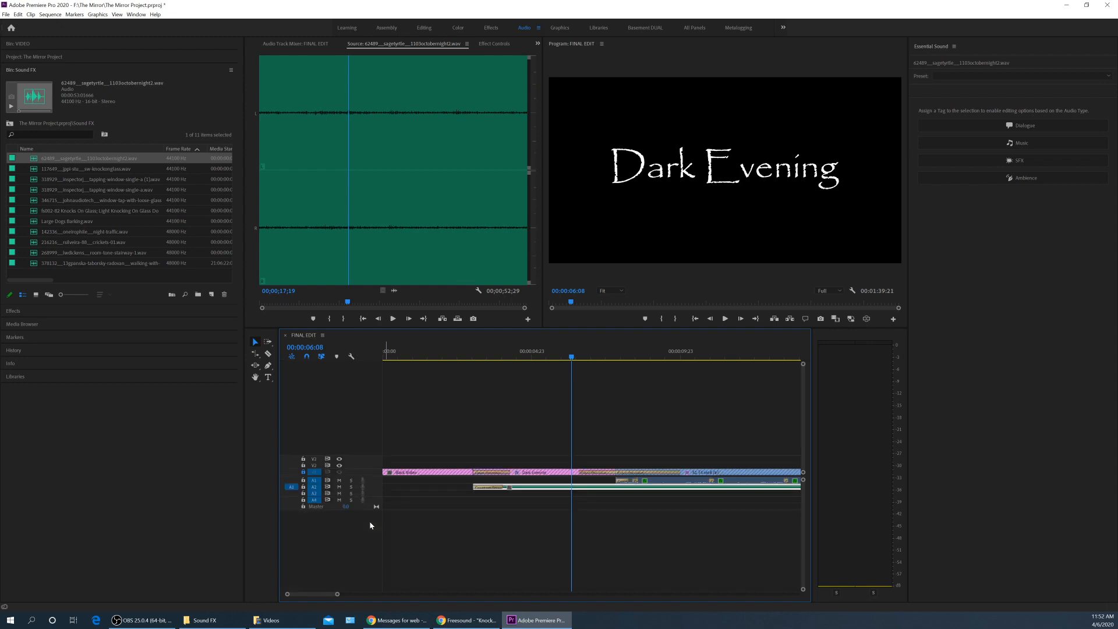
pyautogui.hotkey('shift', '=')
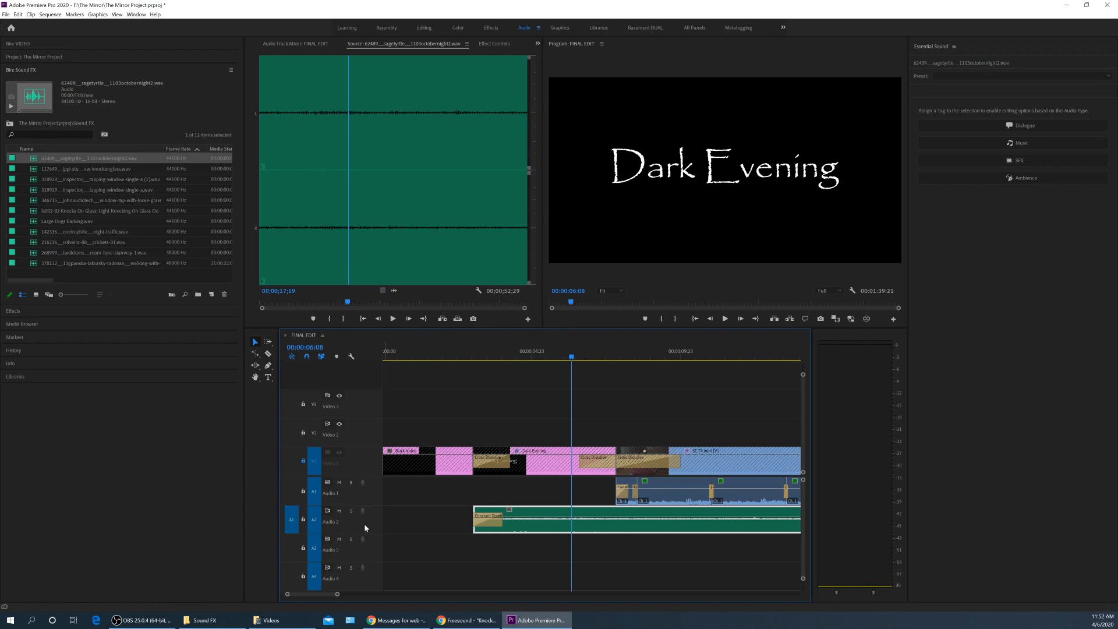
pyautogui.scroll(5, 369, 529)
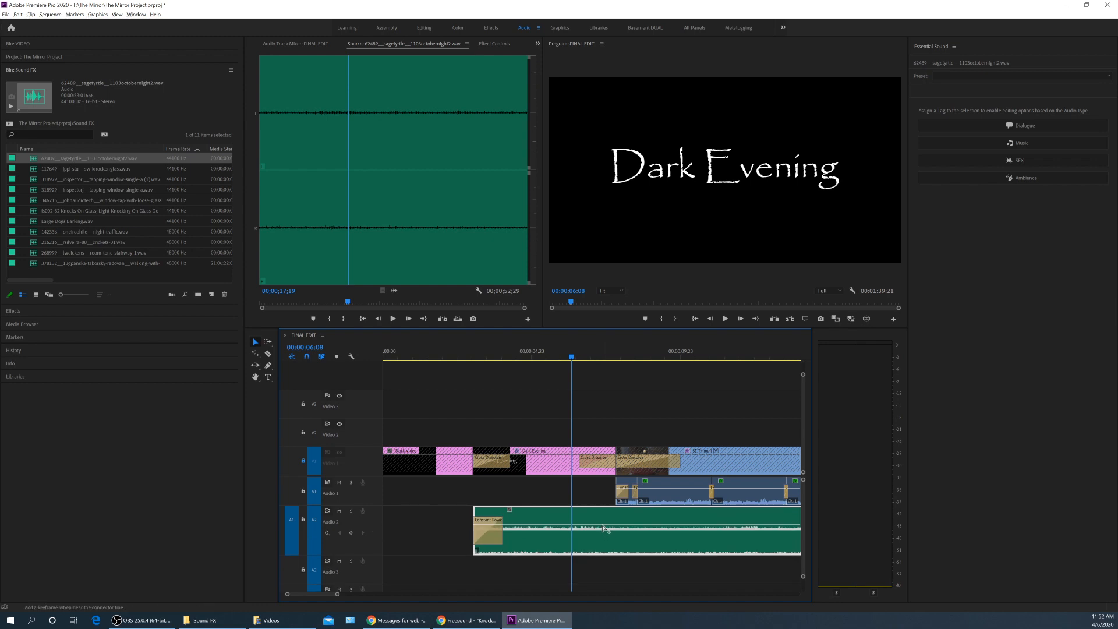
# Keyframe the ambience volume near the title's end, raising the earlier level about 3 dB and lowering the level from the second keyframe onward.
pyautogui.keyDown('ctrl'); pyautogui.click(631, 526); pyautogui.keyUp('ctrl')
pyautogui.moveTo(559, 526); pyautogui.dragTo(559, 520)
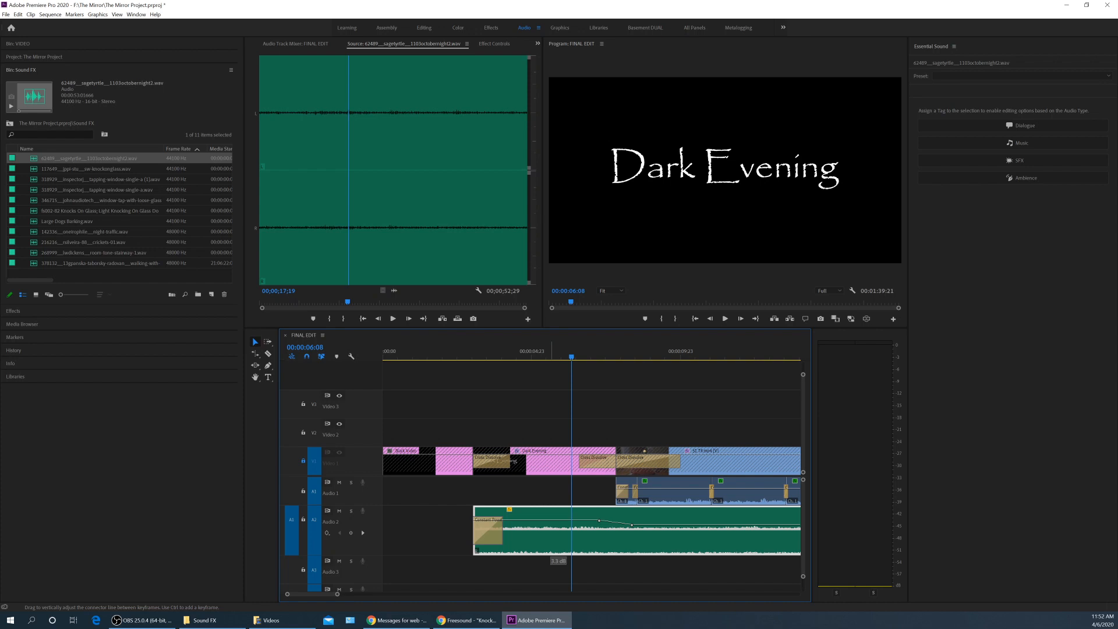
pyautogui.click(455, 346)
pyautogui.press('space')
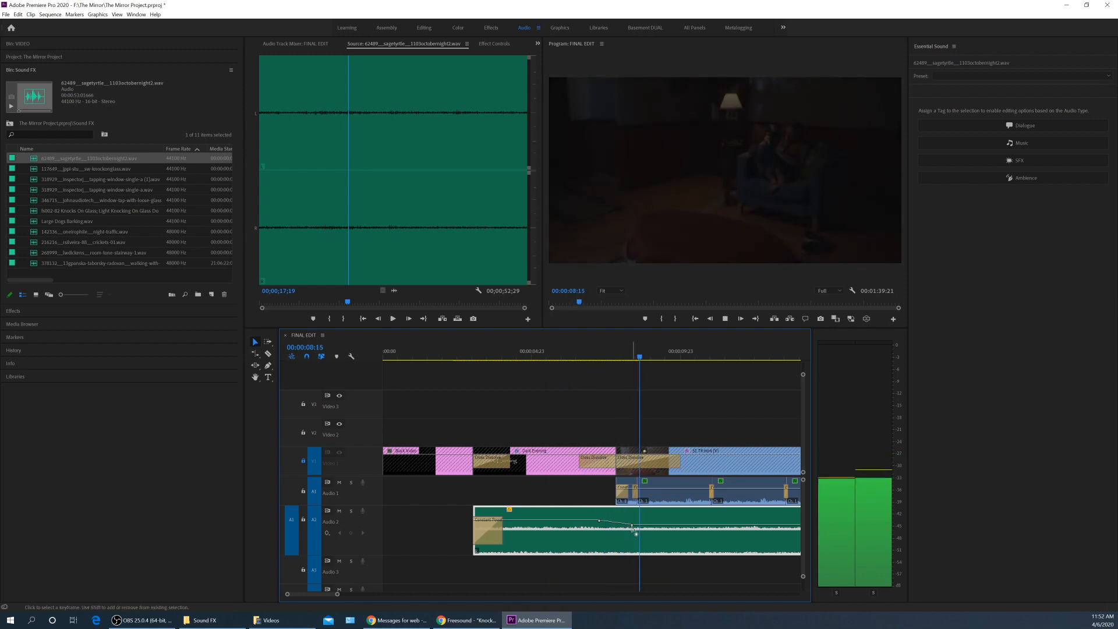
pyautogui.moveTo(633, 527); pyautogui.dragTo(633, 533)
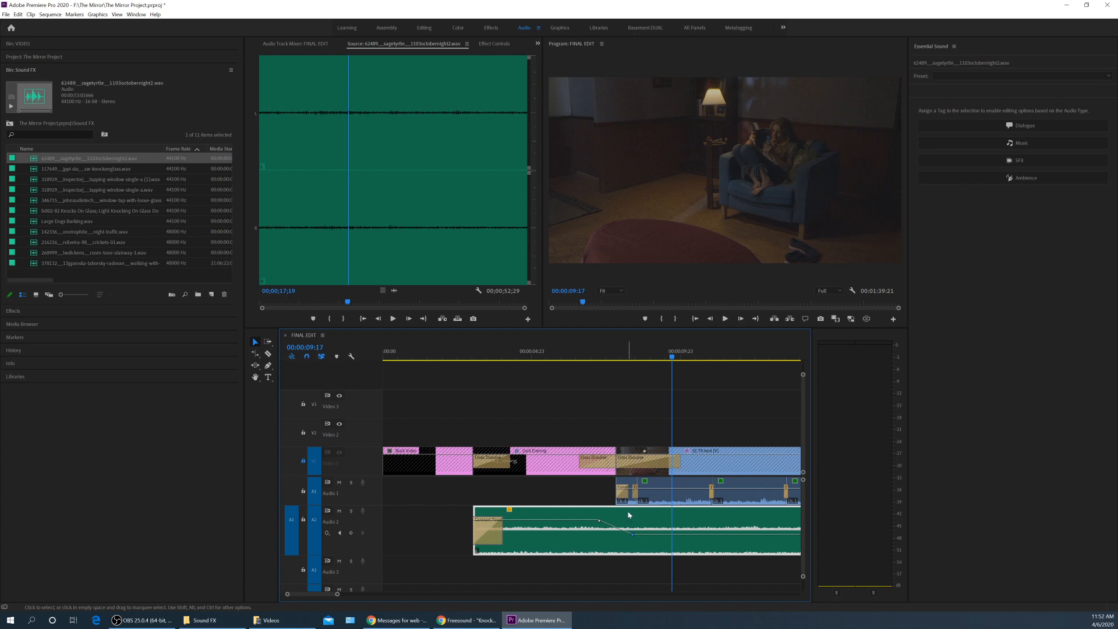
# Play back the ambience from the title's volume drop into the first dialogue scene.
pyautogui.click(581, 352)
pyautogui.press('space')
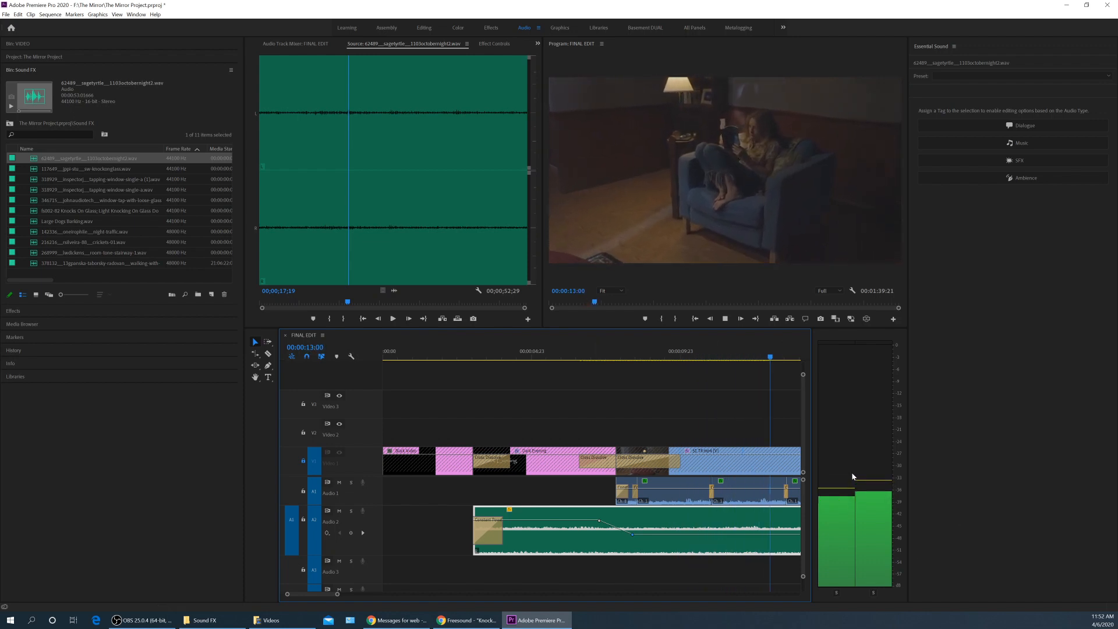
pyautogui.press('-')
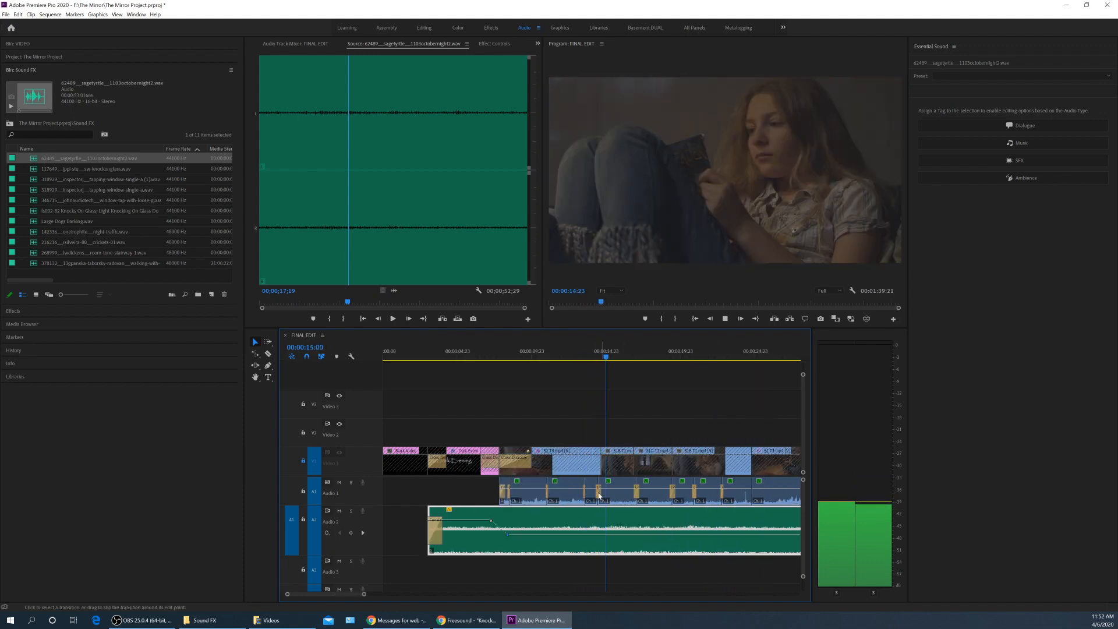
pyautogui.click(633, 351)
pyautogui.click(636, 364)
# Split the Audio 2 ambience at 00:00:29:01 and 00:00:35:22, the two ends of the first gap in the dialogue track.
pyautogui.press('-')
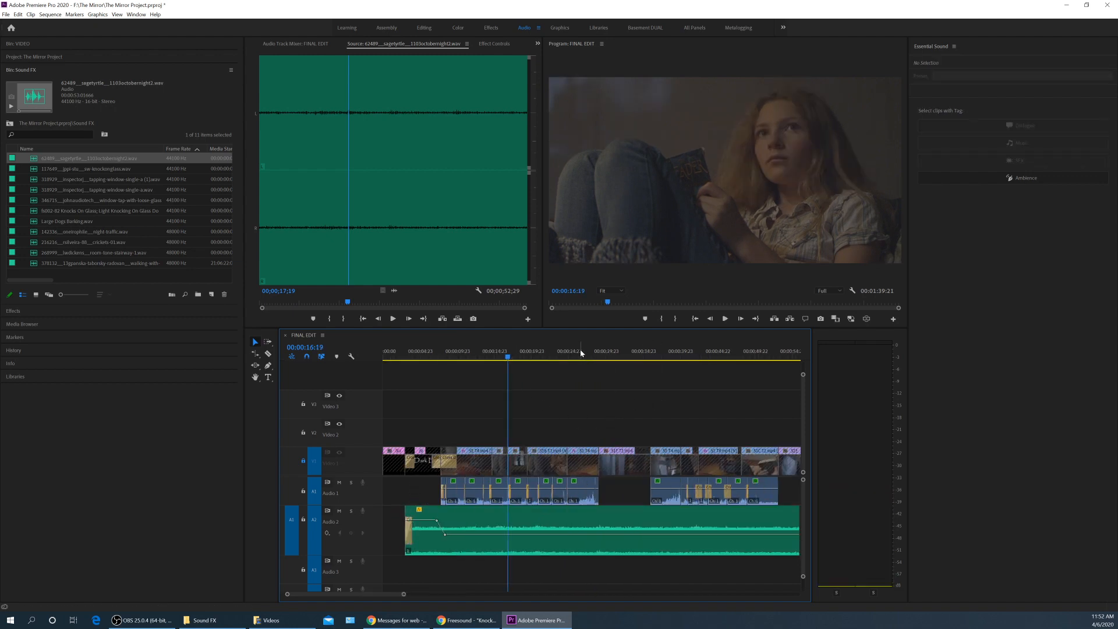
pyautogui.press('Down')
pyautogui.press('Down')
pyautogui.press('Down')
pyautogui.press('Down')
pyautogui.press('Down')
pyautogui.press('Down')
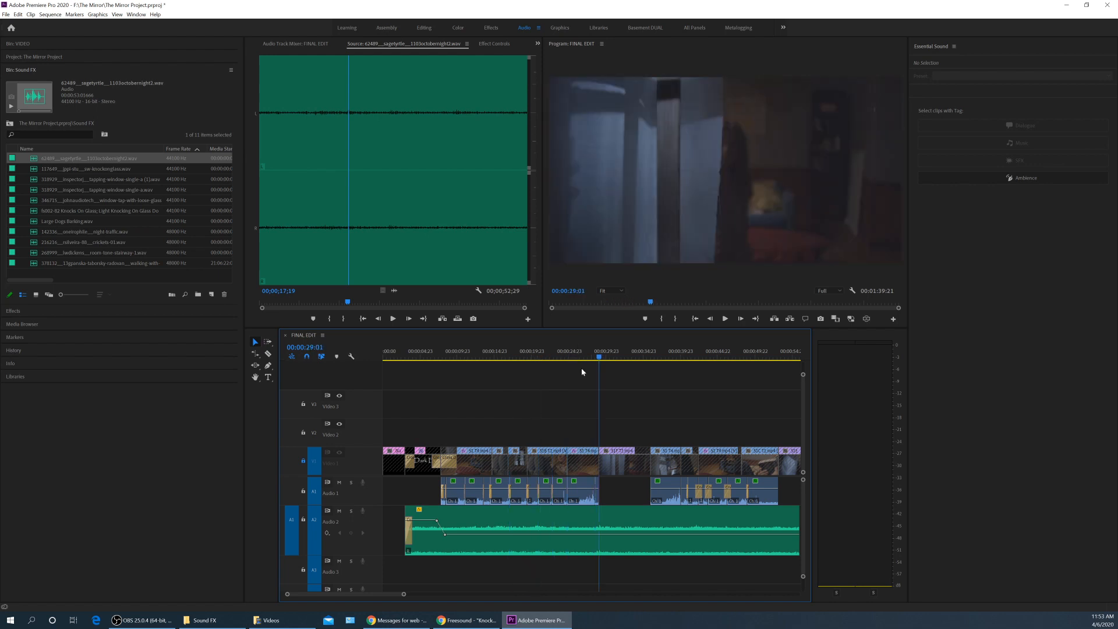
pyautogui.press('c')
pyautogui.click(603, 526)
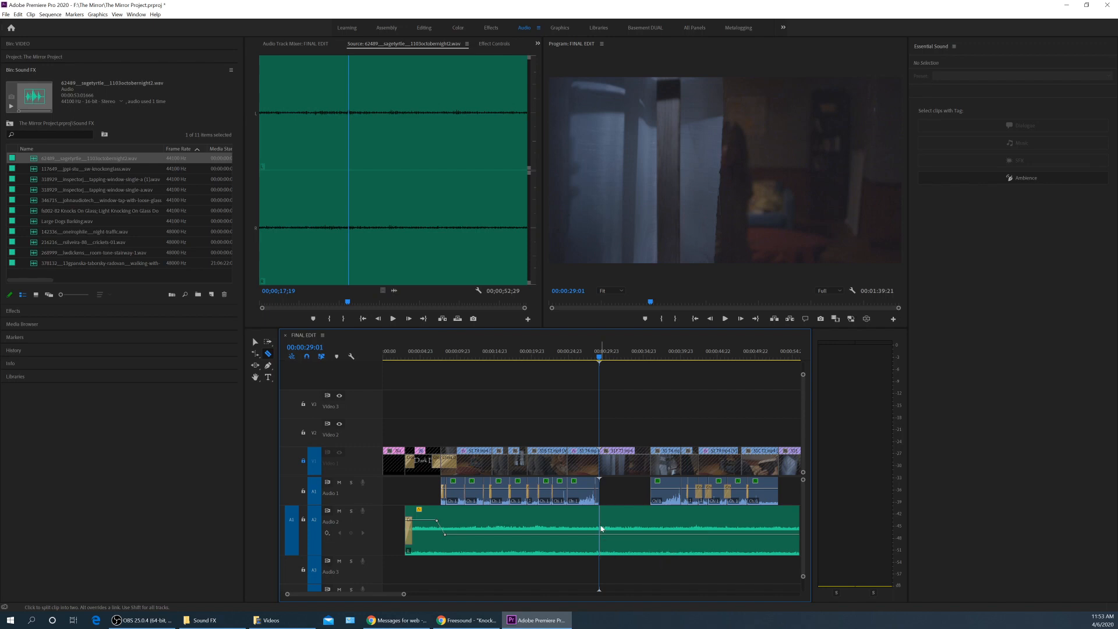
pyautogui.click(652, 524)
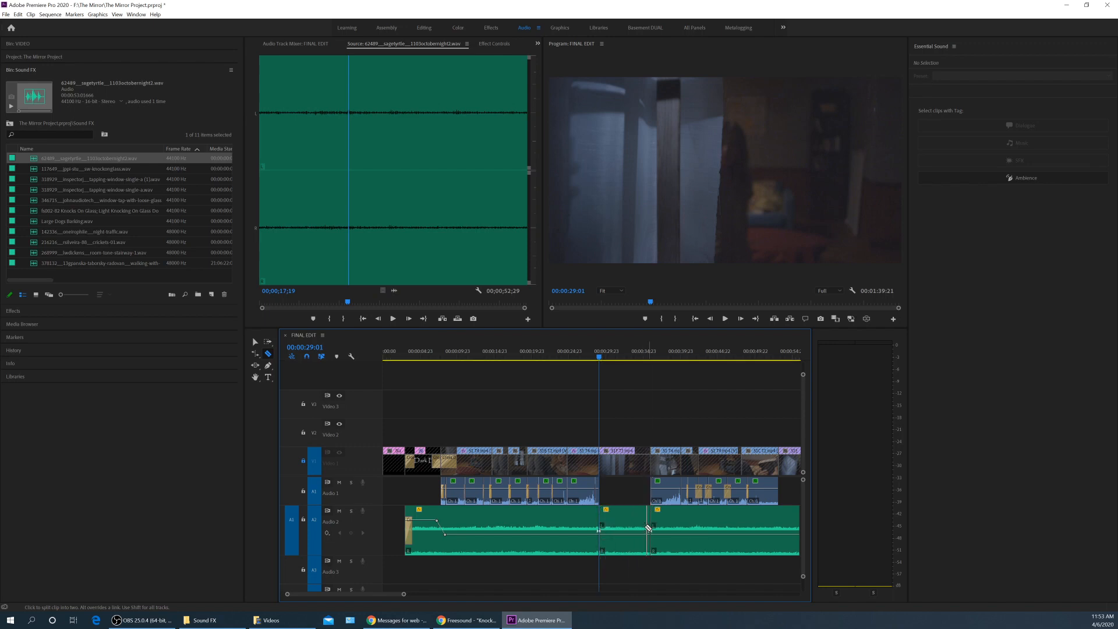
# Raise the gain of the ambience segment between the two cuts by 10 dB and play back the change.
pyautogui.press('v')
pyautogui.click(620, 526)
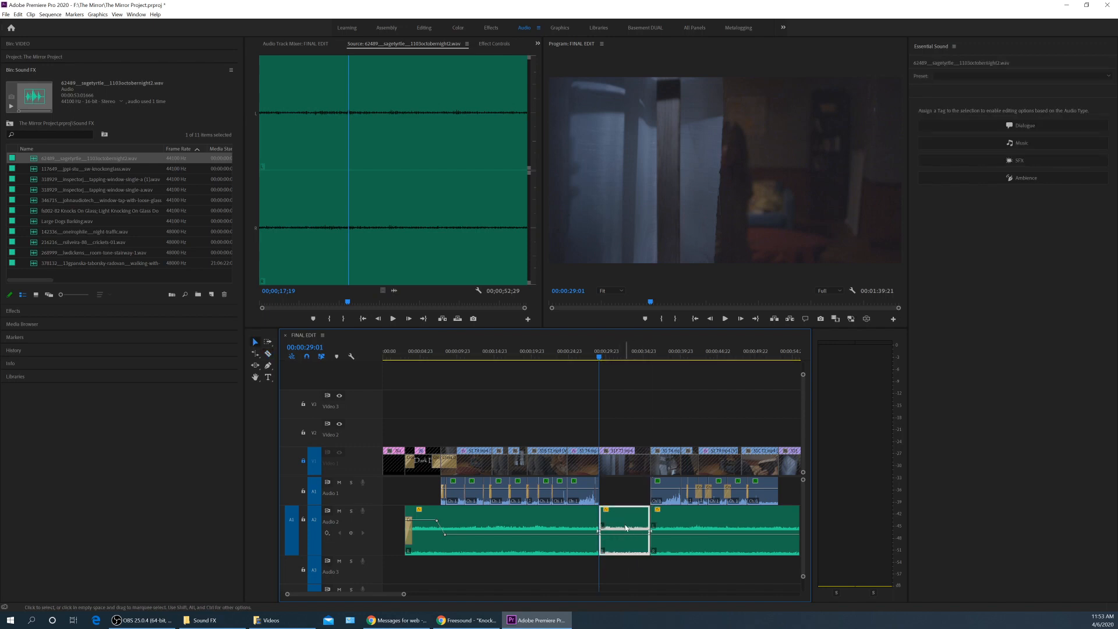
pyautogui.press('g')
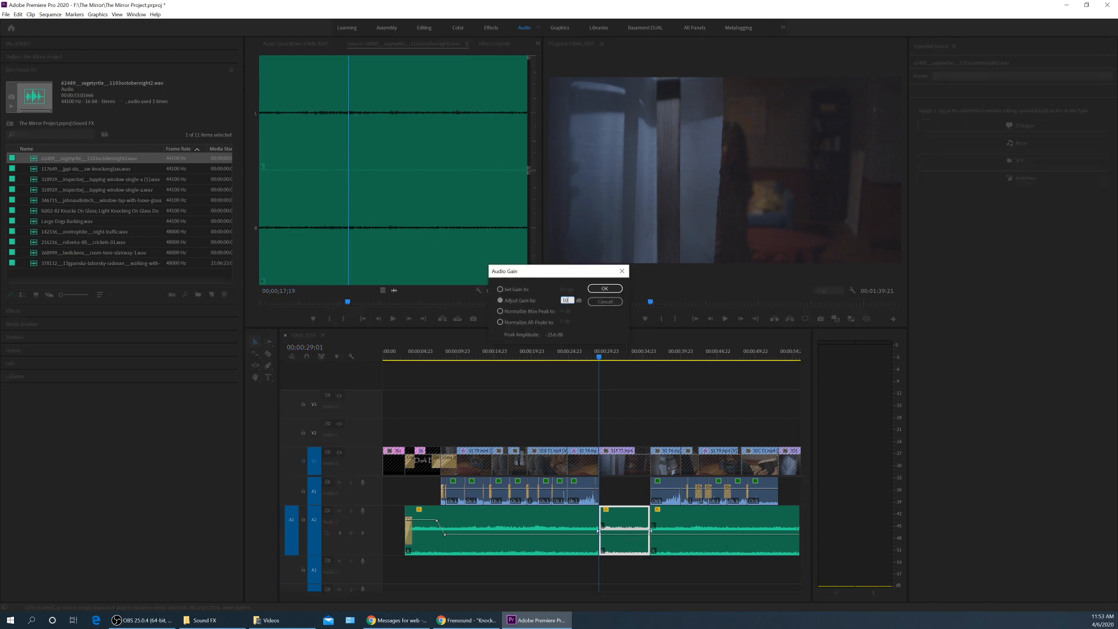
pyautogui.press('Return')
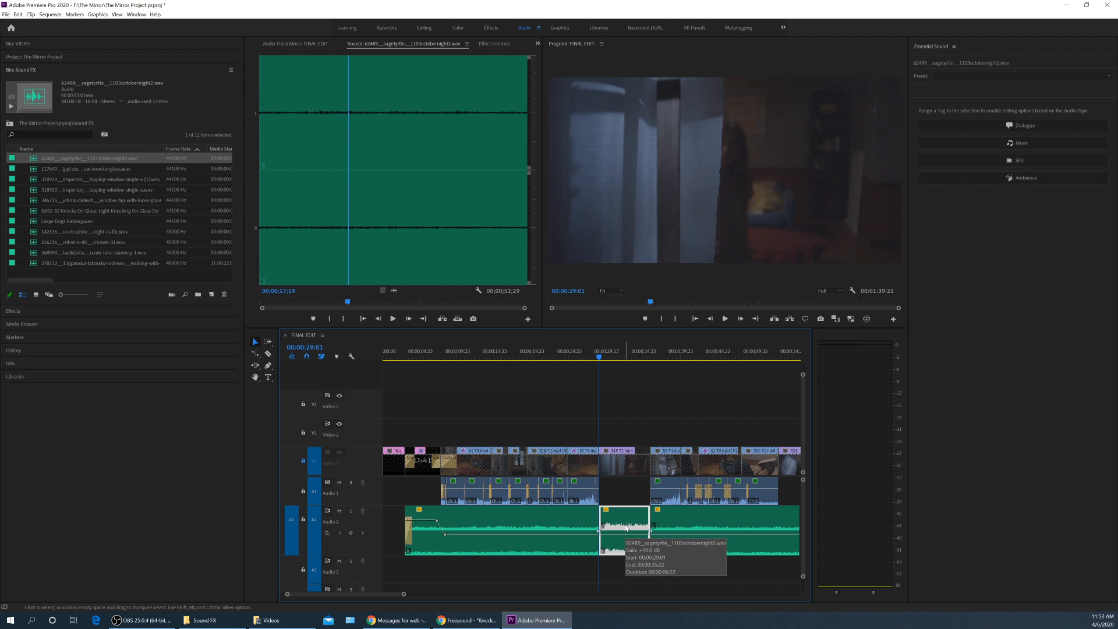
pyautogui.click(585, 352)
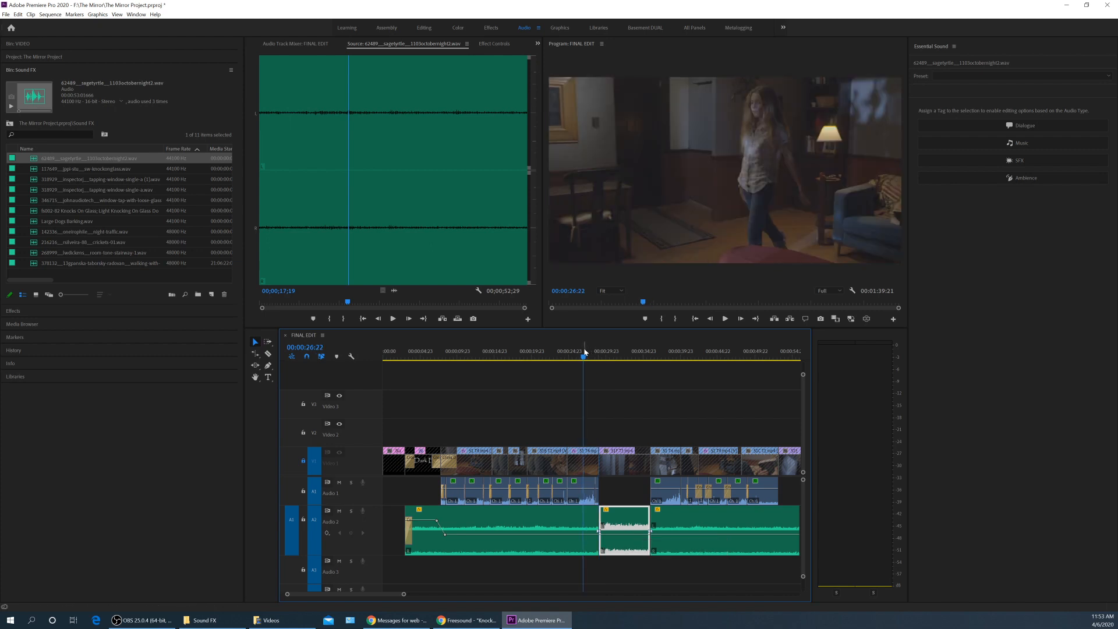
pyautogui.press('space')
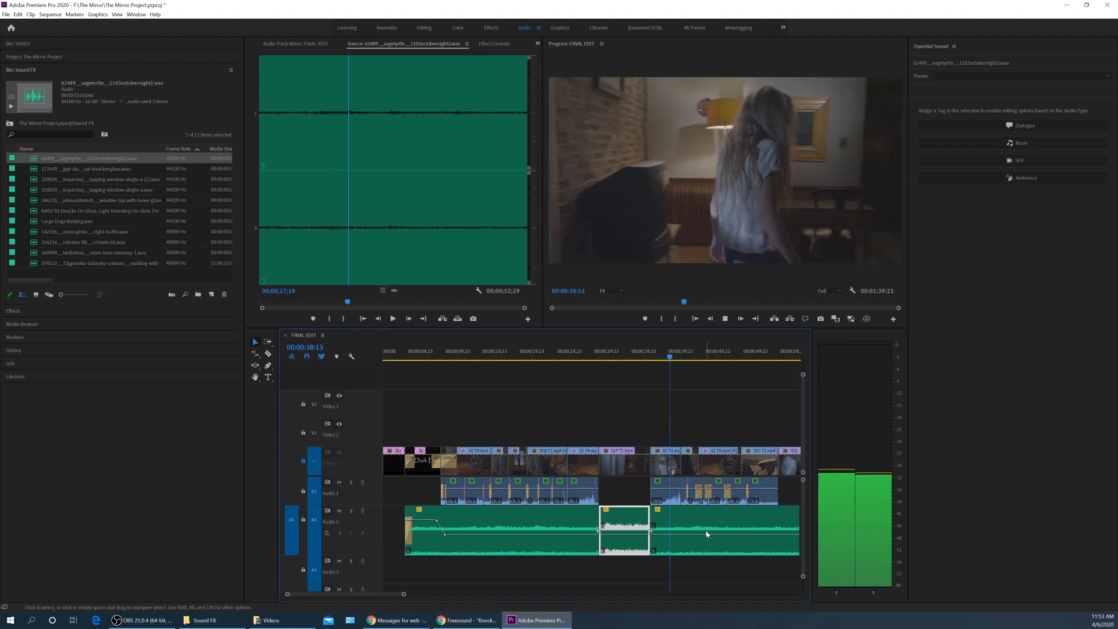
# Trim the last ambience segment to the end of the second dialogue section and place a copy of the boosted segment right after it.
pyautogui.press('-')
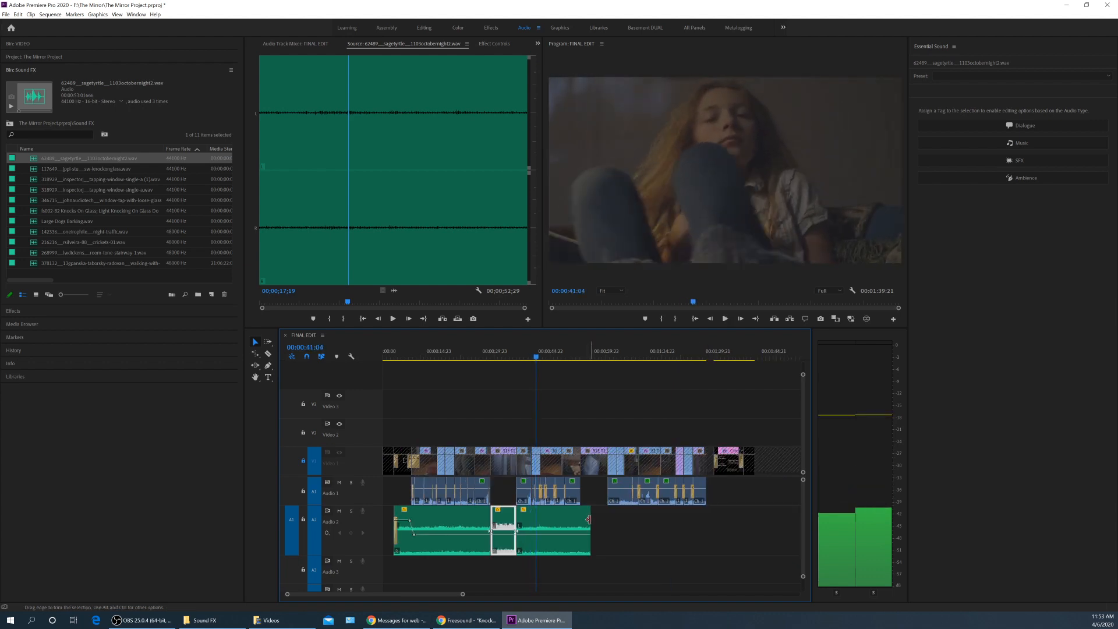
pyautogui.moveTo(588, 520); pyautogui.dragTo(580, 520)
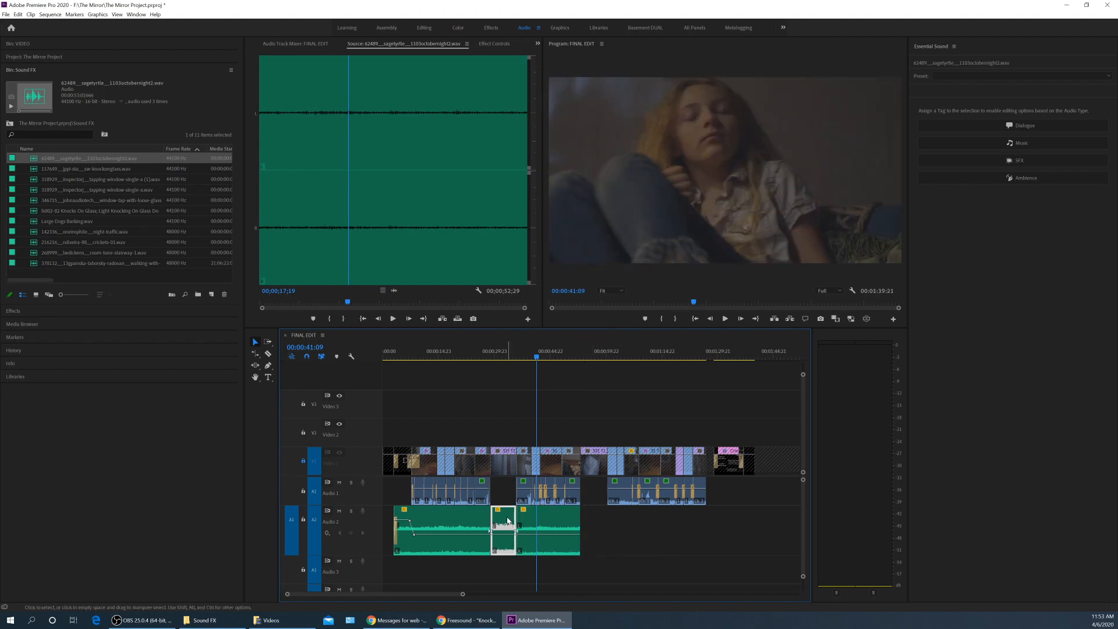
pyautogui.keyDown('alt'); pyautogui.moveTo(505, 521); pyautogui.dragTo(589, 524); pyautogui.keyUp('alt')
pyautogui.hotkey('ctrl', 'z')
pyautogui.keyDown('alt'); pyautogui.moveTo(507, 522); pyautogui.dragTo(590, 521); pyautogui.keyUp('alt')
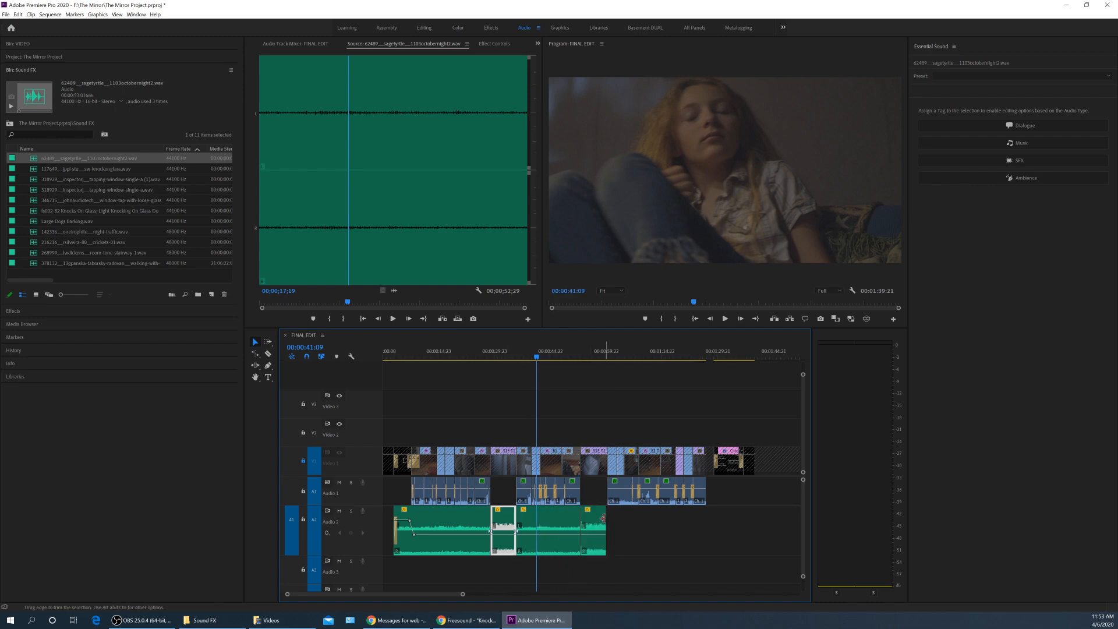
# Adjust the end of the copied boosted segment so it meets the start of the third dialogue section.
pyautogui.press('=')
pyautogui.click(665, 360)
pyautogui.press('=')
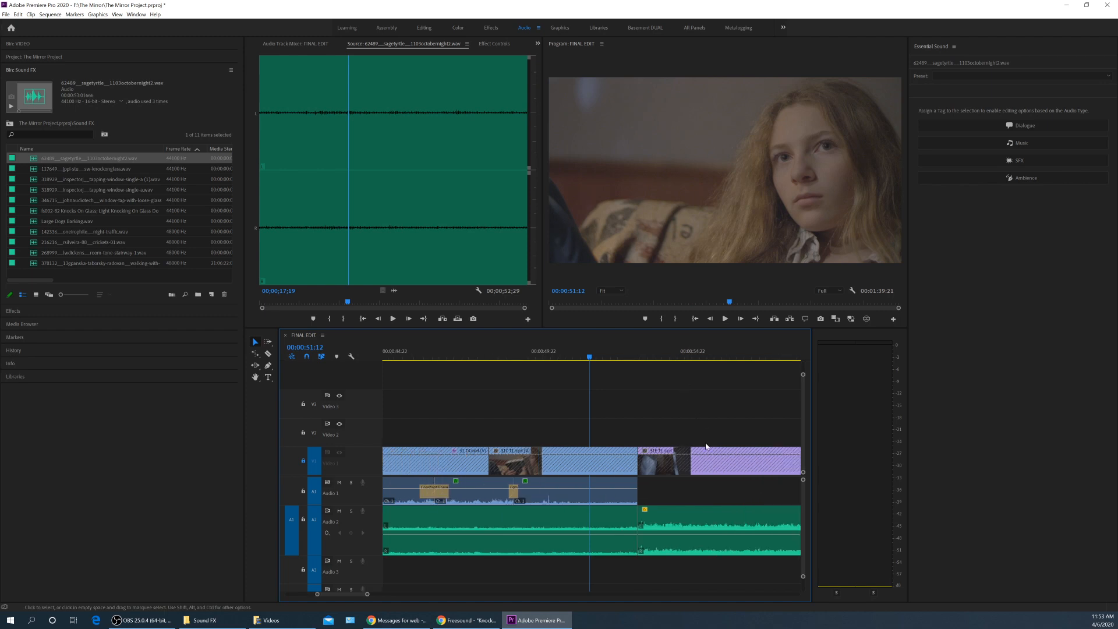
pyautogui.moveTo(715, 516); pyautogui.dragTo(721, 516)
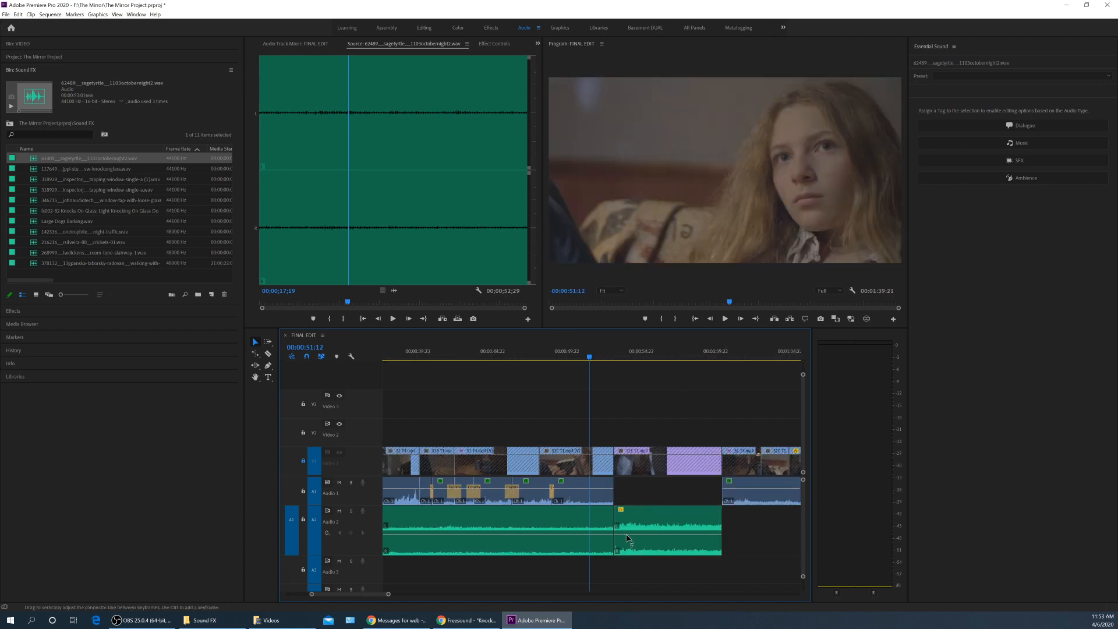
# Copy the quieter ambience segment to the start of the third dialogue section and extend its end to the end of the closing title.
pyautogui.press('-')
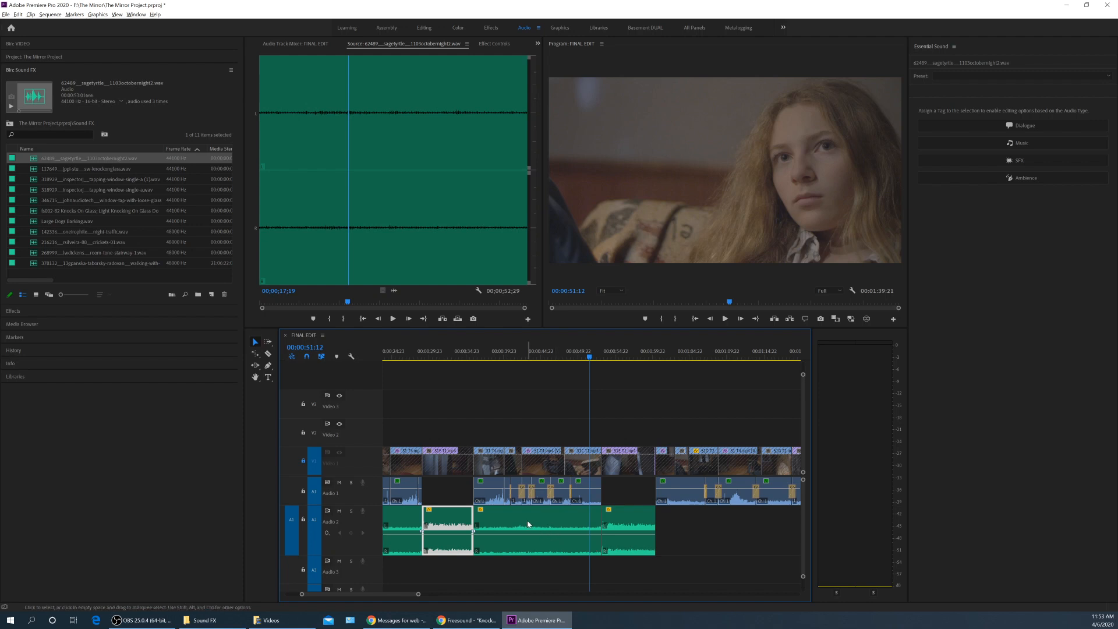
pyautogui.moveTo(528, 524); pyautogui.dragTo(710, 532)
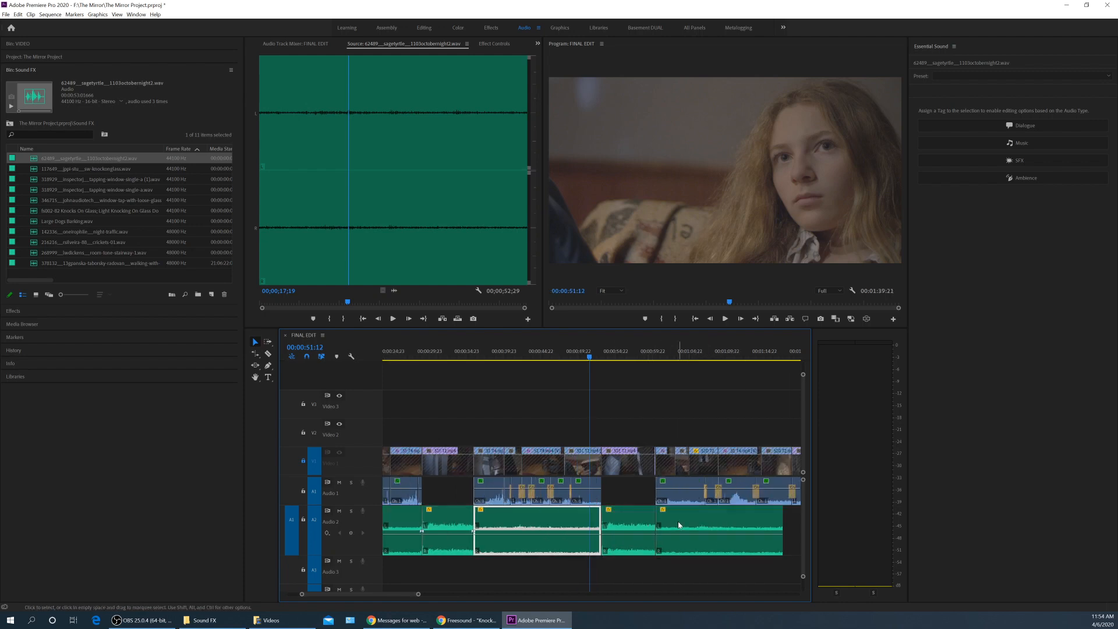
pyautogui.press('-')
pyautogui.moveTo(651, 520); pyautogui.dragTo(720, 528)
pyautogui.moveTo(628, 520)
pyautogui.mouseDown()
pyautogui.moveTo(703, 519)
pyautogui.moveTo(619, 525)
pyautogui.mouseUp()
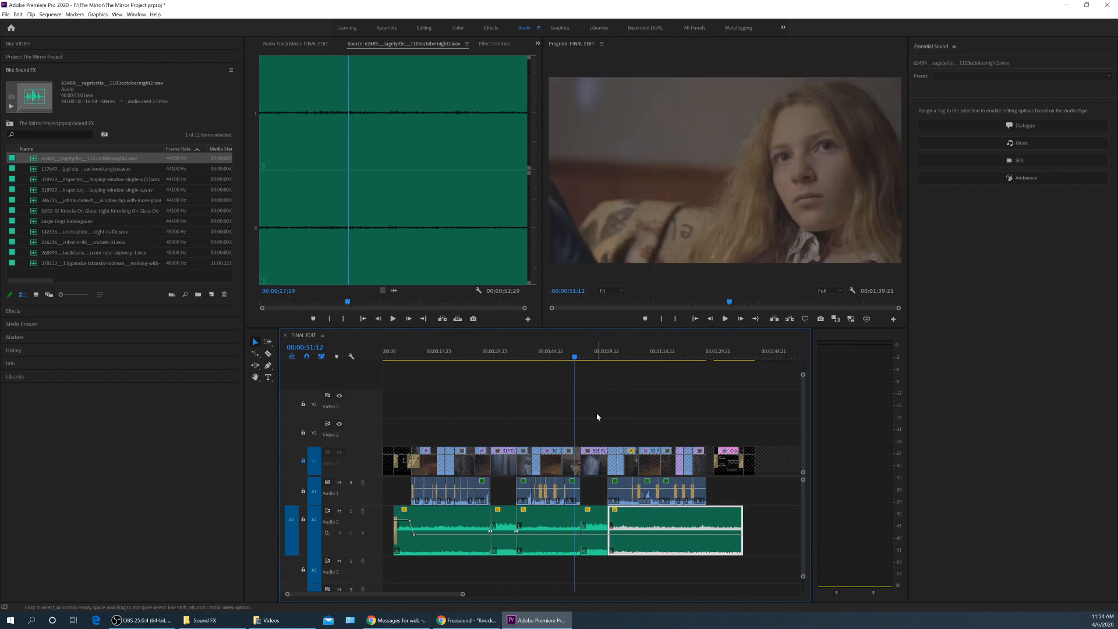
# Play back the ambience across the second boosted segment and into the final quiet segment.
pyautogui.press('space')
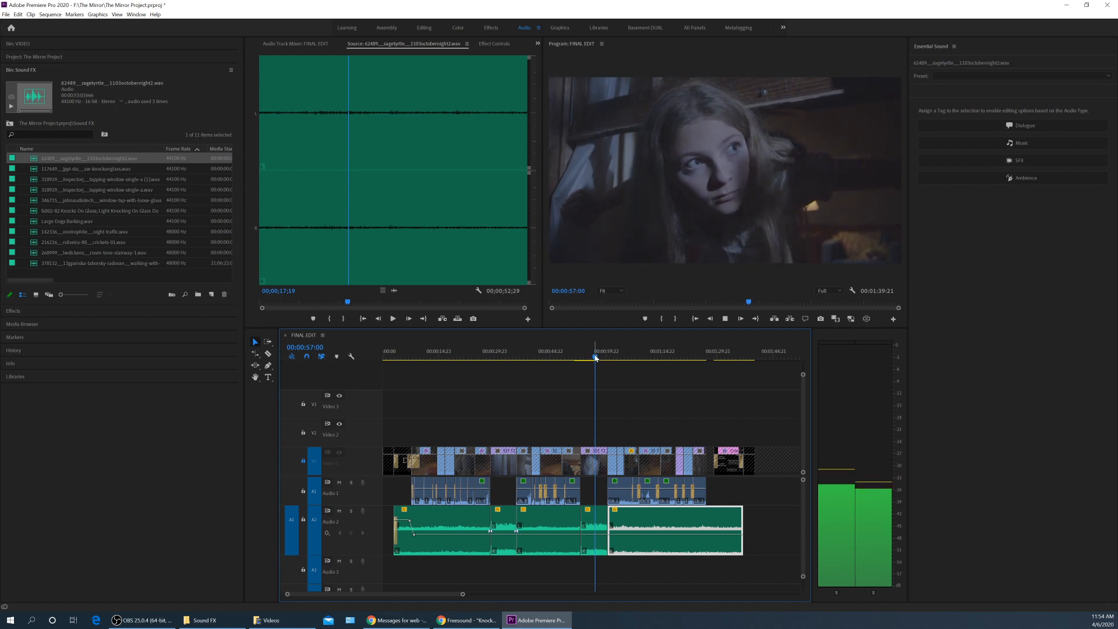
pyautogui.press('=')
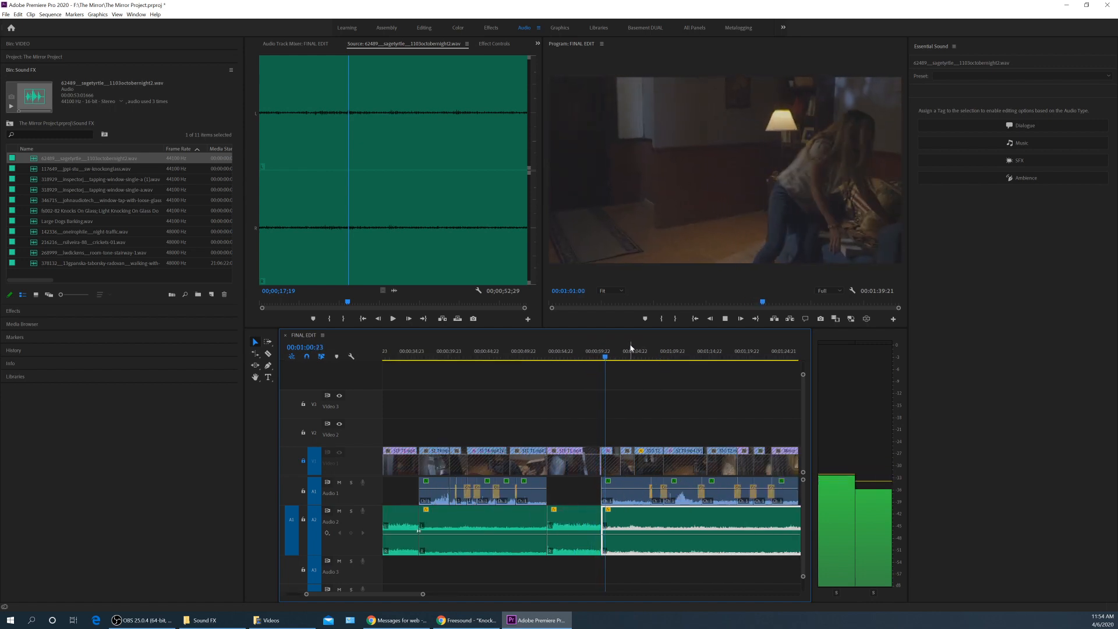
pyautogui.press('-')
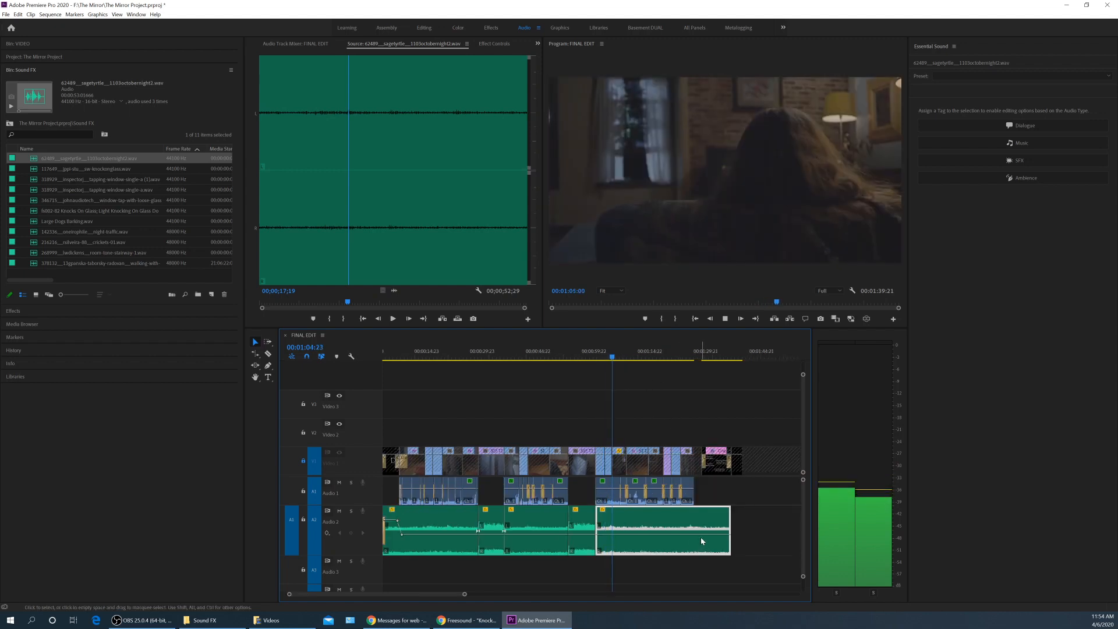
pyautogui.press('space')
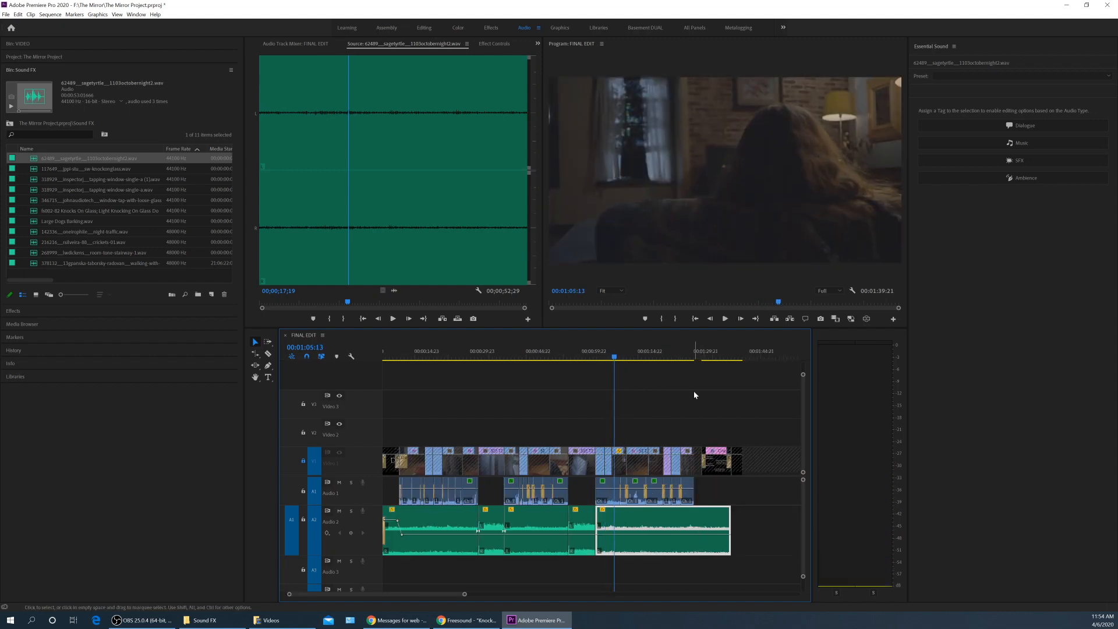
# Keyframe the final ambience segment where the dialogue ends and at 00:01:29:07, raise the level to 4.0 dB from the second keyframe, and play it back.
pyautogui.click(690, 351)
pyautogui.press('=')
pyautogui.press('=')
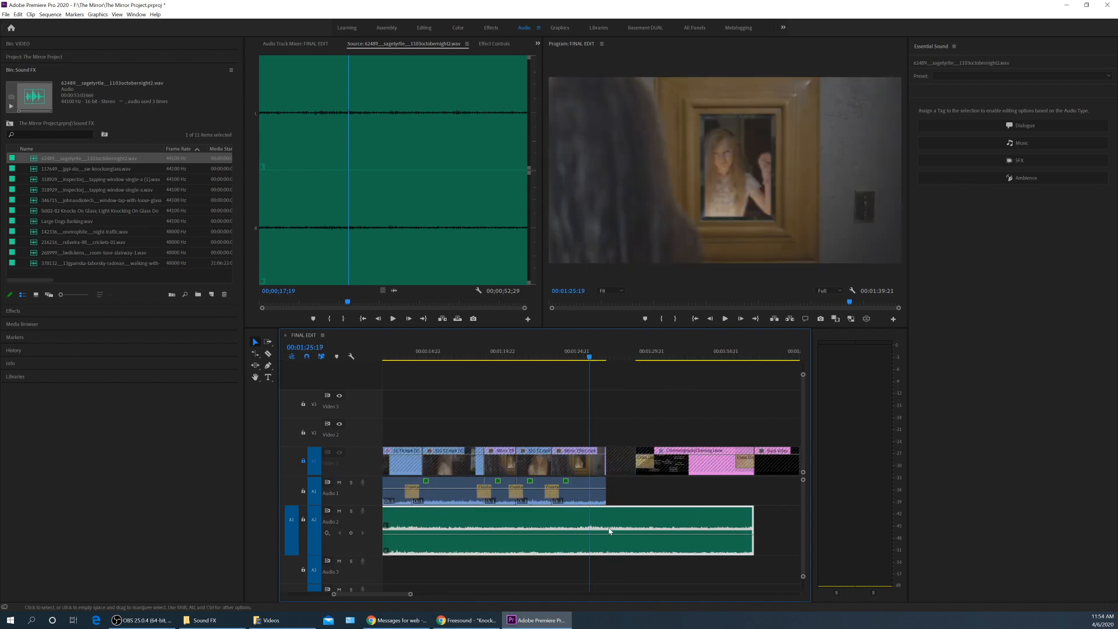
pyautogui.press('space')
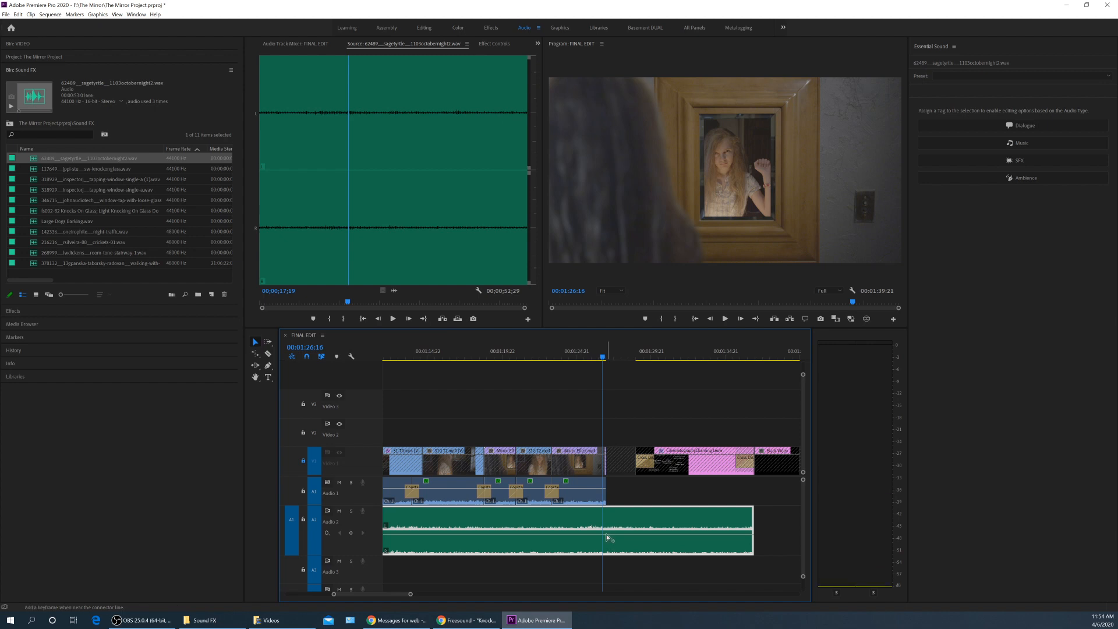
pyautogui.keyDown('ctrl'); pyautogui.click(606, 535); pyautogui.keyUp('ctrl')
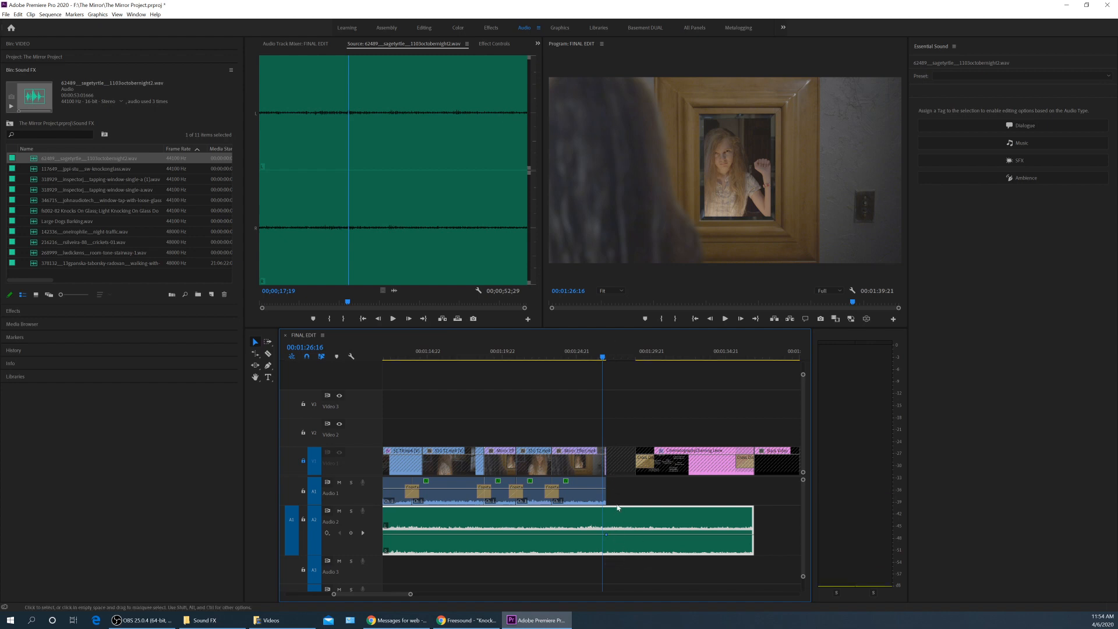
pyautogui.keyDown('ctrl'); pyautogui.click(641, 534); pyautogui.keyUp('ctrl')
pyautogui.moveTo(641, 535); pyautogui.dragTo(642, 530)
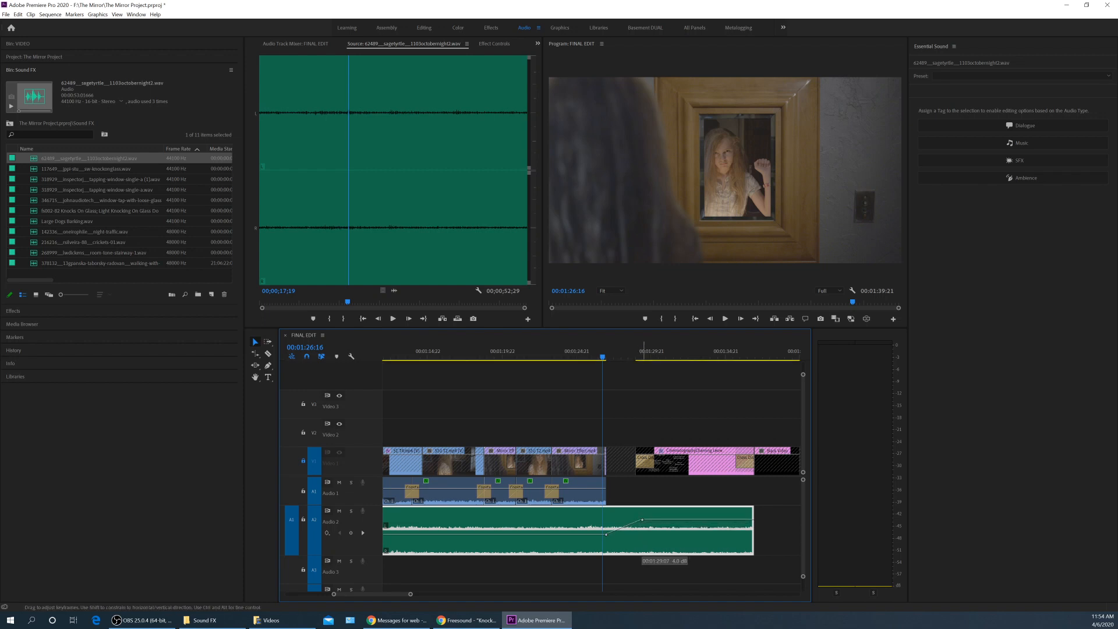
pyautogui.press('space')
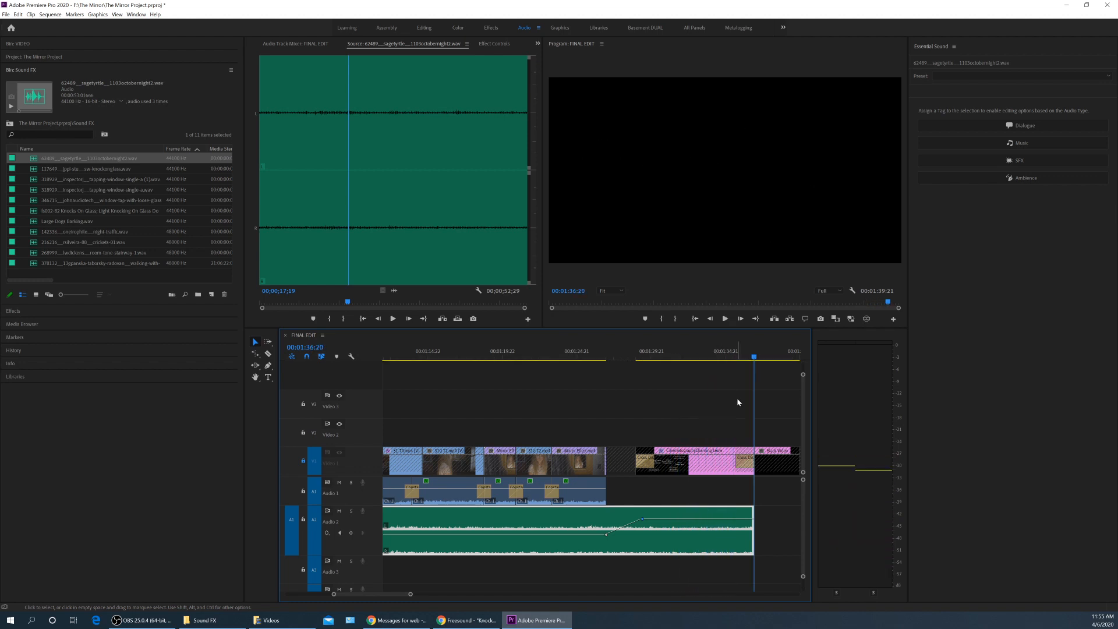
pyautogui.press('space')
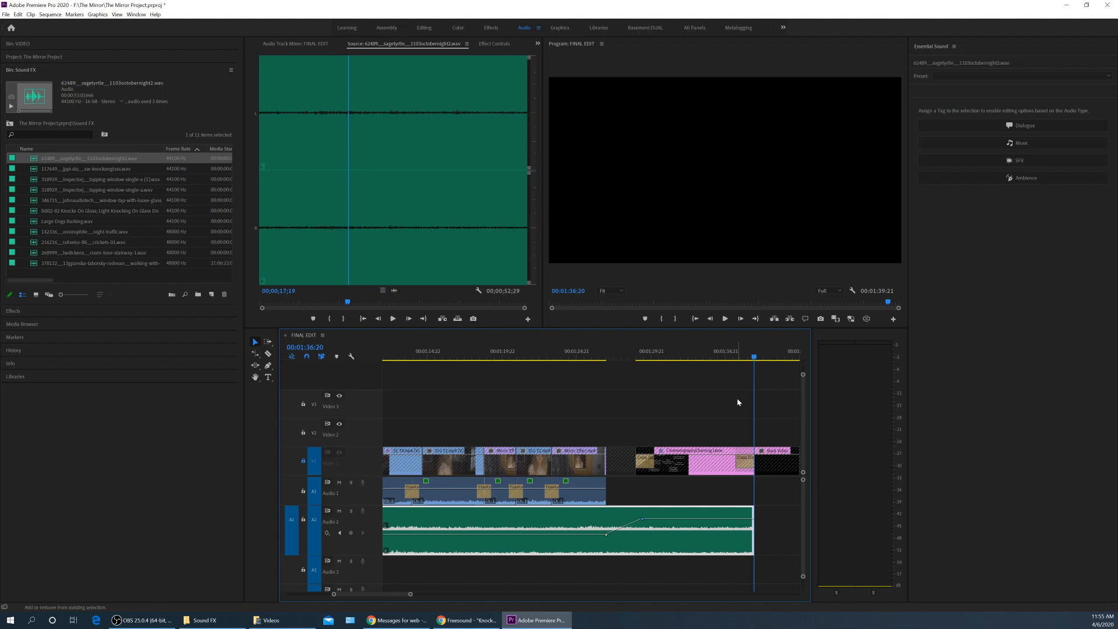
# Add a Constant Power fade-out at the ambience's end at 00:01:36:20, lengthen it to start near 00:01:34, and play it back.
pyautogui.click(738, 400)
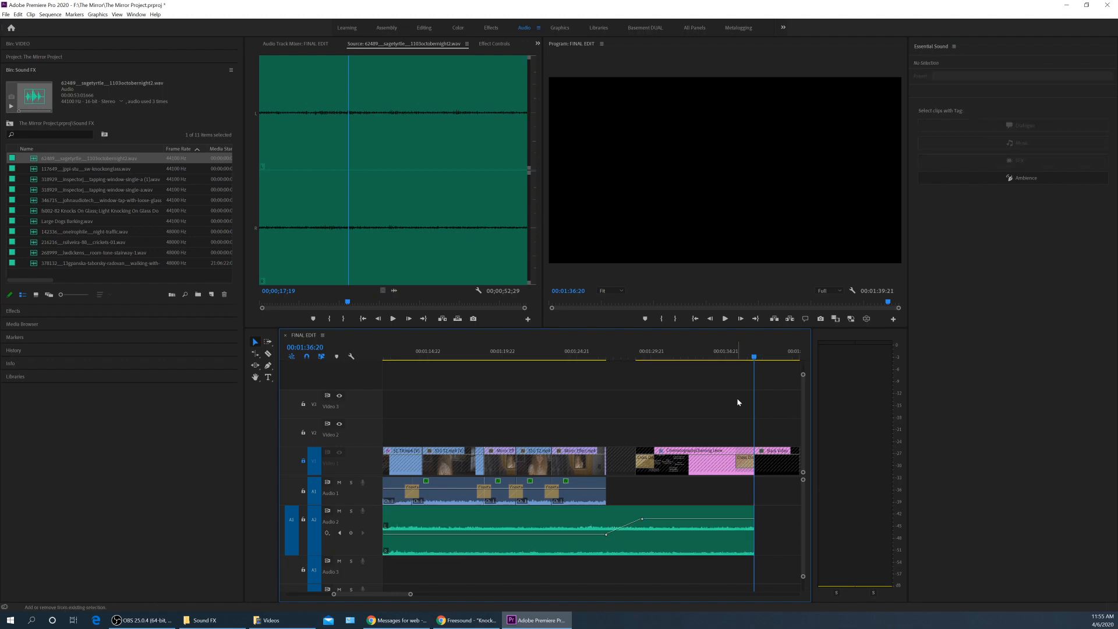
pyautogui.hotkey('ctrl', 'shift', 'd')
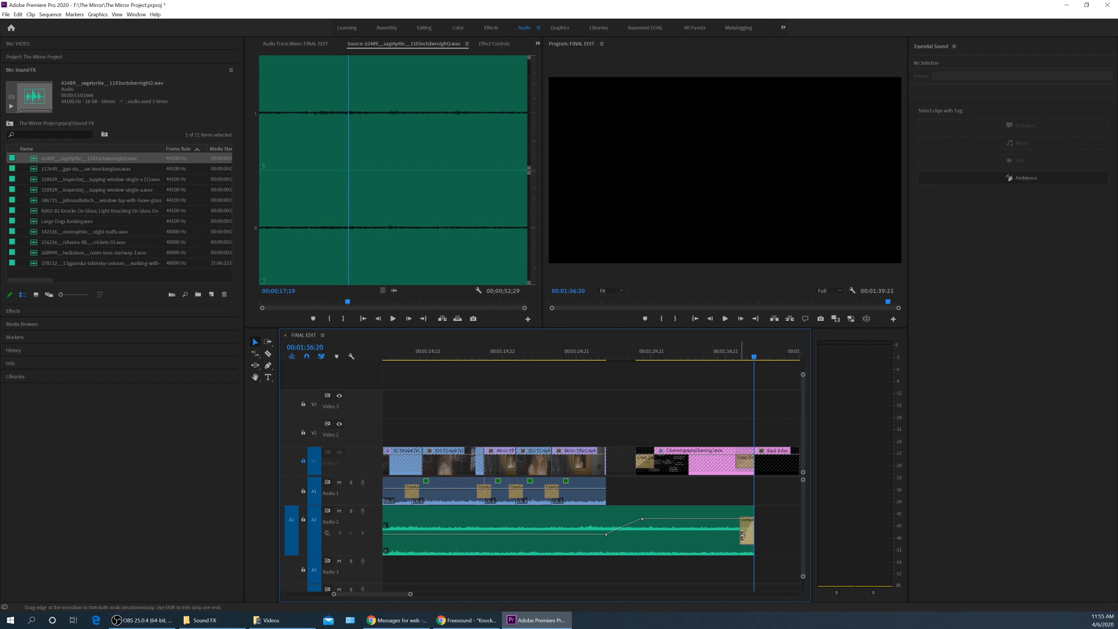
pyautogui.moveTo(738, 535); pyautogui.dragTo(716, 535)
pyautogui.click(712, 355)
pyautogui.press('space')
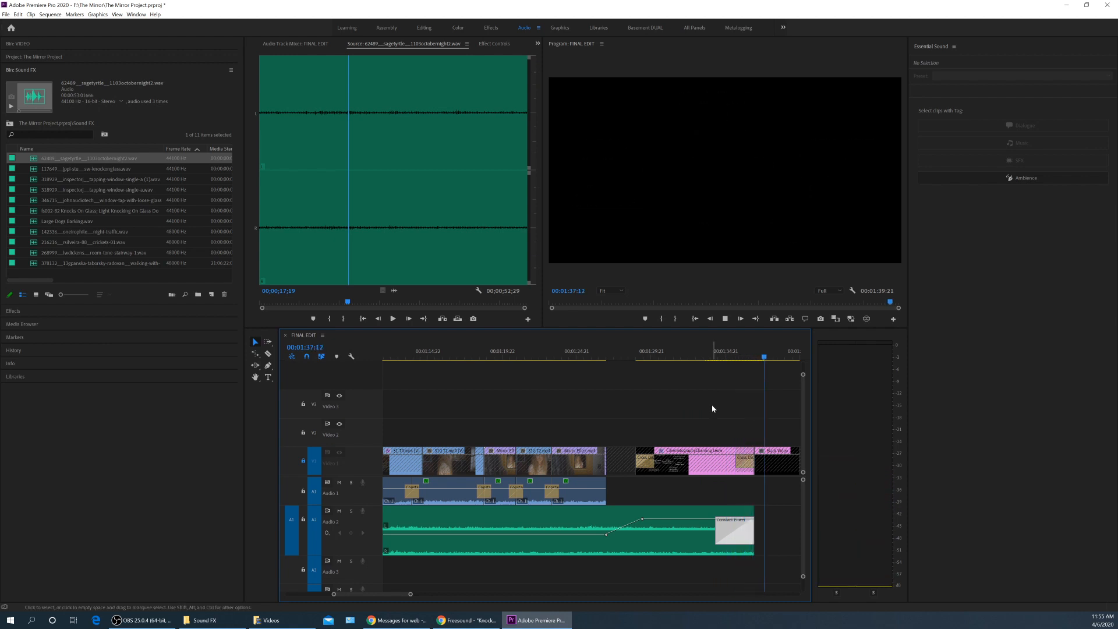
pyautogui.press('space')
# Fit the whole sequence in view, give the audio tracks more timeline space, and play back from the opening title.
pyautogui.press('\\')
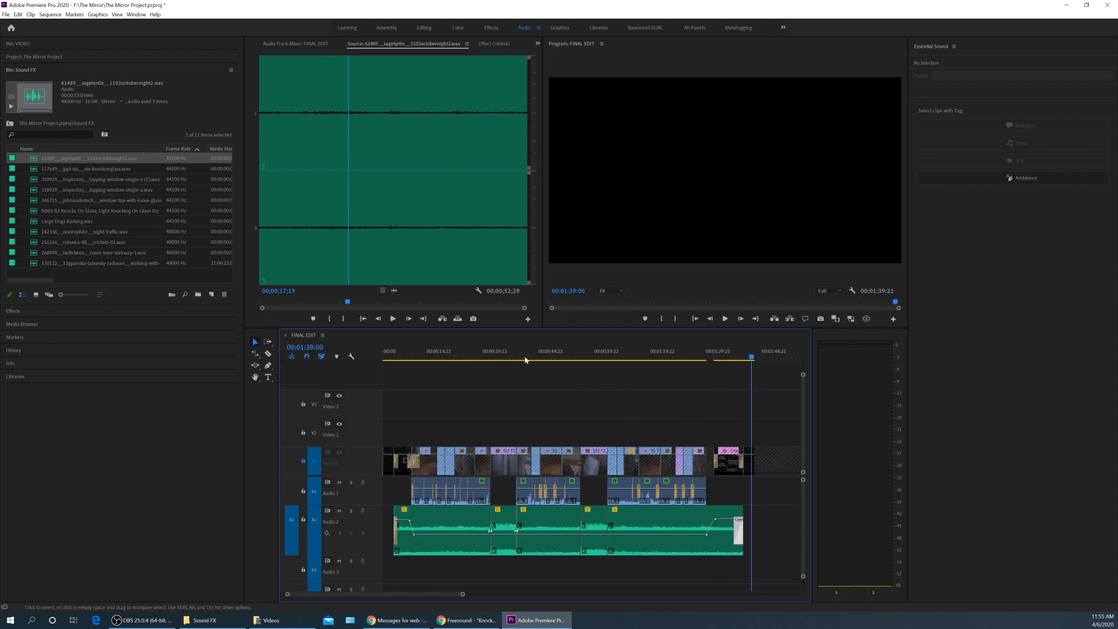
pyautogui.moveTo(526, 358); pyautogui.dragTo(484, 357)
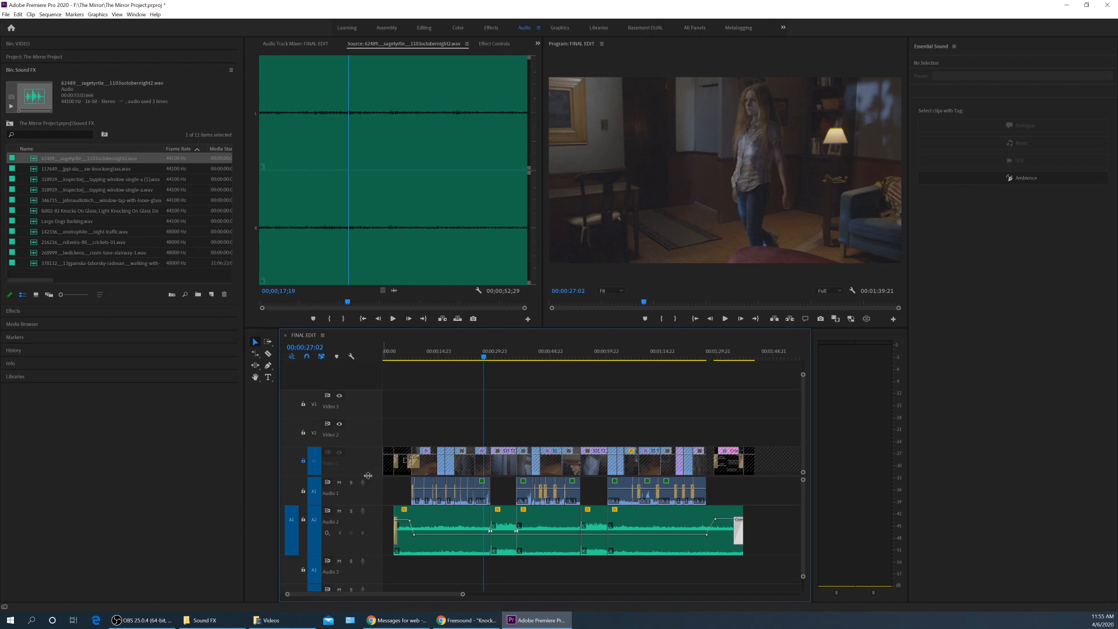
pyautogui.moveTo(368, 476); pyautogui.dragTo(374, 401)
pyautogui.moveTo(466, 355); pyautogui.dragTo(399, 358)
pyautogui.press('space')
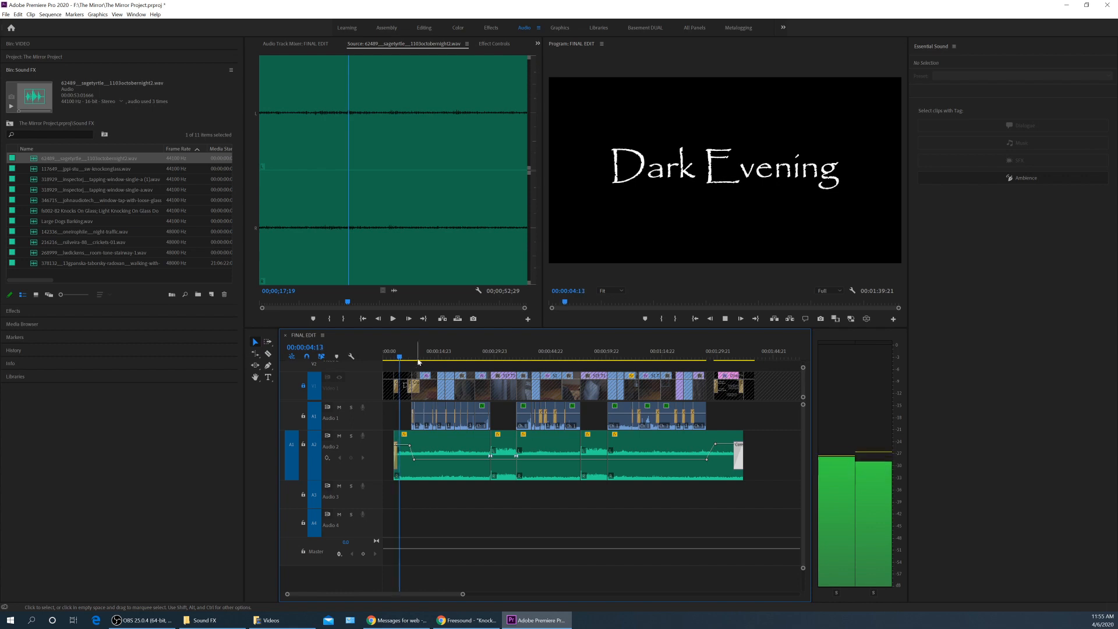
# Play through the opening scene and park the playhead at about 00:00:14:16, on the close-up of the girl reading.
pyautogui.press('=')
pyautogui.press('=')
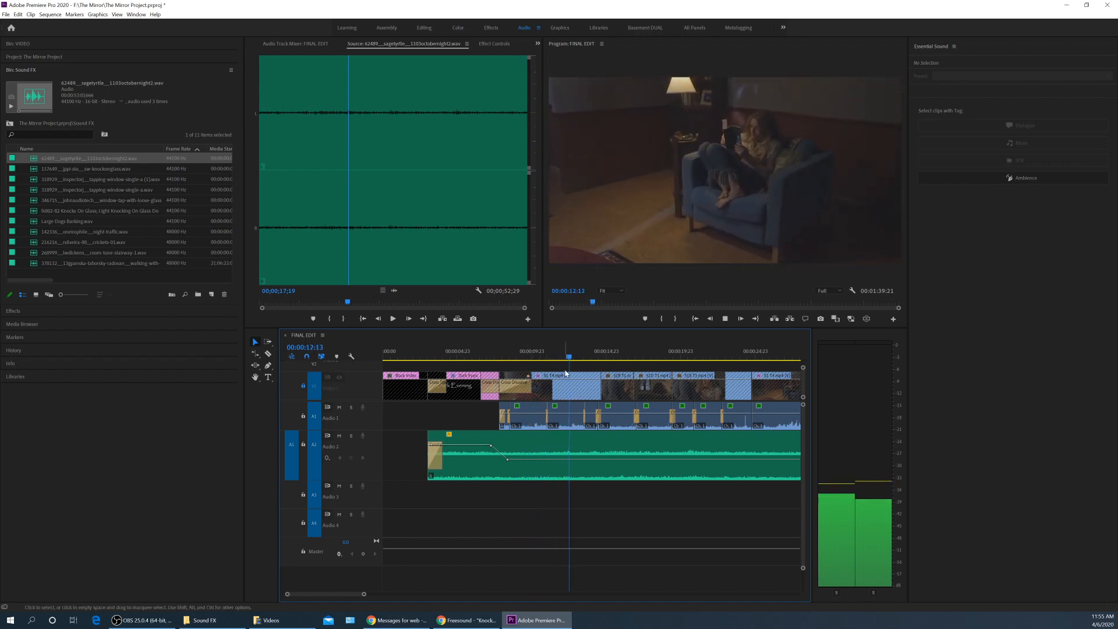
pyautogui.press('-')
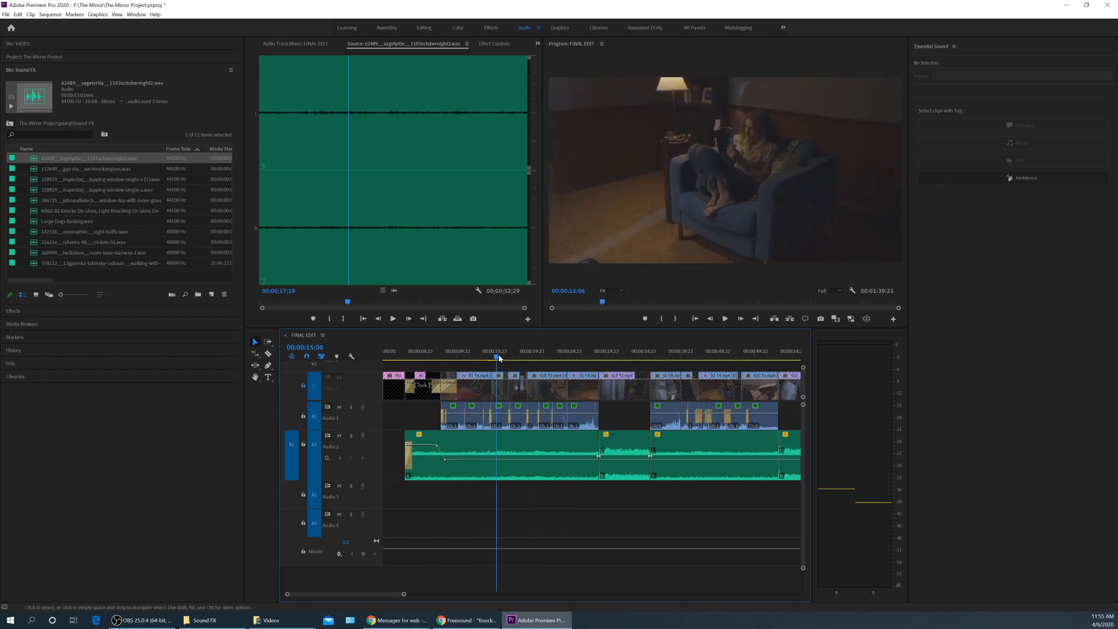
pyautogui.moveTo(512, 357); pyautogui.dragTo(494, 359)
pyautogui.press('=')
pyautogui.press('=')
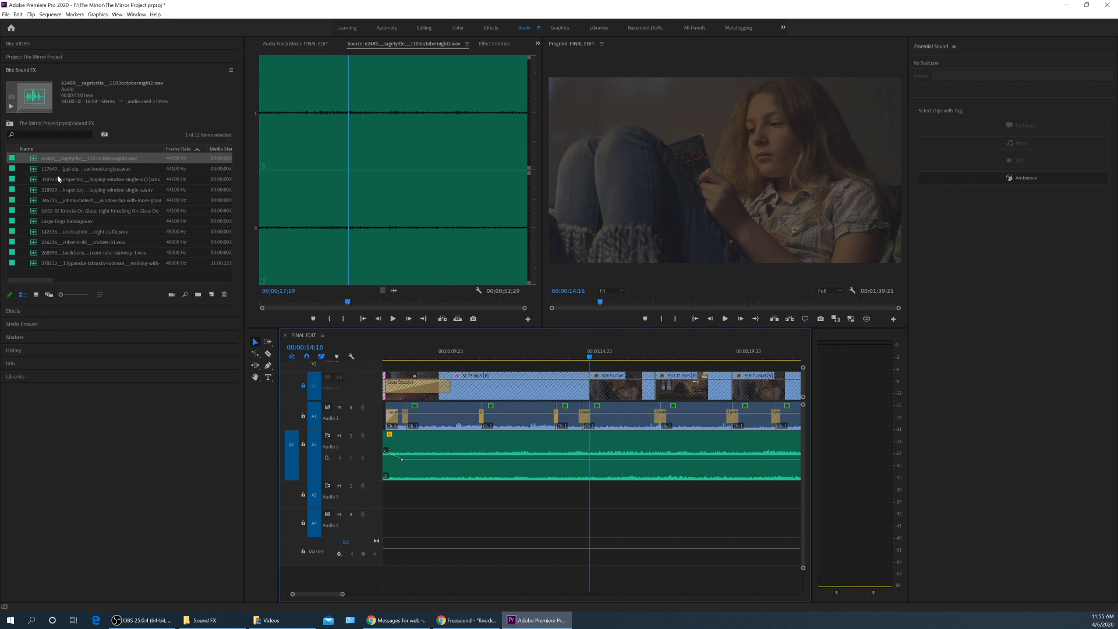
# Audition the 117649 knock-on-glass sound, place its audio on Audio 3 at about 00:00:14:11, and play the sequence over it.
pyautogui.doubleClick(42, 169)
pyautogui.press('space')
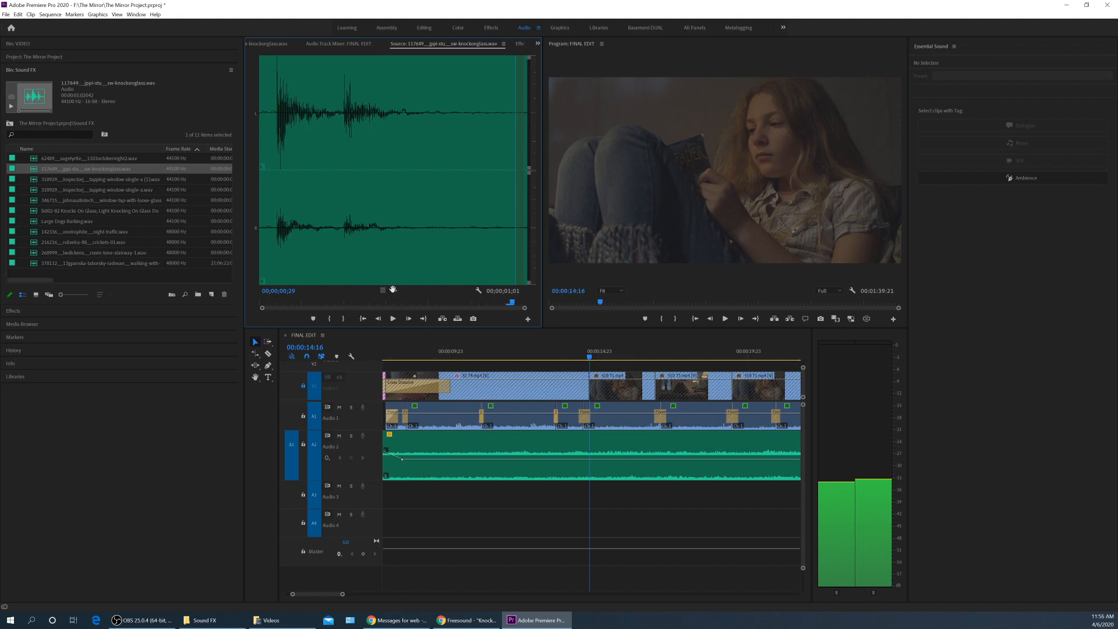
pyautogui.click(290, 495)
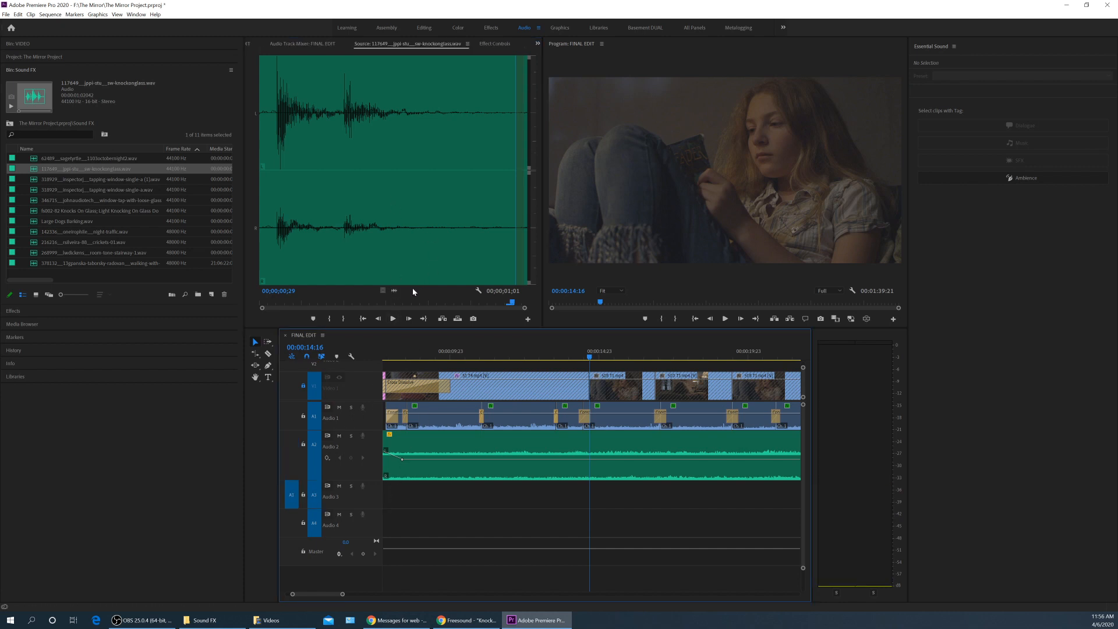
pyautogui.moveTo(395, 289); pyautogui.dragTo(585, 506)
pyautogui.click(580, 356)
pyautogui.press('=')
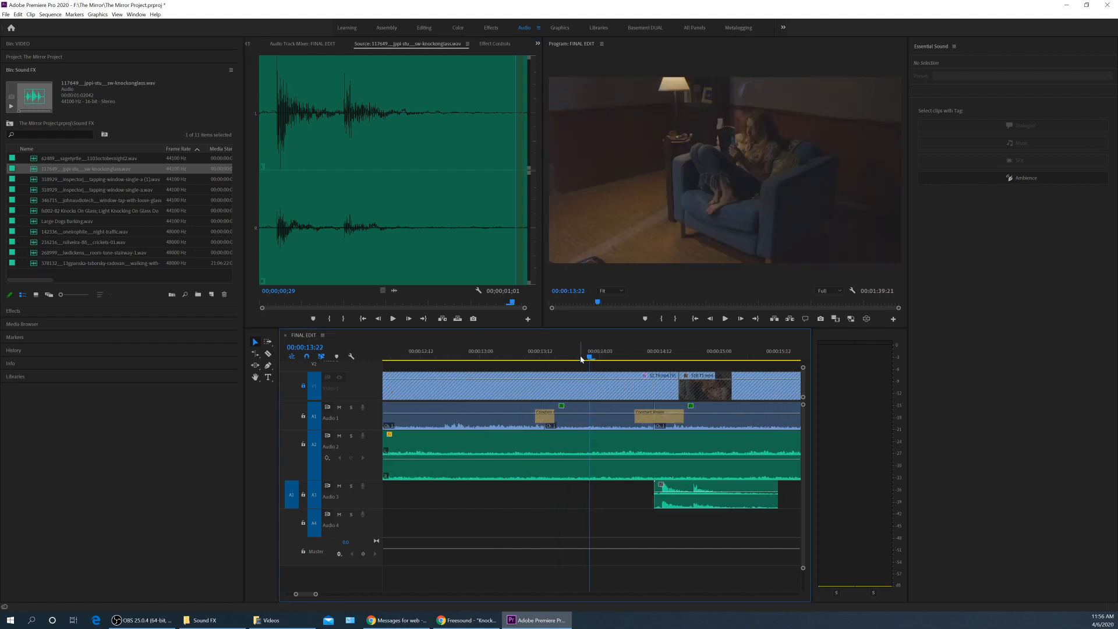
pyautogui.moveTo(592, 359); pyautogui.dragTo(736, 376)
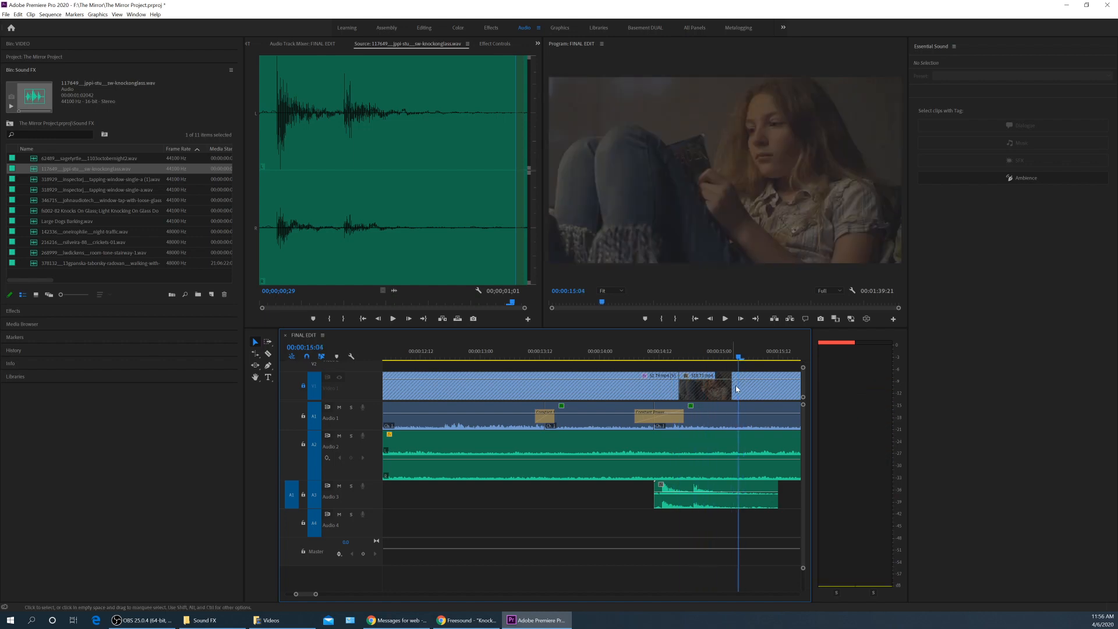
# Shift the knock clip on Audio 3 to start at 00:00:14:21 and play it back against the girl's reaction.
pyautogui.press('-')
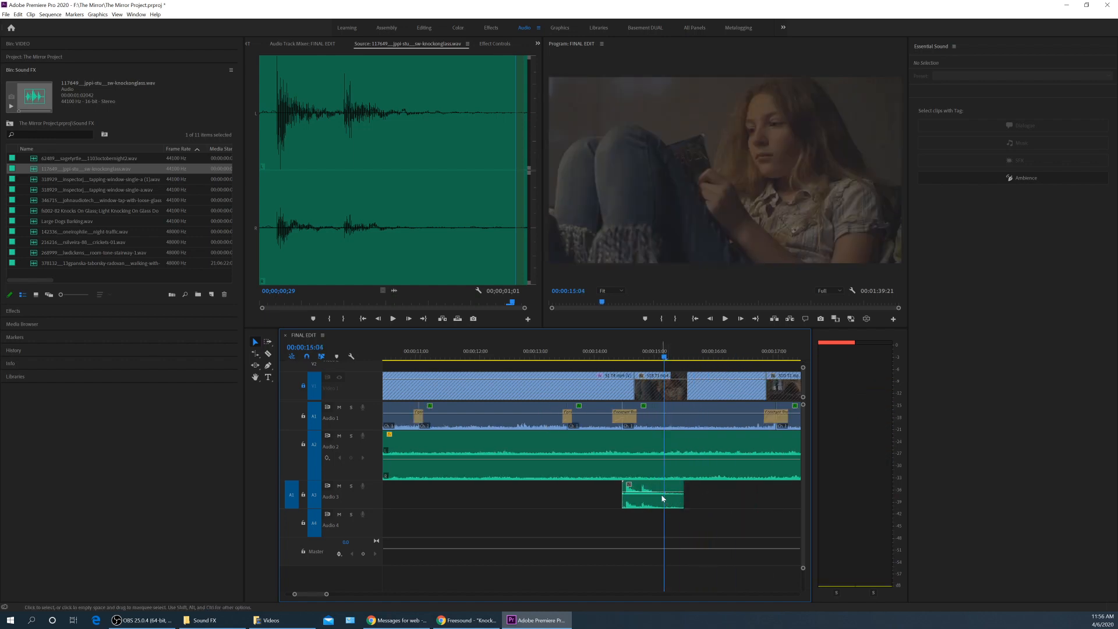
pyautogui.moveTo(658, 488); pyautogui.dragTo(750, 494)
pyautogui.moveTo(659, 356)
pyautogui.mouseDown()
pyautogui.moveTo(698, 360)
pyautogui.moveTo(647, 357)
pyautogui.mouseUp()
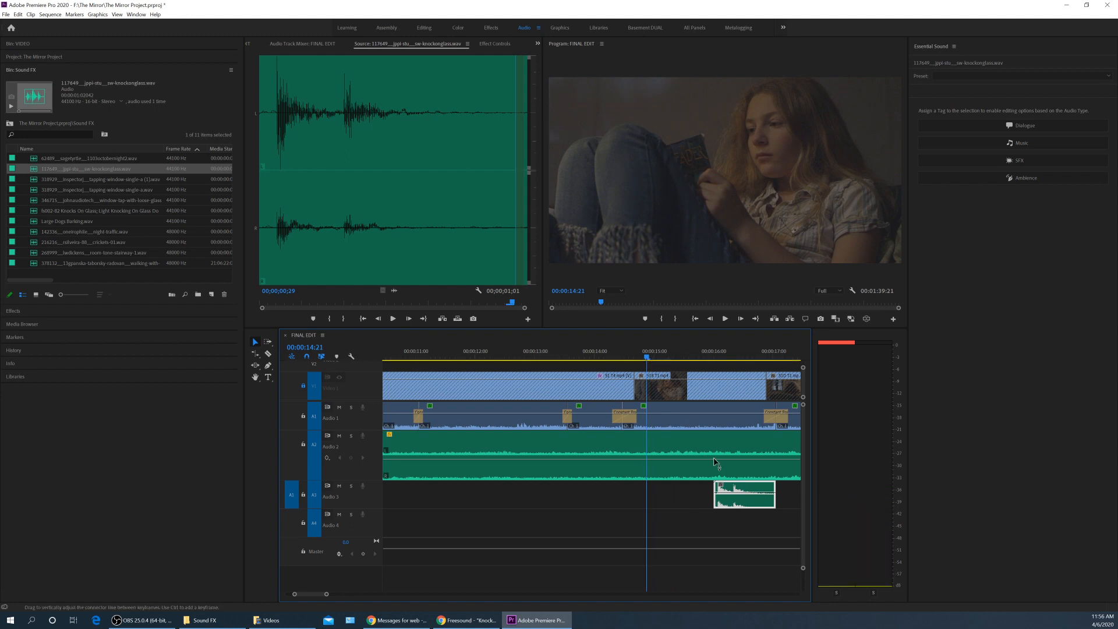
pyautogui.moveTo(736, 486); pyautogui.dragTo(668, 487)
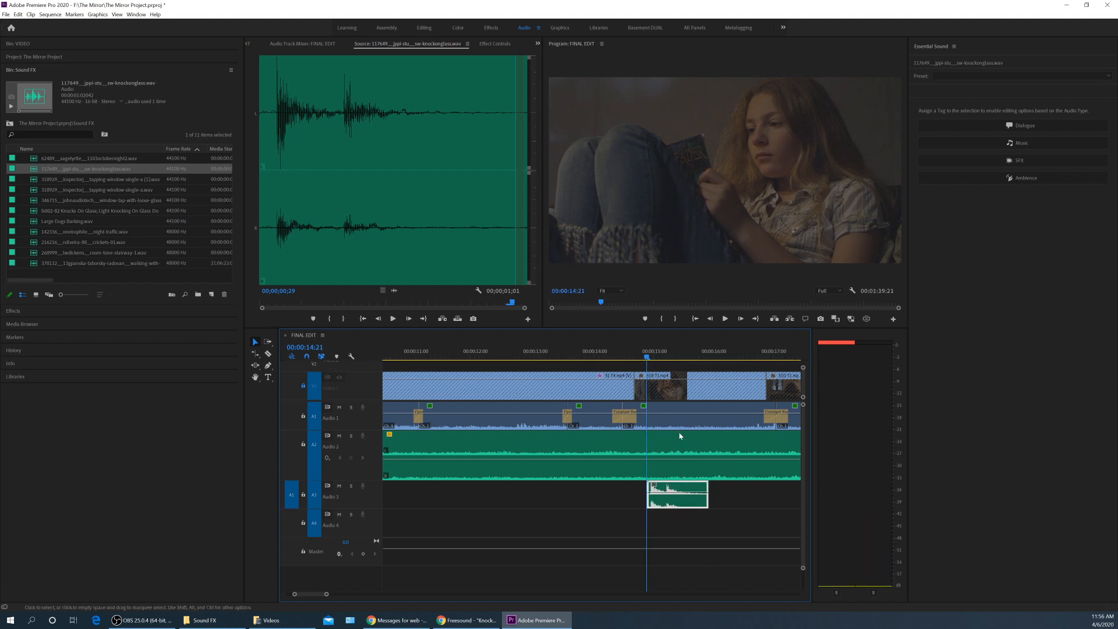
pyautogui.press('space')
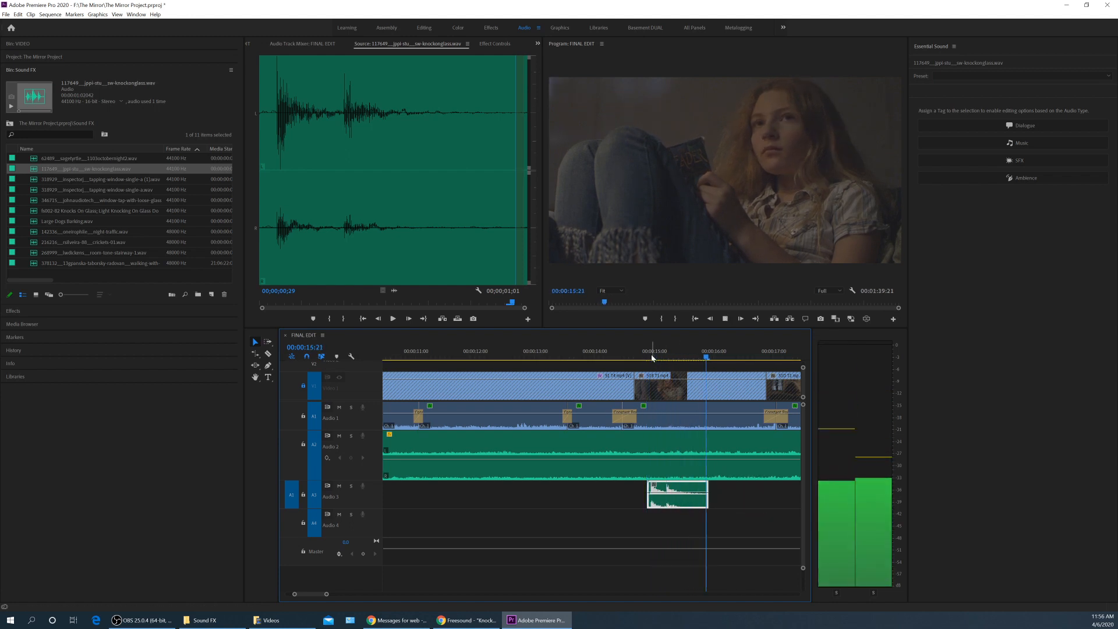
pyautogui.press('space')
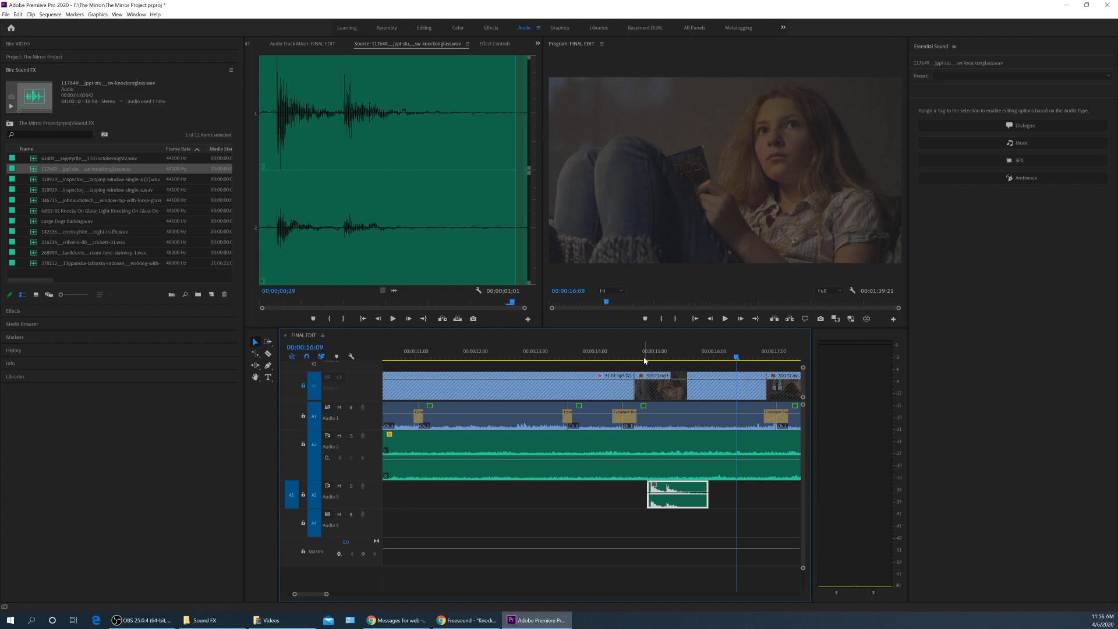
# Check the knock clip's start at 00:00:14:21 and replay the moment from about 00:00:14:11.
pyautogui.press('-')
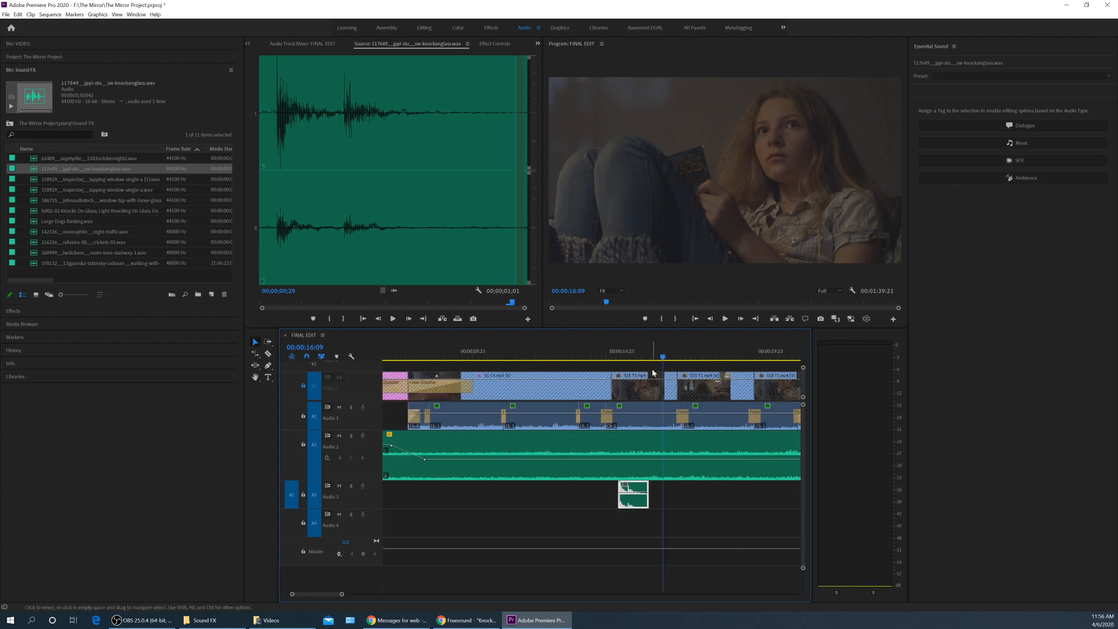
pyautogui.click(627, 357)
pyautogui.press('=')
pyautogui.press('=')
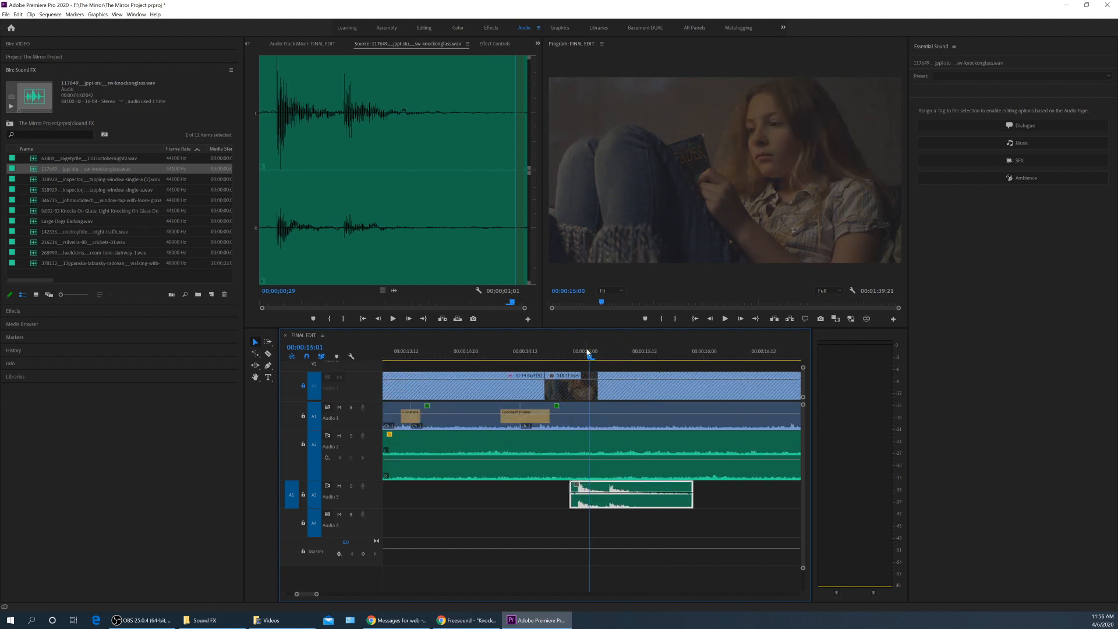
pyautogui.moveTo(588, 353); pyautogui.dragTo(570, 353)
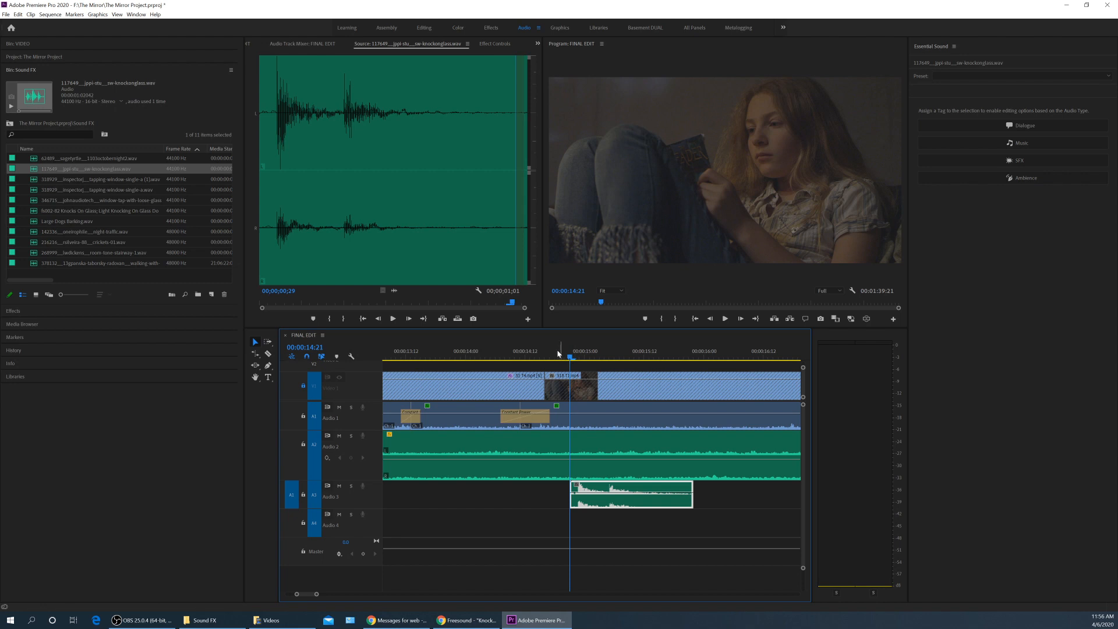
pyautogui.click(520, 353)
pyautogui.press('space')
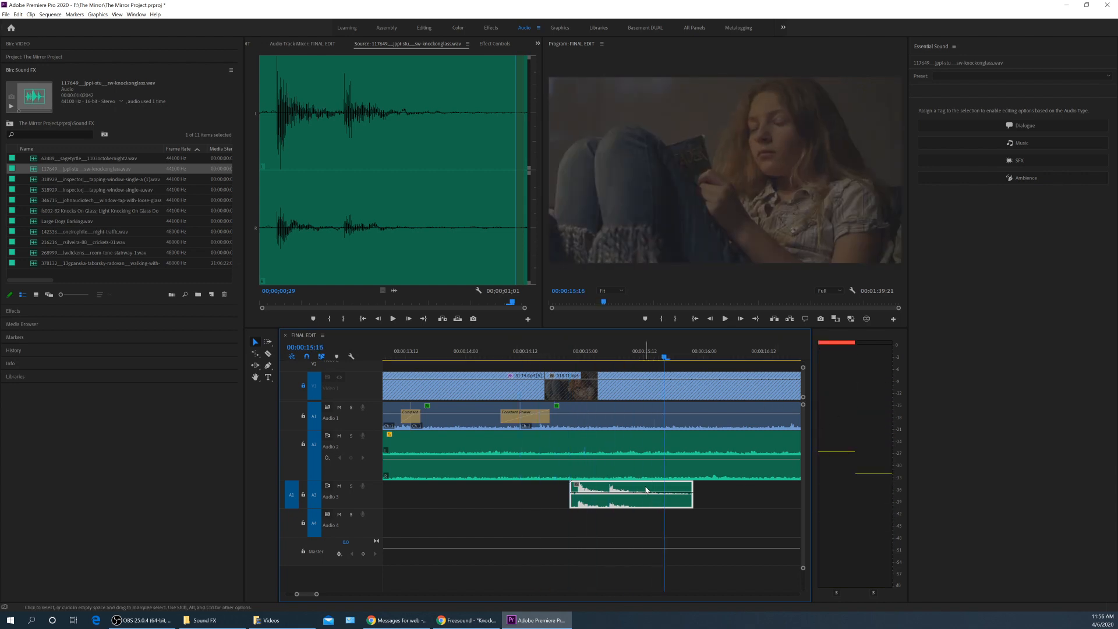
# Lower the knock clip's audio gain in two successive adjustments, playing it back after each one.
pyautogui.press('g')
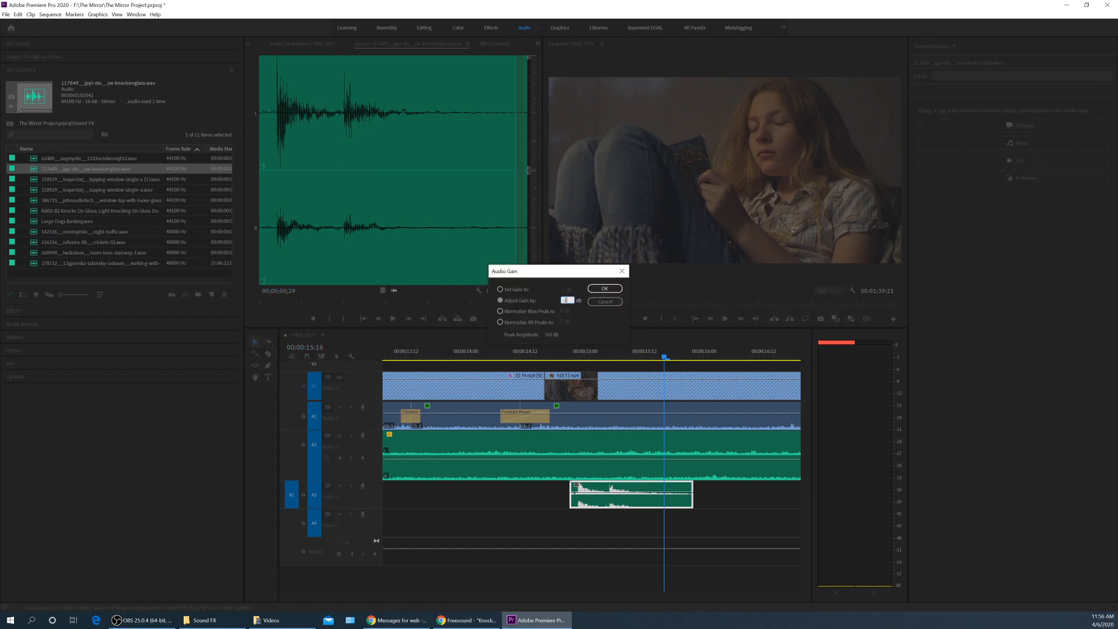
pyautogui.press('Return')
pyautogui.click(551, 356)
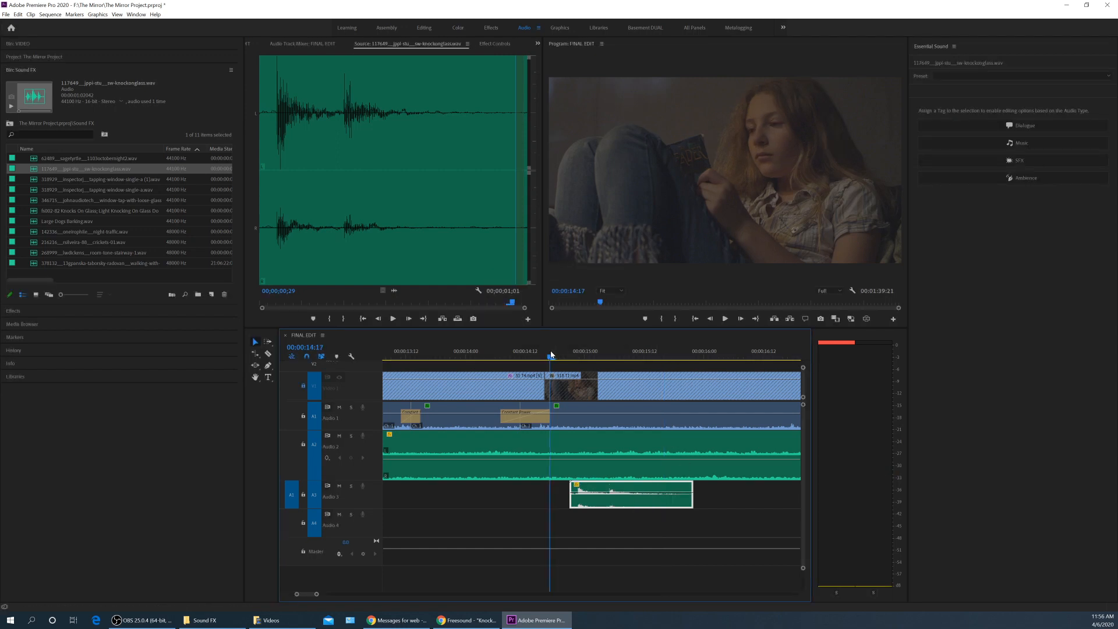
pyautogui.press('space')
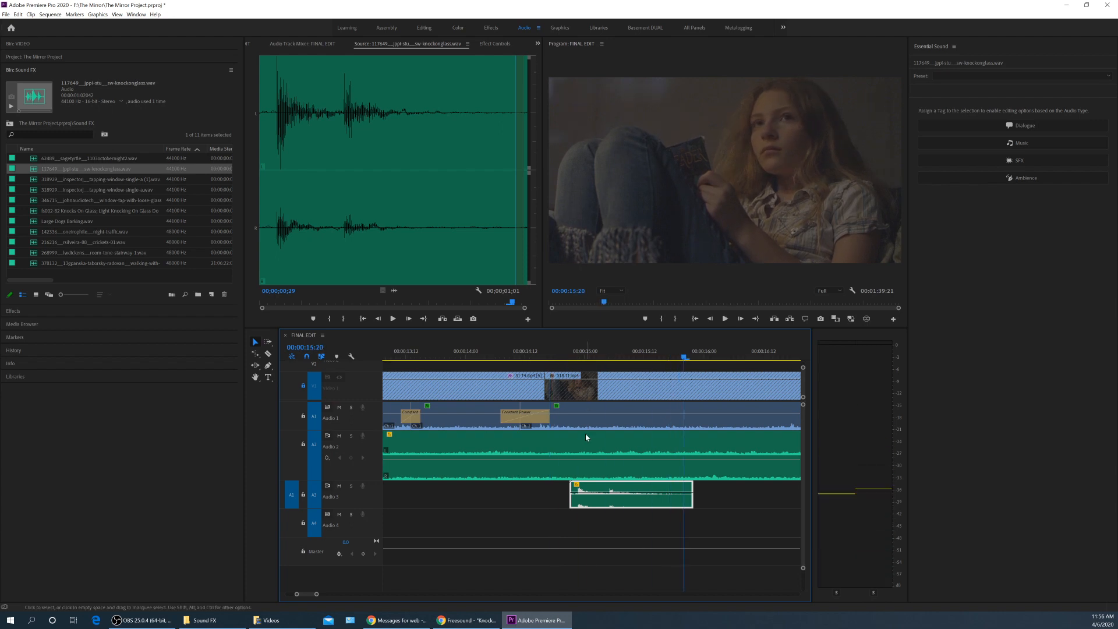
pyautogui.press('g')
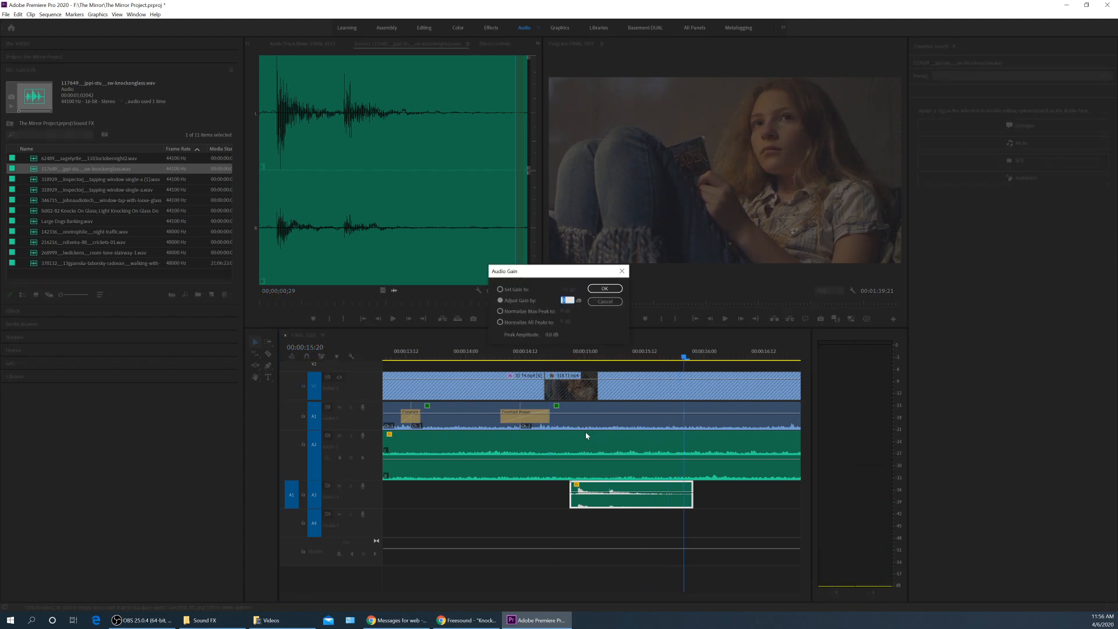
pyautogui.write('-')
pyautogui.press('Return')
pyautogui.click(554, 360)
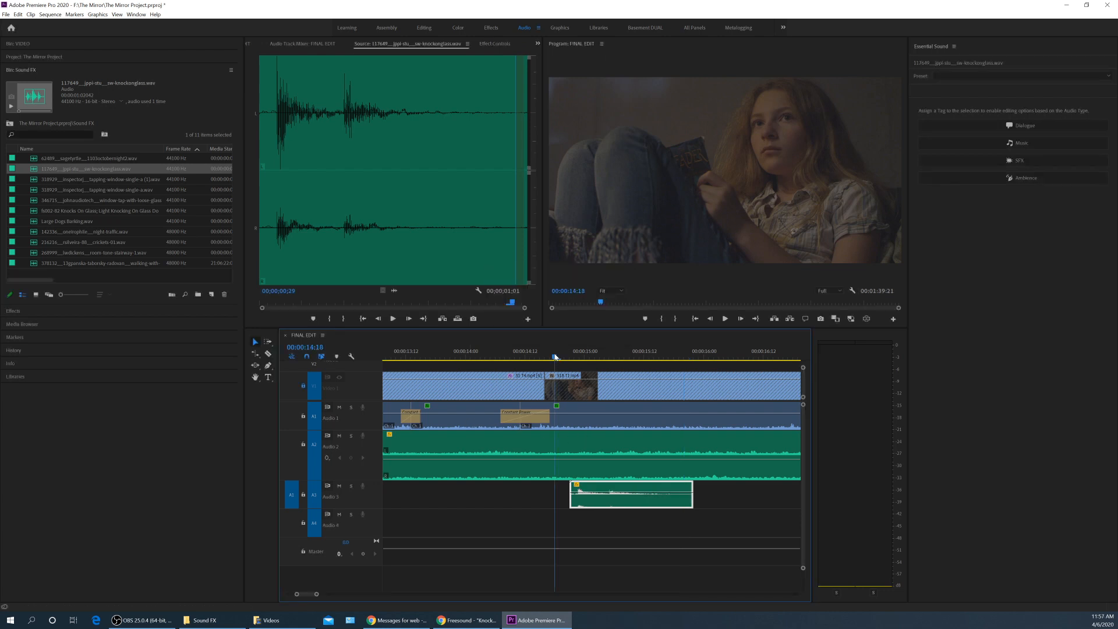
pyautogui.press('space')
pyautogui.press('space')
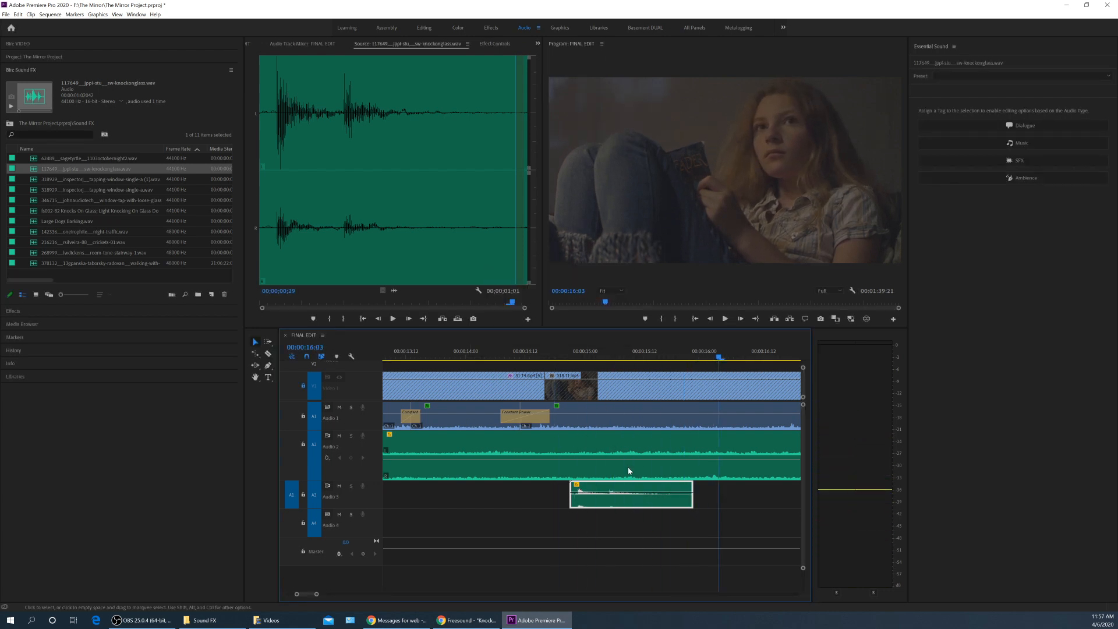
# Enlarge Audio 3, split the knock clip just before its second hit at about 00:00:15:04, and add two copies of the second piece after it.
pyautogui.doubleClick(379, 498)
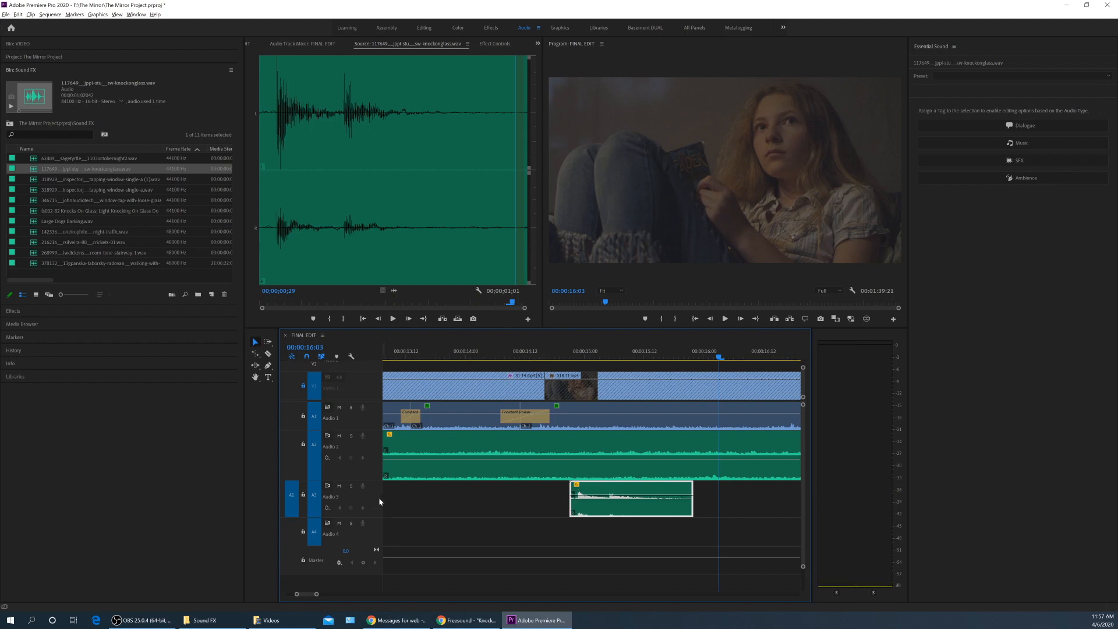
pyautogui.press('c')
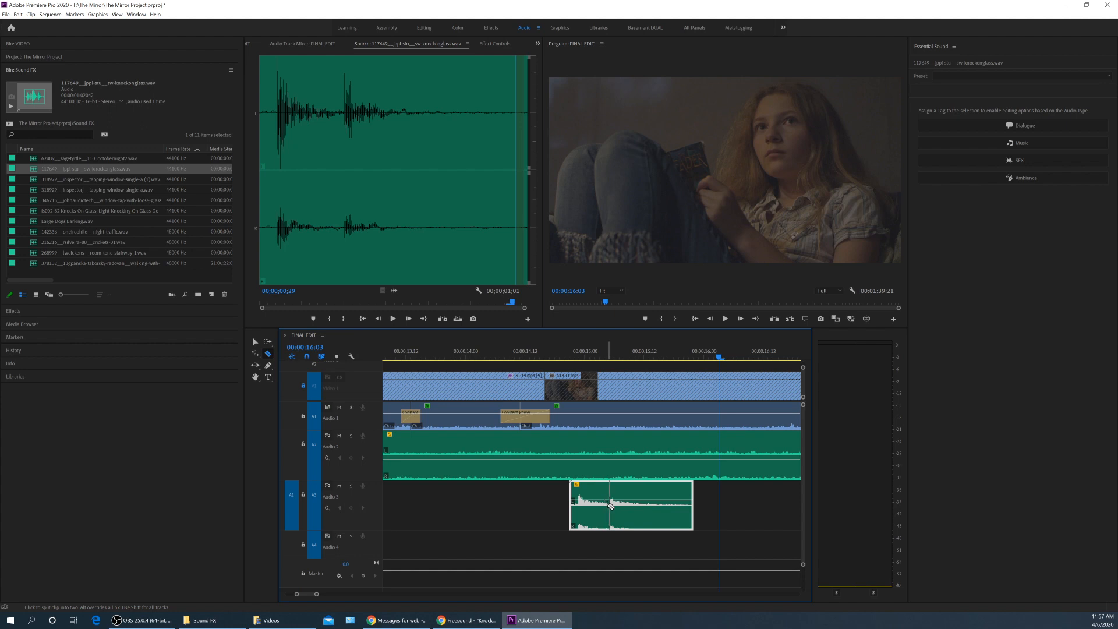
pyautogui.click(606, 504)
pyautogui.press('v')
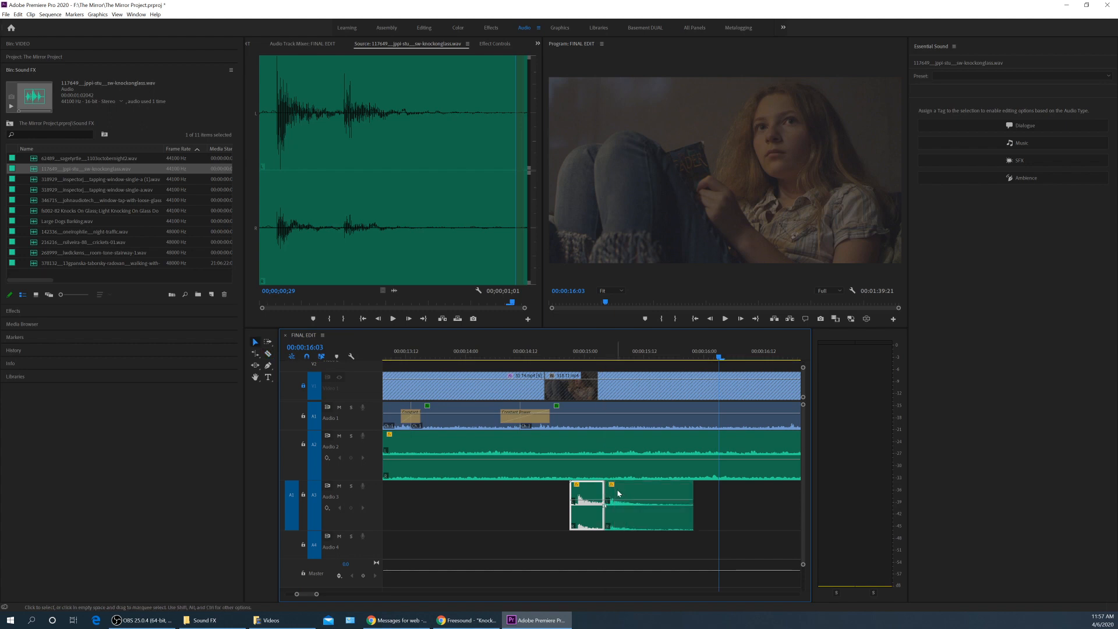
pyautogui.click(635, 496)
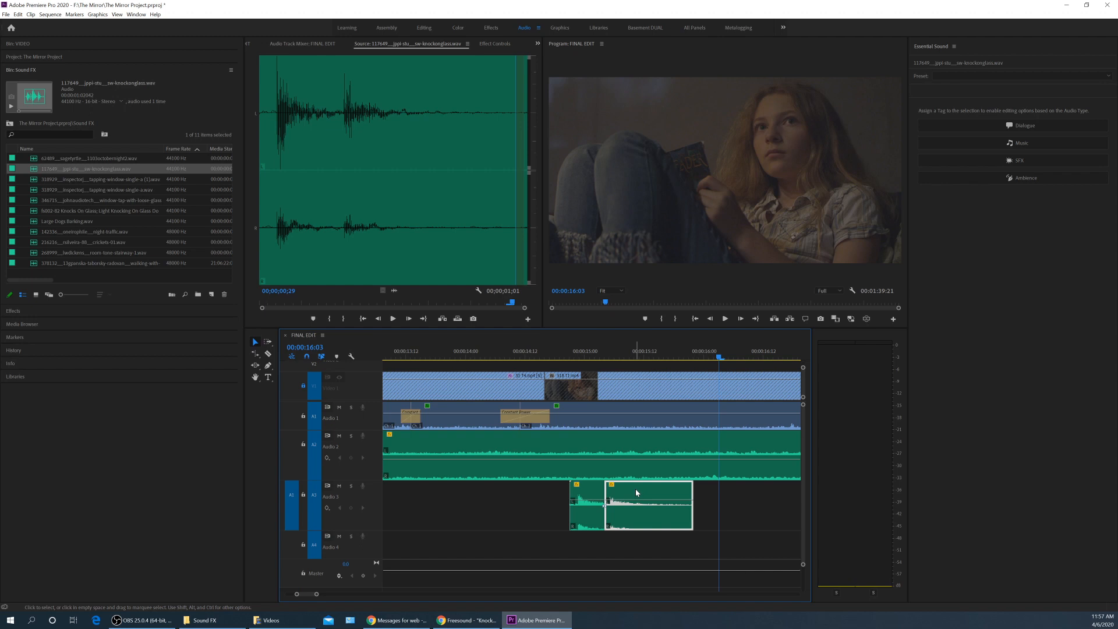
pyautogui.moveTo(636, 493); pyautogui.dragTo(803, 500)
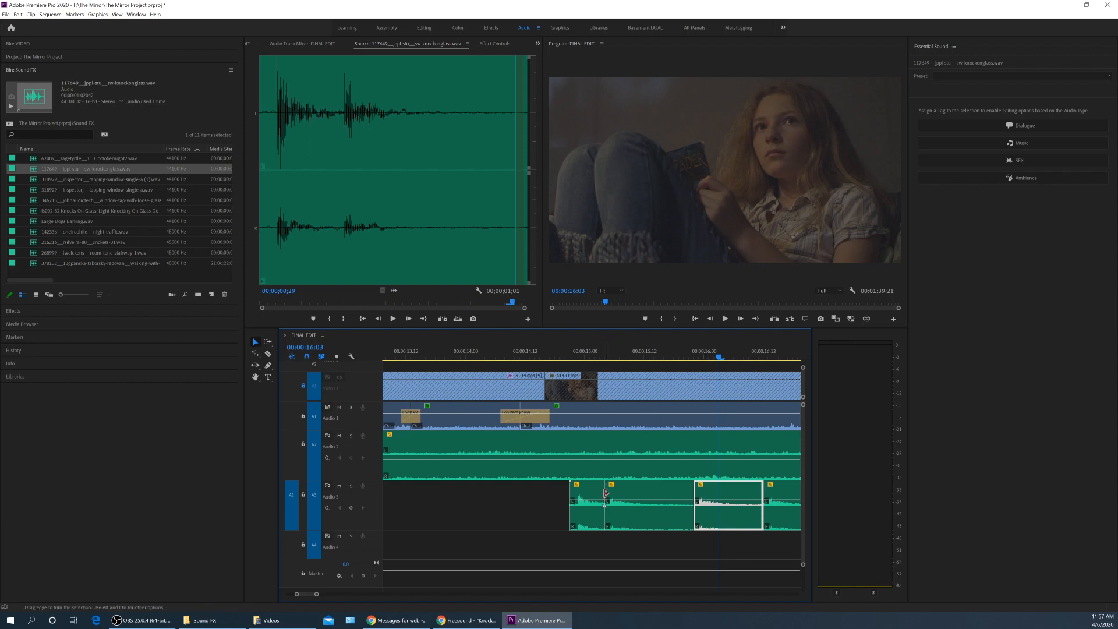
# Rejoin the original knock clip at its cut, move the first copied hit to about 00:00:15:11, and play it back.
pyautogui.rightClick(607, 493)
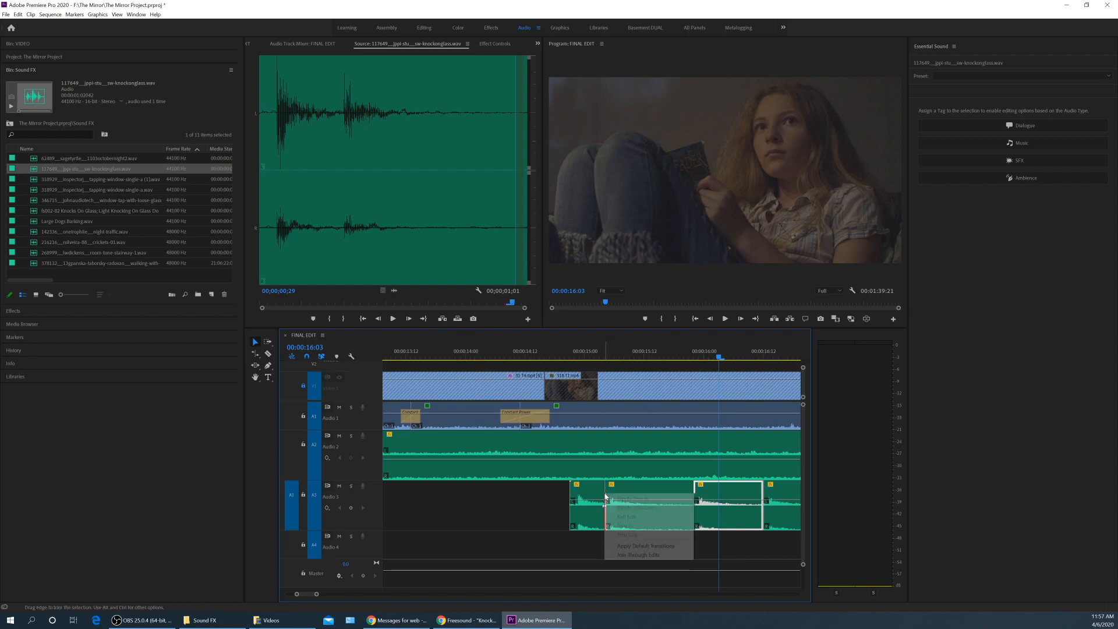
pyautogui.click(627, 555)
pyautogui.moveTo(687, 487); pyautogui.dragTo(663, 495)
pyautogui.click(581, 364)
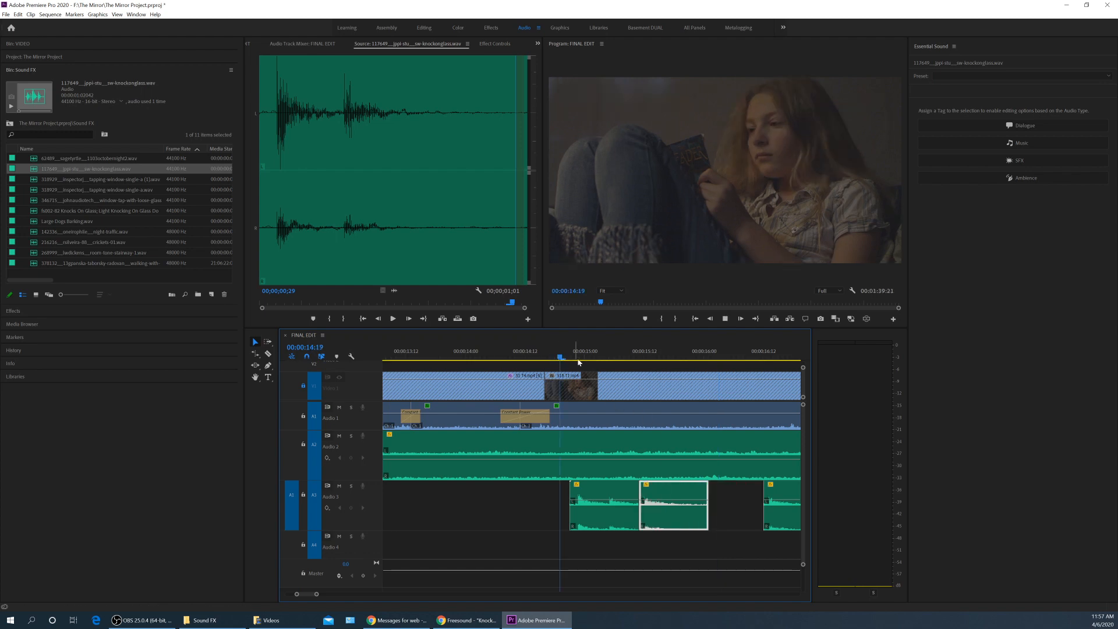
pyautogui.press('space')
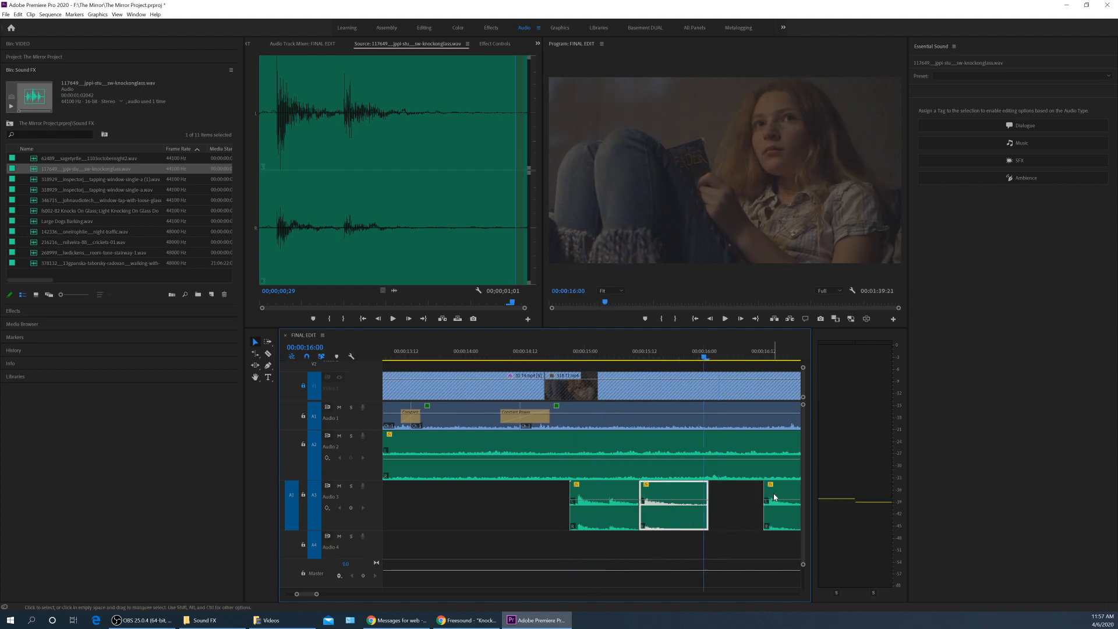
# Move the last copied hit earlier to start at about 00:00:15:18, checking the knocking rhythm in playback after each move.
pyautogui.moveTo(775, 497); pyautogui.dragTo(703, 499)
pyautogui.click(564, 360)
pyautogui.press('space')
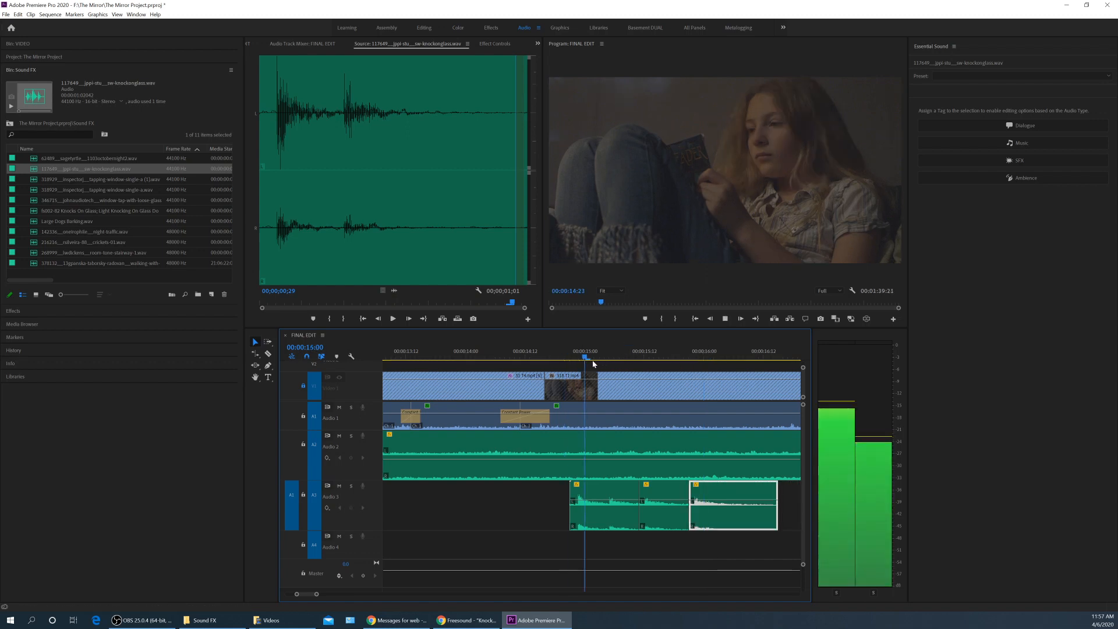
pyautogui.press('space')
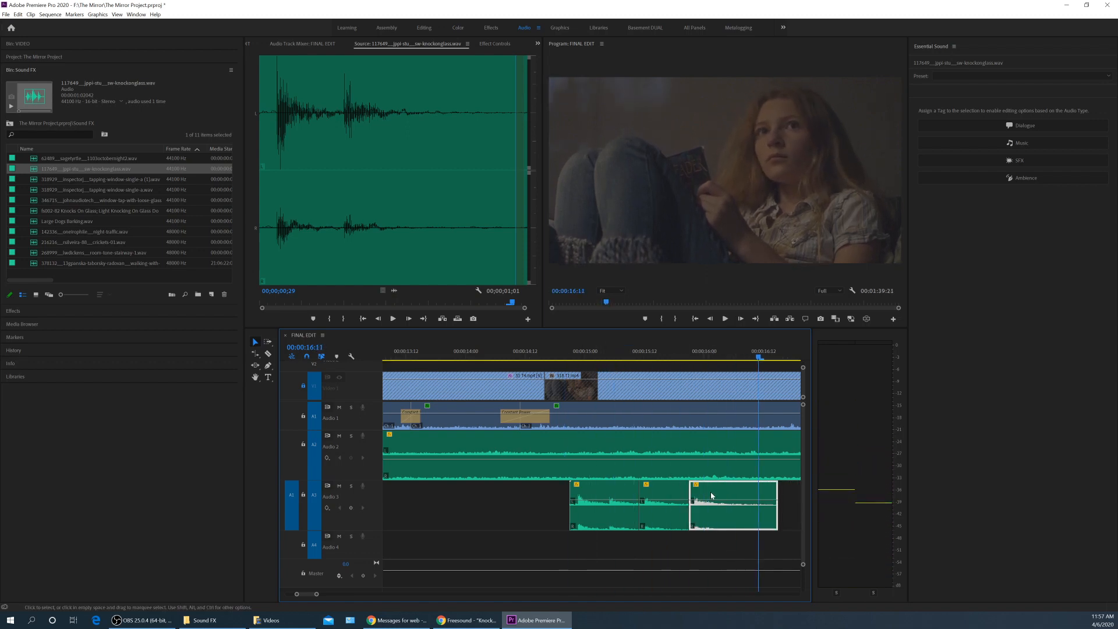
pyautogui.moveTo(710, 492); pyautogui.dragTo(698, 497)
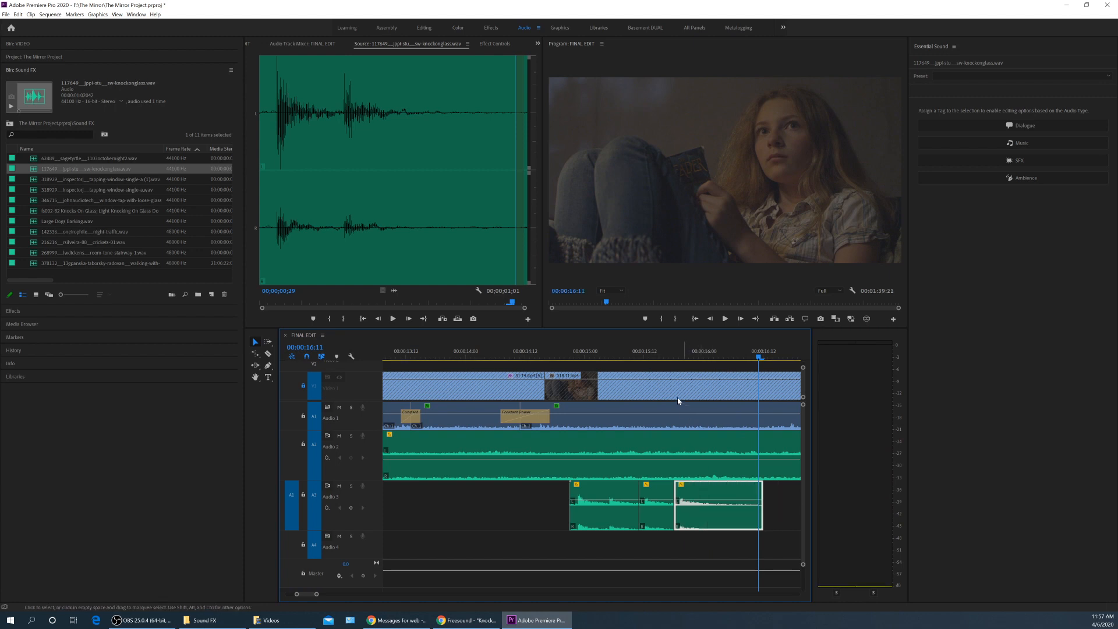
pyautogui.click(565, 360)
pyautogui.press('space')
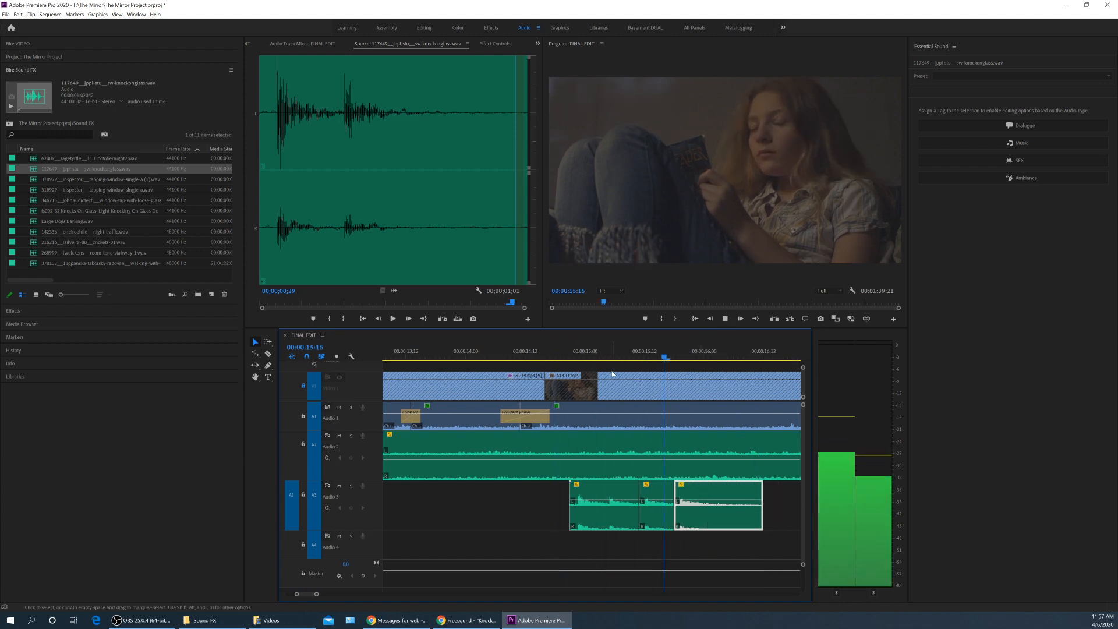
pyautogui.press('space')
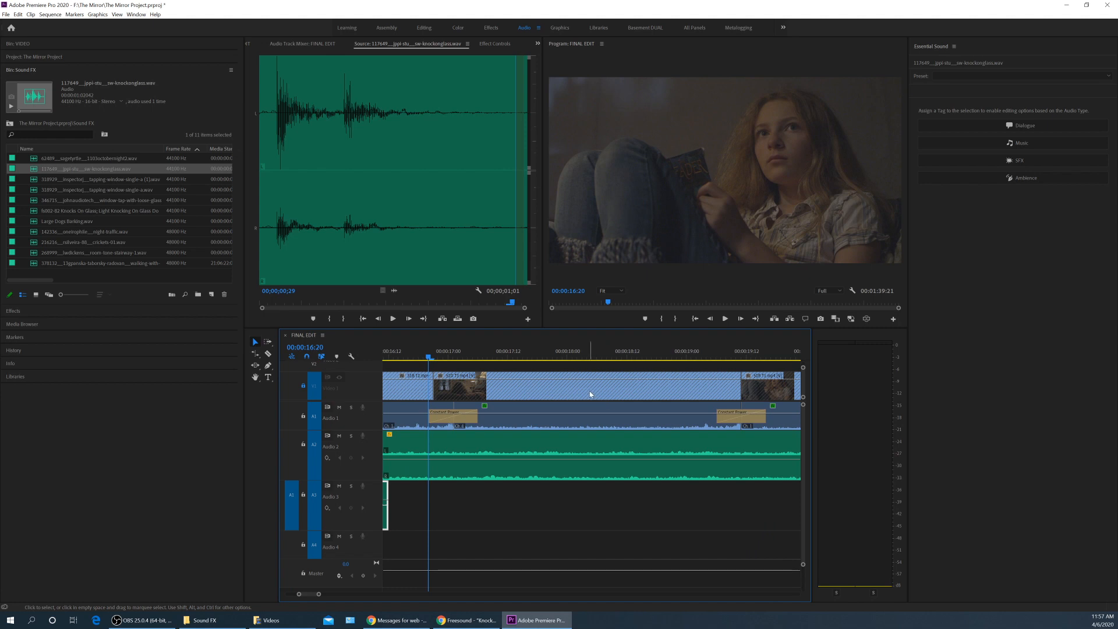
# Copy the whole knock group on Audio 3 and play ahead to find the next knocking moment, placing the playhead at 00:00:22:08.
pyautogui.scroll(-2, 590, 395)
pyautogui.scroll(-2, 527, 522)
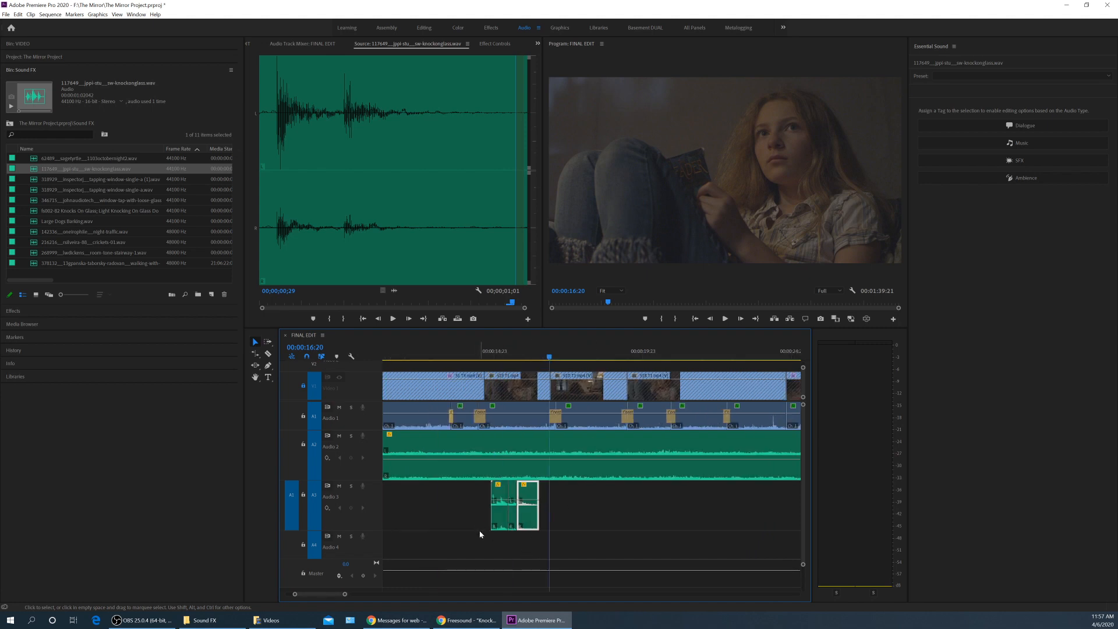
pyautogui.moveTo(481, 536); pyautogui.dragTo(543, 503)
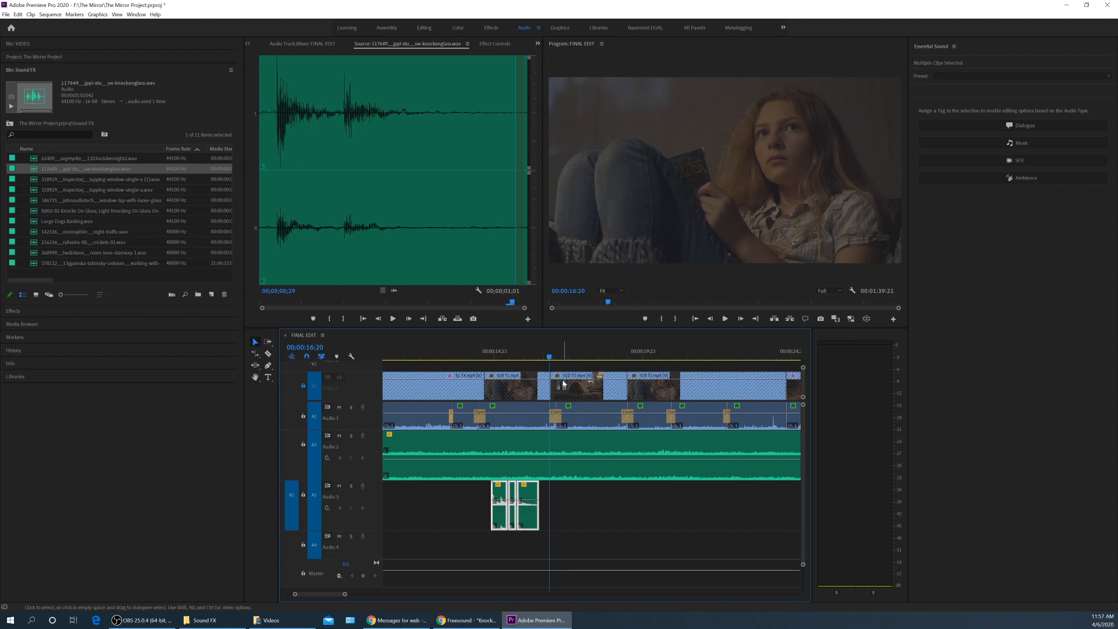
pyautogui.press('space')
pyautogui.scroll(-2, 560, 376)
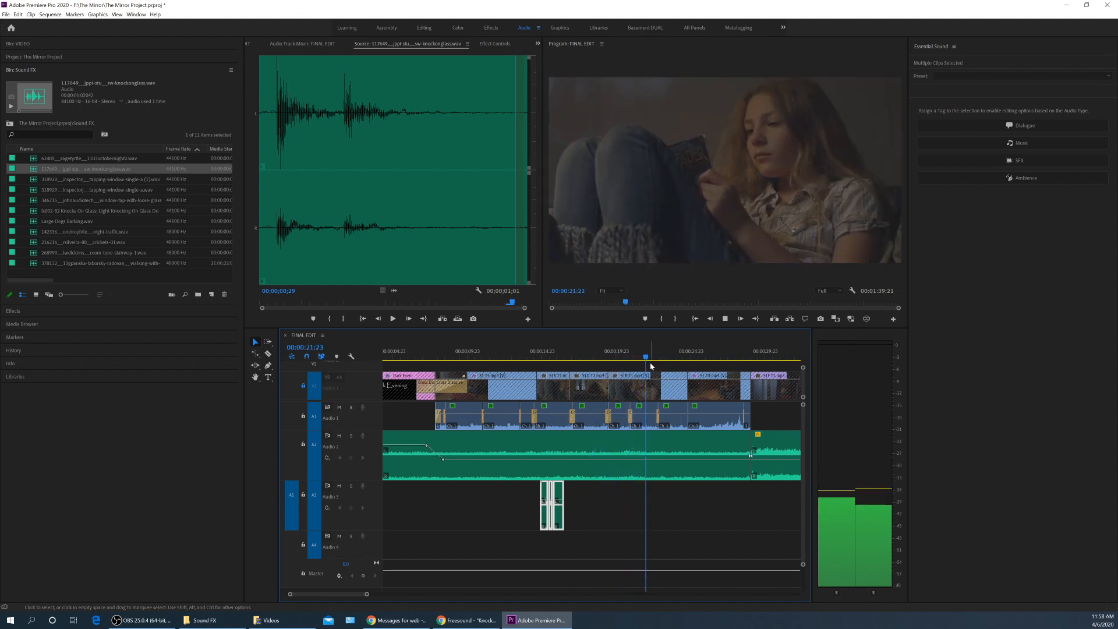
pyautogui.press('space')
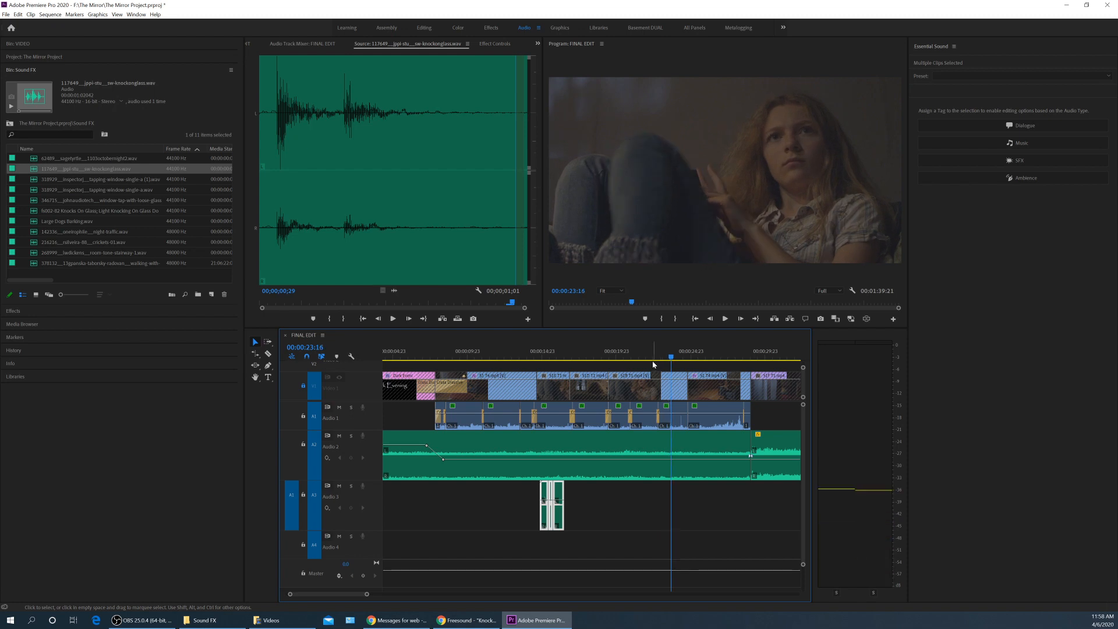
pyautogui.moveTo(668, 356); pyautogui.dragTo(652, 358)
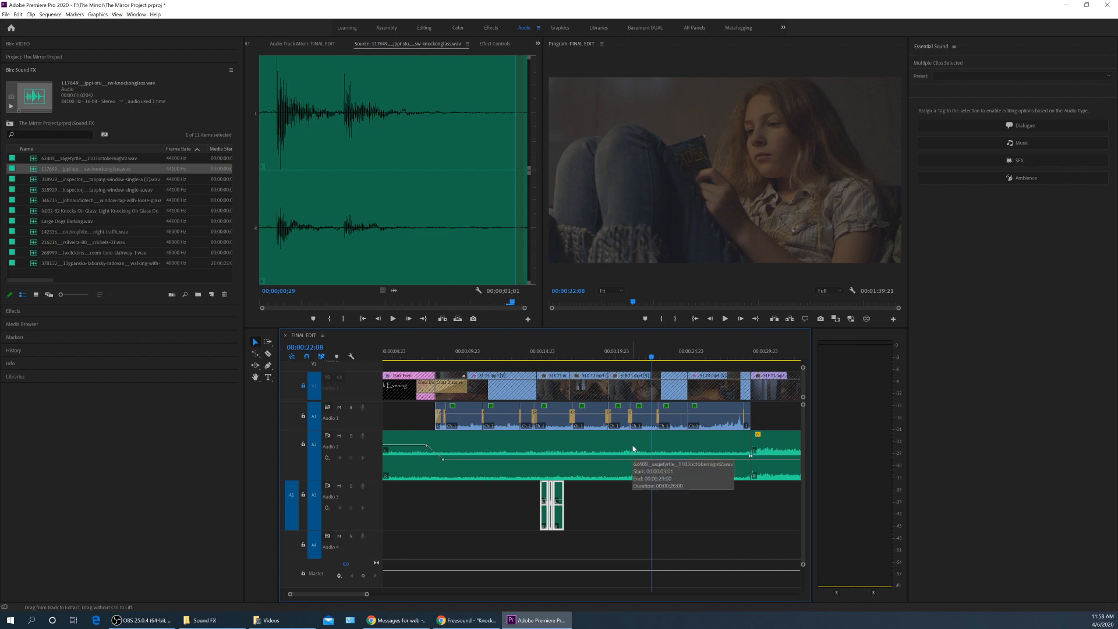
# Undo the paste that lands on Audio 1, untarget that track, and paste the knock group onto Audio 3 at 00:00:22:08.
pyautogui.hotkey('ctrl', 'v')
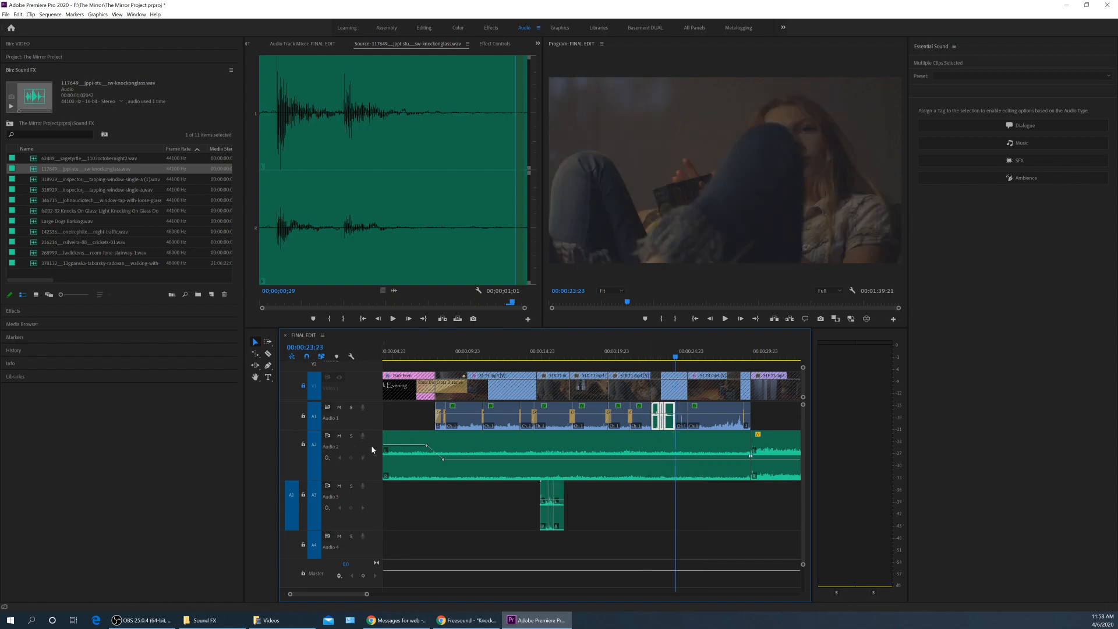
pyautogui.hotkey('ctrl', 'z')
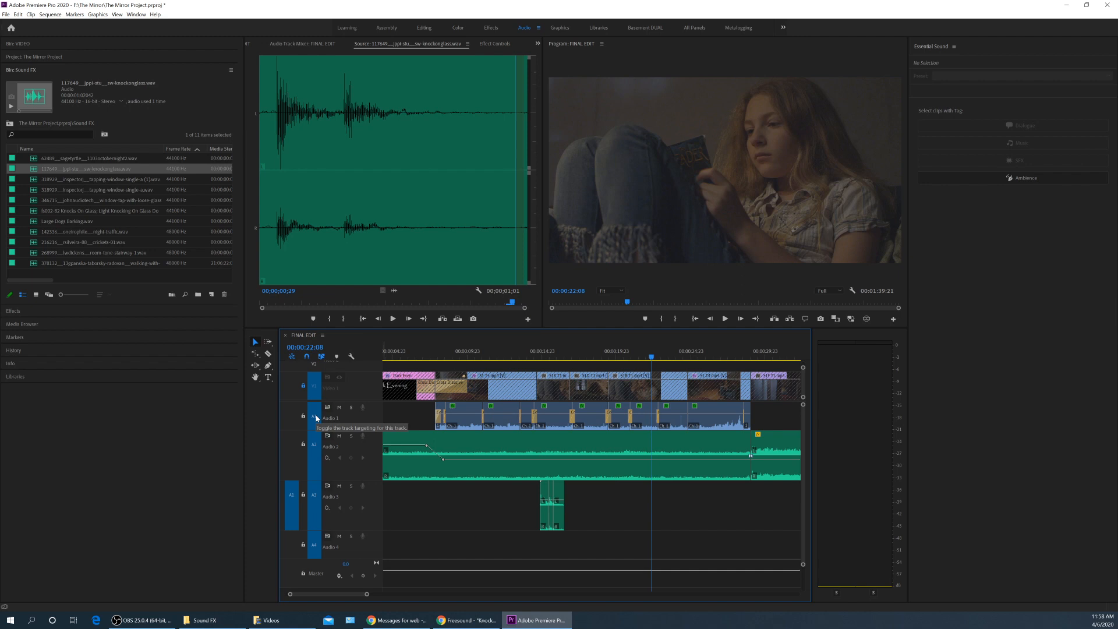
pyautogui.click(317, 418)
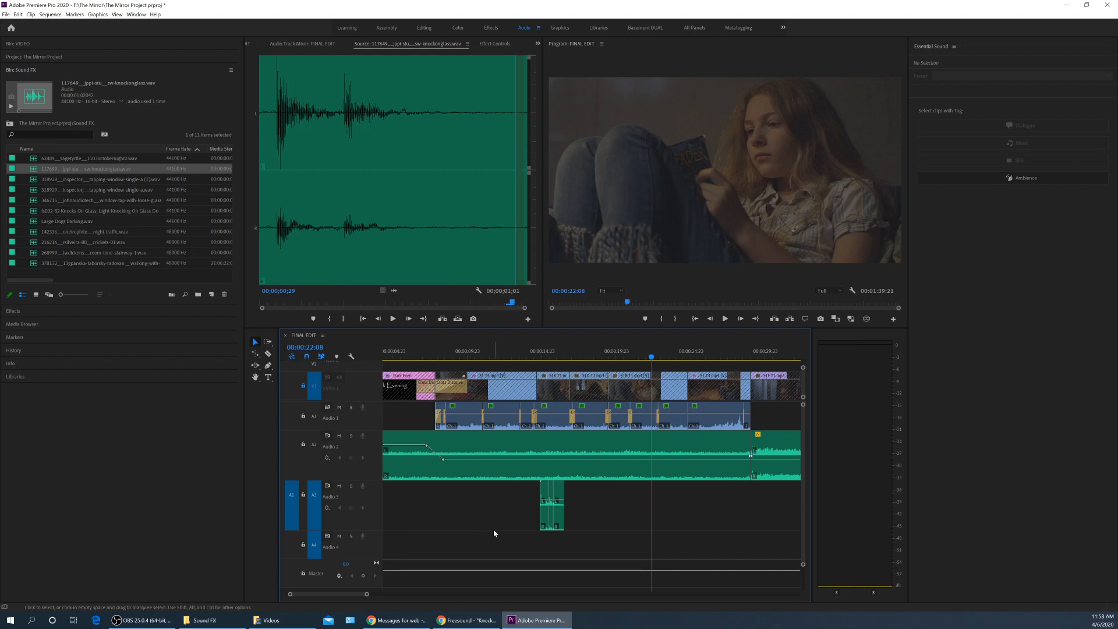
pyautogui.press('.')
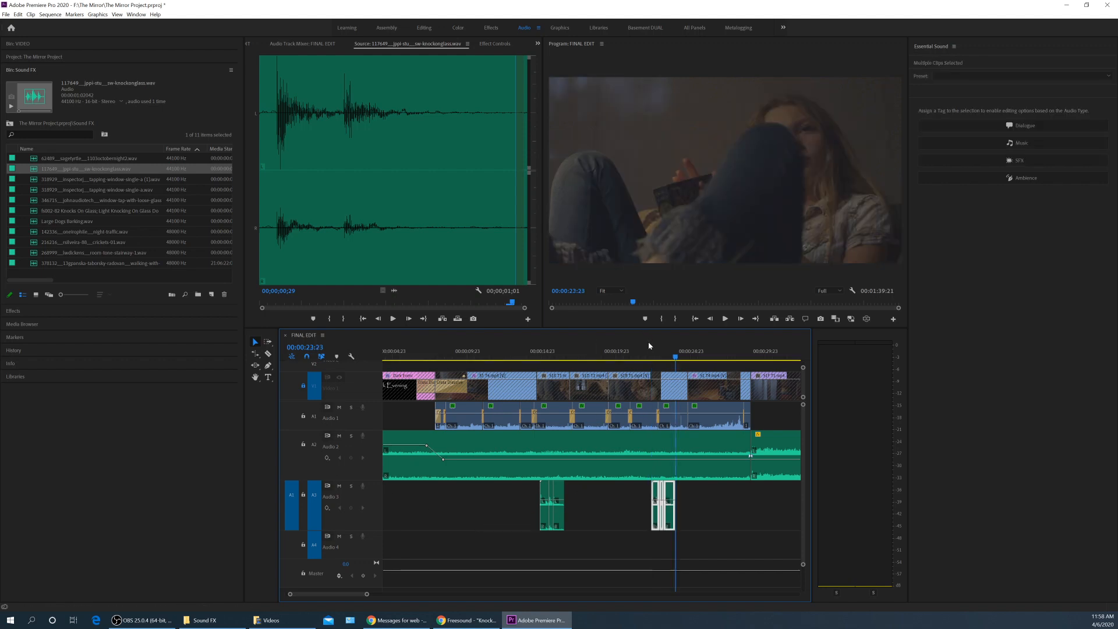
# Play back the second knock group to check its sync with the girl's reaction.
pyautogui.click(649, 351)
pyautogui.press('=')
pyautogui.press('space')
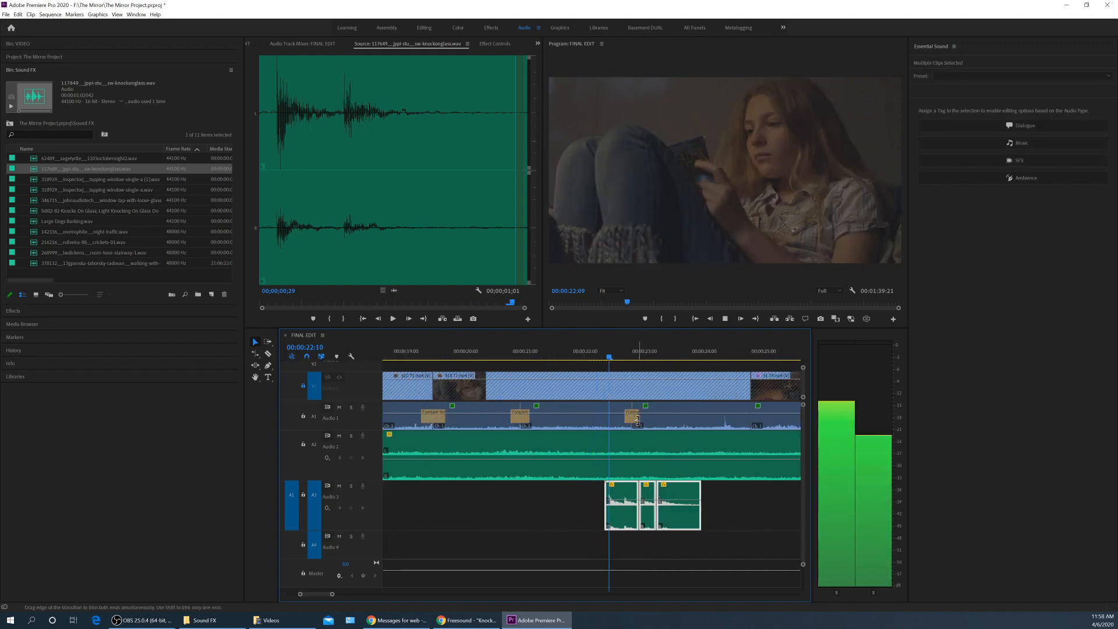
pyautogui.press('space')
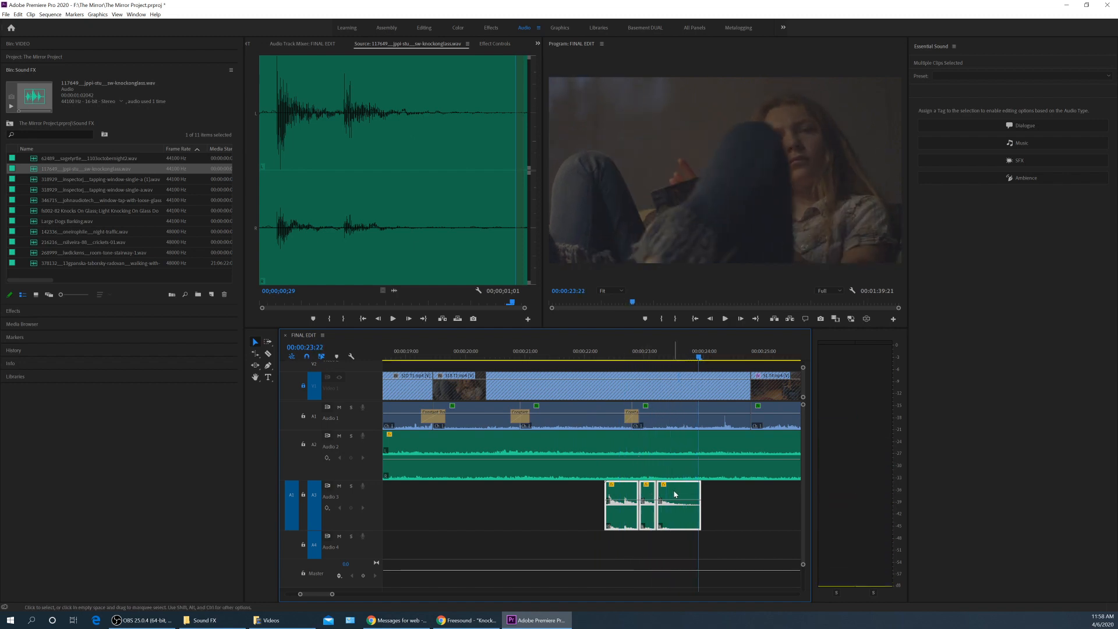
# Select all clips of the second knock group and nudge them five frames earlier, starting at about 00:00:22:03.
pyautogui.moveTo(674, 494); pyautogui.dragTo(671, 494)
pyautogui.hotkey('ctrl', 'z')
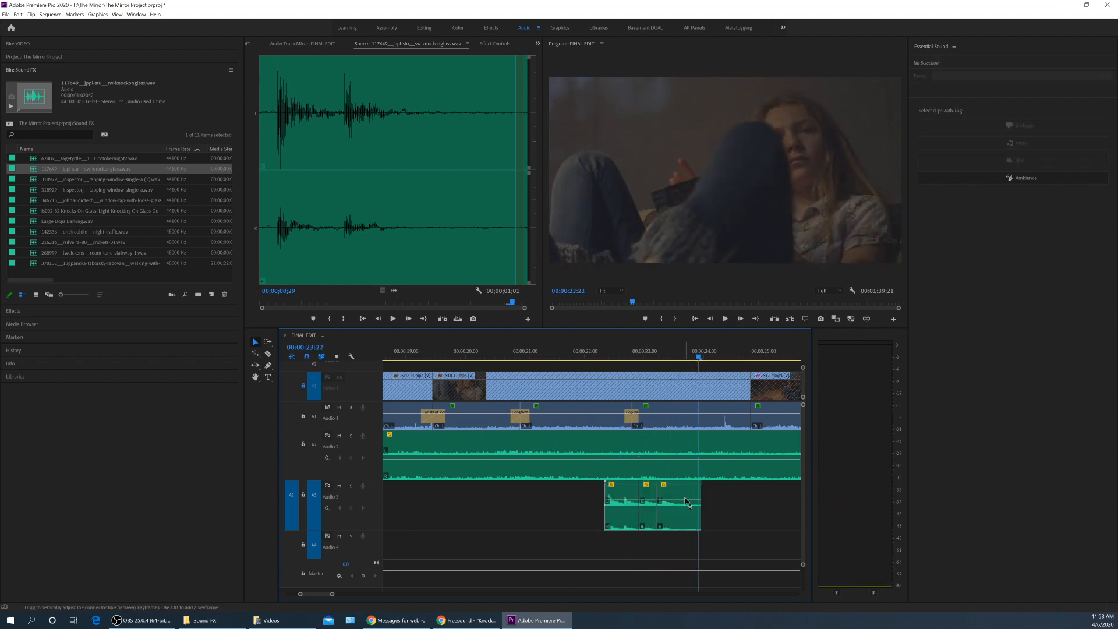
pyautogui.click(671, 518)
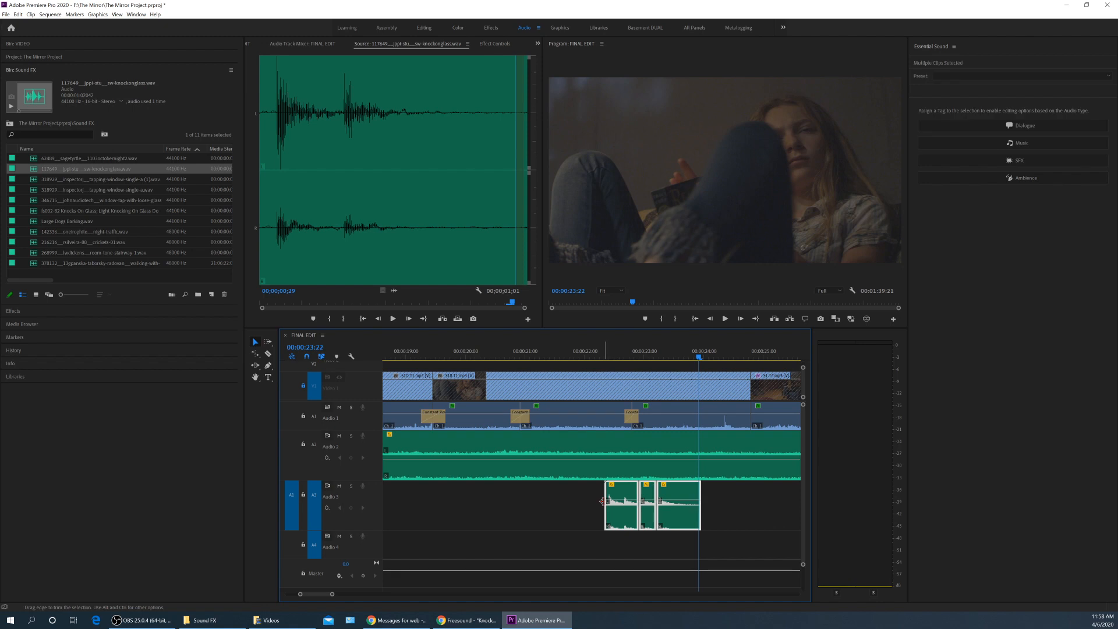
pyautogui.hotkey('alt', 'Left')
pyautogui.hotkey('alt', 'Left')
pyautogui.hotkey('alt', 'Left')
pyautogui.hotkey('alt', 'Left')
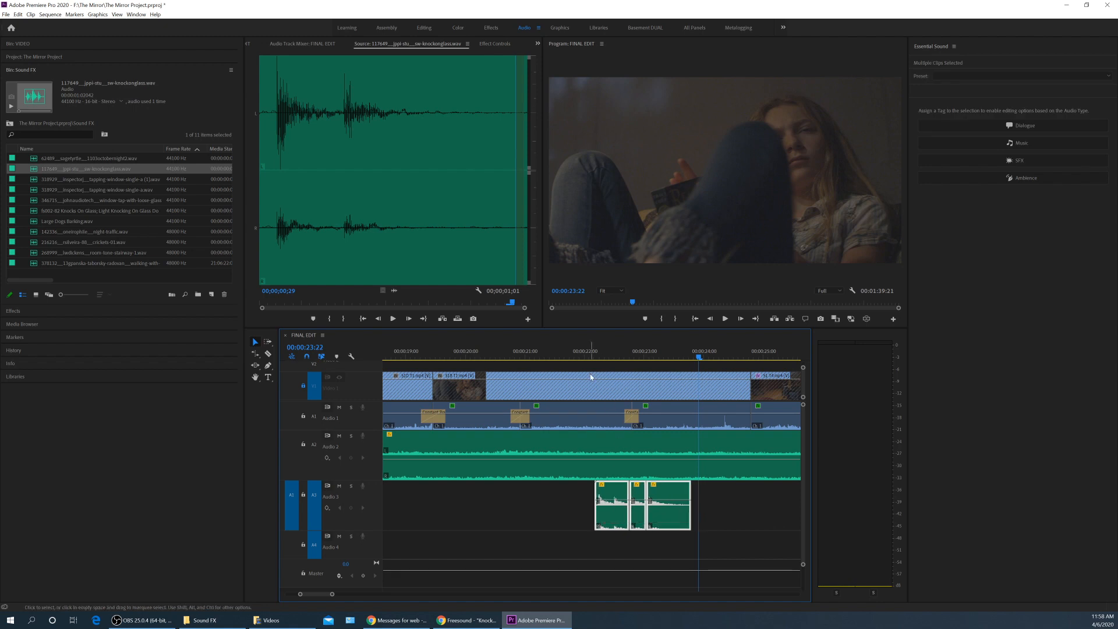
pyautogui.hotkey('alt', 'Left')
pyautogui.hotkey('alt', 'Right')
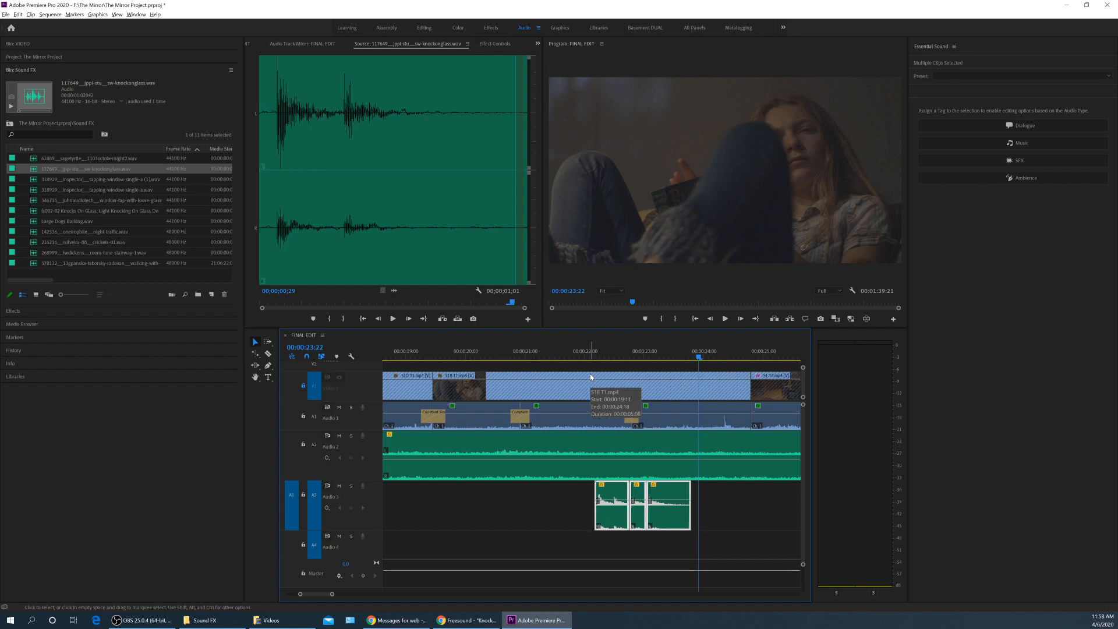
pyautogui.hotkey('alt', 'Left')
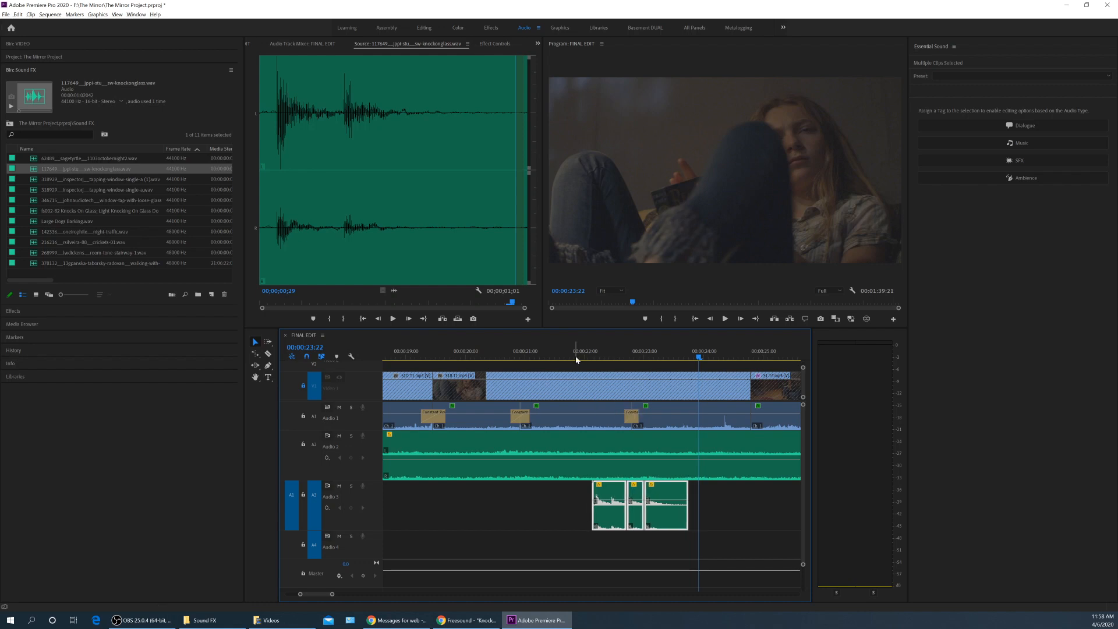
# Play back the retimed second knock group and continue listening into the following scene at about 00:00:29.
pyautogui.click(575, 356)
pyautogui.press('space')
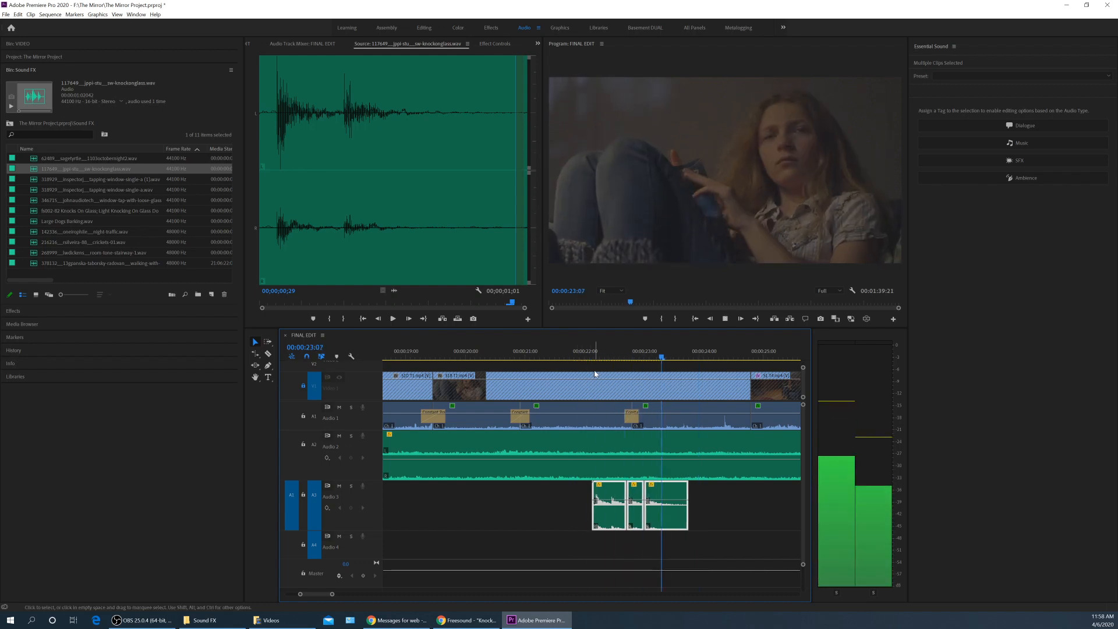
pyautogui.press('-')
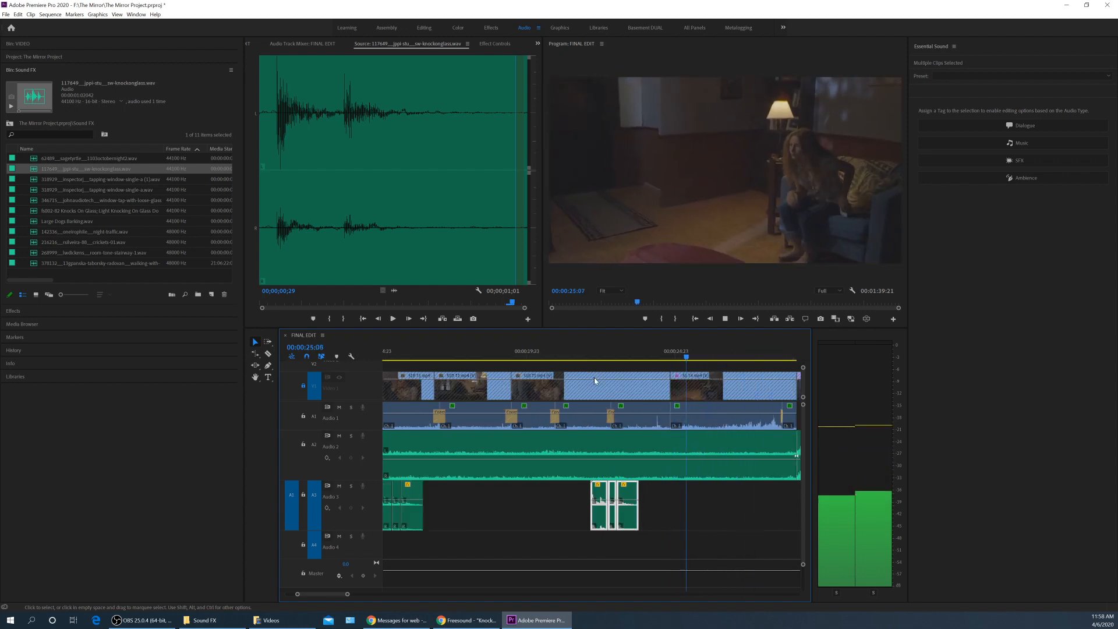
pyautogui.press('-')
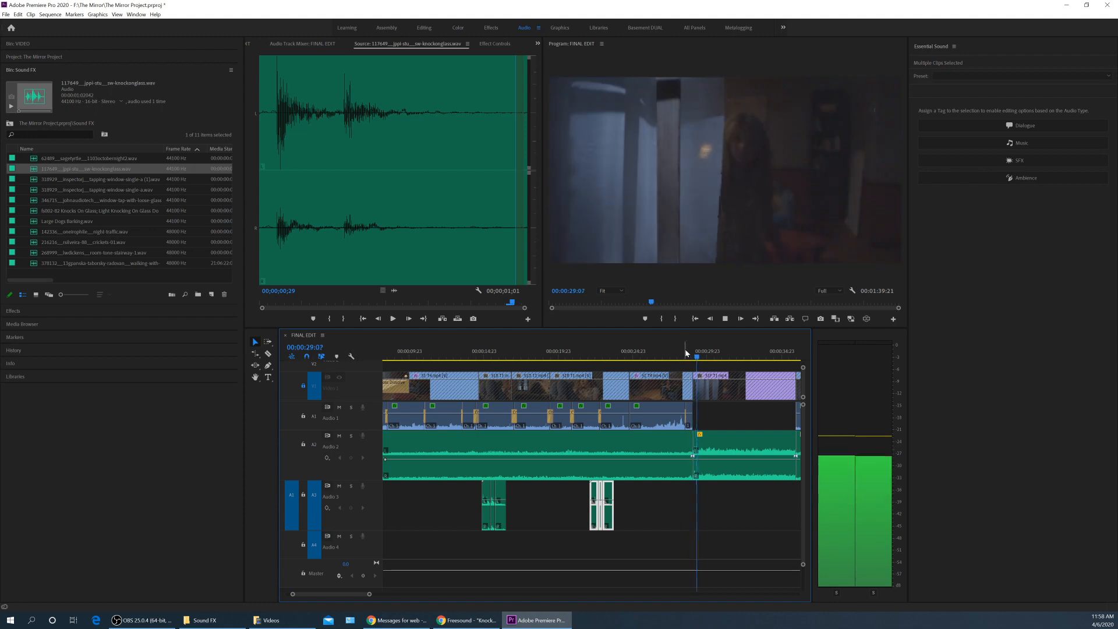
pyautogui.press('space')
# Find the next knocking moment in the second reading scene and paste the knock group onto Audio 3 at 00:00:47:11.
pyautogui.press('-')
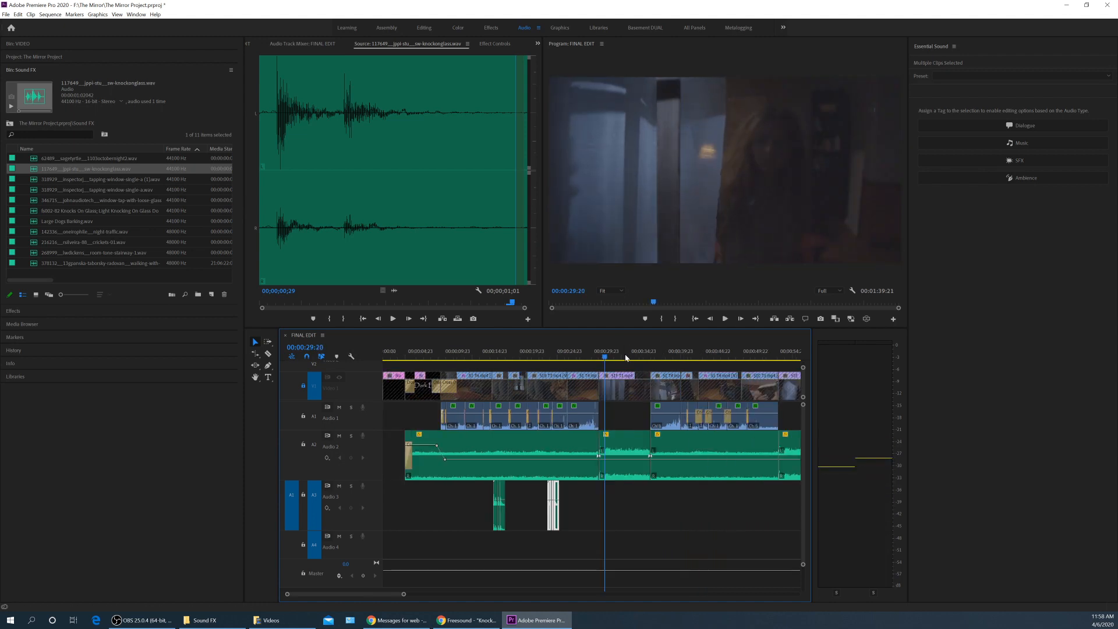
pyautogui.moveTo(627, 357); pyautogui.dragTo(732, 367)
pyautogui.scroll(-4, 732, 367)
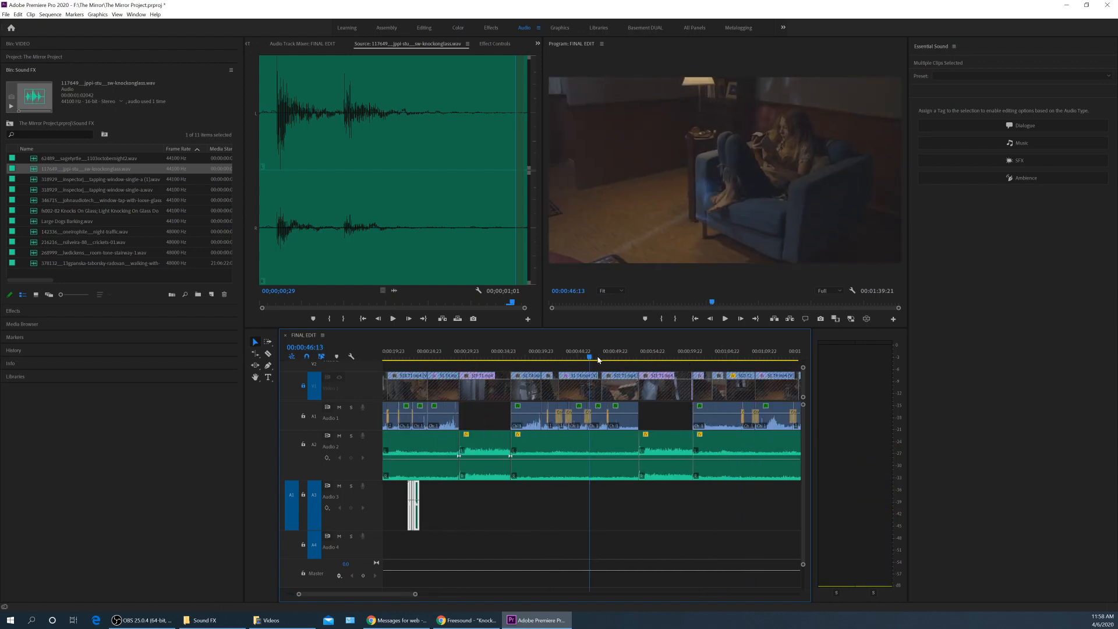
pyautogui.moveTo(598, 360)
pyautogui.mouseDown()
pyautogui.moveTo(619, 363)
pyautogui.moveTo(596, 368)
pyautogui.mouseUp()
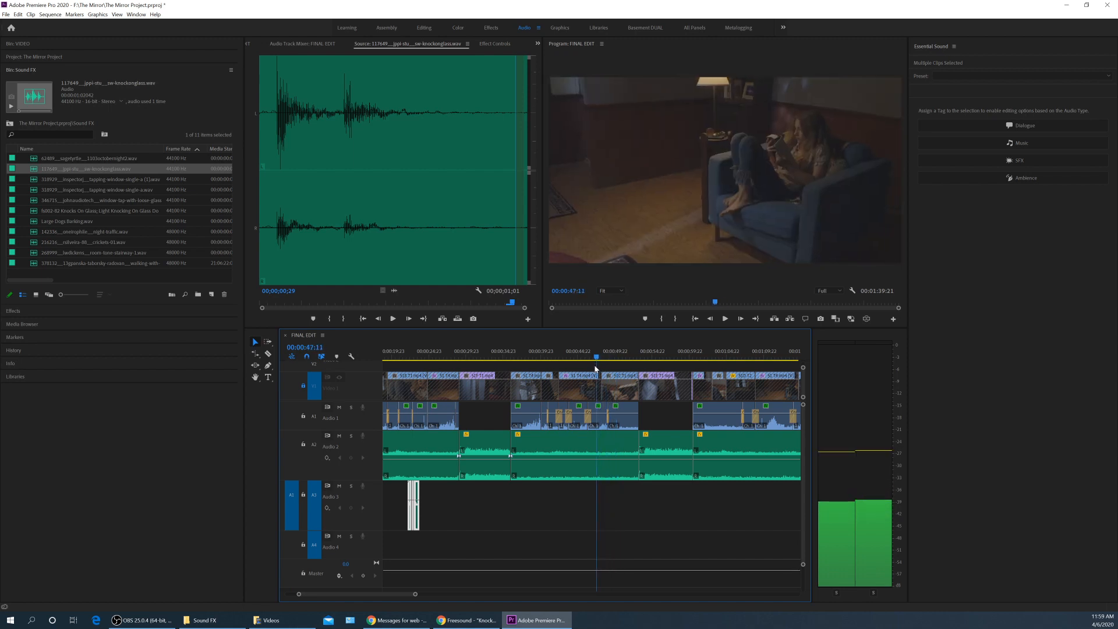
pyautogui.hotkey('ctrl', 'v')
# Play back the third knock group from shortly before it starts to check its timing.
pyautogui.click(584, 358)
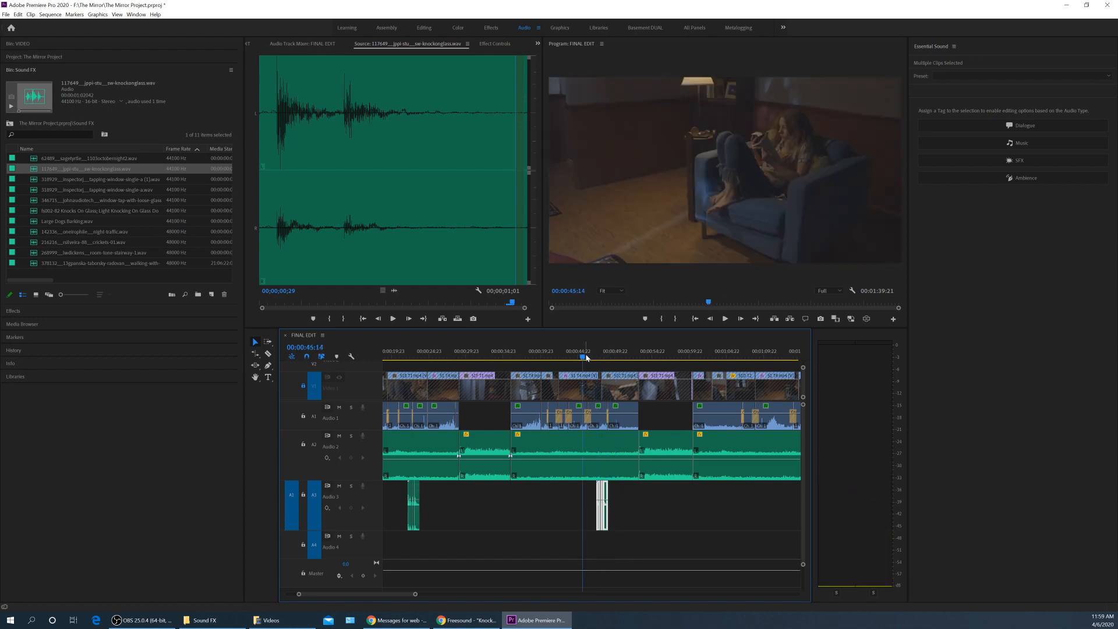
pyautogui.press('=')
pyautogui.press('space')
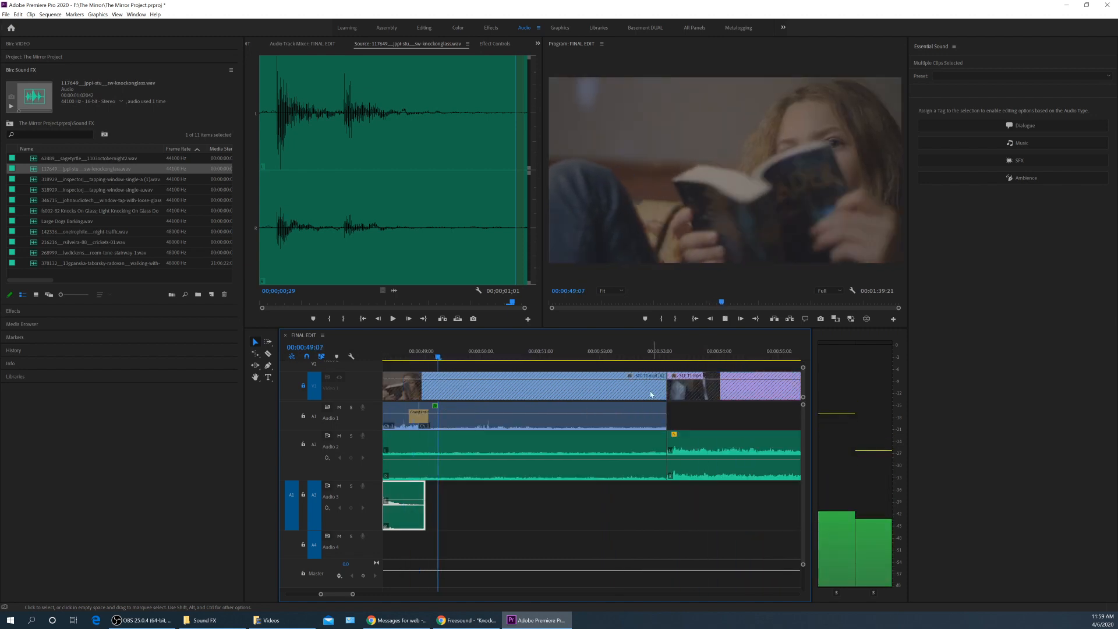
pyautogui.press('space')
# Find the moment where the girl walks across the room and paste the knock group onto Audio 3 at 00:01:12:02.
pyautogui.press('-')
pyautogui.press('-')
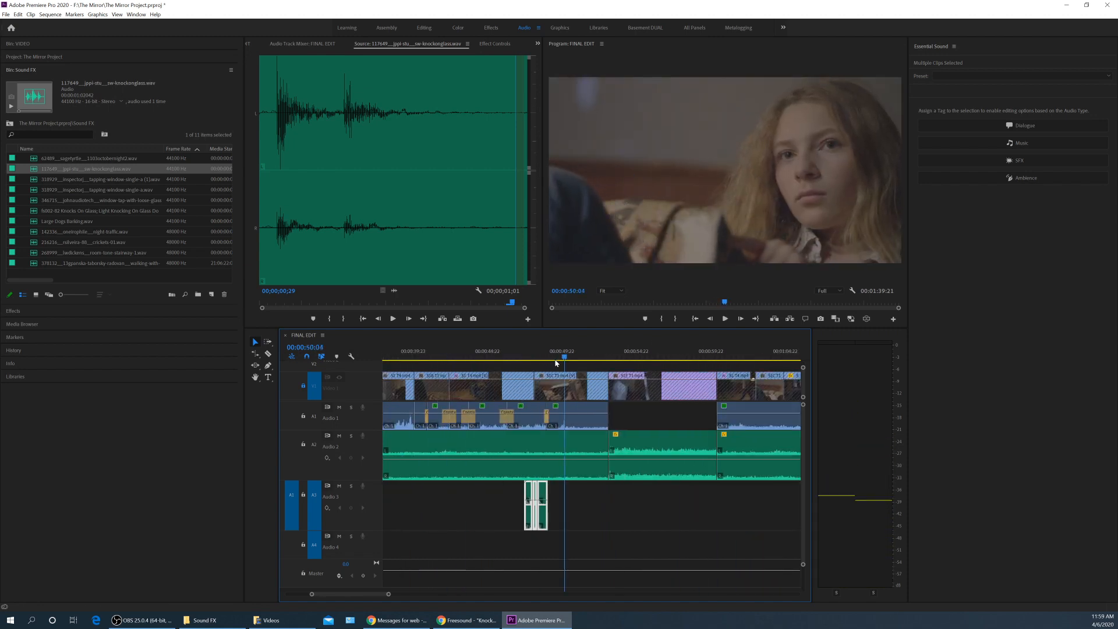
pyautogui.press('-')
pyautogui.moveTo(660, 361); pyautogui.dragTo(719, 361)
pyautogui.press('-')
pyautogui.press('=')
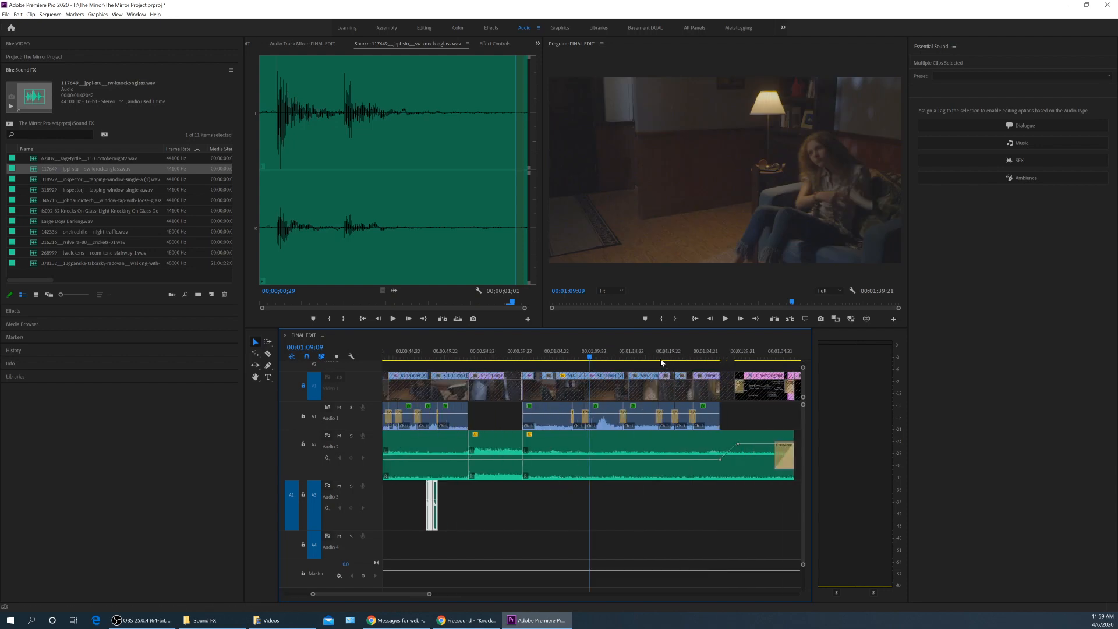
pyautogui.press('=')
pyautogui.moveTo(628, 357)
pyautogui.mouseDown()
pyautogui.moveTo(649, 357)
pyautogui.moveTo(620, 359)
pyautogui.mouseUp()
pyautogui.press('space')
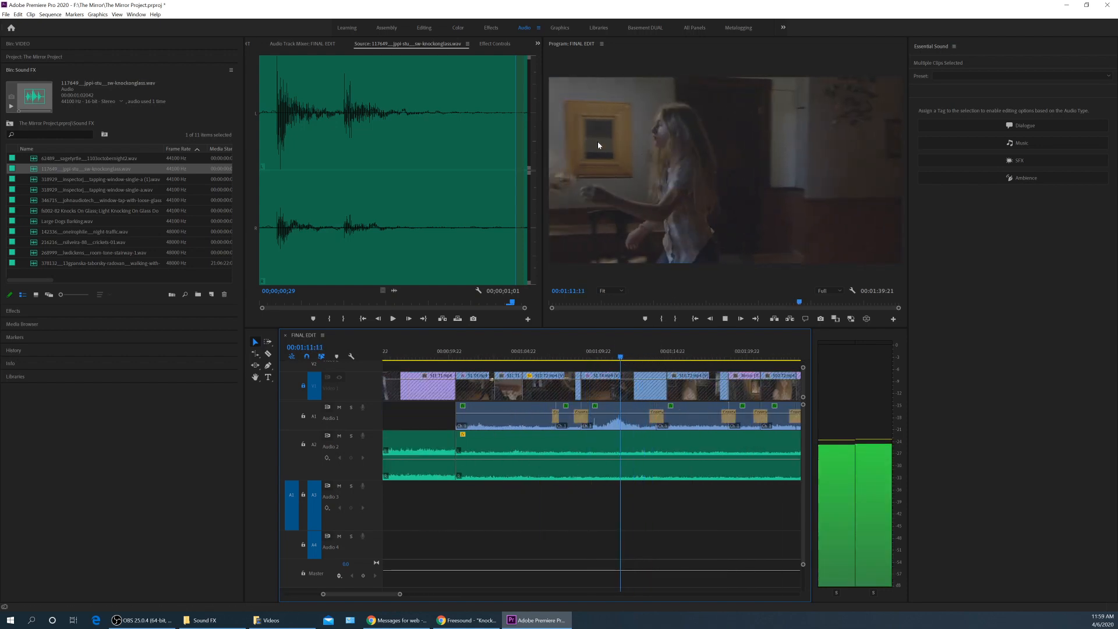
pyautogui.press('space')
pyautogui.click(630, 354)
pyautogui.hotkey('ctrl', 'v')
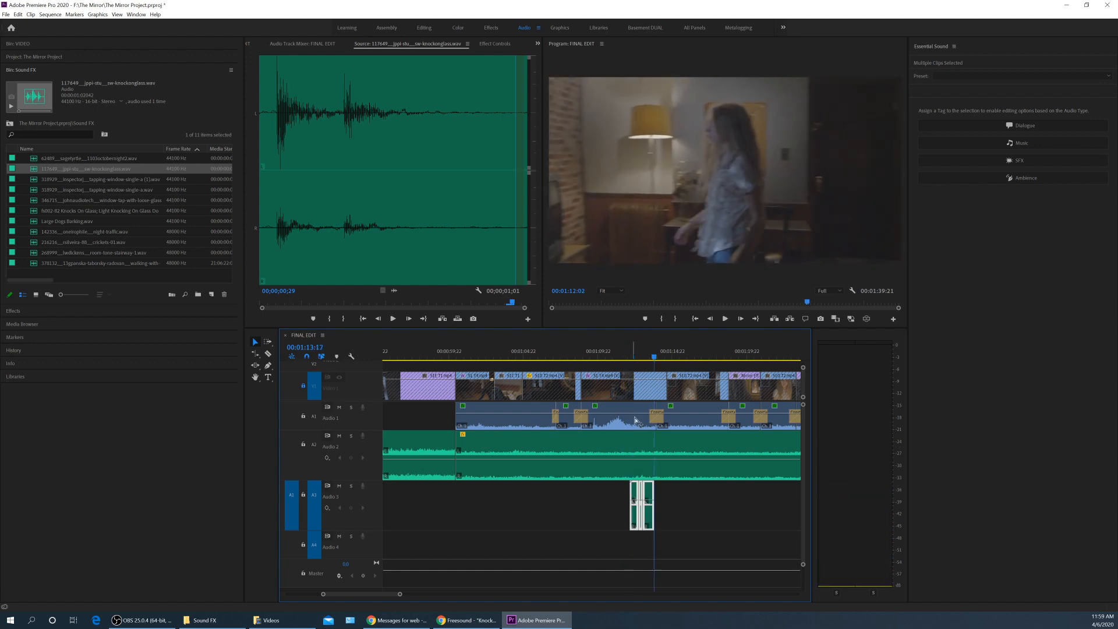
# Play back the fourth knock group to check it against the walking shot.
pyautogui.click(627, 357)
pyautogui.press('space')
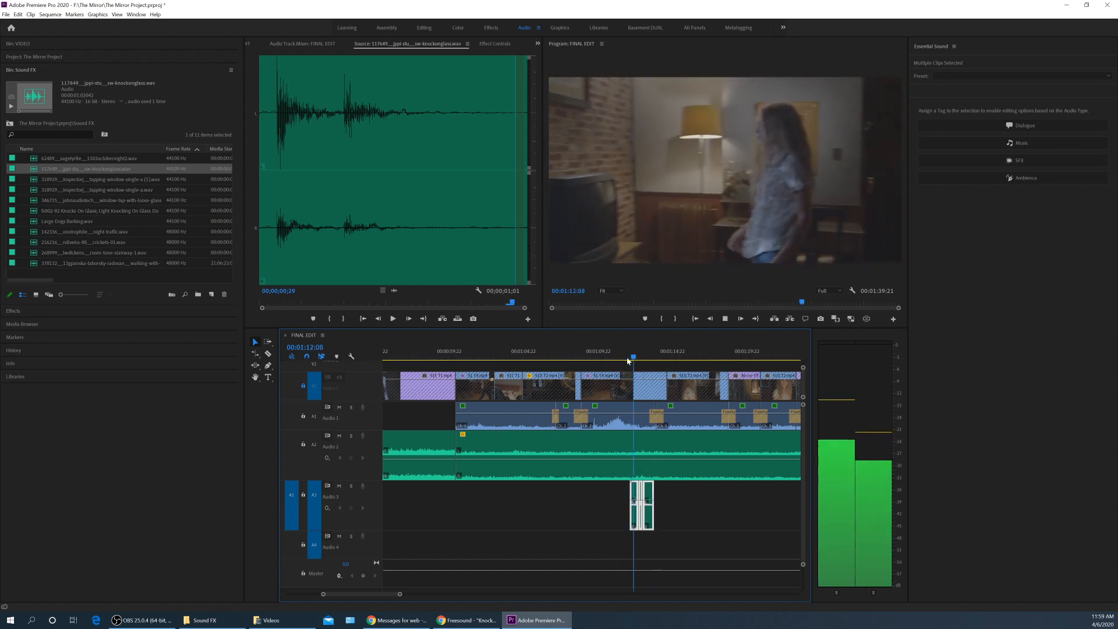
pyautogui.press('=')
pyautogui.press('space')
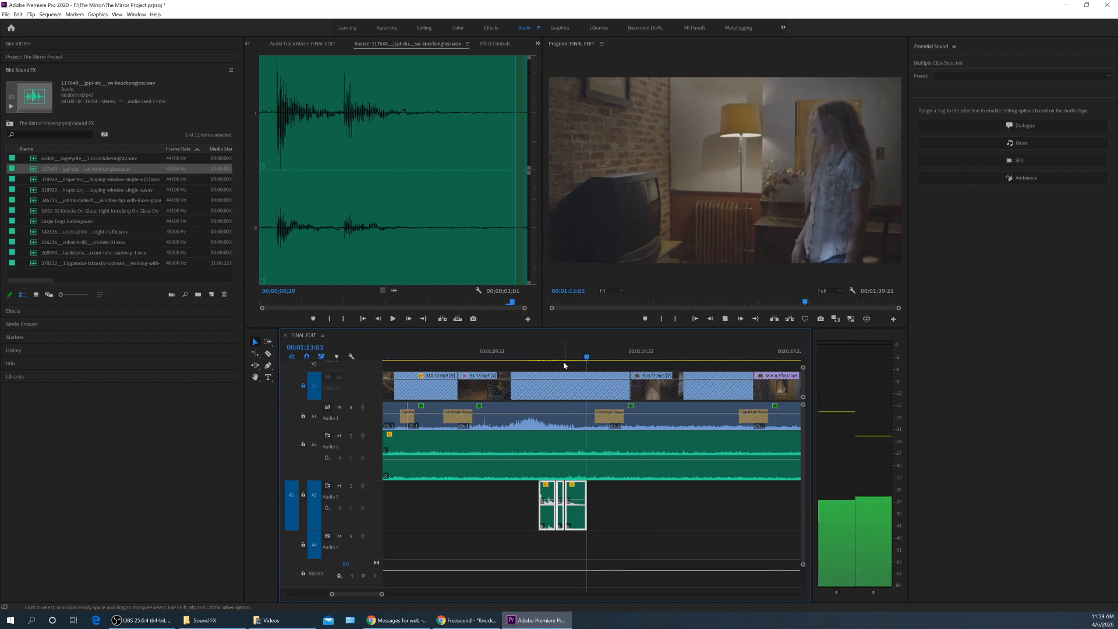
# Go to the girl's close-up near the film's end and paste the knock group onto Audio 3 at 00:01:22:08.
pyautogui.press('-')
pyautogui.press('-')
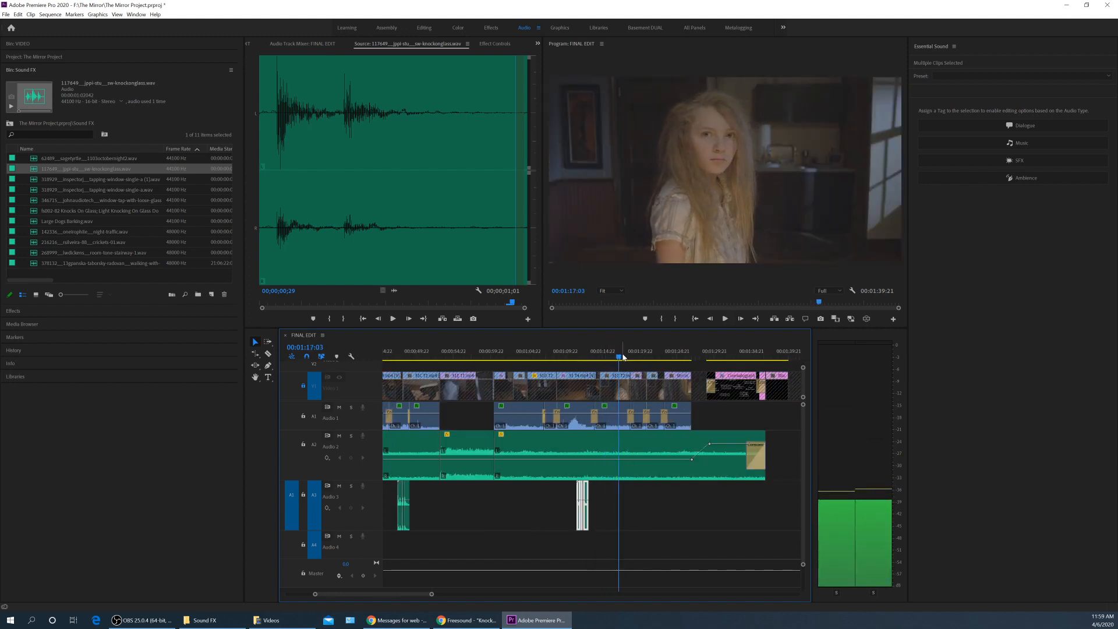
pyautogui.click(663, 356)
pyautogui.moveTo(664, 363); pyautogui.dragTo(657, 363)
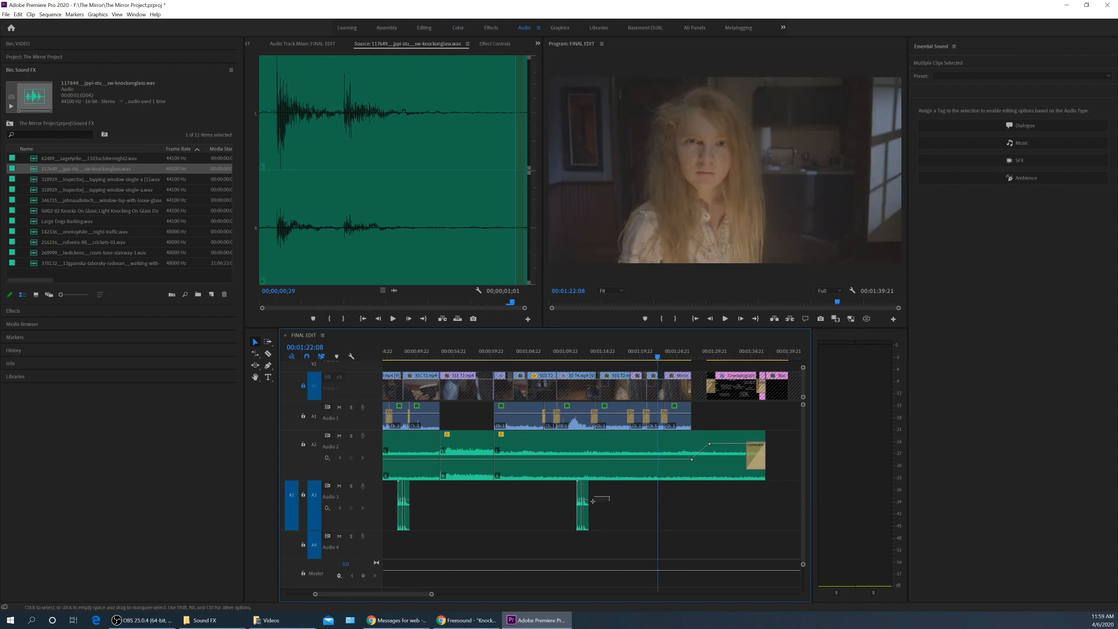
pyautogui.click(587, 497)
pyautogui.press('=')
pyautogui.press('=')
pyautogui.press('=')
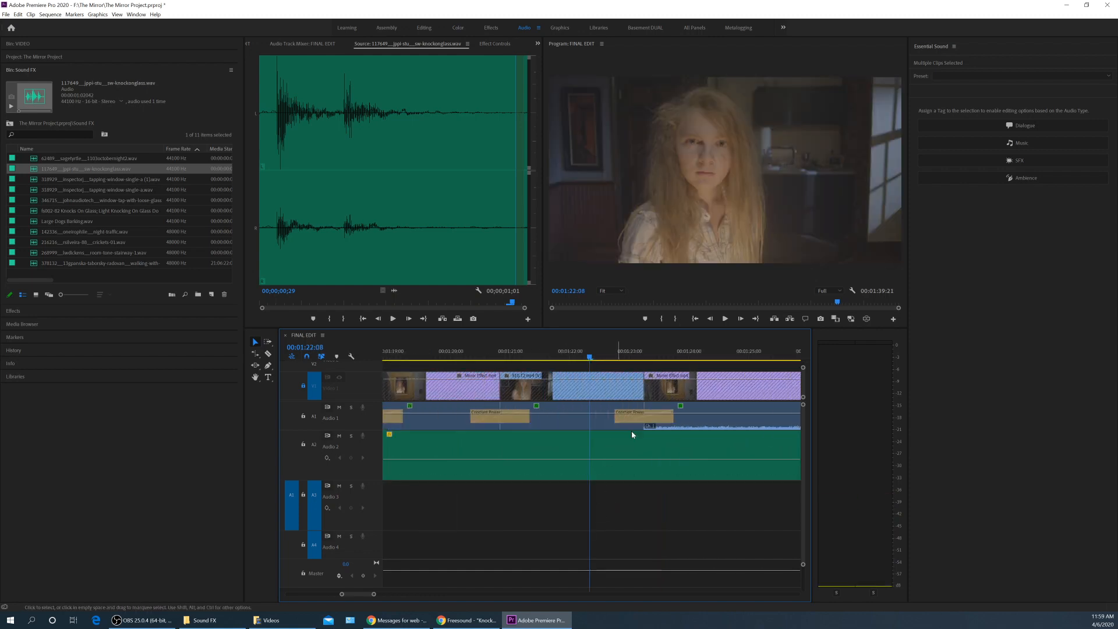
pyautogui.hotkey('ctrl', 'v')
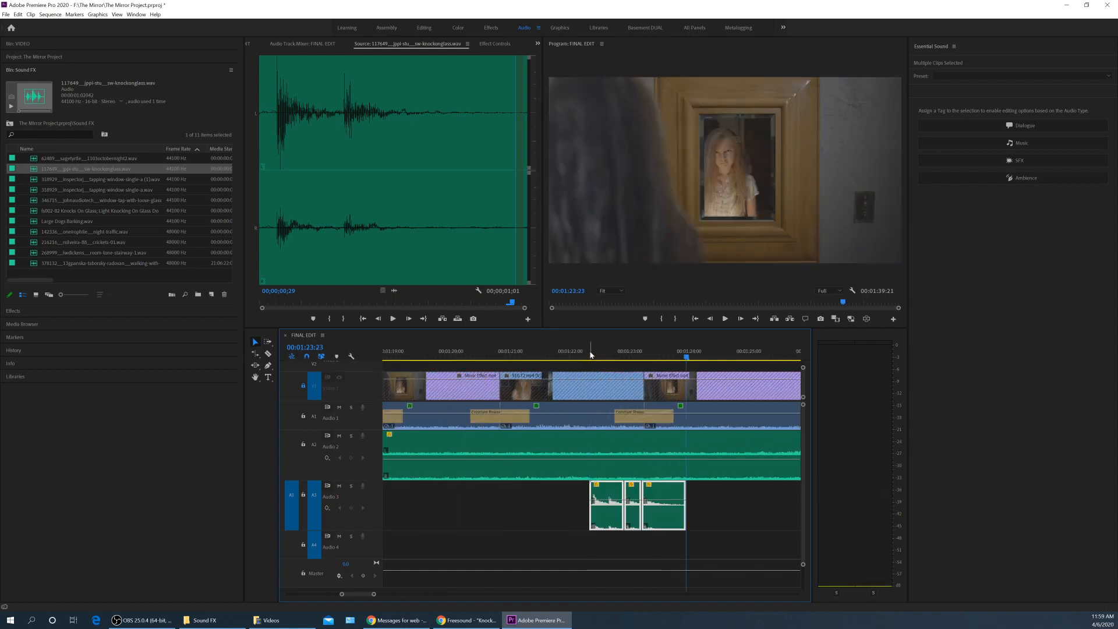
# Move the last knock group into the mirror shot at about 00:01:24:09 and scrub the picture to check the raised fist.
pyautogui.press('-')
pyautogui.moveTo(621, 495); pyautogui.dragTo(678, 496)
pyautogui.scroll(3, 676, 495)
pyautogui.moveTo(592, 354); pyautogui.dragTo(603, 411)
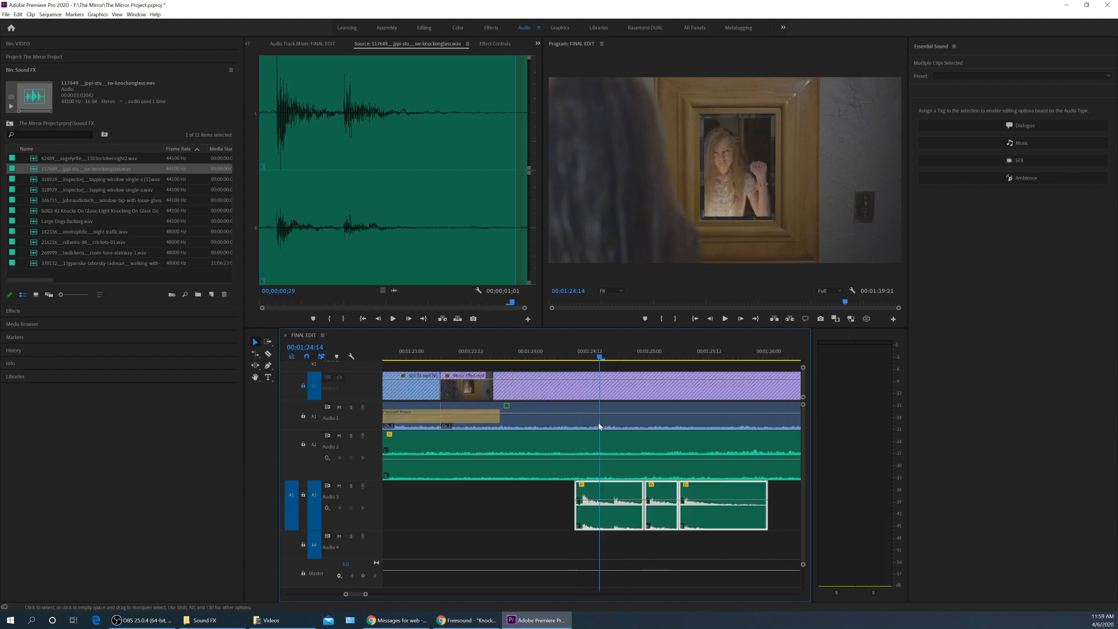
# Find the frame of the first mirror knock at about 00:01:24:19 and nudge the last knock group eight frames later to match it.
pyautogui.press('Right')
pyautogui.press('Right')
pyautogui.press('Right')
pyautogui.press('Right')
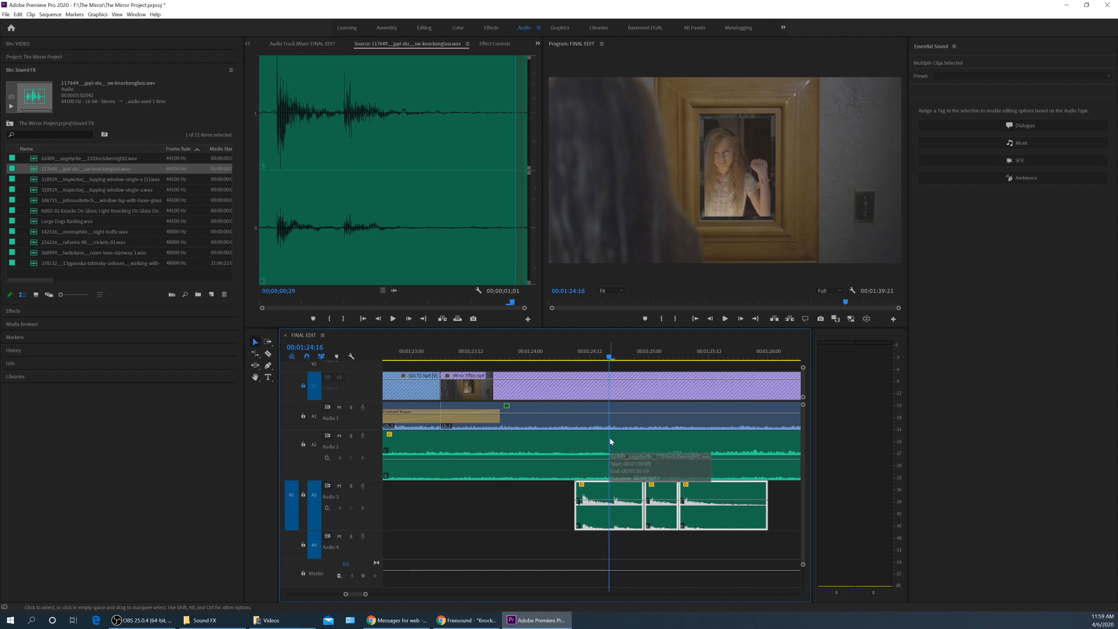
pyautogui.press('Right')
pyautogui.press('Left')
pyautogui.press('Left')
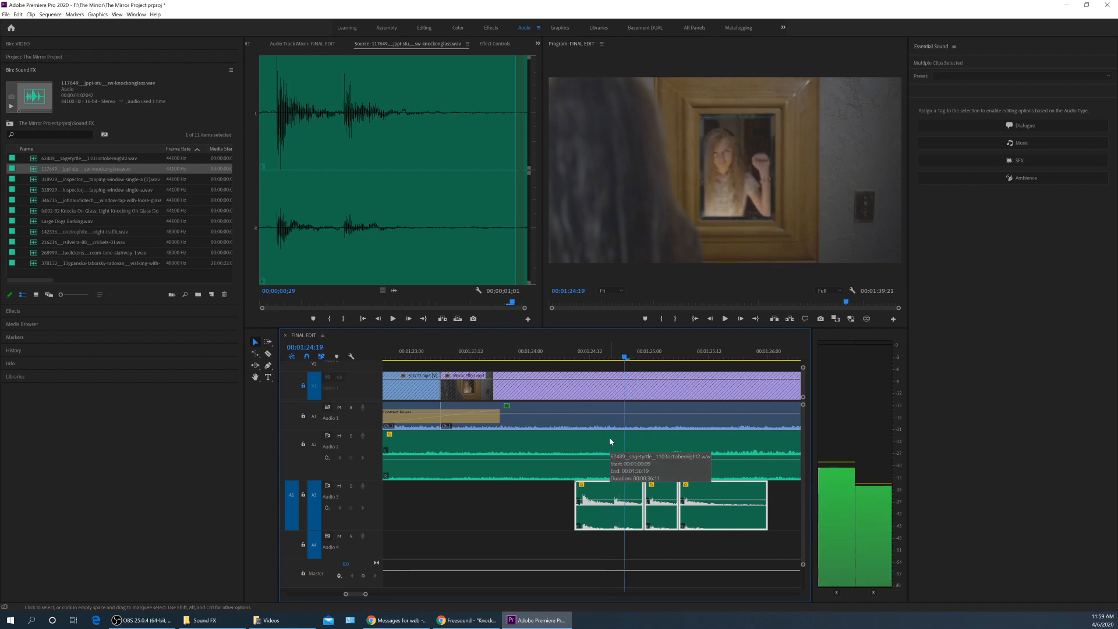
pyautogui.press('Right')
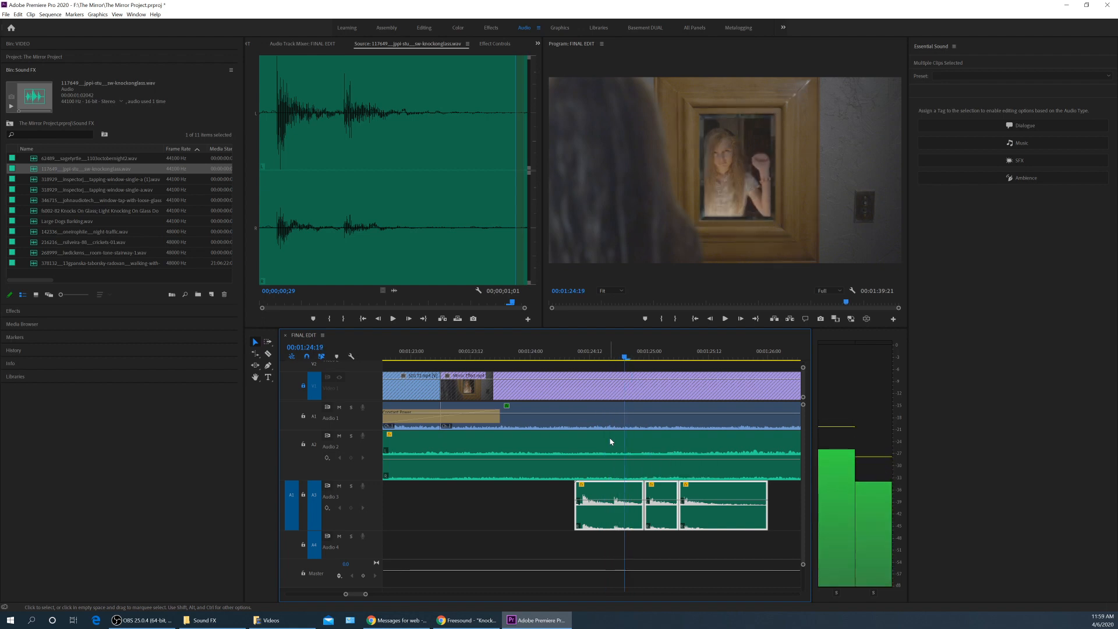
pyautogui.hotkey('alt', 'Right')
pyautogui.hotkey('alt', 'Right')
pyautogui.hotkey('alt', 'Right')
pyautogui.hotkey('alt', 'Right')
pyautogui.hotkey('alt', 'Right')
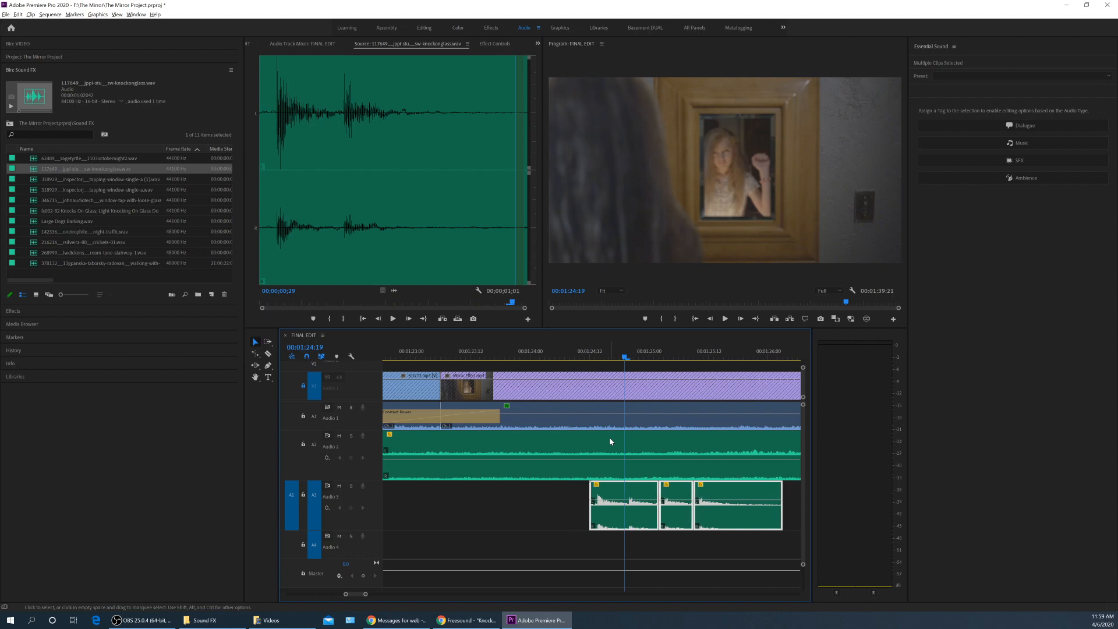
pyautogui.hotkey('alt', 'Right')
pyautogui.hotkey('alt', 'Right')
pyautogui.hotkey('alt', 'Right')
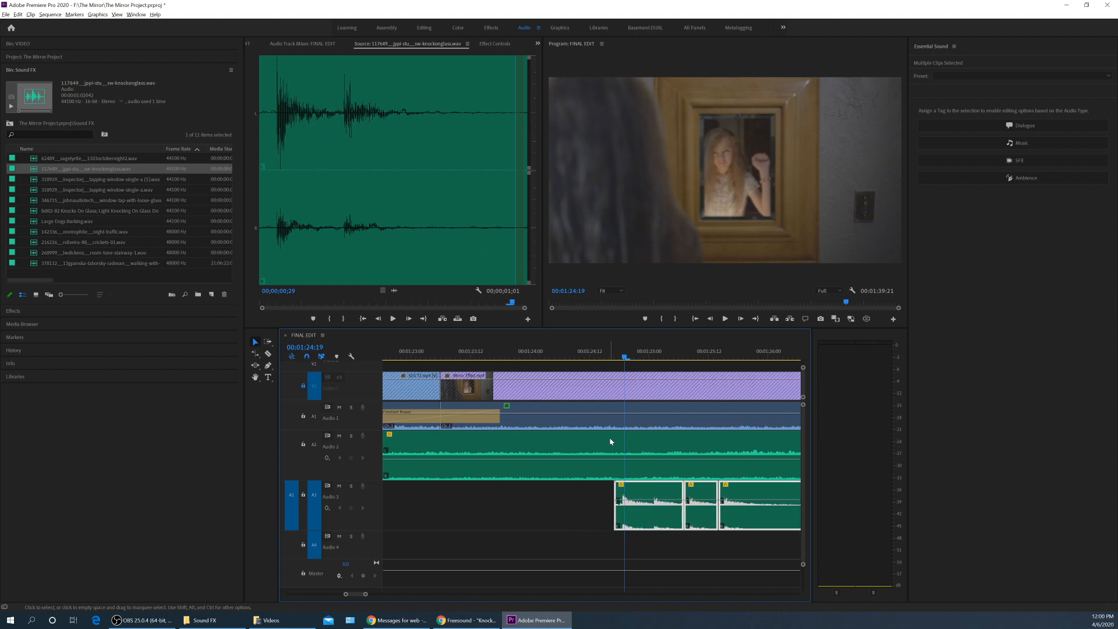
# Find the second knock in the mirror shot around 00:01:25:03 and split the group's first clip just before its second hit.
pyautogui.press('Left')
pyautogui.press('Left')
pyautogui.press('Right')
pyautogui.press('Right')
pyautogui.press('Right')
pyautogui.press('Right')
pyautogui.press('Right')
pyautogui.press('Right')
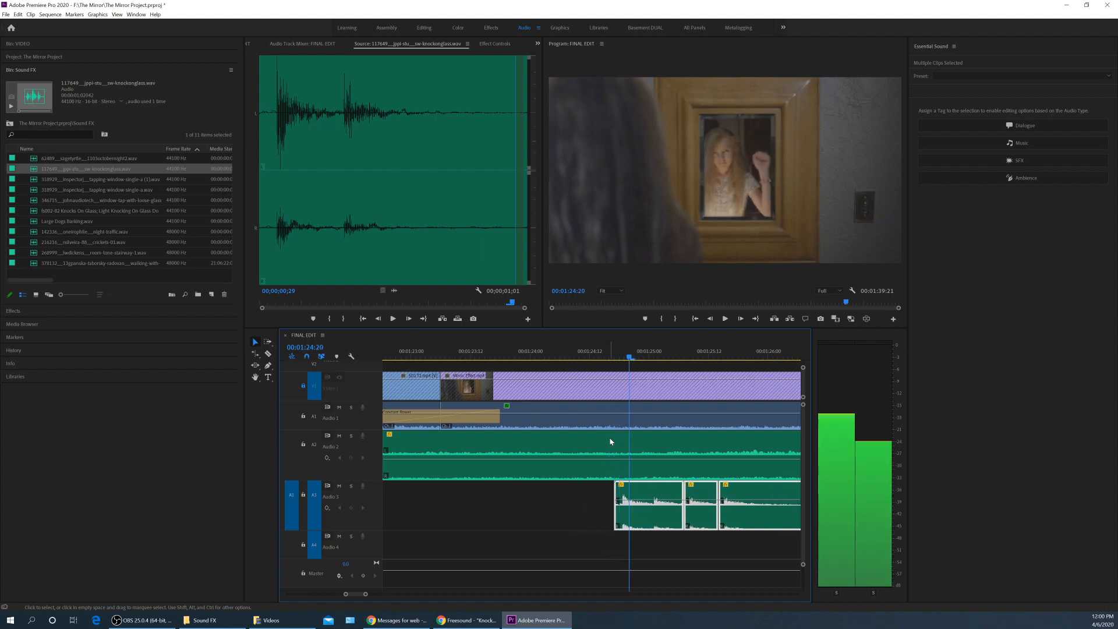
pyautogui.press('Right')
pyautogui.press('Right')
pyautogui.press('Right')
pyautogui.press('Right')
pyautogui.press('Right')
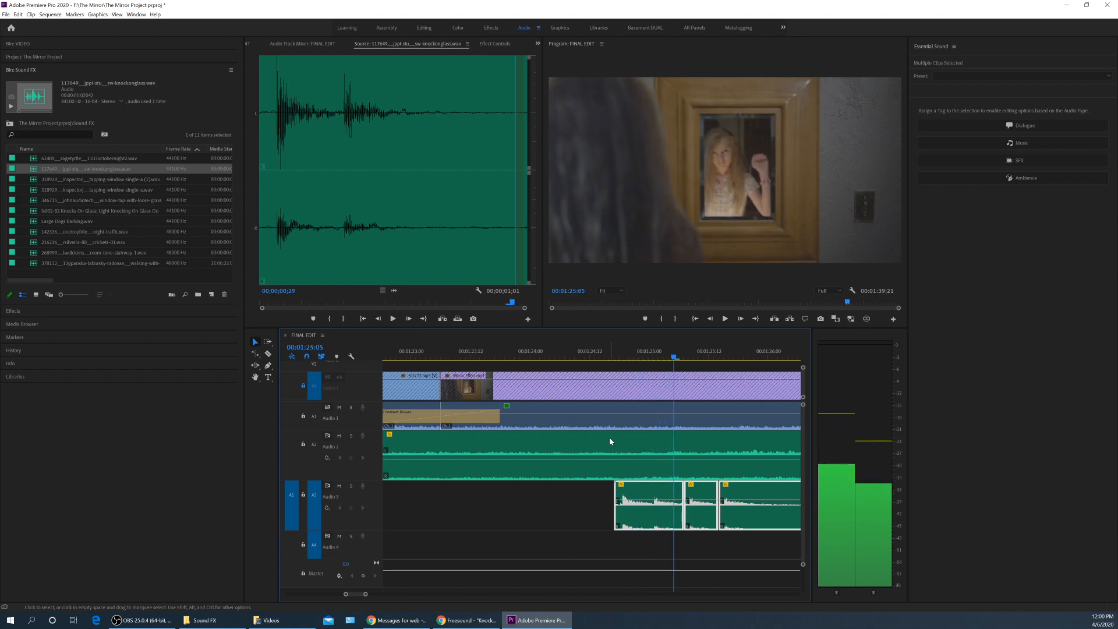
pyautogui.press('Left')
pyautogui.press('Left')
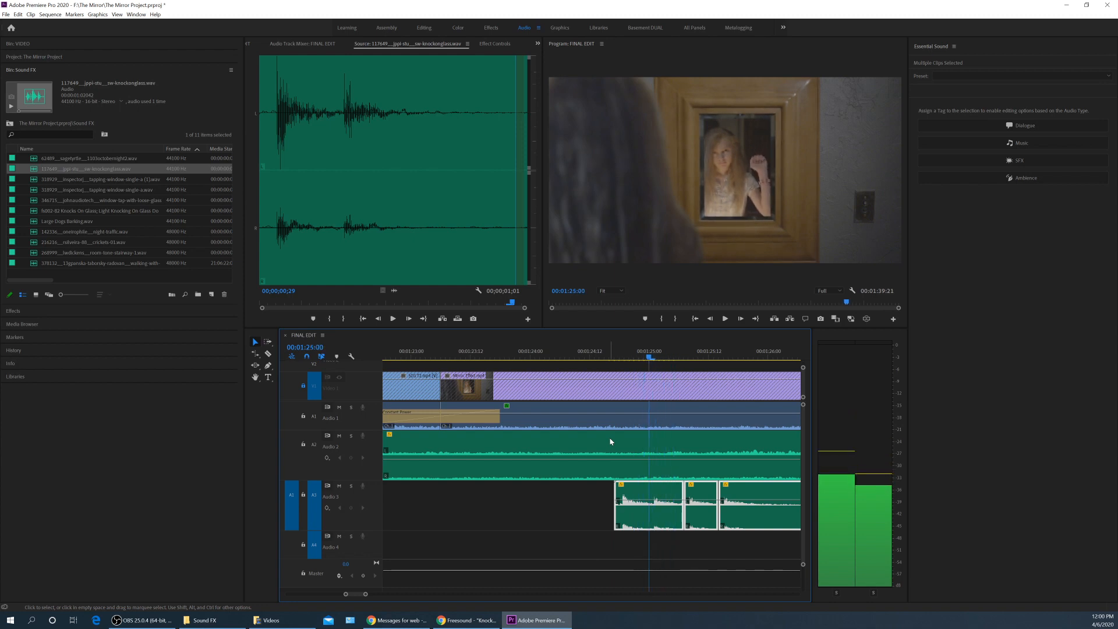
pyautogui.press('Right')
pyautogui.press('Right')
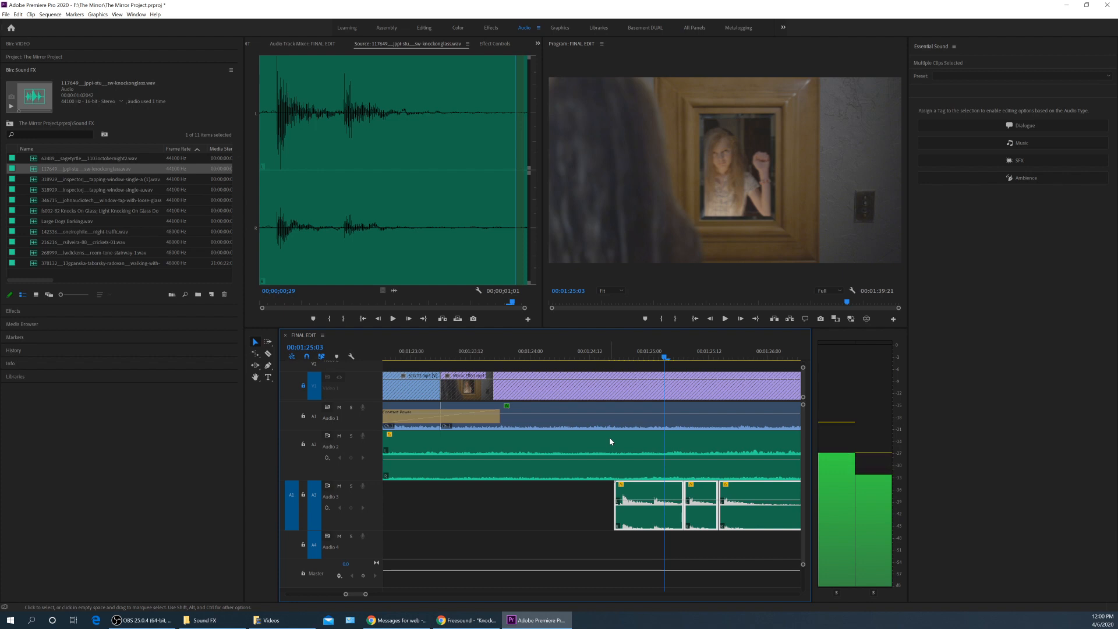
pyautogui.press('c')
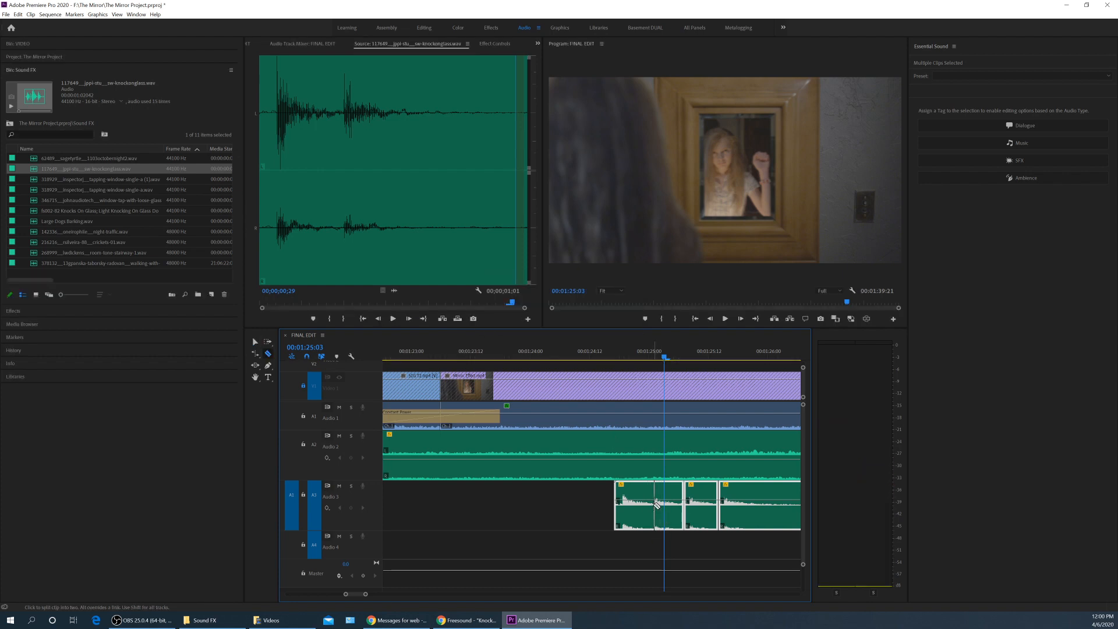
pyautogui.click(655, 502)
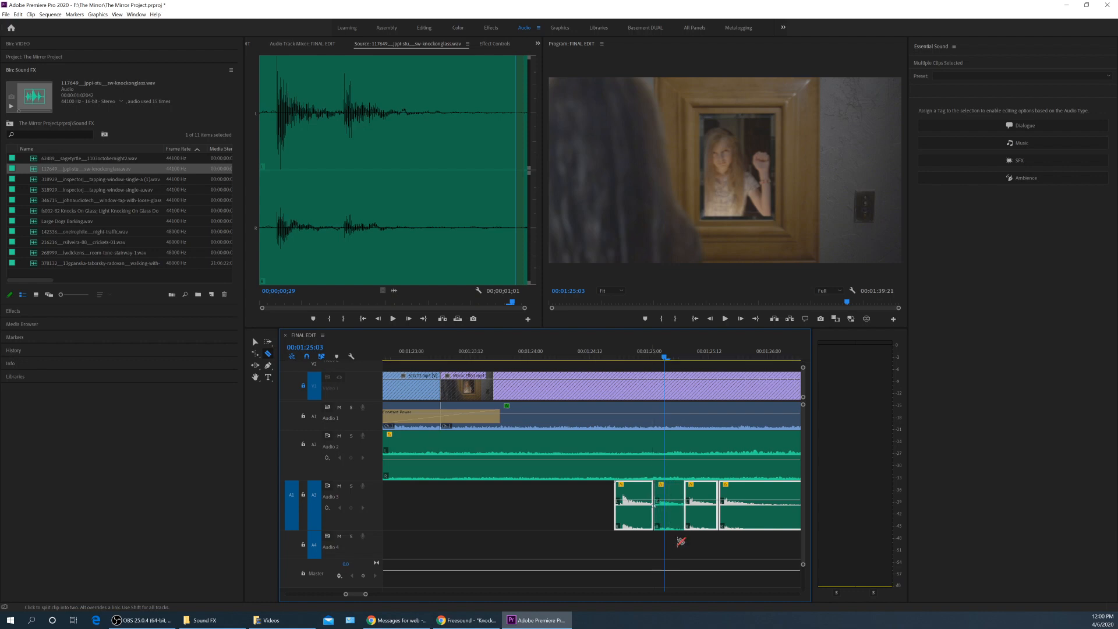
# Nudge the three knock clips after the new cut one frame later on Audio 3 and play them back.
pyautogui.moveTo(674, 541); pyautogui.dragTo(737, 507)
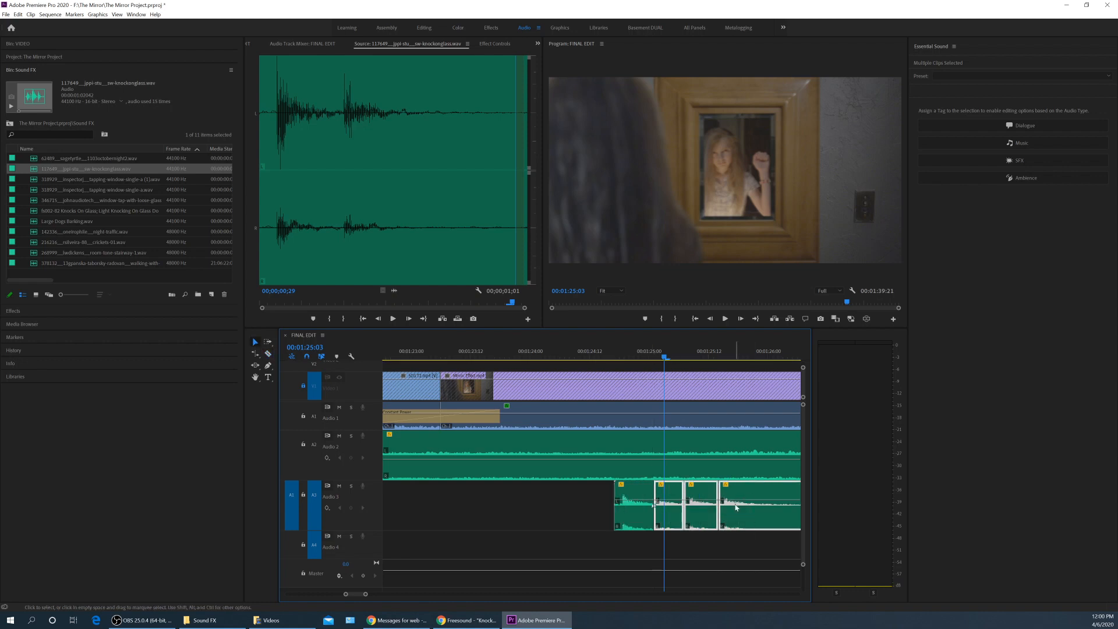
pyautogui.hotkey('alt', 'Right')
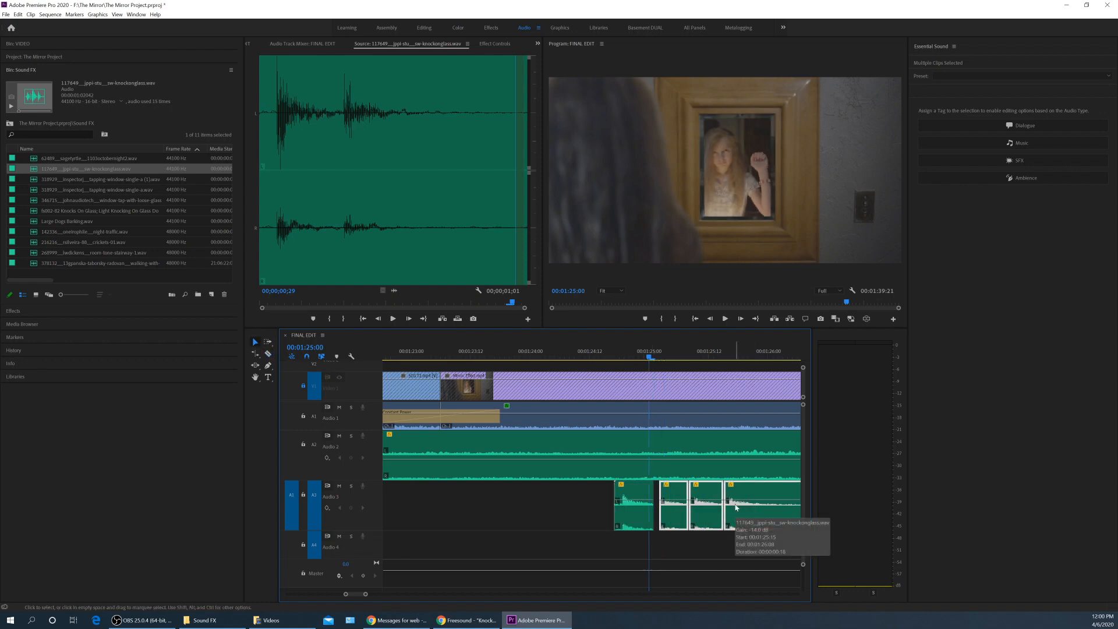
pyautogui.press('space')
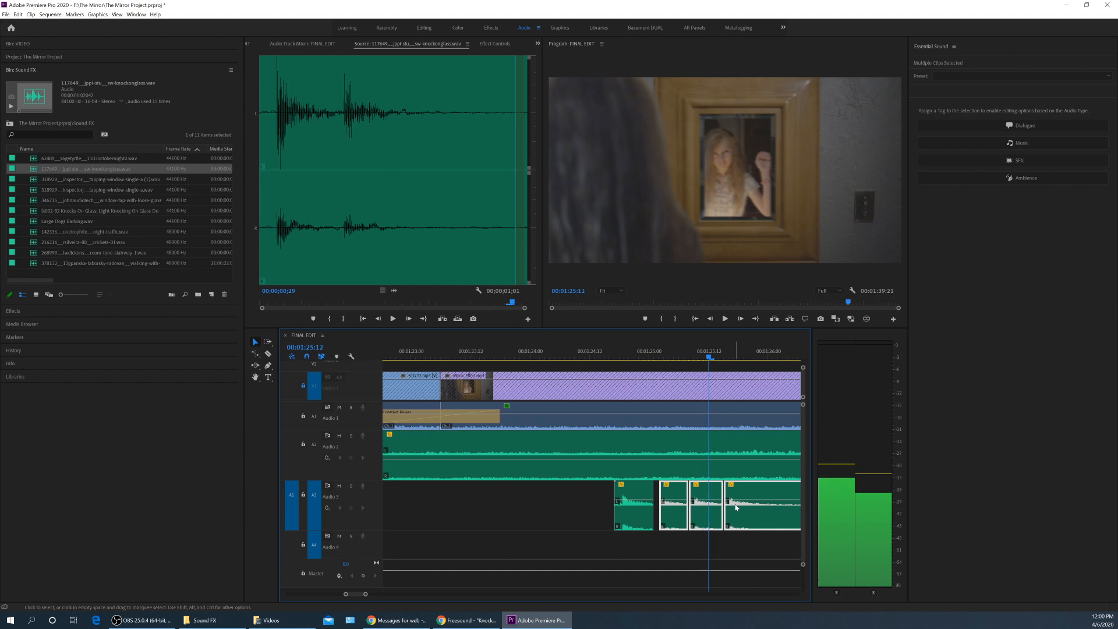
# Find the final knock in the mirror shot at about 00:01:25:17 and nudge only the last knock clip one frame later.
pyautogui.press('Right')
pyautogui.press('Right')
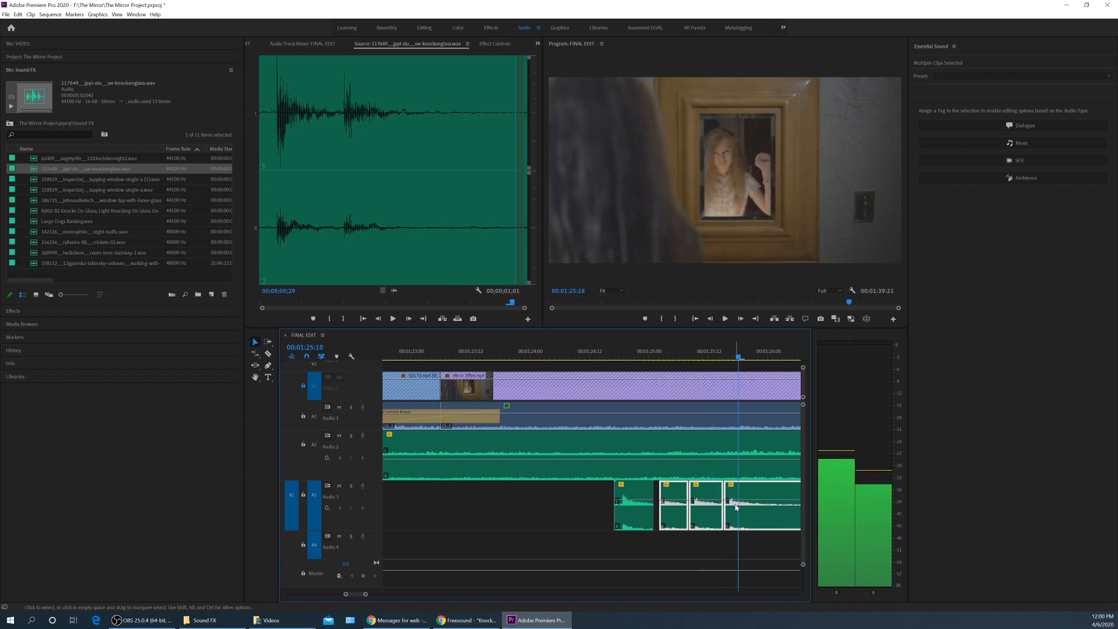
pyautogui.press('Left')
pyautogui.press('Left')
pyautogui.press('Left')
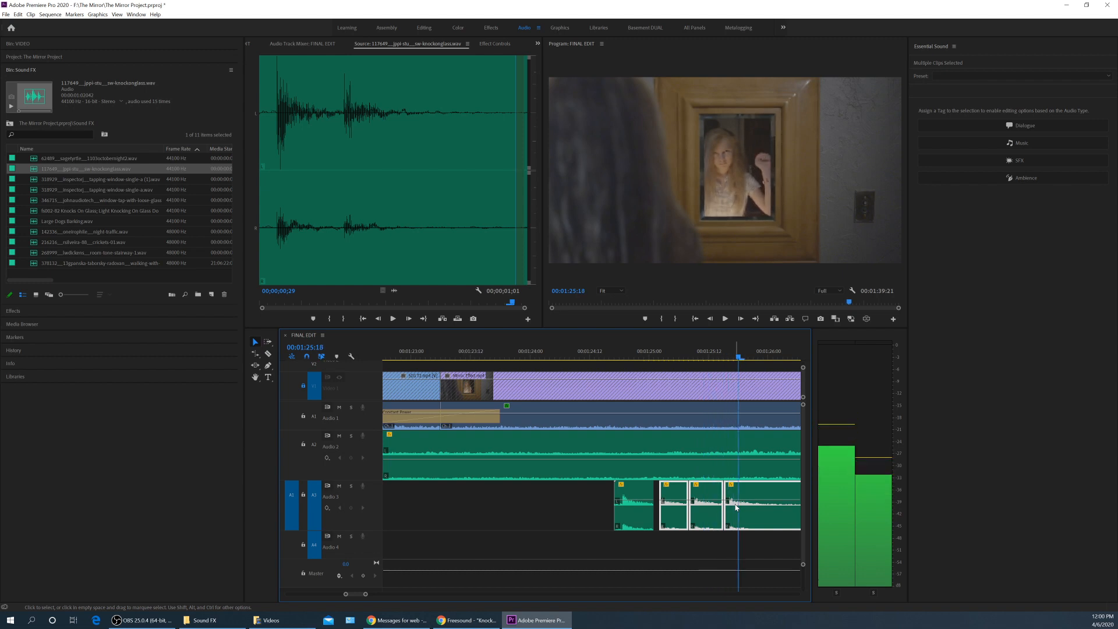
pyautogui.press('Right')
pyautogui.press('Right')
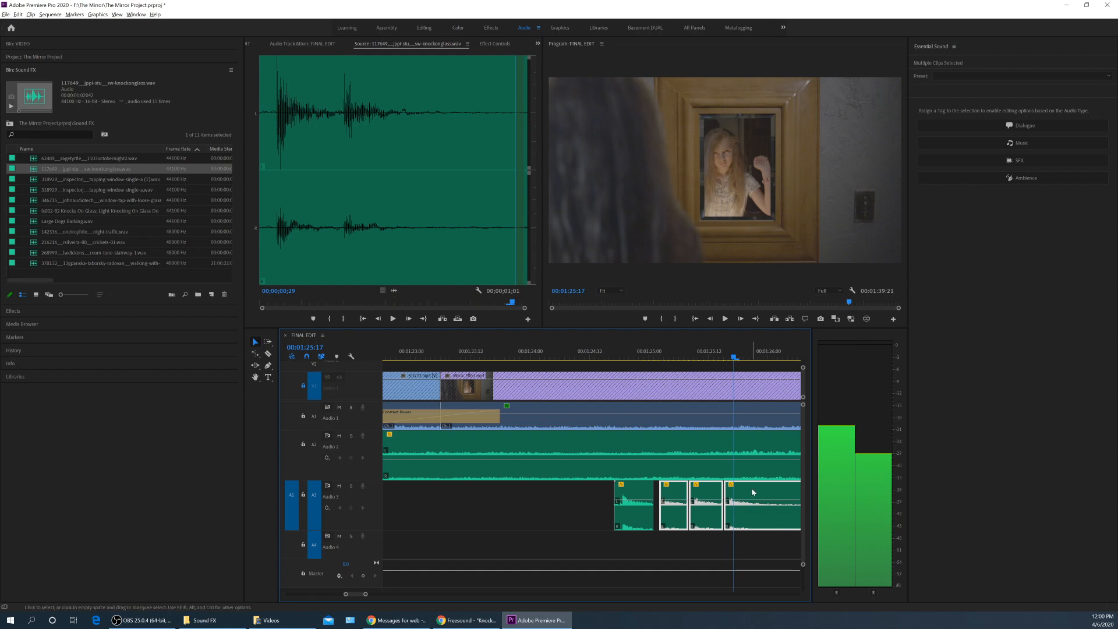
pyautogui.press('alt')
pyautogui.click(759, 547)
pyautogui.click(762, 518)
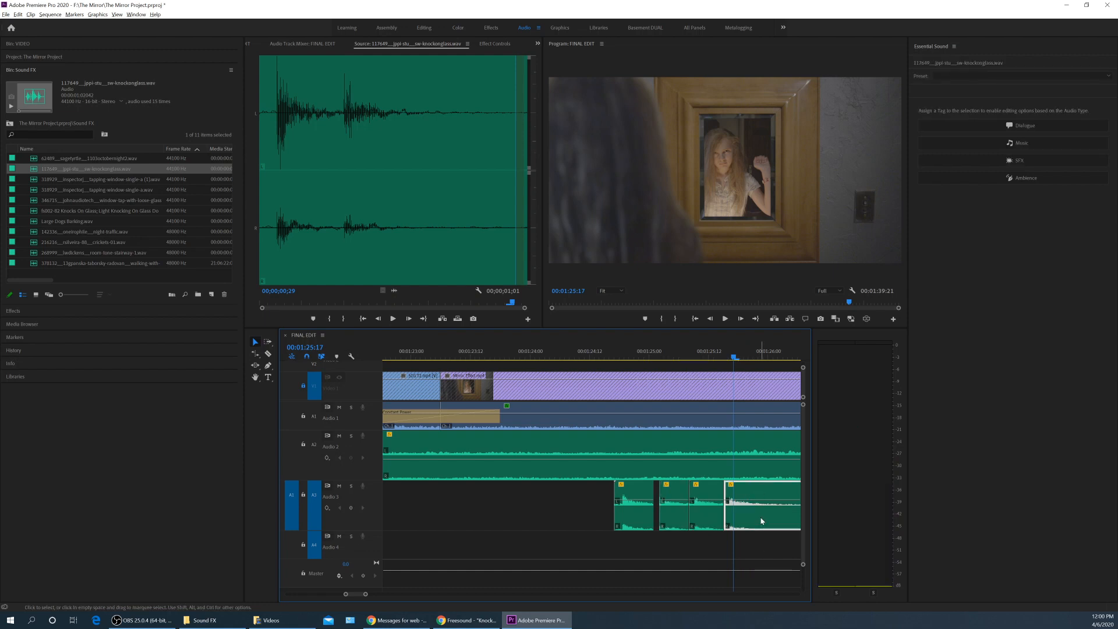
pyautogui.hotkey('alt', 'Right')
# Extend the end of the clip before the final knock to close the gap, and play back the knock group.
pyautogui.scroll(1, 733, 504)
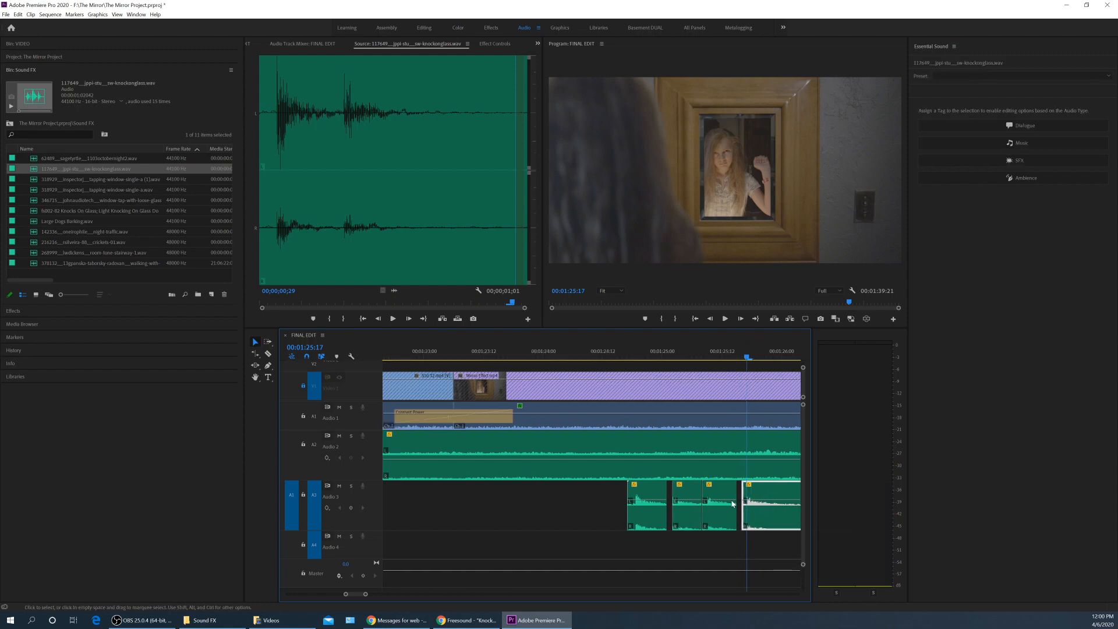
pyautogui.moveTo(739, 493); pyautogui.dragTo(742, 493)
pyautogui.press('space')
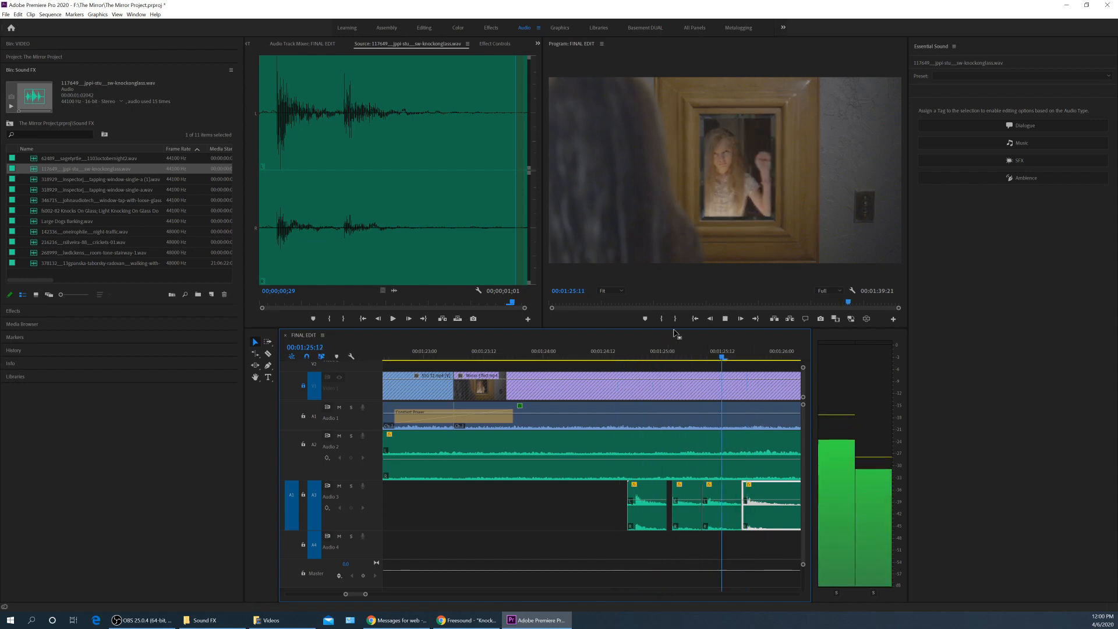
pyautogui.press('space')
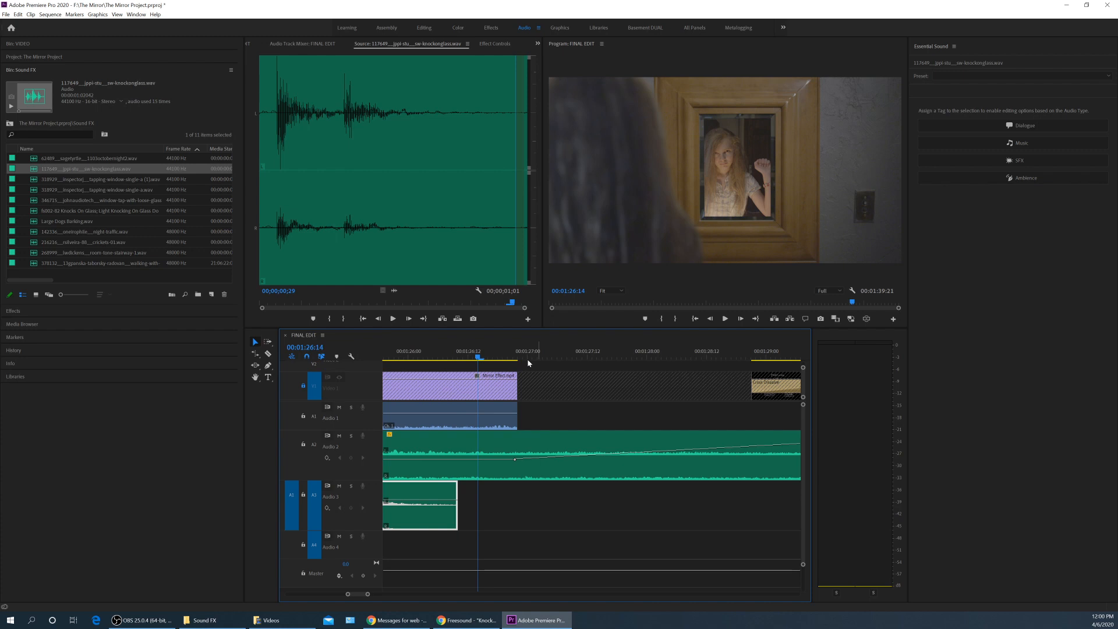
# Adjust the audio gain of all clips in the last knock group and play them back from 00:01:24:17.
pyautogui.press('-')
pyautogui.press('-')
pyautogui.moveTo(551, 356); pyautogui.dragTo(506, 360)
pyautogui.moveTo(477, 522); pyautogui.dragTo(581, 496)
pyautogui.press('g')
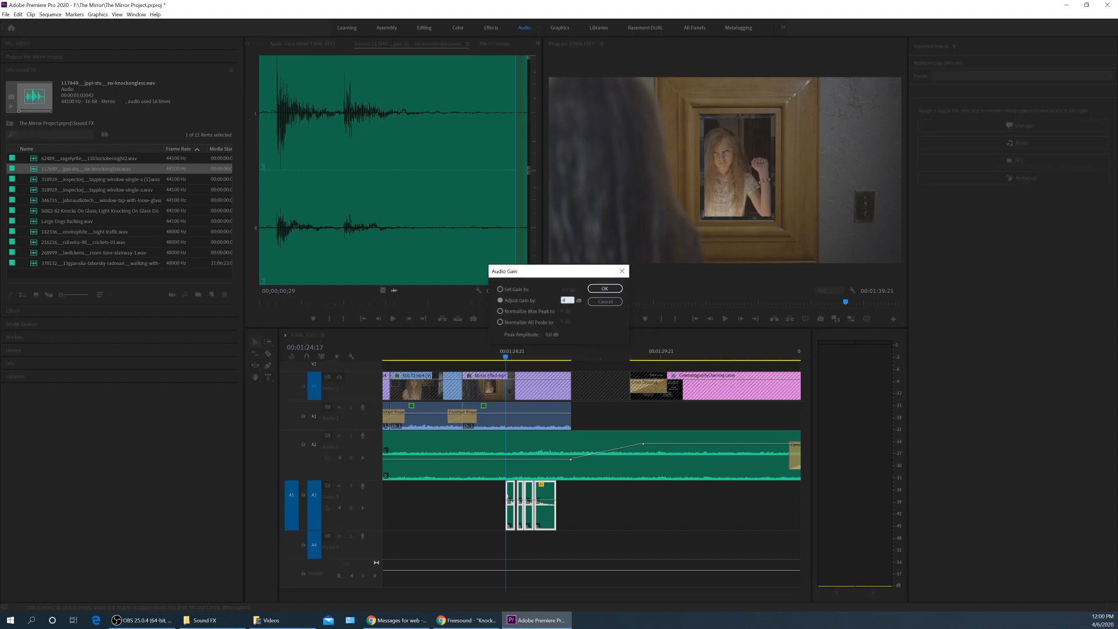
pyautogui.press('Return')
pyautogui.press('space')
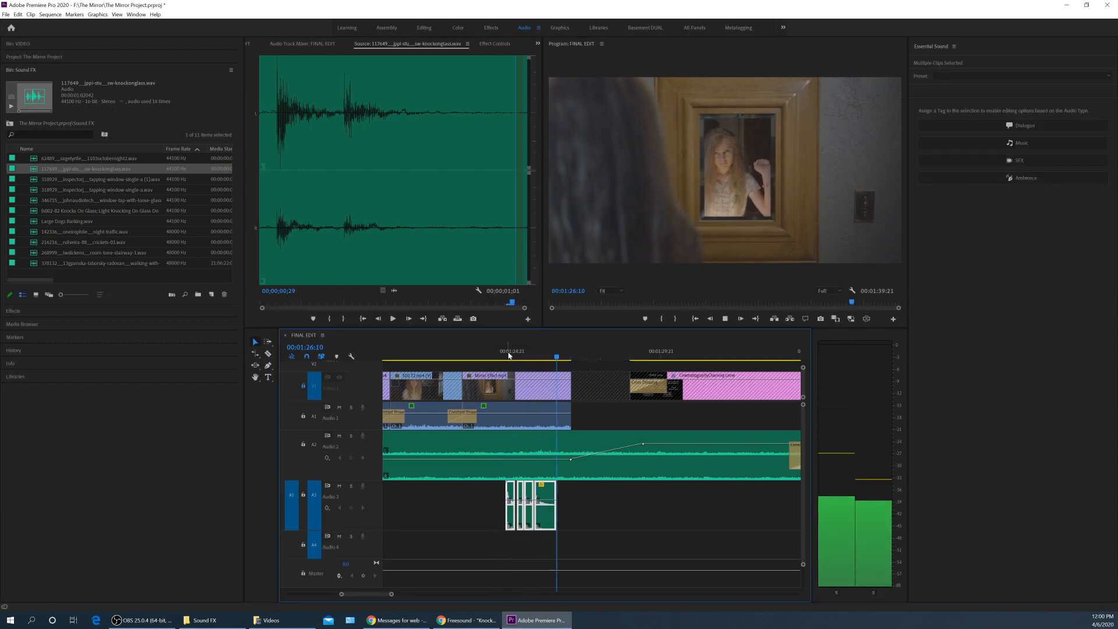
# Show the whole FINAL EDIT sequence and go to the girl's close-up at 00:00:35:04.
pyautogui.press('\\')
pyautogui.click(536, 356)
pyautogui.moveTo(537, 356); pyautogui.dragTo(513, 356)
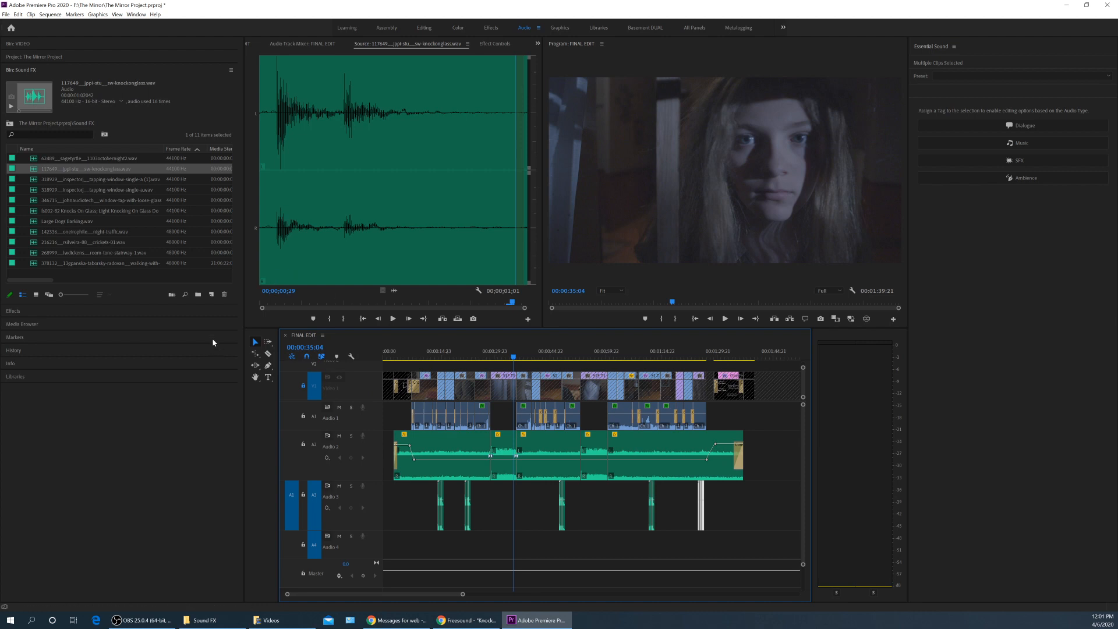
# Load the walking-with-socks sound effect as the source, listen to its opening footsteps and enlarge its waveform.
pyautogui.doubleClick(102, 263)
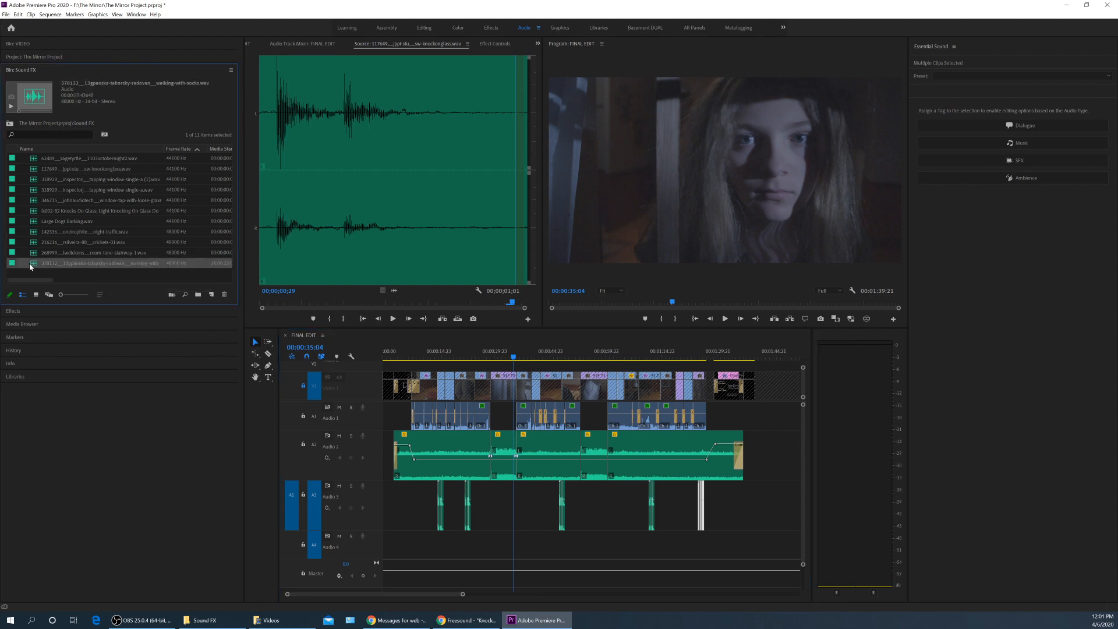
pyautogui.click(290, 128)
pyautogui.press('space')
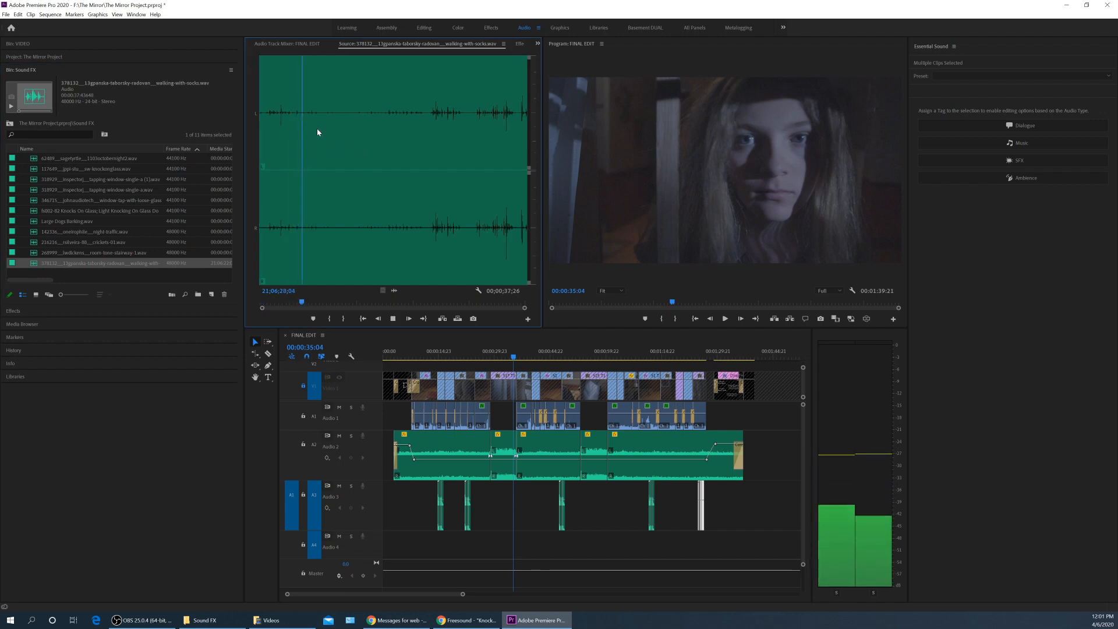
pyautogui.press('space')
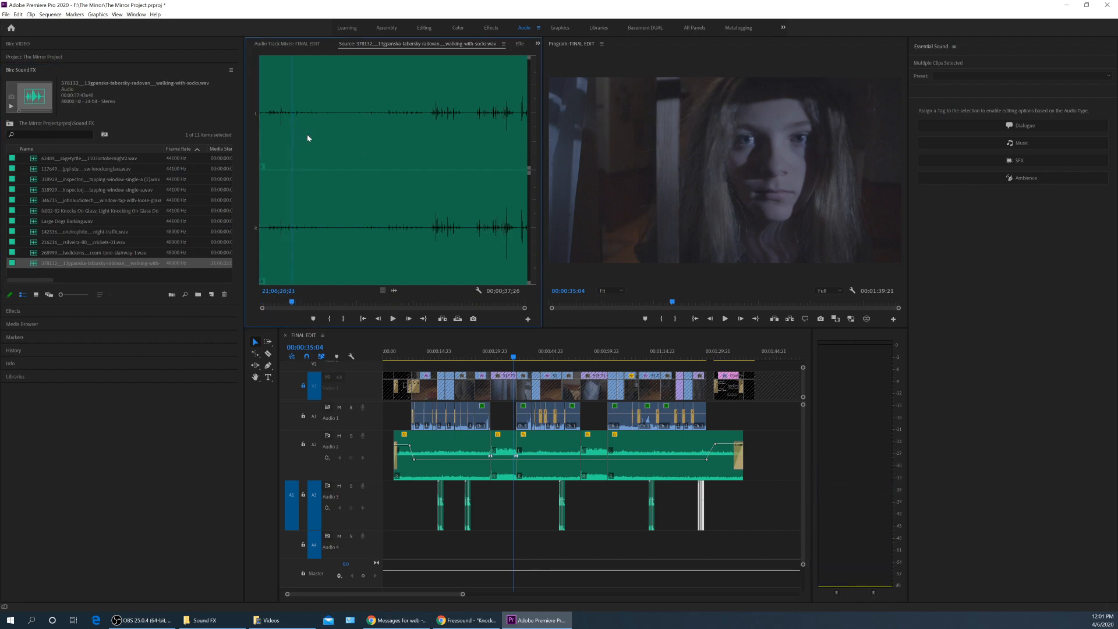
pyautogui.press('=')
pyautogui.press('=')
pyautogui.press('=')
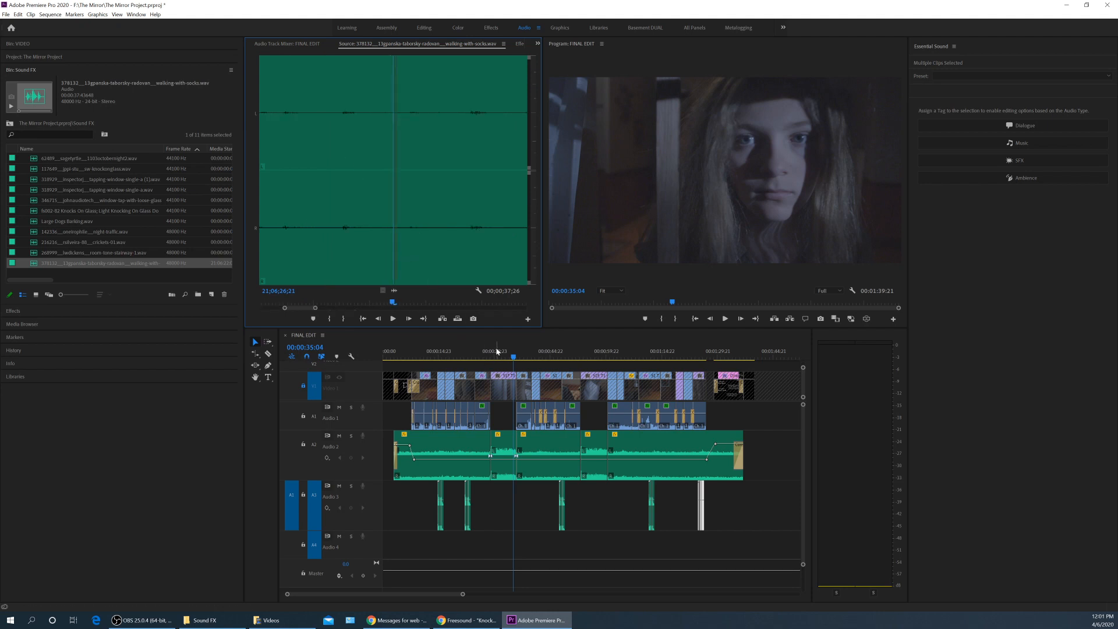
# Route the source audio to Audio 4, shrink the tracks Audio 2 and Audio 3, and make Audio 4 taller.
pyautogui.moveTo(497, 351); pyautogui.dragTo(460, 354)
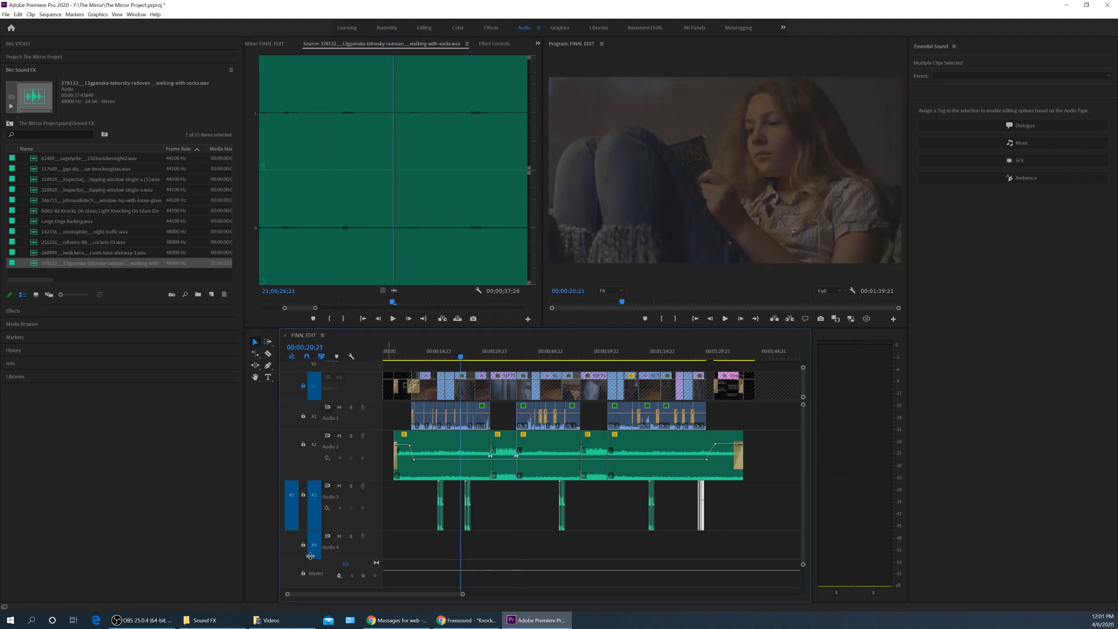
pyautogui.click(291, 543)
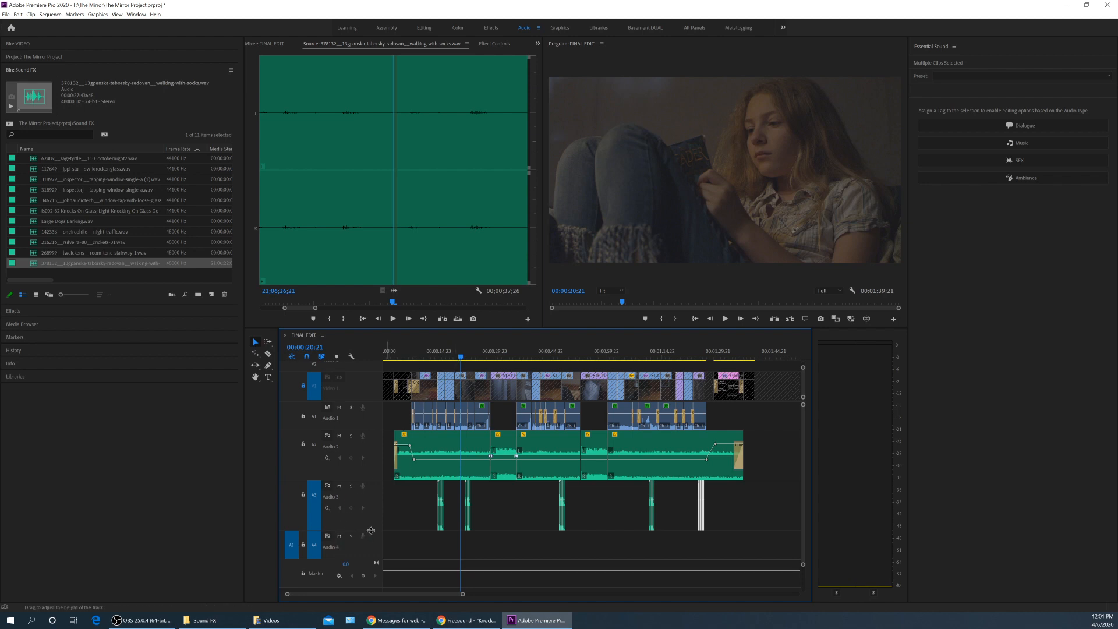
pyautogui.moveTo(371, 531); pyautogui.dragTo(371, 451)
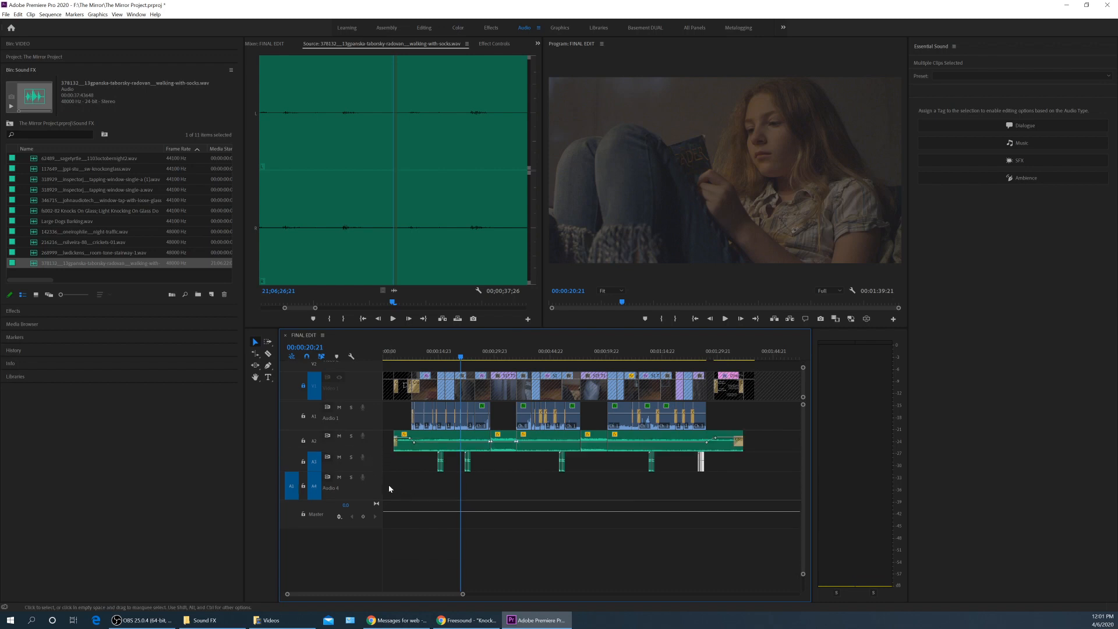
pyautogui.moveTo(377, 500); pyautogui.dragTo(376, 517)
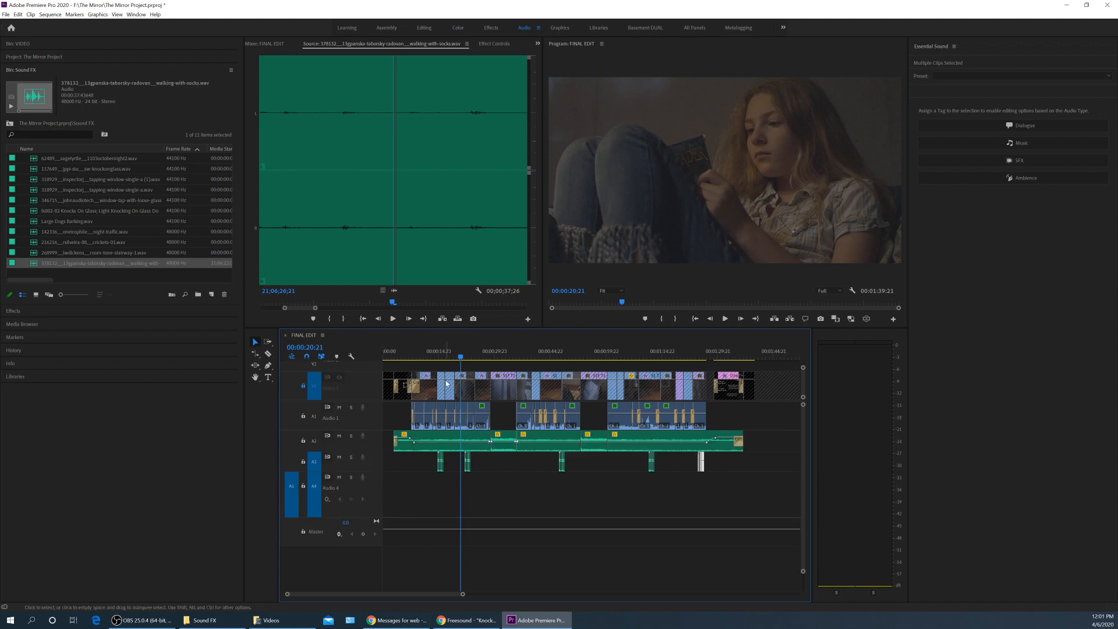
# Play the shot where the girl gets up from the chair and park on her first footfall at 00:00:26:06.
pyautogui.moveTo(434, 356); pyautogui.dragTo(416, 357)
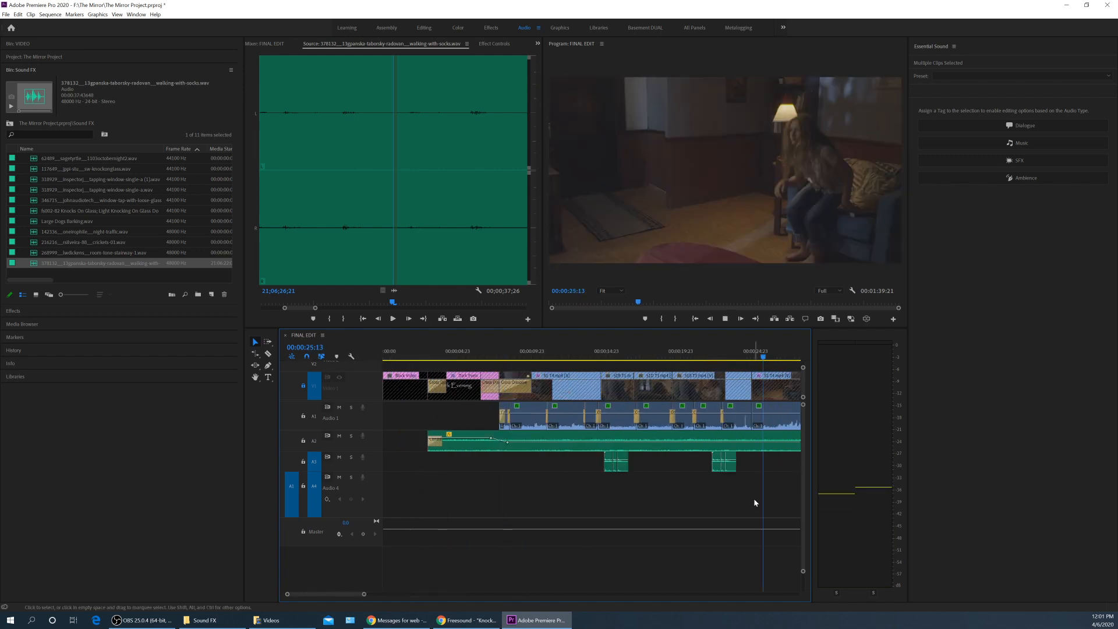
pyautogui.press('space')
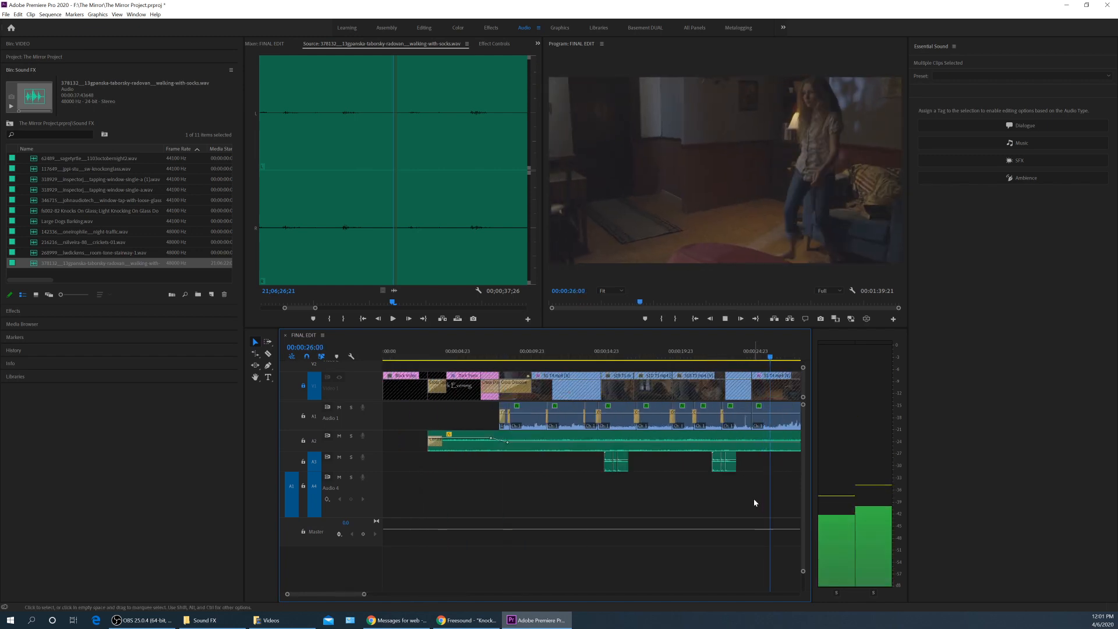
pyautogui.press('Left')
pyautogui.press('Left')
pyautogui.press('Left')
pyautogui.press('Left')
pyautogui.press('Left')
pyautogui.press('Left')
pyautogui.press('Left')
pyautogui.press('Left')
pyautogui.press('Left')
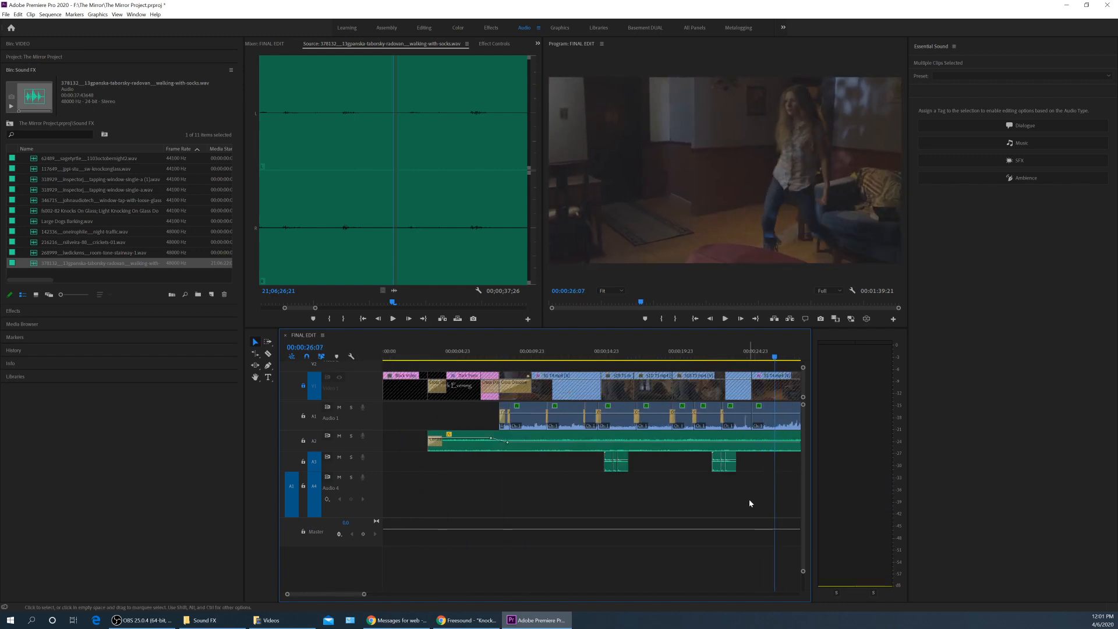
pyautogui.press('Right')
pyautogui.press('Right')
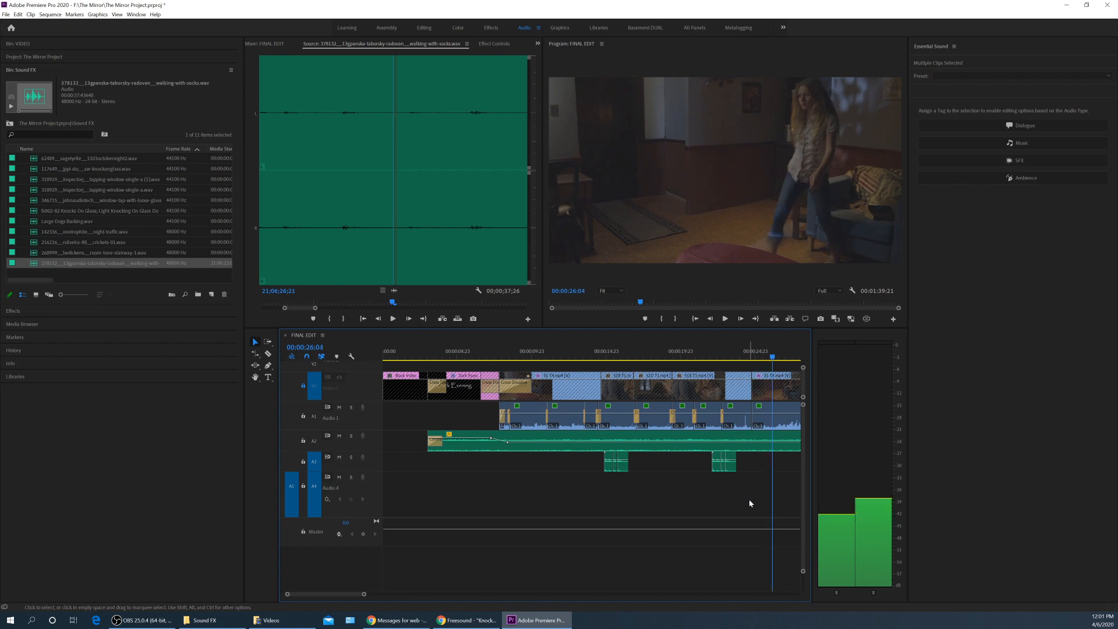
pyautogui.press('Right')
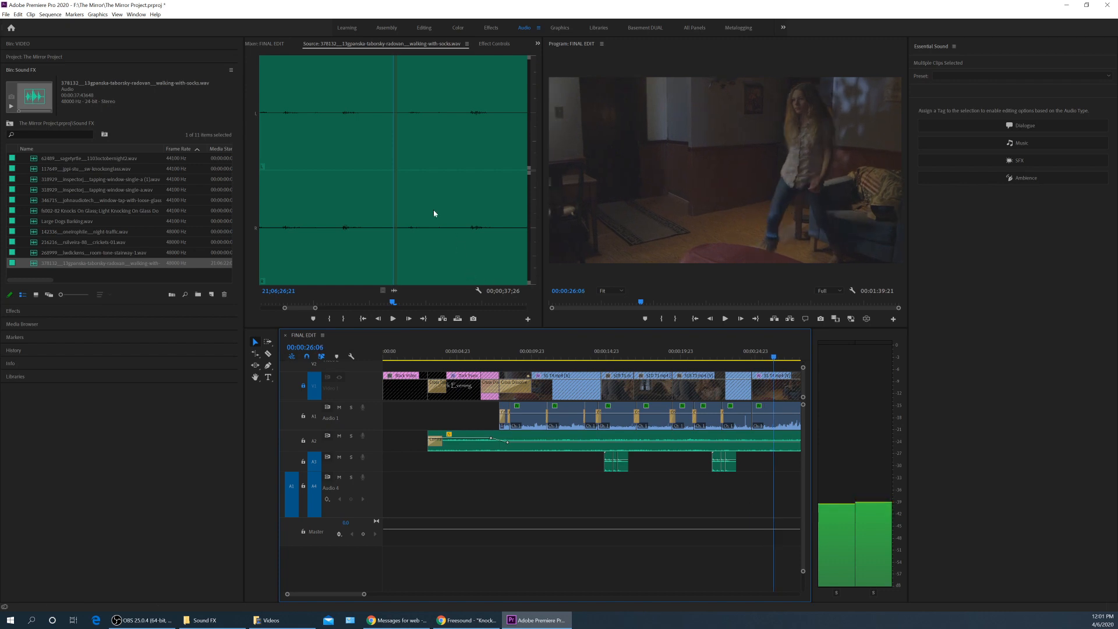
# Find a quieter footsteps passage in the walking-with-socks source and mark it from 21;06;37;04 to 21;06;39;09.
pyautogui.moveTo(343, 96); pyautogui.dragTo(488, 145)
pyautogui.press('-')
pyautogui.press('-')
pyautogui.press('space')
pyautogui.click(473, 115)
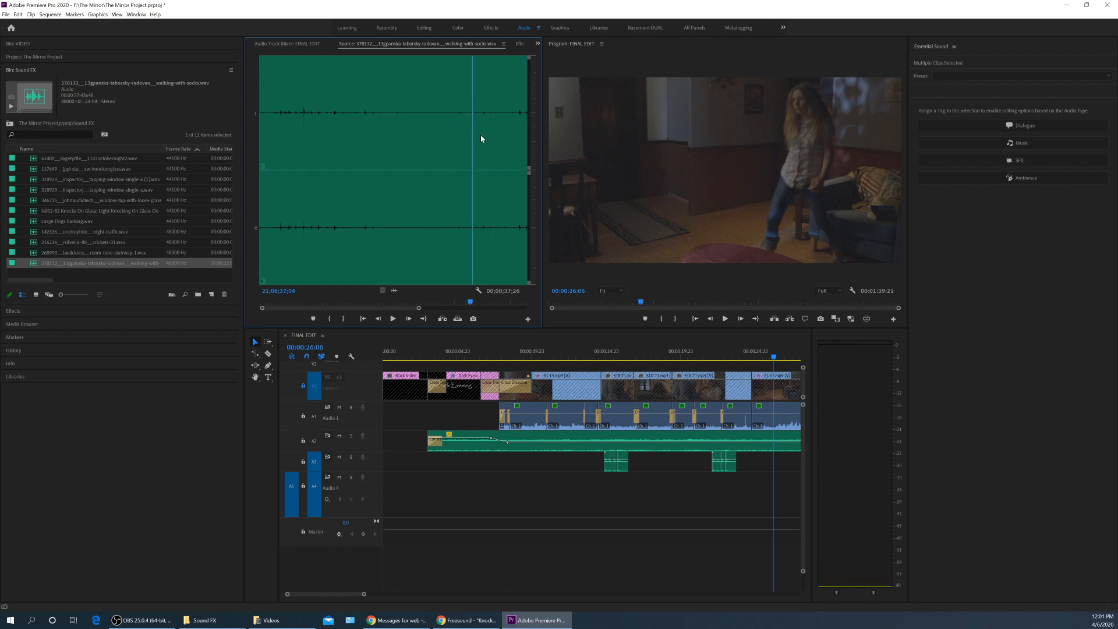
pyautogui.press('=')
pyautogui.press('i')
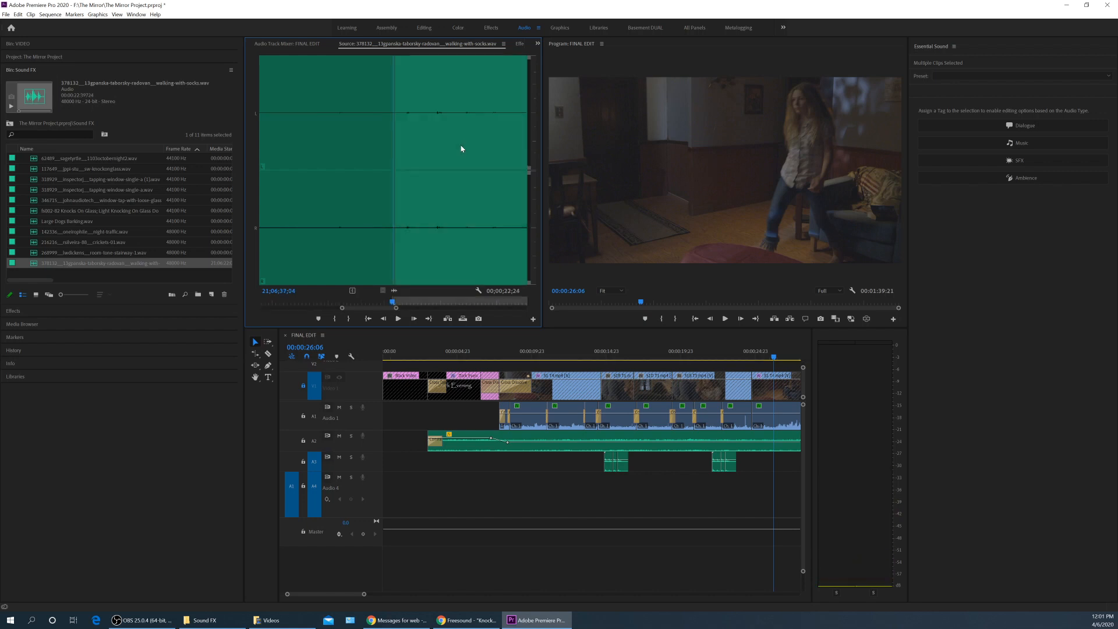
pyautogui.press('space')
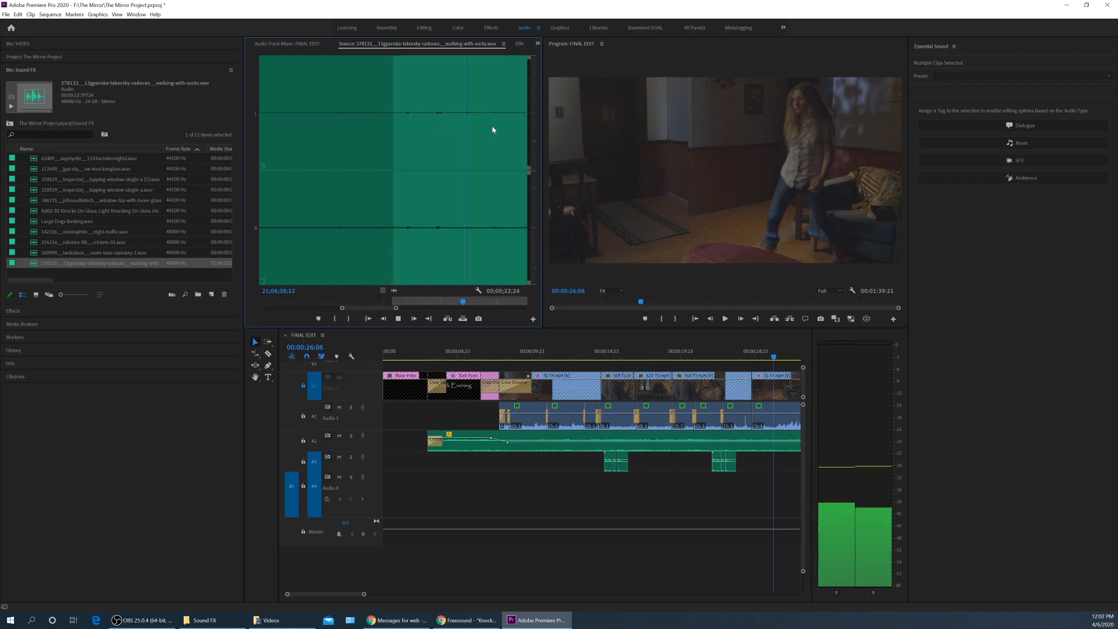
pyautogui.press('space')
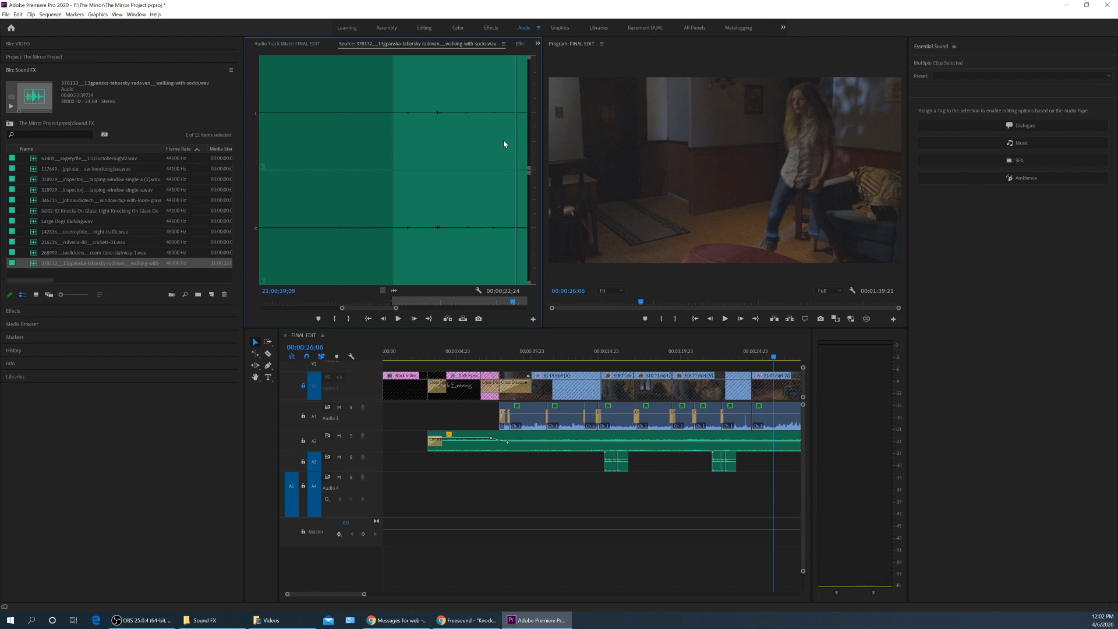
pyautogui.press('o')
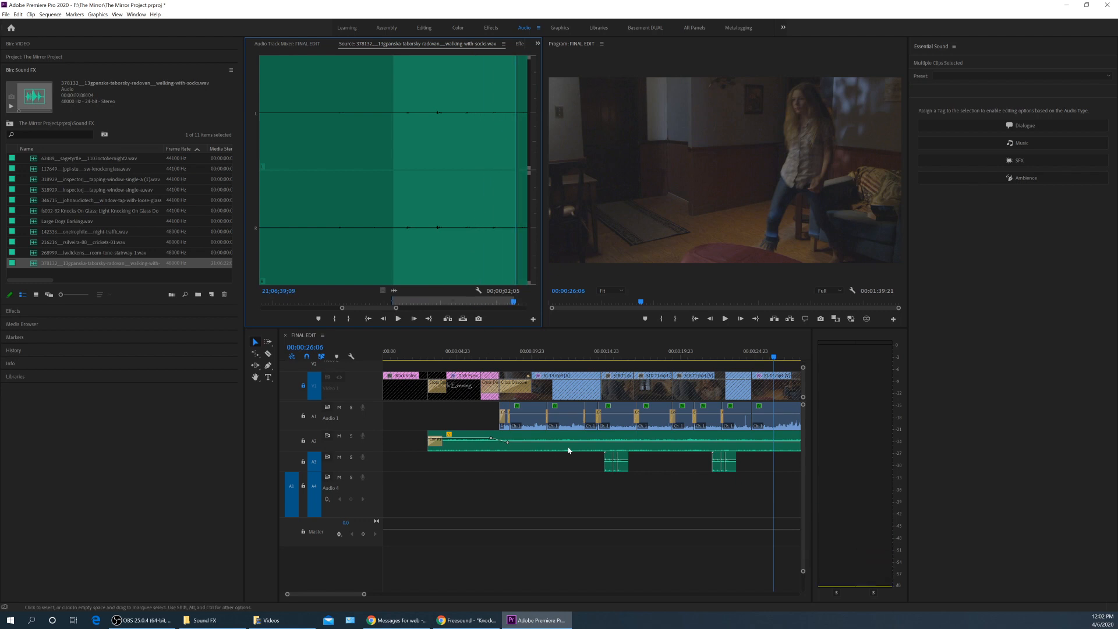
# Overwrite the marked footsteps onto Audio 4 at 00:00:26:06 and enlarge the timeline around the clip's start.
pyautogui.press('.')
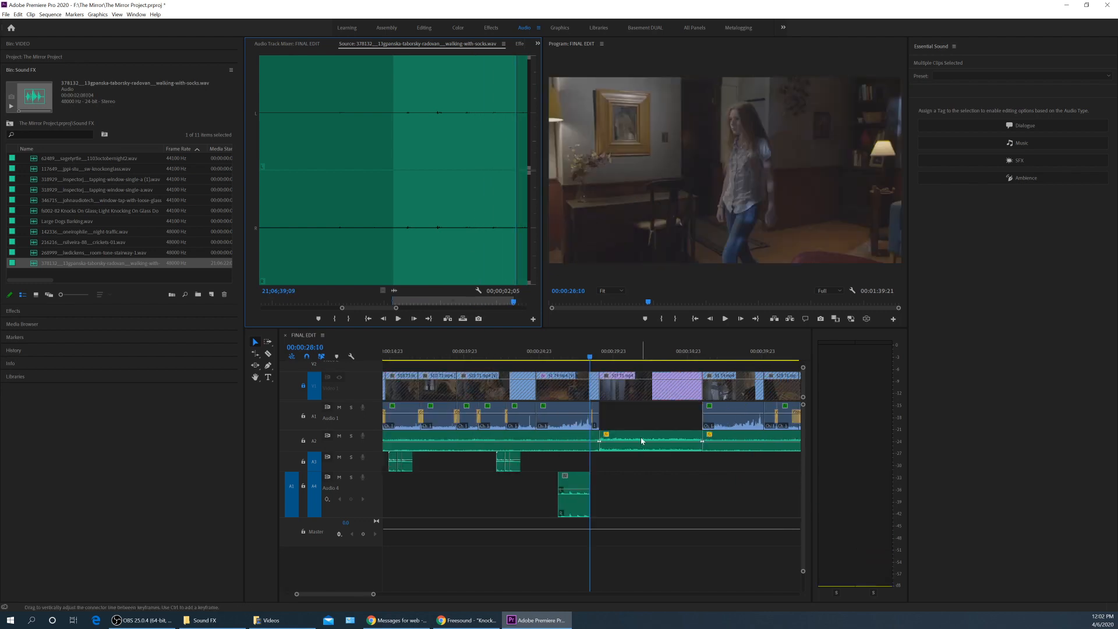
pyautogui.click(552, 357)
pyautogui.press('=')
pyautogui.press('=')
pyautogui.press('=')
pyautogui.press('space')
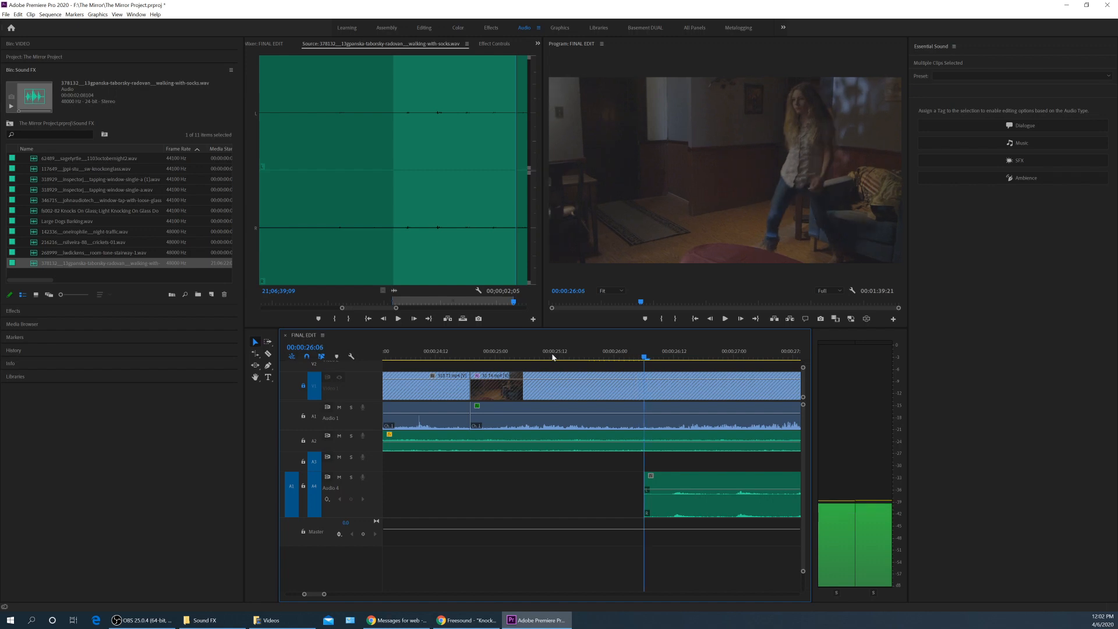
# Nudge the footsteps clip on Audio 4 six frames earlier and play it back from 00:00:26:02.
pyautogui.click(660, 484)
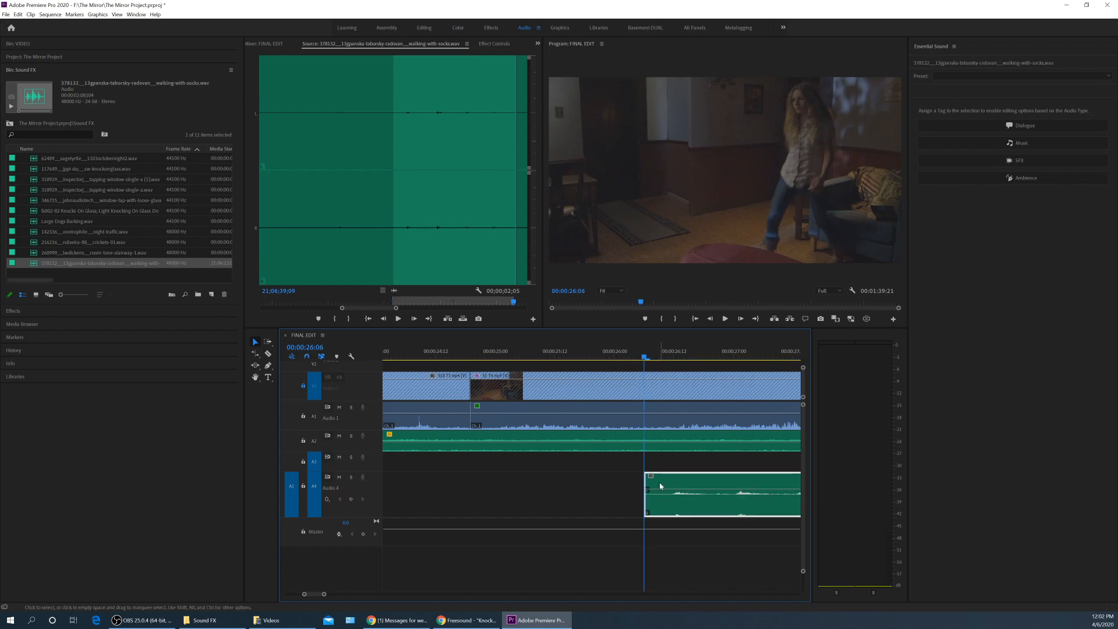
pyautogui.hotkey('alt', 'Left')
pyautogui.hotkey('alt', 'Left')
pyautogui.hotkey('alt', 'Left')
pyautogui.hotkey('alt', 'Left')
pyautogui.hotkey('alt', 'Left')
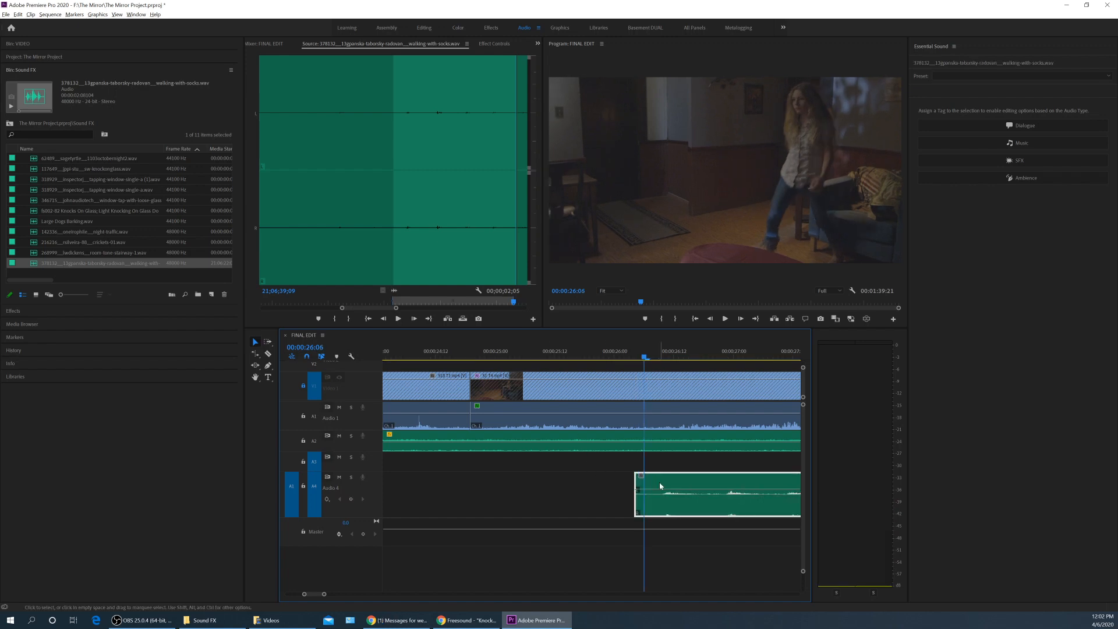
pyautogui.hotkey('alt', 'Left')
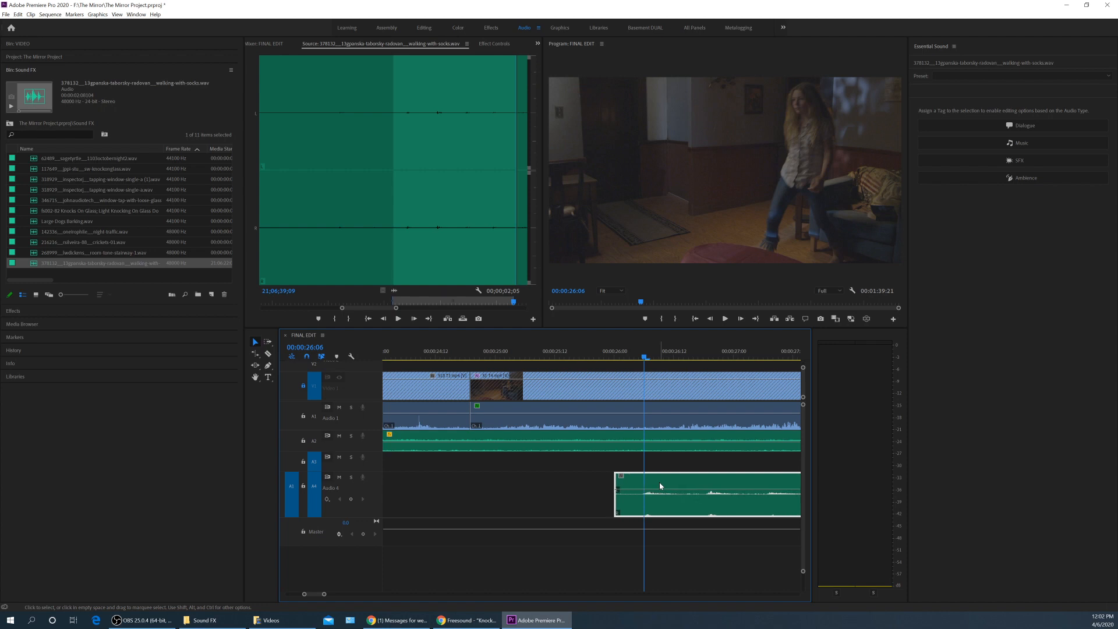
pyautogui.press('Left')
pyautogui.press('Left')
pyautogui.press('Left')
pyautogui.press('Left')
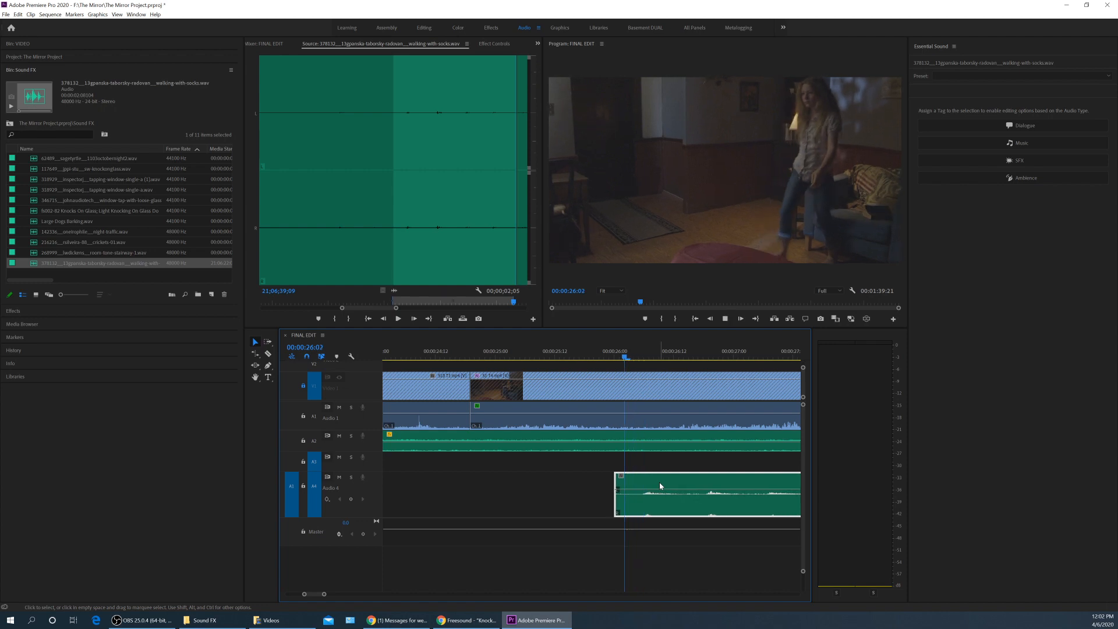
pyautogui.press('space')
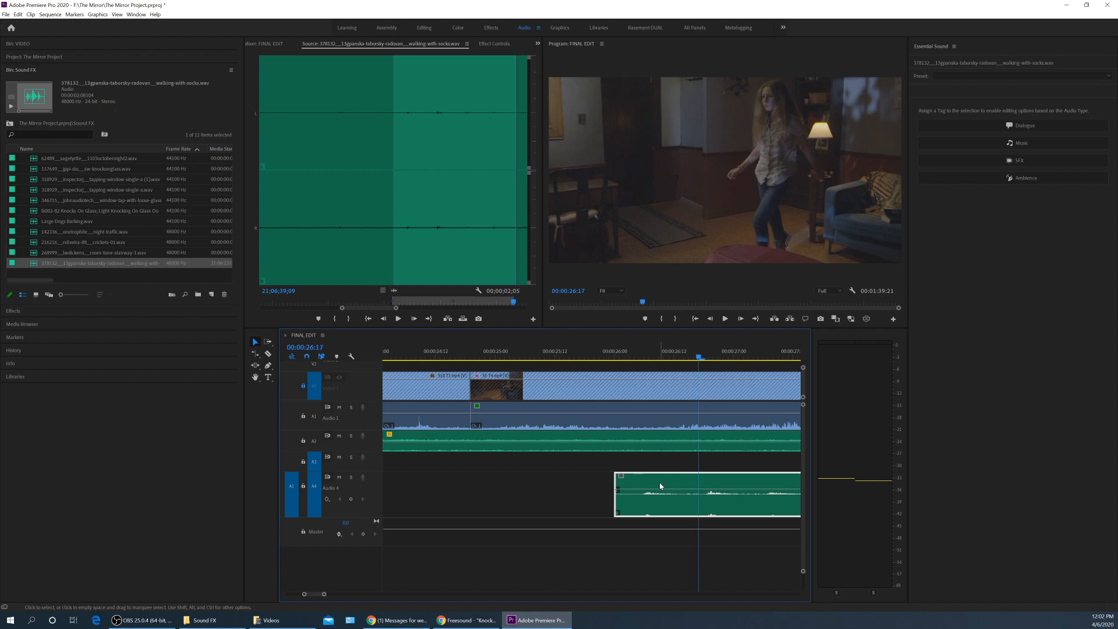
# Locate the girl's next footfall at 00:00:26:18, split the footsteps clip there and select its second part.
pyautogui.press('Left')
pyautogui.press('Left')
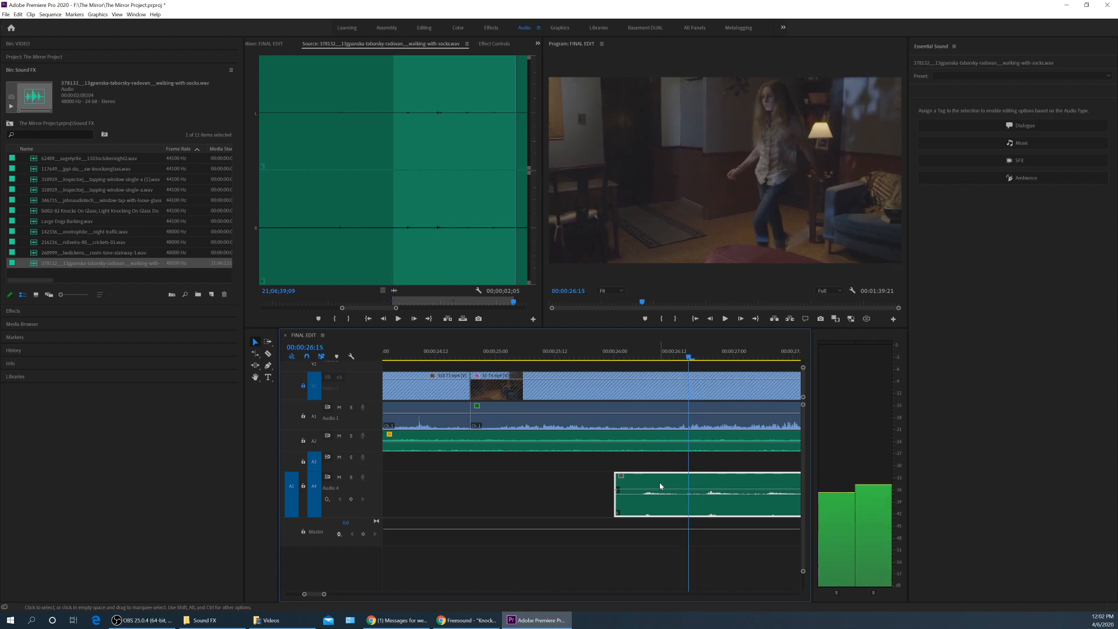
pyautogui.press('Right')
pyautogui.press('Right')
pyautogui.press('Right')
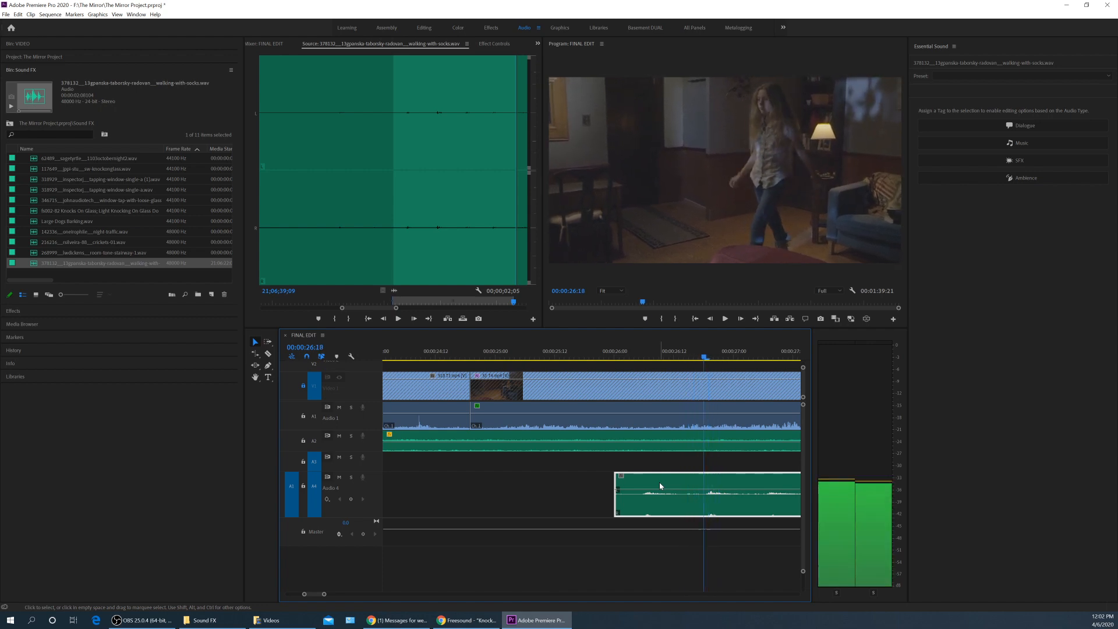
pyautogui.press('c')
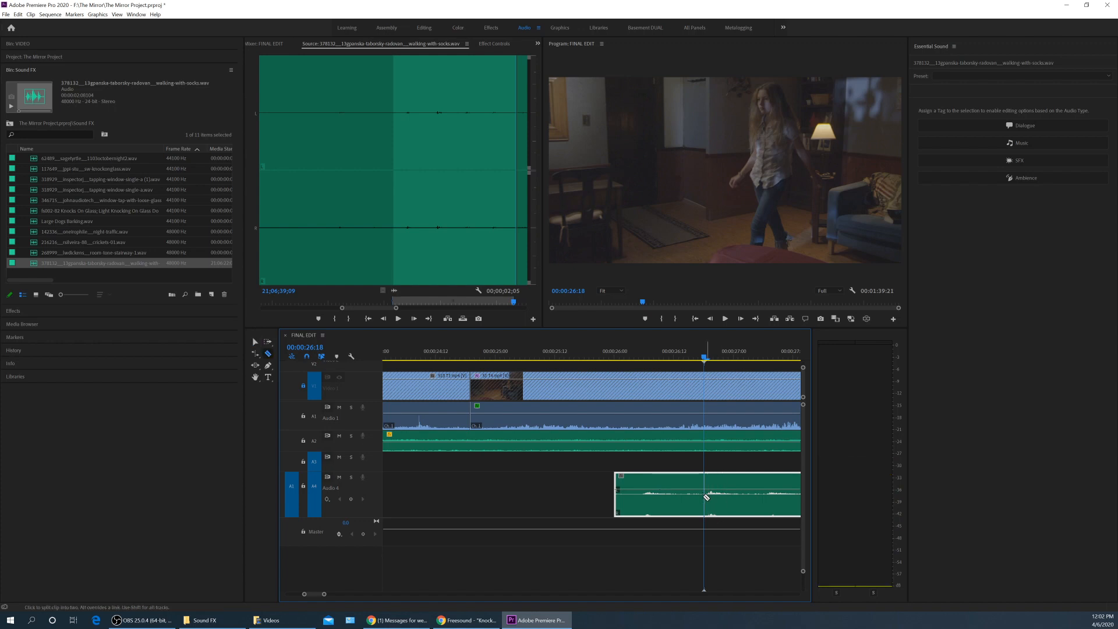
pyautogui.click(705, 495)
pyautogui.press('v')
pyautogui.click(729, 489)
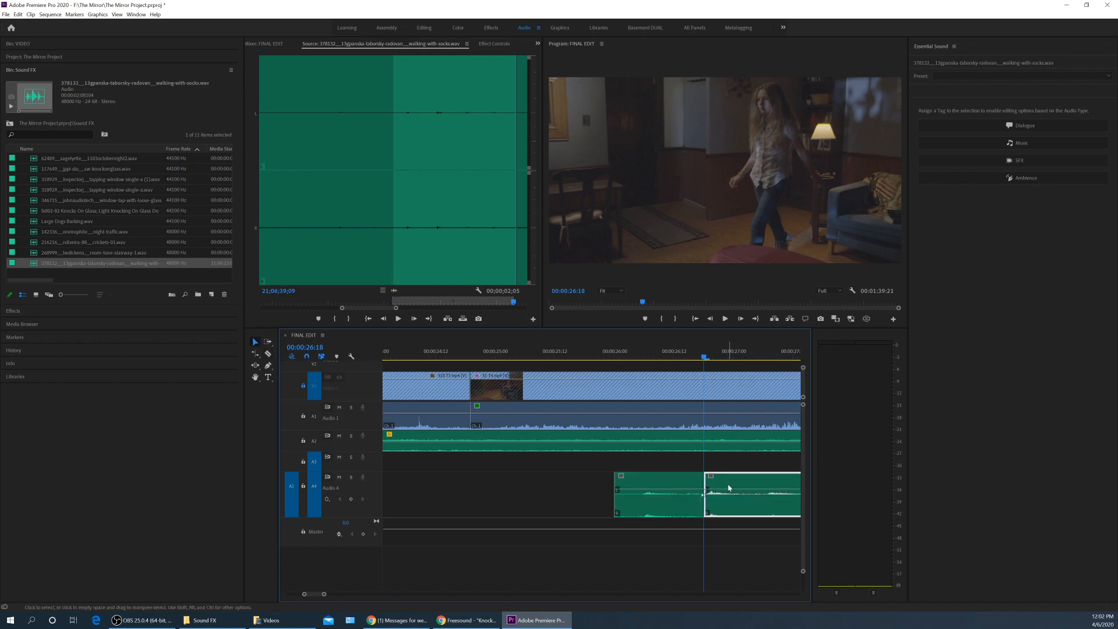
# Nudge the second footsteps part one frame later to start at 00:00:26:19 and play it back.
pyautogui.hotkey('alt', 'Right')
pyautogui.press('Right')
pyautogui.press('Right')
pyautogui.press('Right')
pyautogui.press('Right')
pyautogui.press('Right')
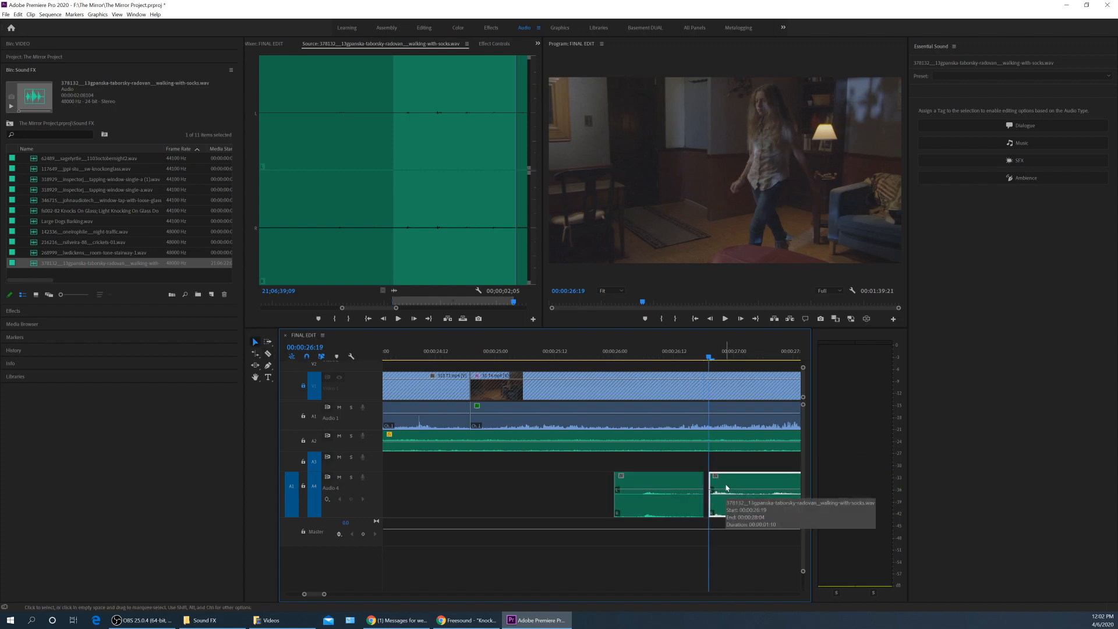
pyautogui.press('space')
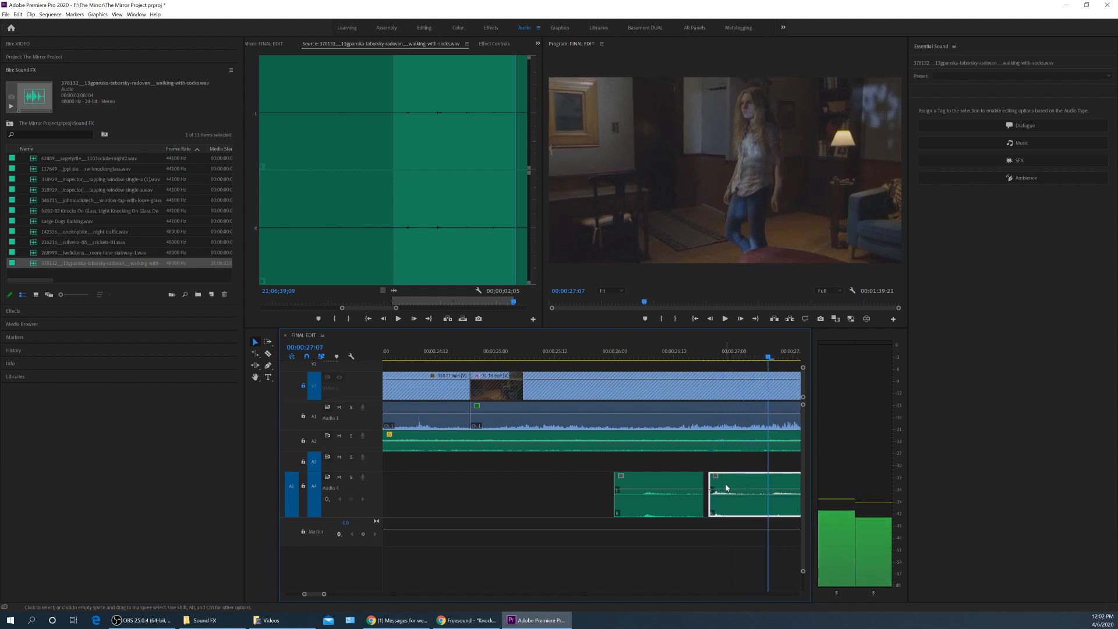
# Select both parts of the split footsteps clip on Audio 4.
pyautogui.press('-')
pyautogui.click(620, 496)
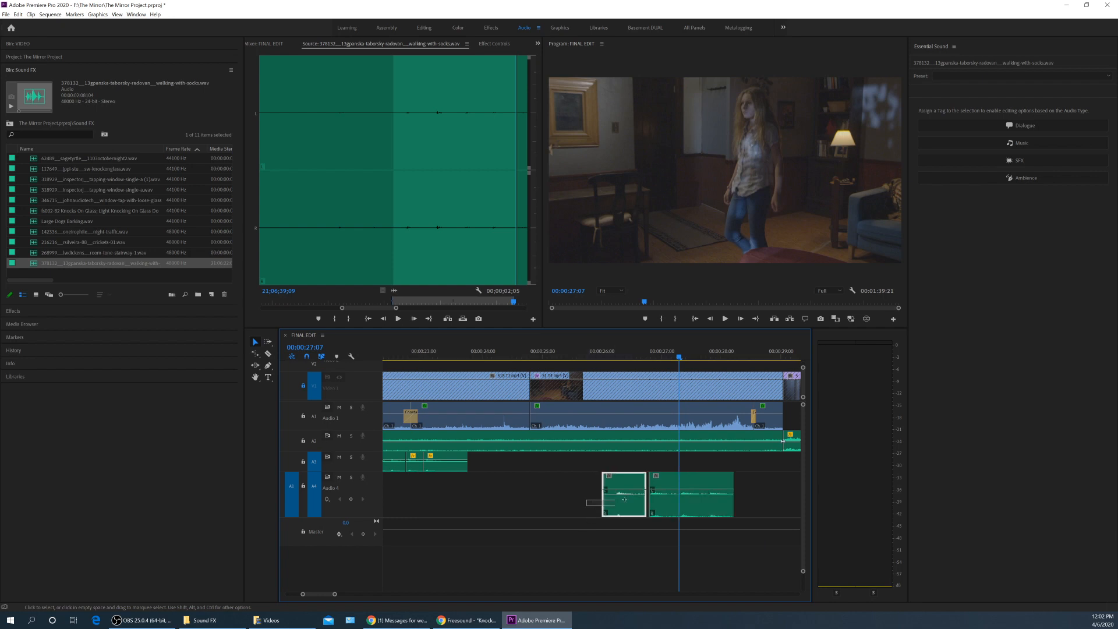
pyautogui.keyDown('shift'); pyautogui.click(715, 490); pyautogui.keyUp('shift')
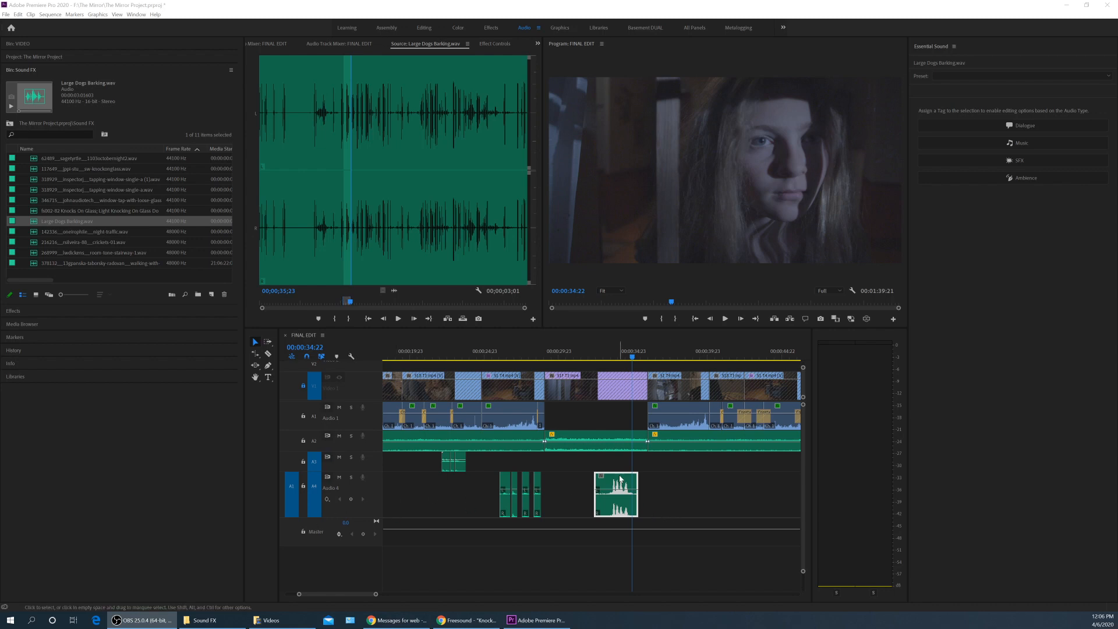
# Listen to the Large Dogs Barking clip on Audio 4 and lower its audio gain.
pyautogui.click(685, 526)
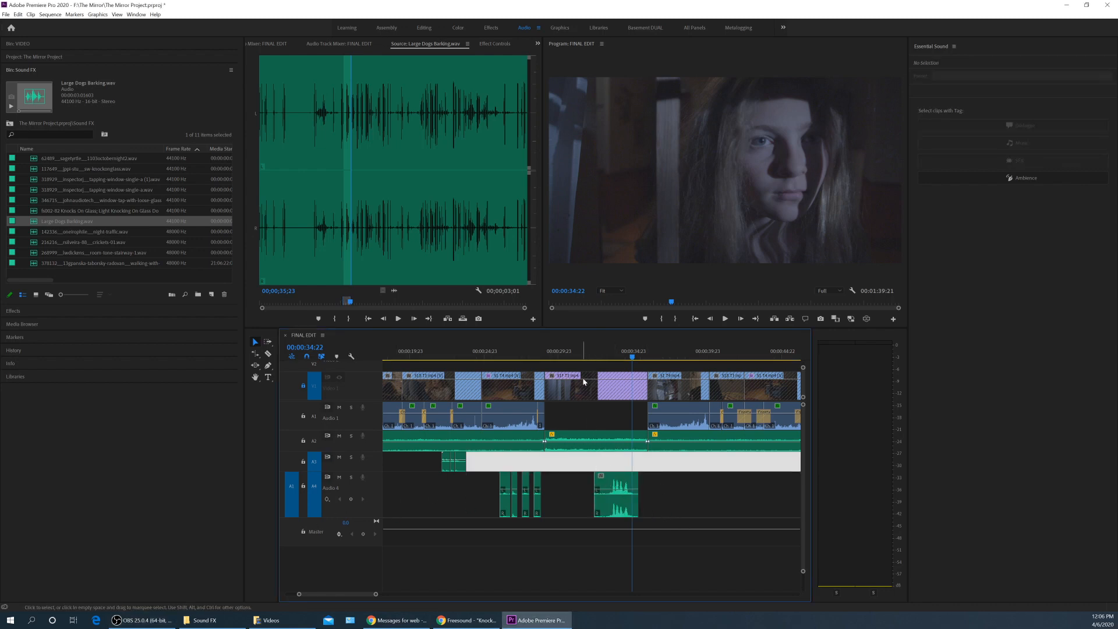
pyautogui.click(585, 354)
pyautogui.press('space')
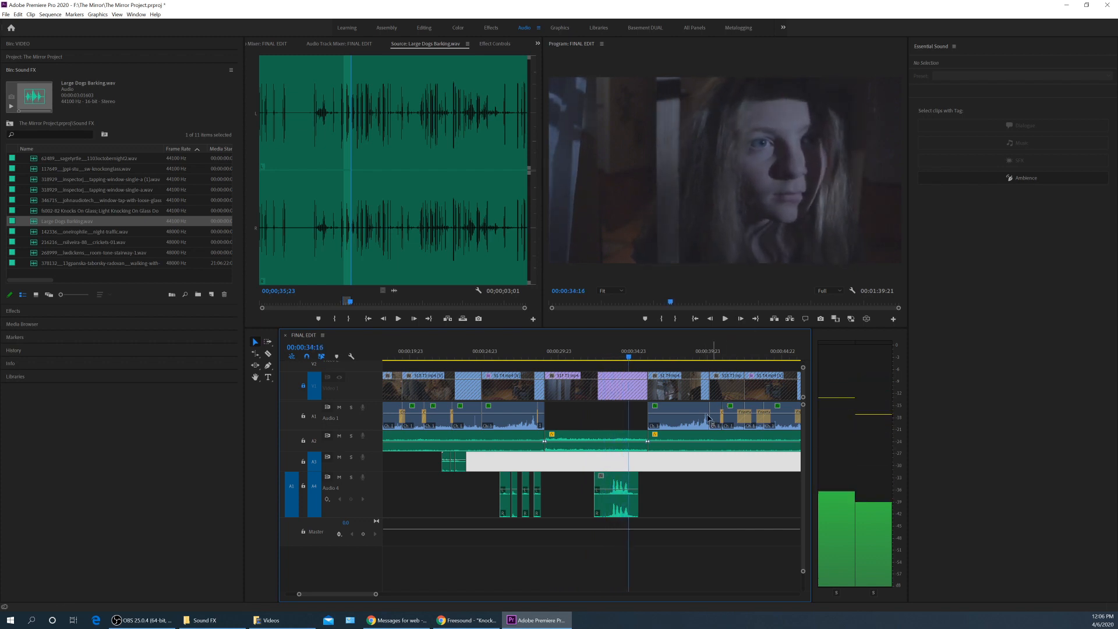
pyautogui.click(628, 485)
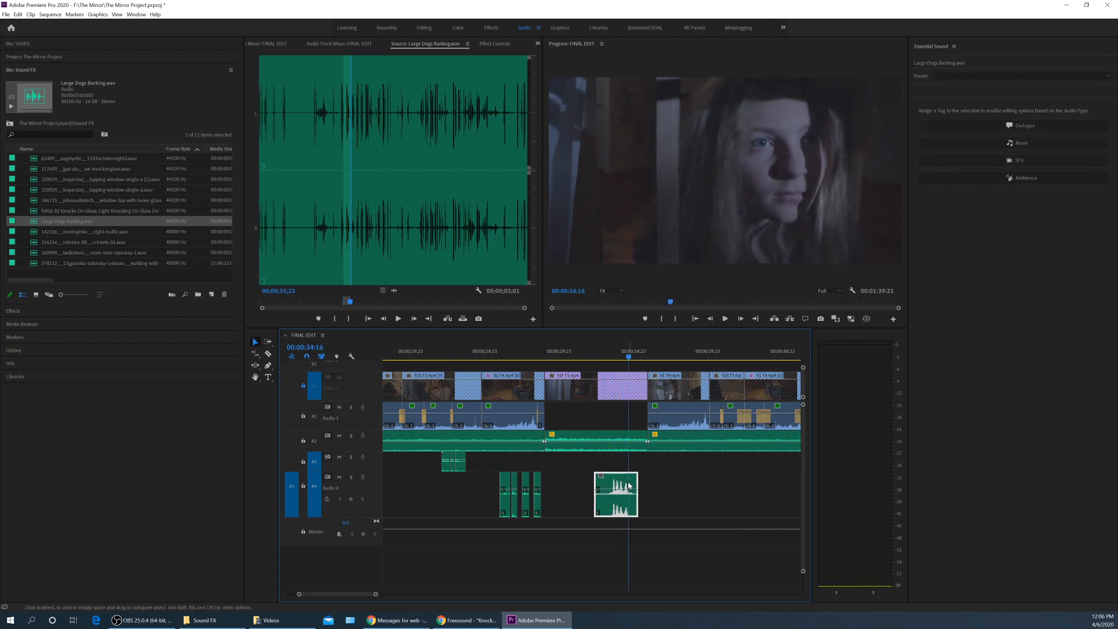
pyautogui.press('g')
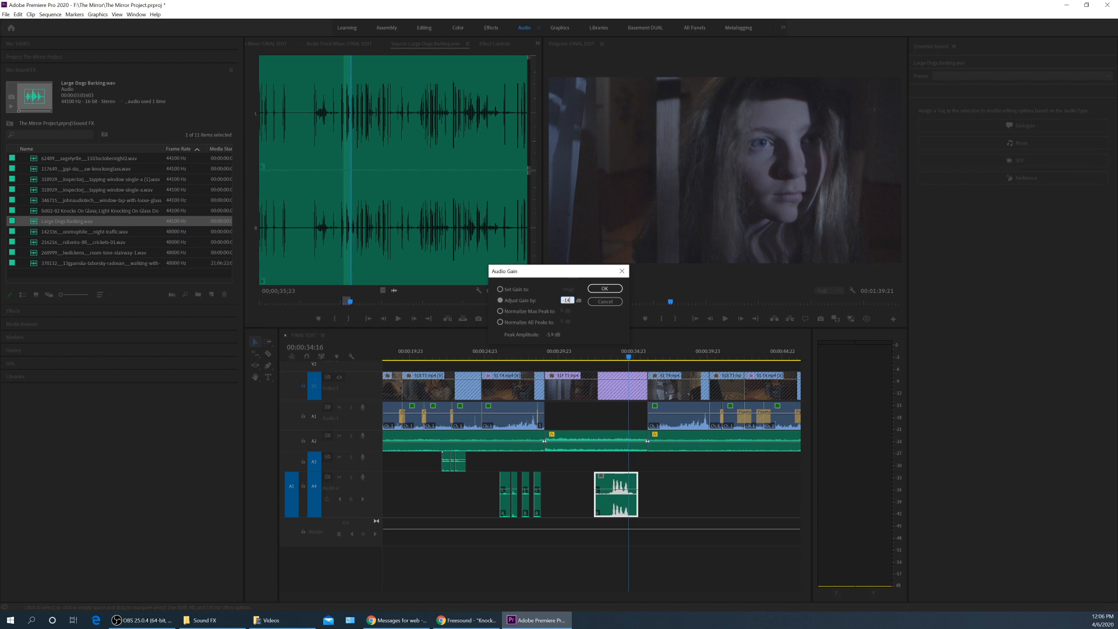
pyautogui.press('Return')
# Play the dog barking again and reduce the clip's audio gain further.
pyautogui.click(596, 357)
pyautogui.press('space')
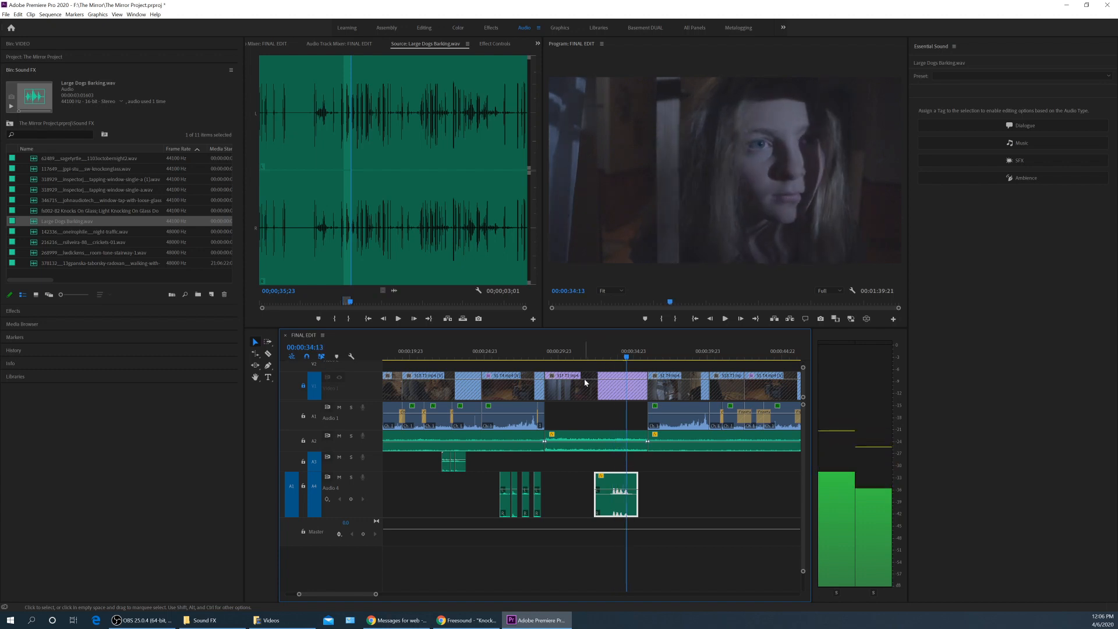
pyautogui.press('space')
pyautogui.press('g')
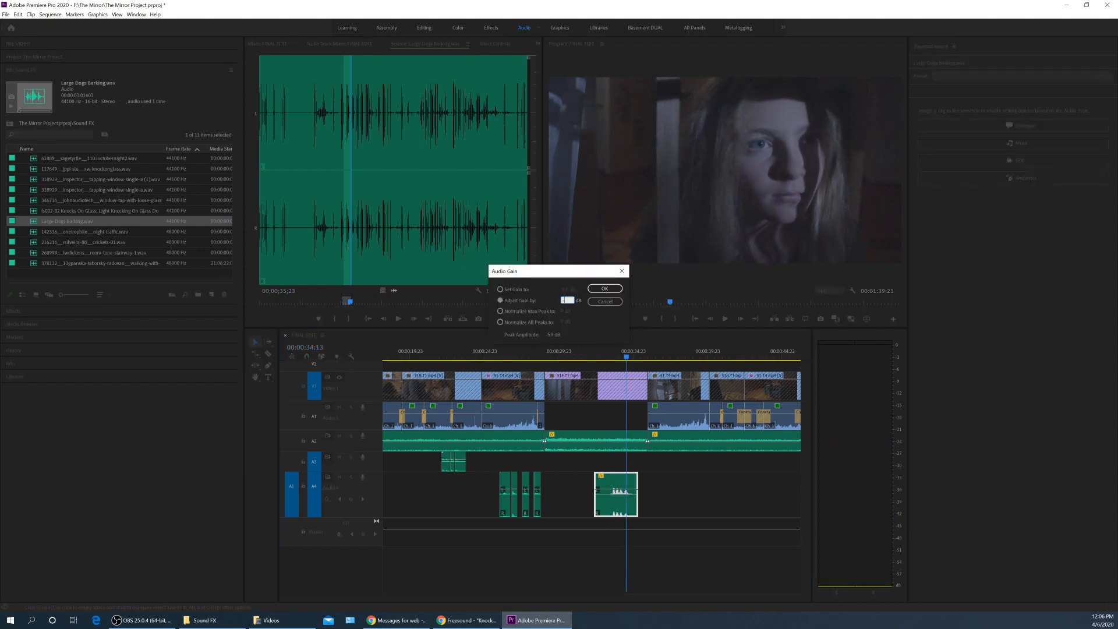
pyautogui.press('Return')
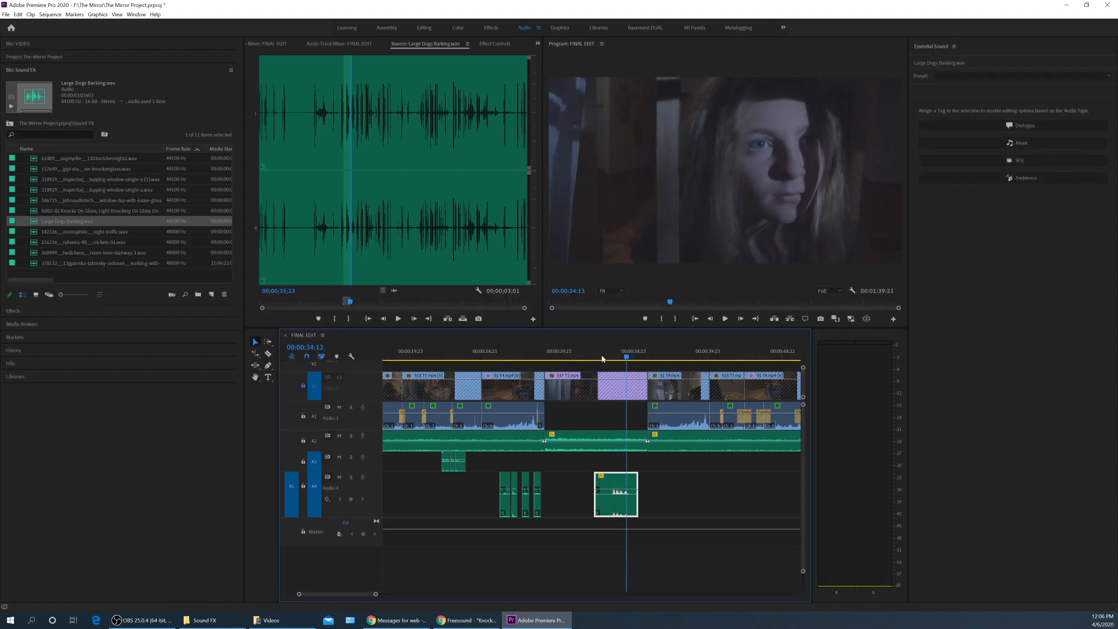
# Check the barking clip's level, go to 00:00:33:12 and assign the clip the SFX audio type.
pyautogui.click(619, 356)
pyautogui.press('space')
pyautogui.press('space')
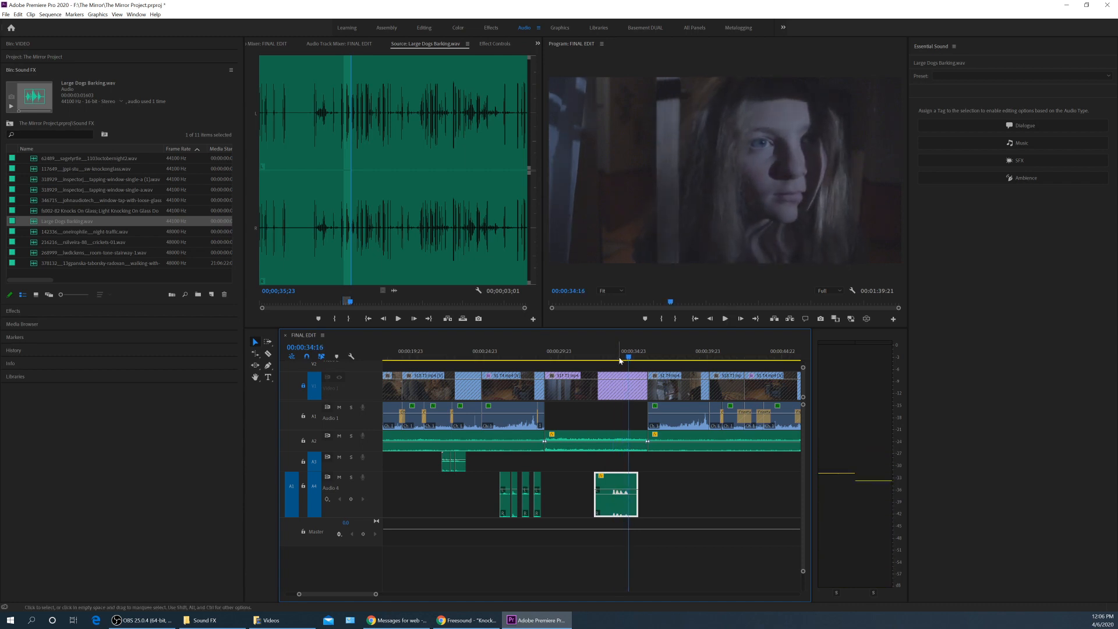
pyautogui.click(611, 357)
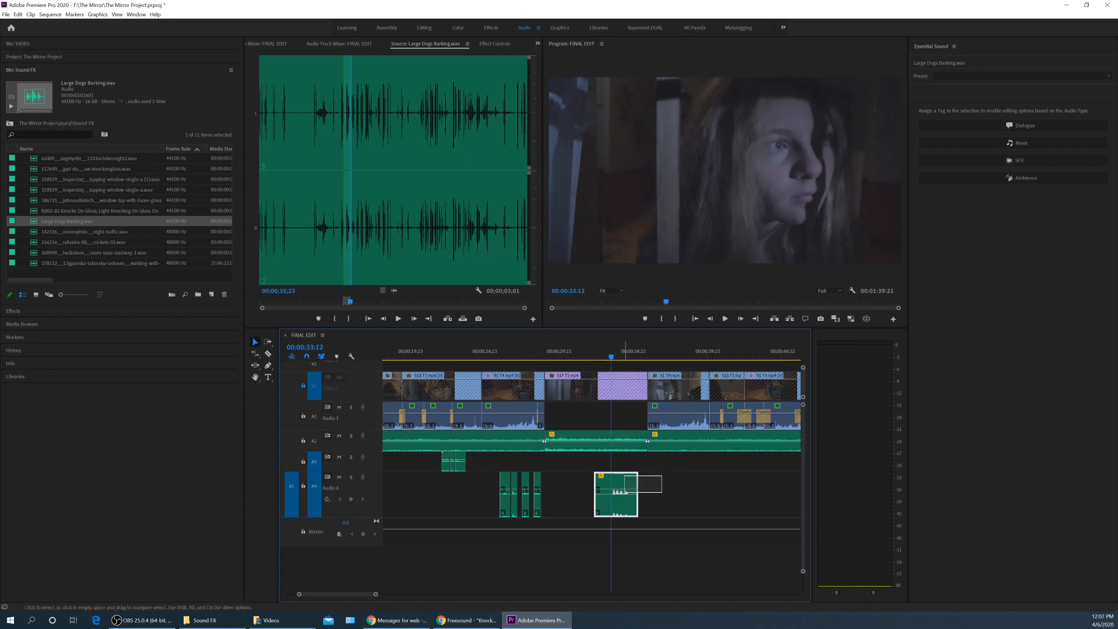
pyautogui.click(988, 160)
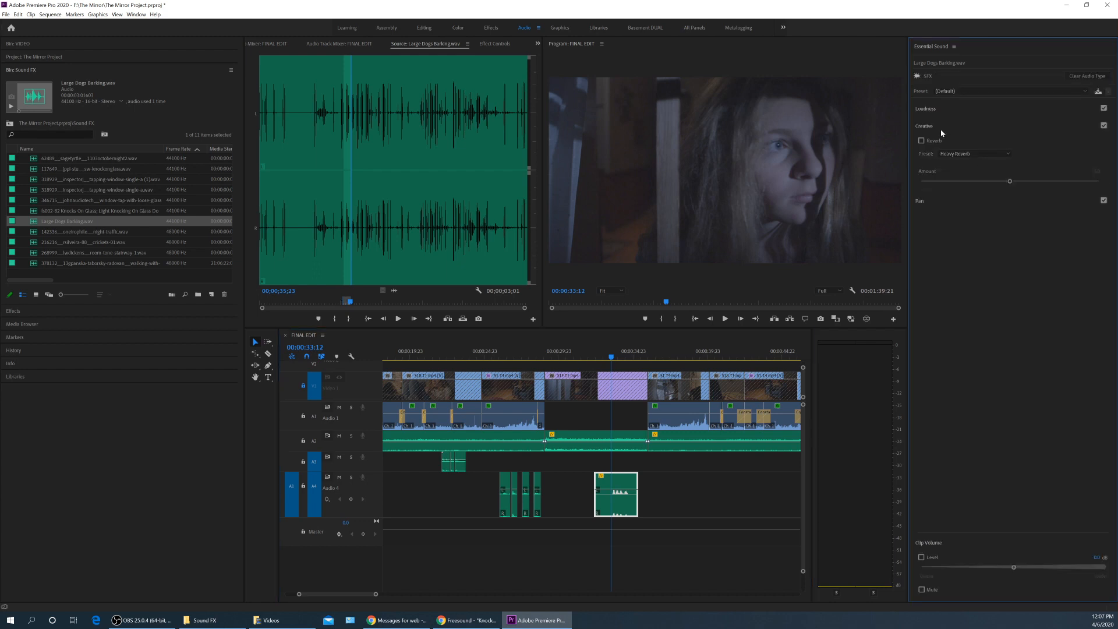
# Apply the Outside Reverb preset to the Large Dogs Barking clip on Audio 4 and listen to the result.
pyautogui.click(945, 154)
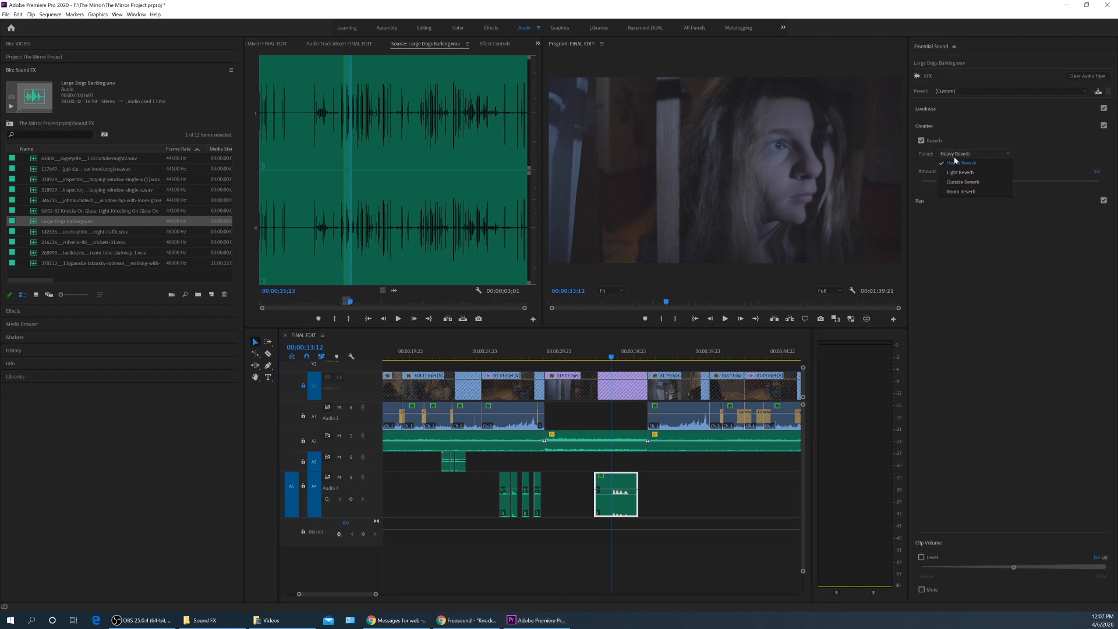
pyautogui.click(969, 183)
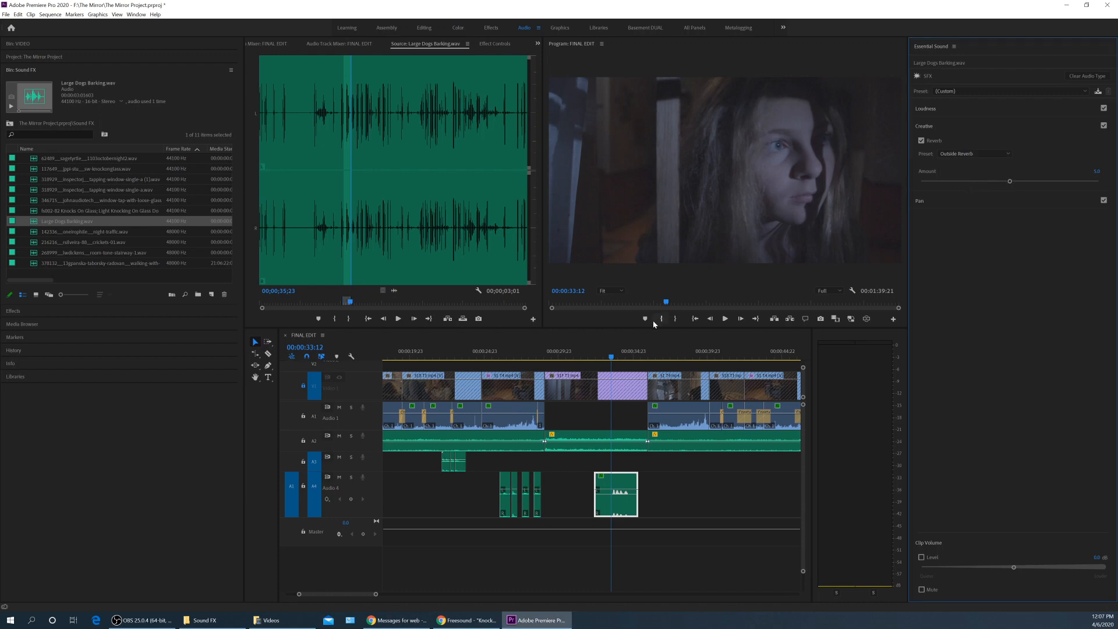
pyautogui.click(602, 353)
pyautogui.press('space')
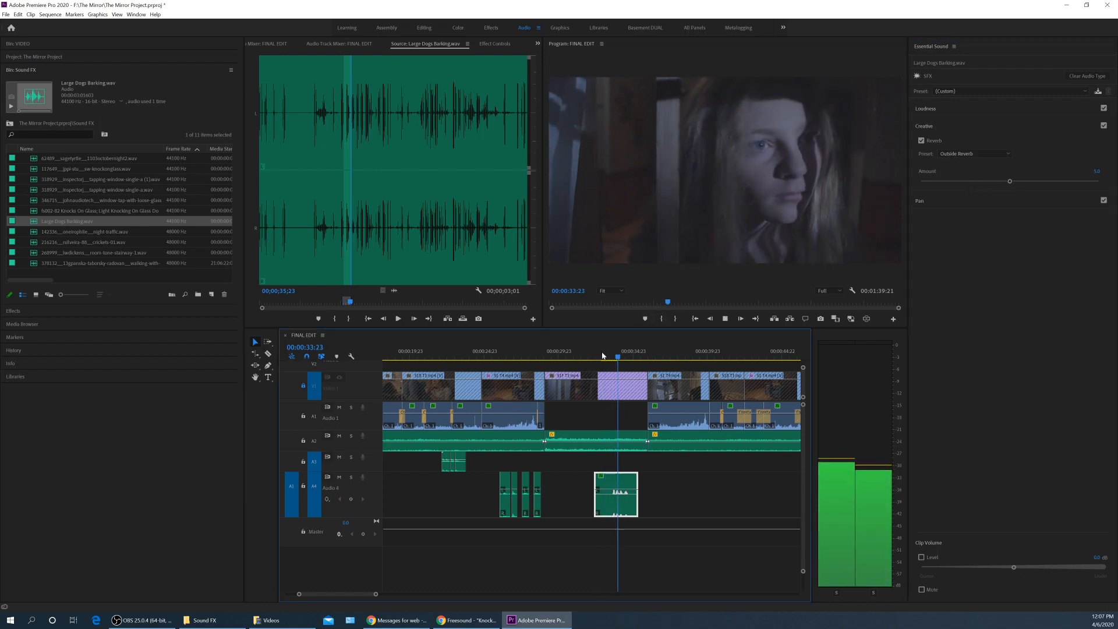
pyautogui.press('space')
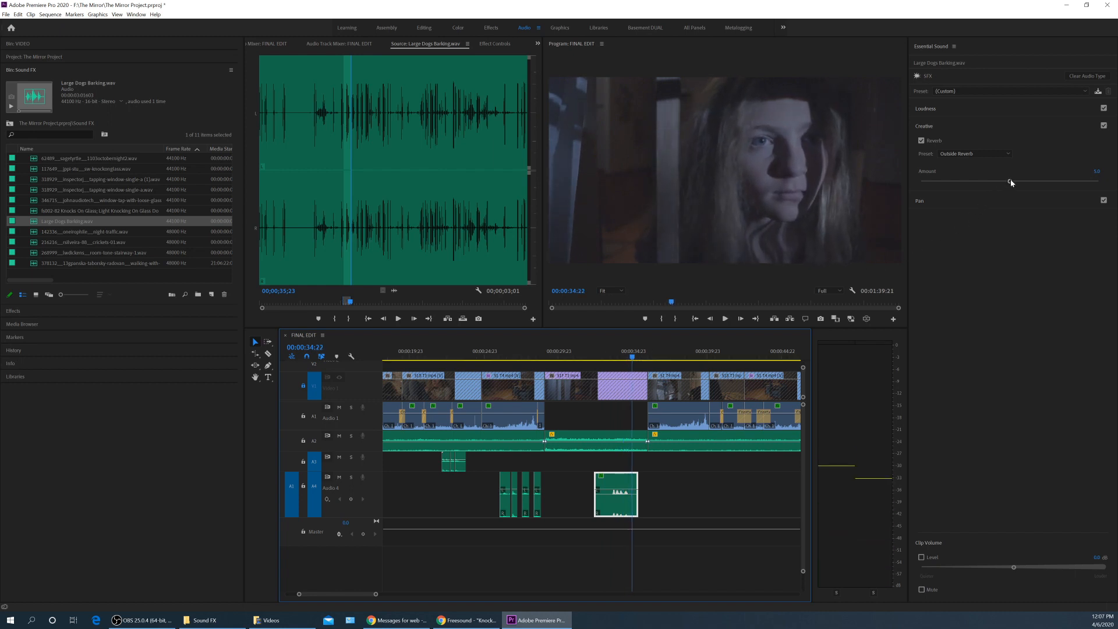
# Lower the barking clip's reverb amount in stages to 2.5, playing the clip after each change.
pyautogui.moveTo(1011, 182); pyautogui.dragTo(995, 183)
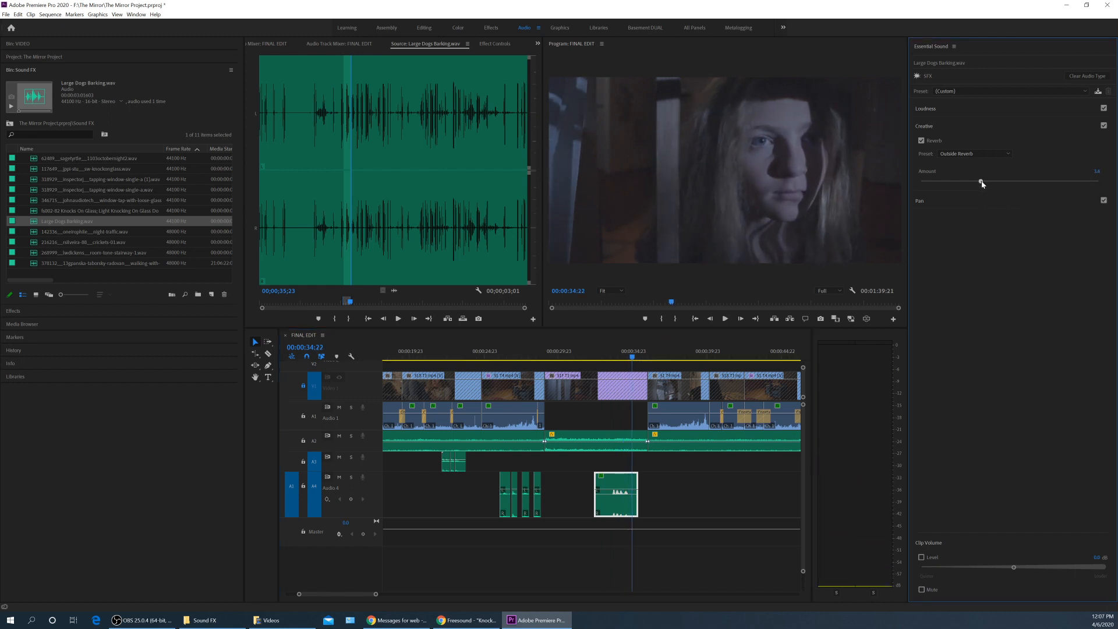
pyautogui.click(617, 352)
pyautogui.press('space')
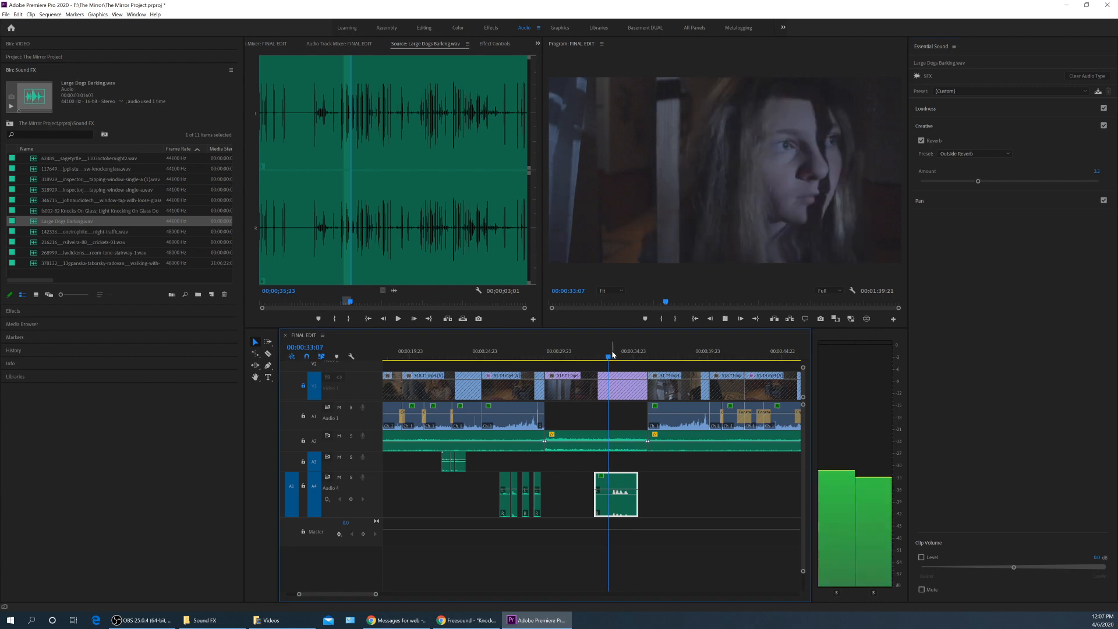
pyautogui.press('space')
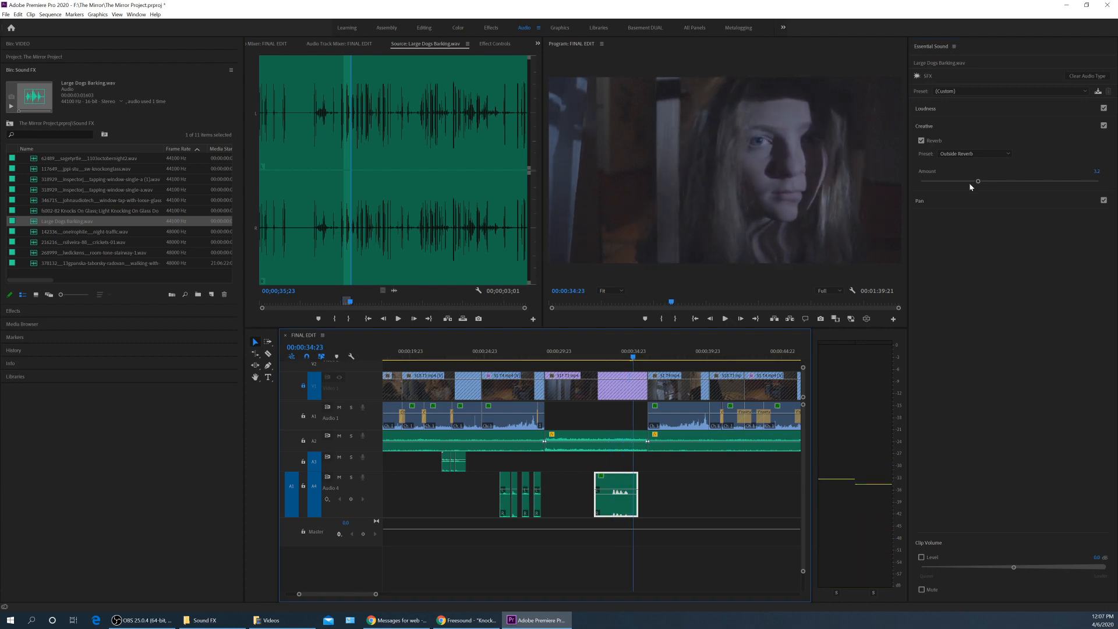
pyautogui.moveTo(980, 181); pyautogui.dragTo(971, 182)
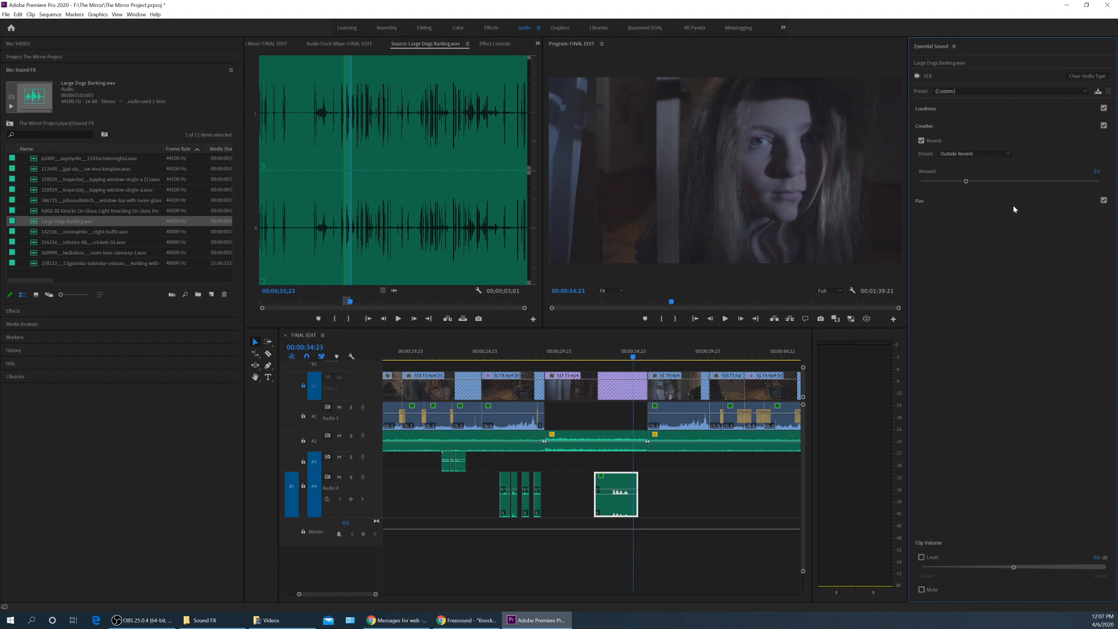
pyautogui.click(609, 353)
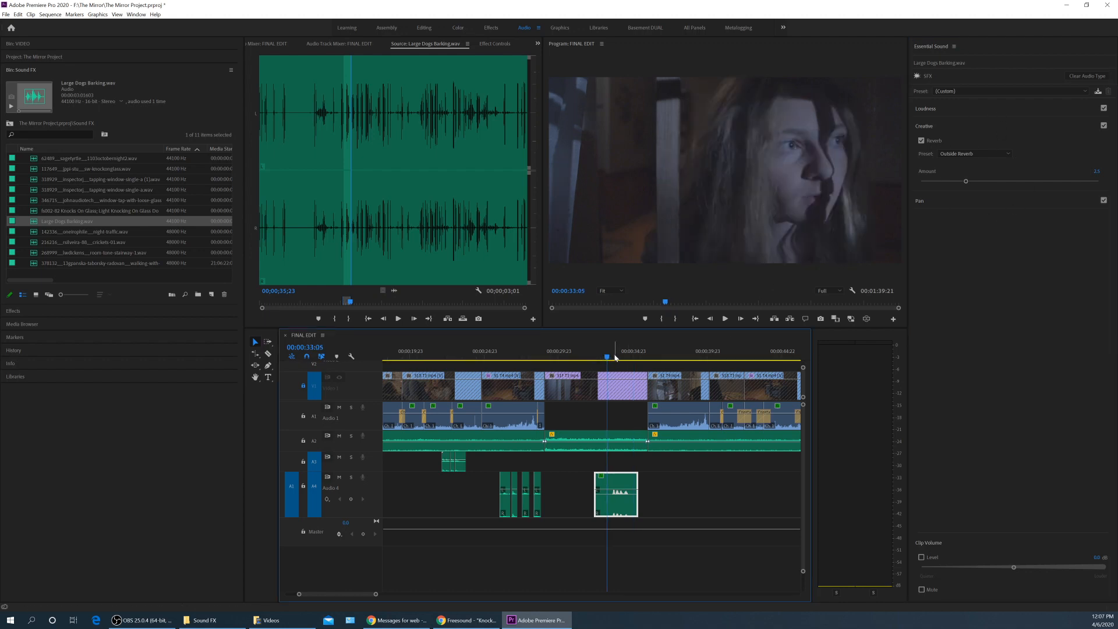
pyautogui.press('space')
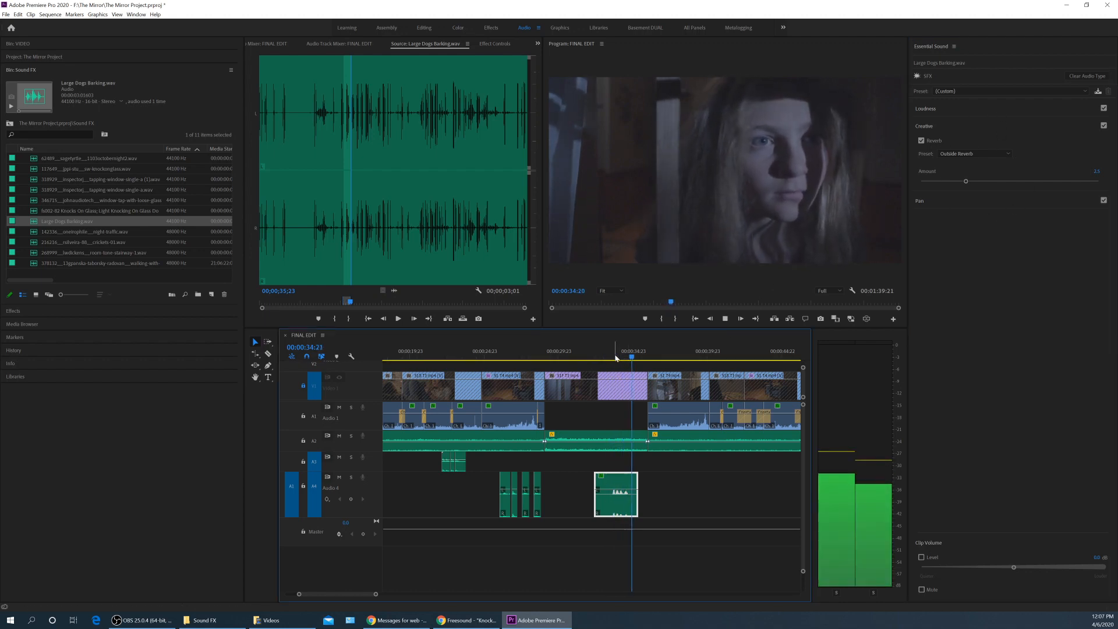
pyautogui.press('space')
# Reduce the barking clip's audio gain once more and play the scene from about 00:00:30:17.
pyautogui.press('g')
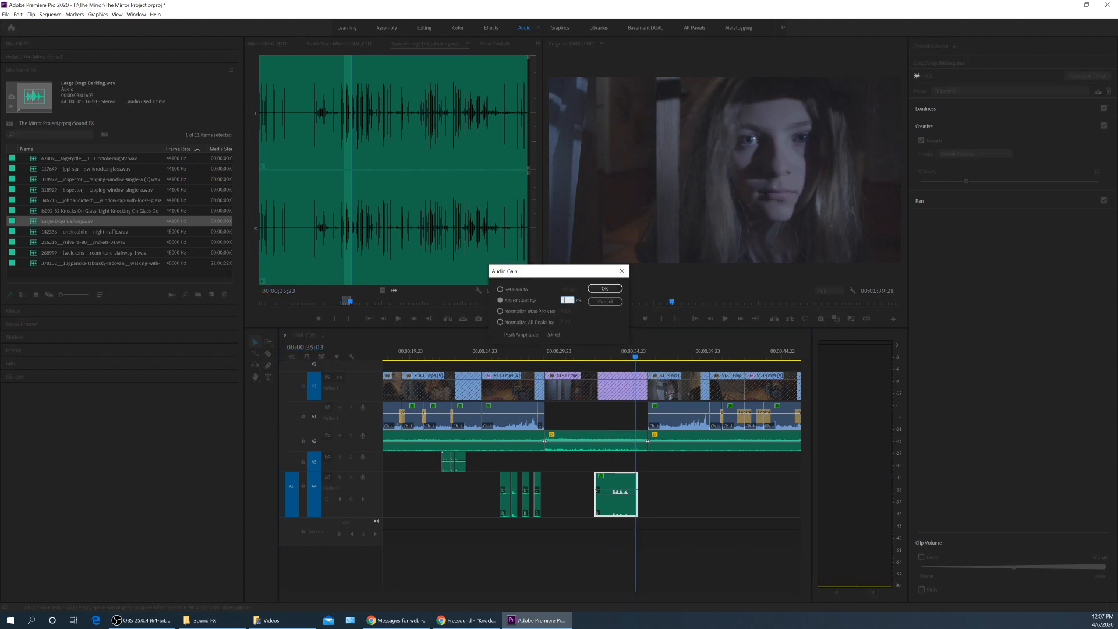
pyautogui.press('Return')
pyautogui.click(570, 353)
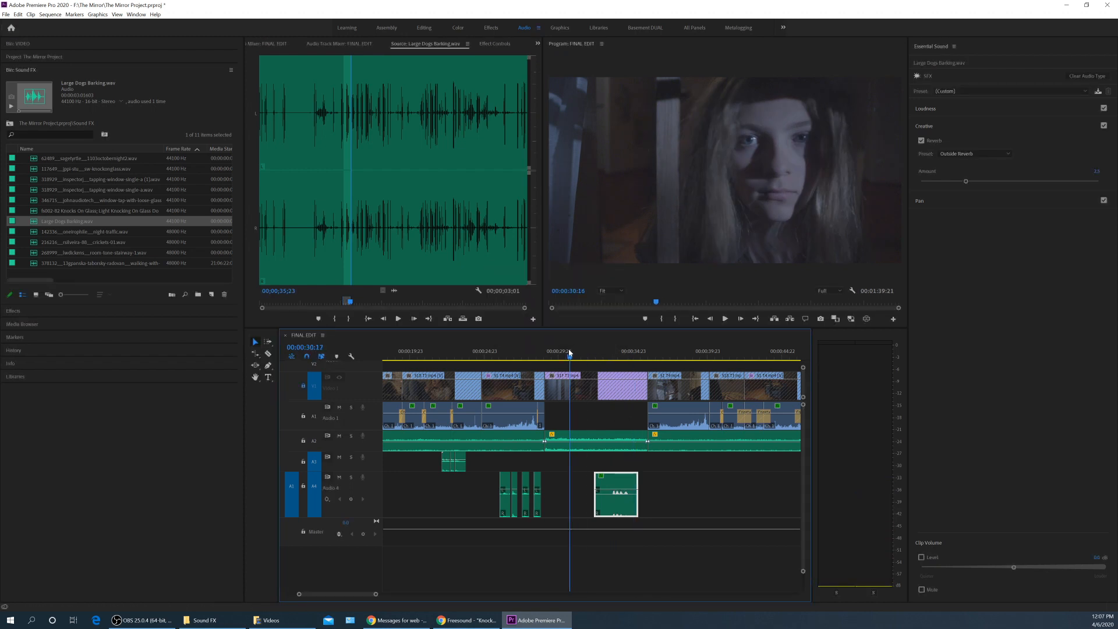
pyautogui.press('space')
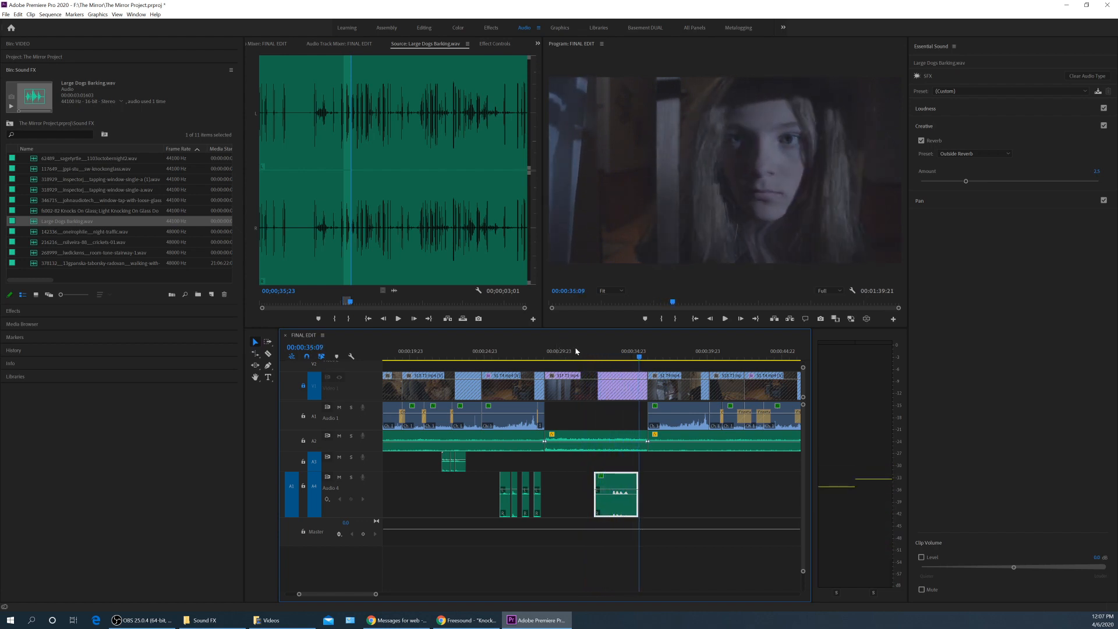
# Tag the night ambience clip on Audio 2 above the barking as SFX and give it Outside Reverb with an amount of 2.1.
pyautogui.click(603, 440)
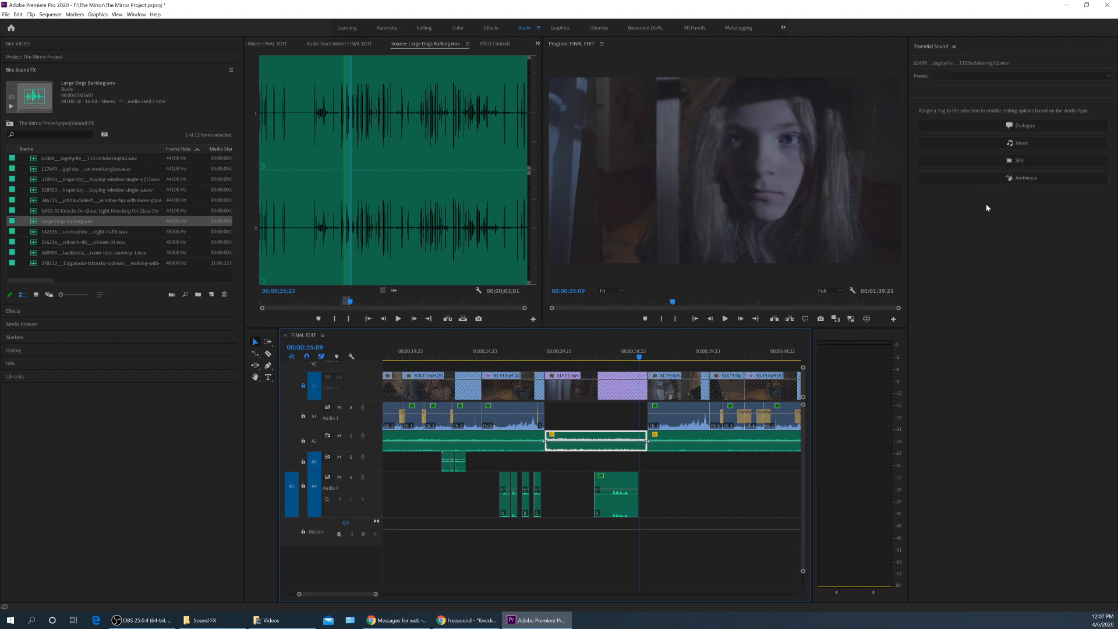
pyautogui.click(1018, 160)
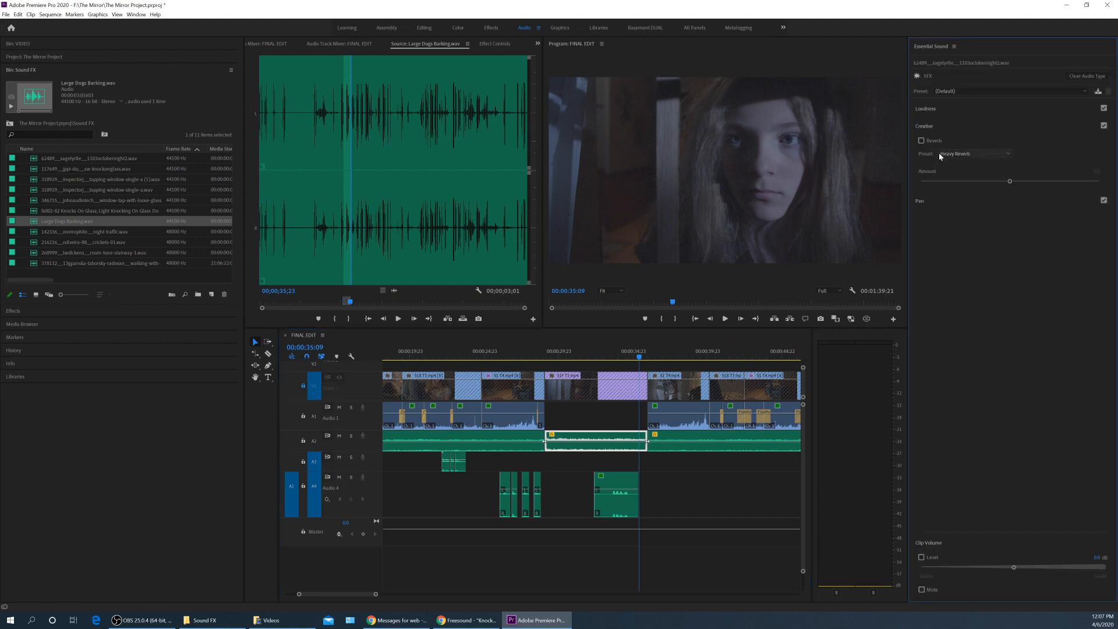
pyautogui.click(921, 141)
pyautogui.click(955, 154)
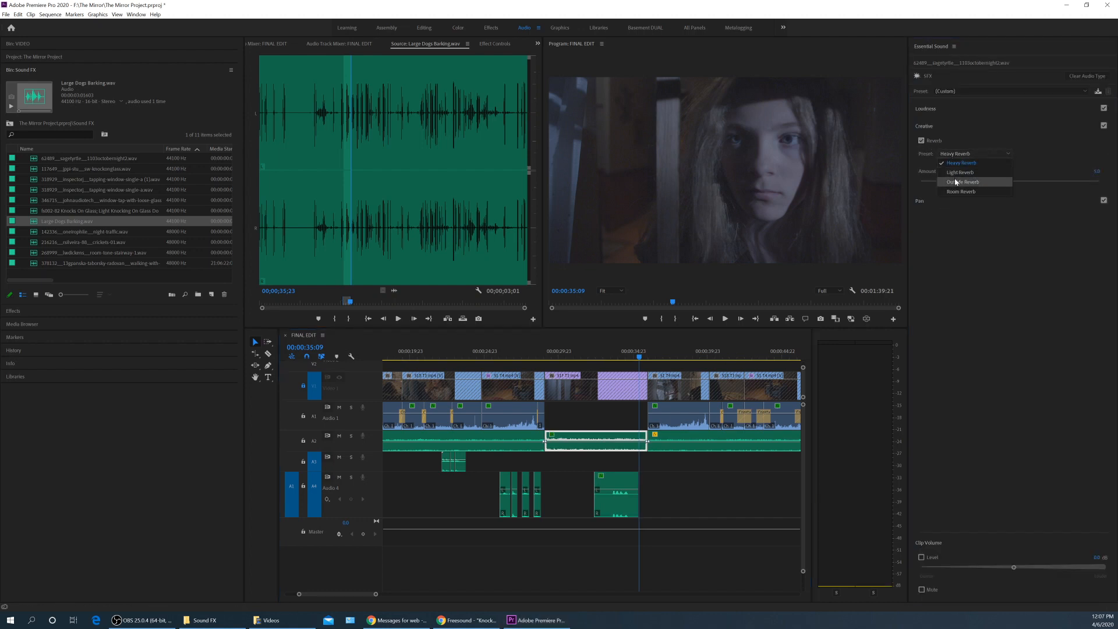
pyautogui.click(956, 183)
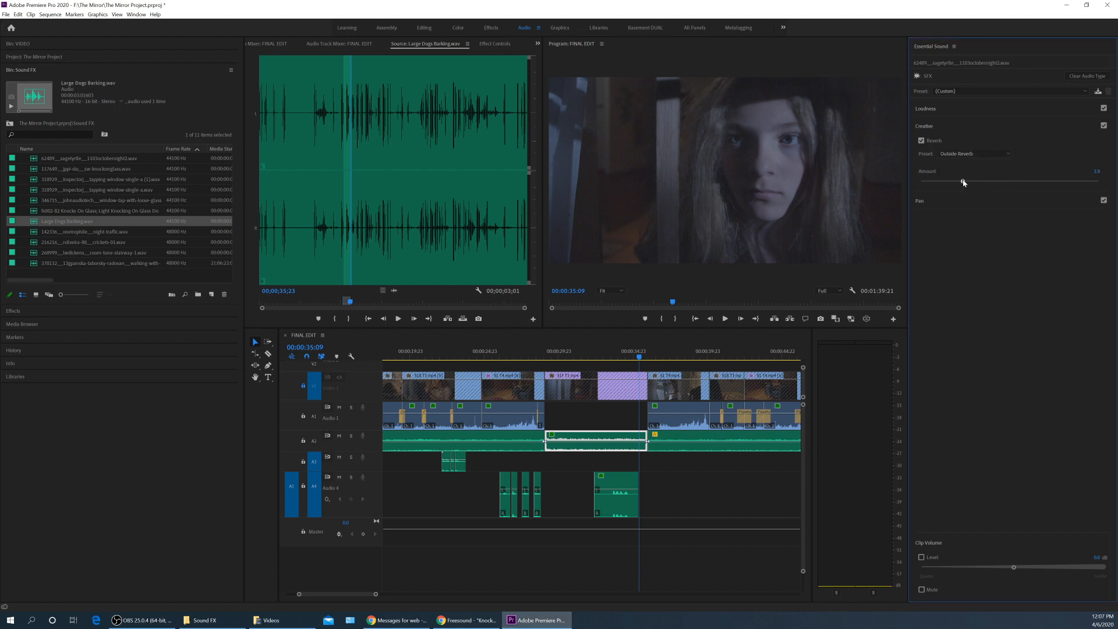
# Play the barking scene through the following cut to hear the ambience clip with reverb.
pyautogui.click(584, 358)
pyautogui.press('space')
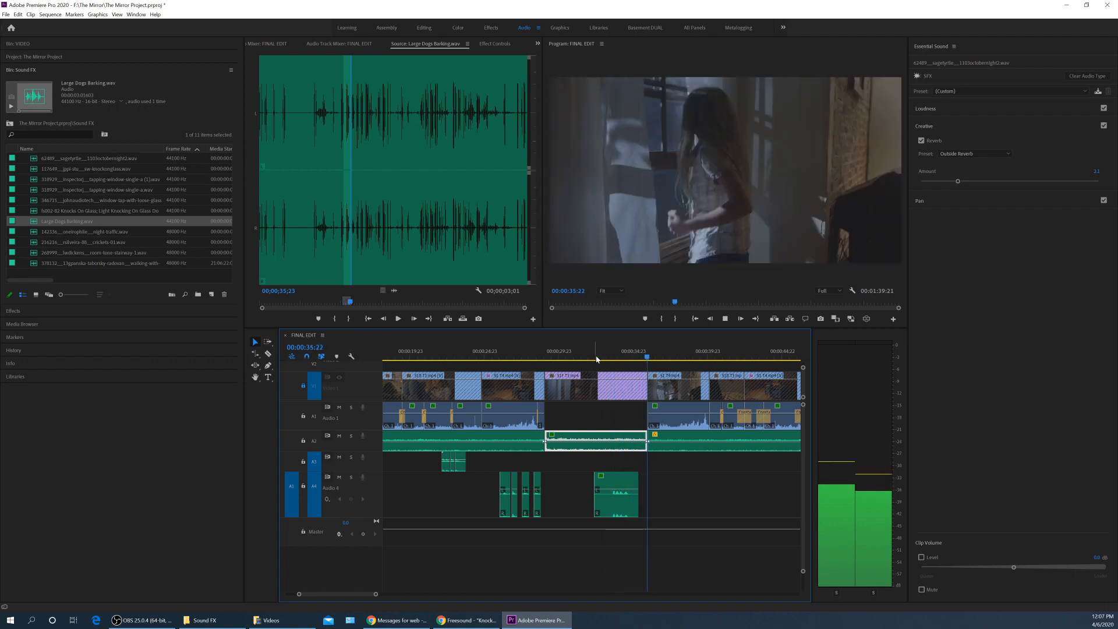
pyautogui.press('space')
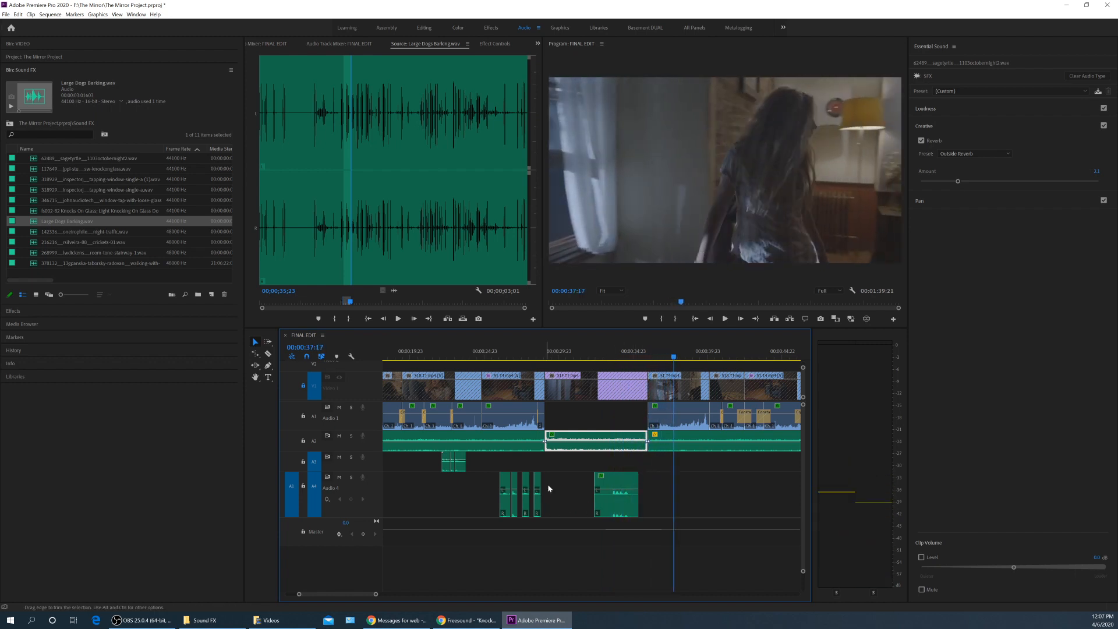
# Tag the four footsteps clips on Audio 4 as SFX and apply the Room Reverb preset to them.
pyautogui.moveTo(550, 475); pyautogui.dragTo(504, 491)
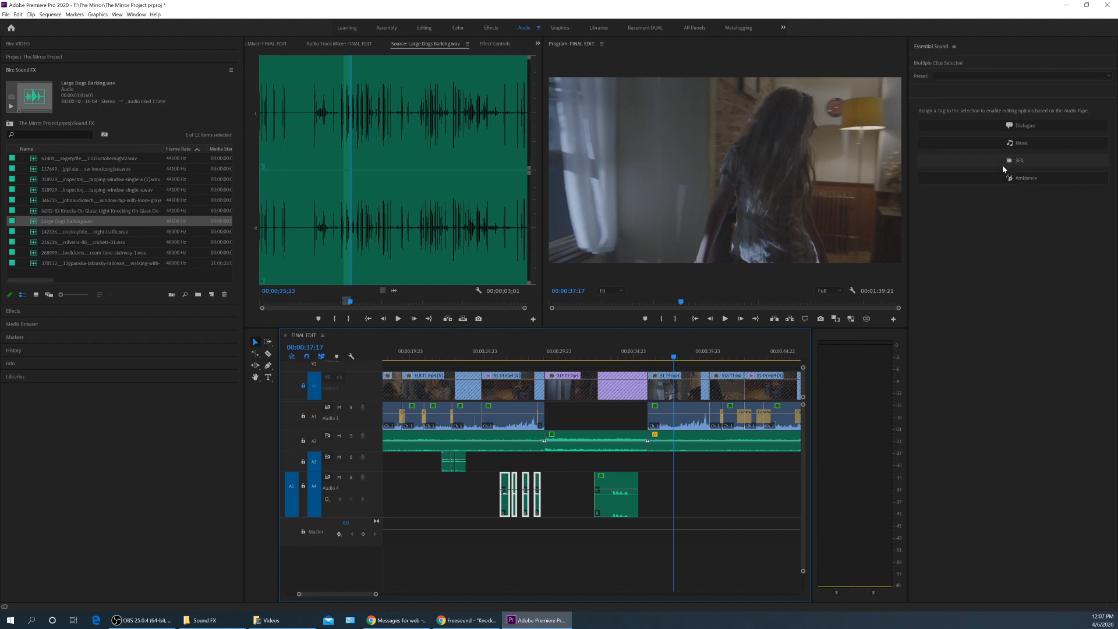
pyautogui.click(998, 198)
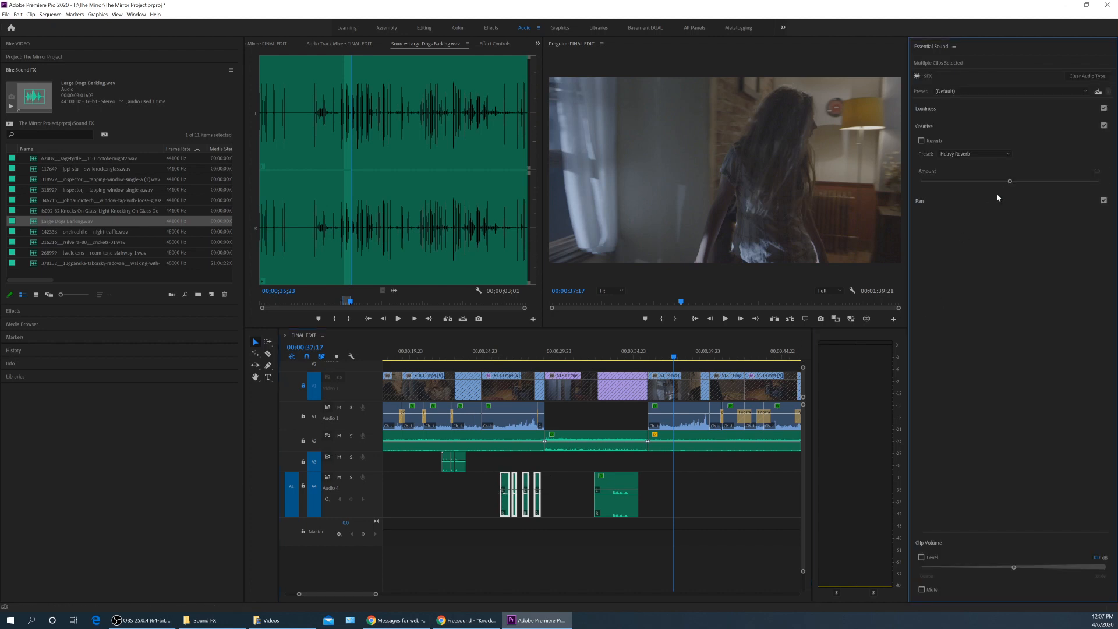
pyautogui.click(921, 140)
pyautogui.click(976, 154)
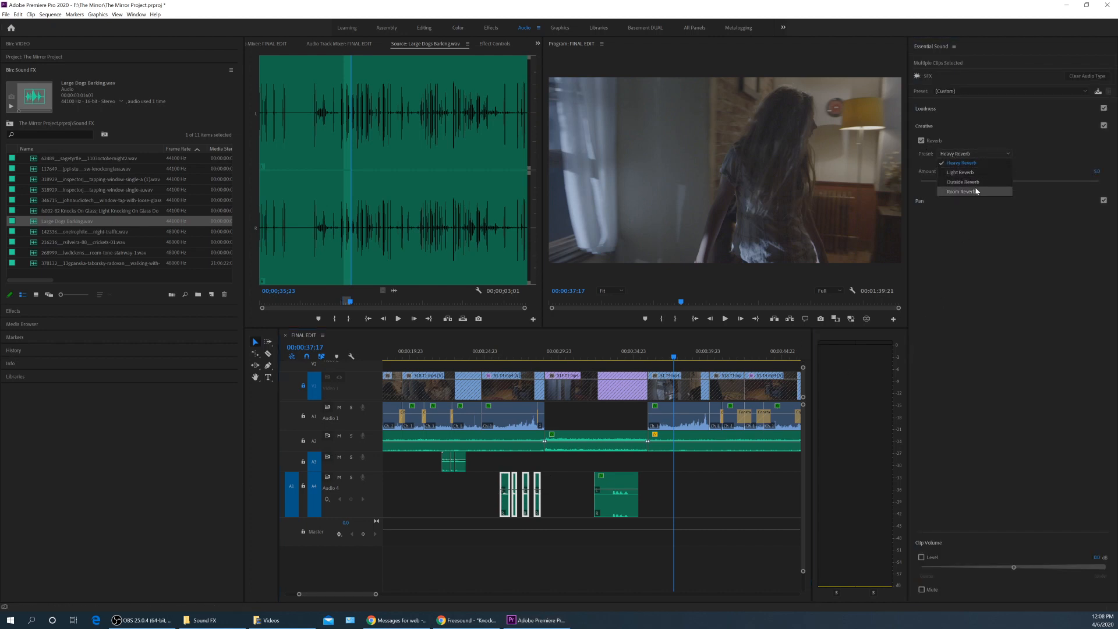
pyautogui.click(977, 191)
# Listen to the footsteps with reverb, adjust the audio gain of the four clips and play them again.
pyautogui.click(500, 352)
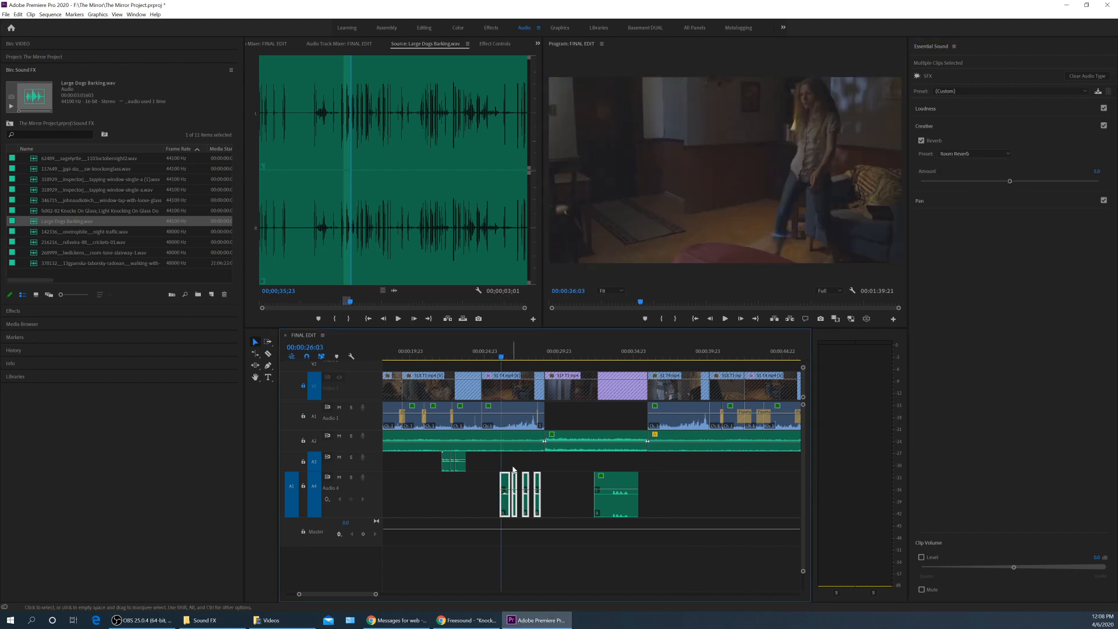
pyautogui.press('space')
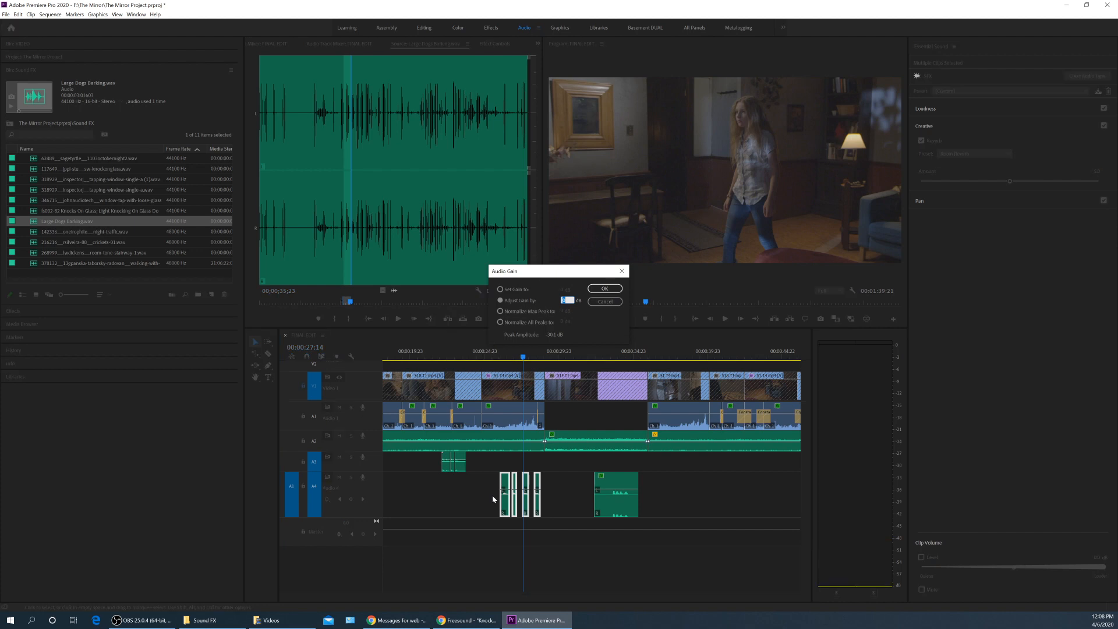
pyautogui.press('Return')
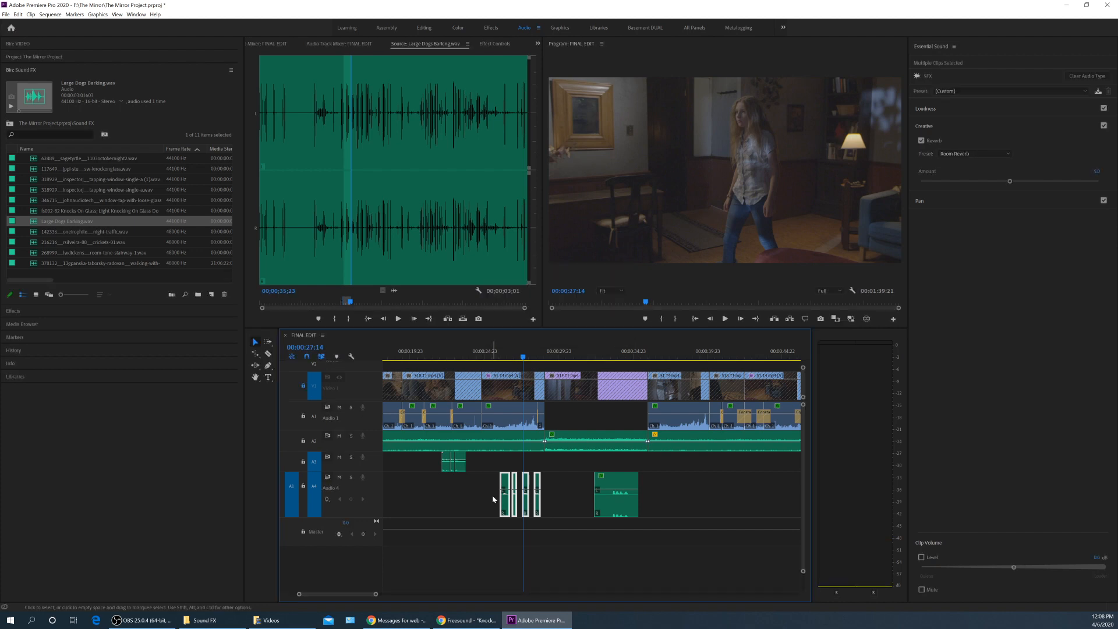
pyautogui.click(493, 351)
pyautogui.press('space')
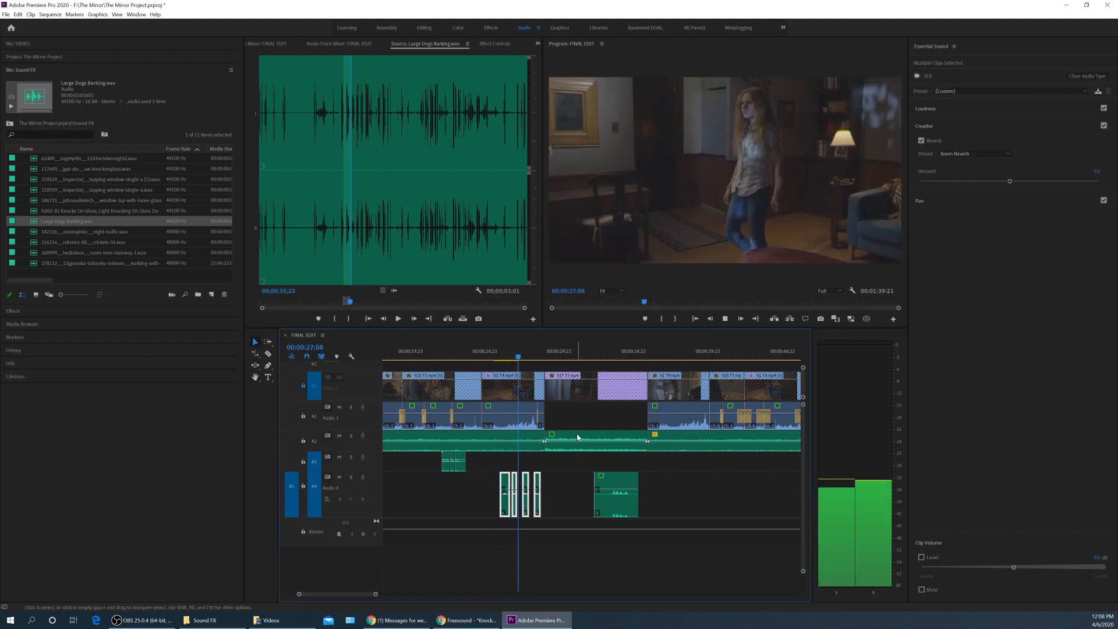
pyautogui.press('space')
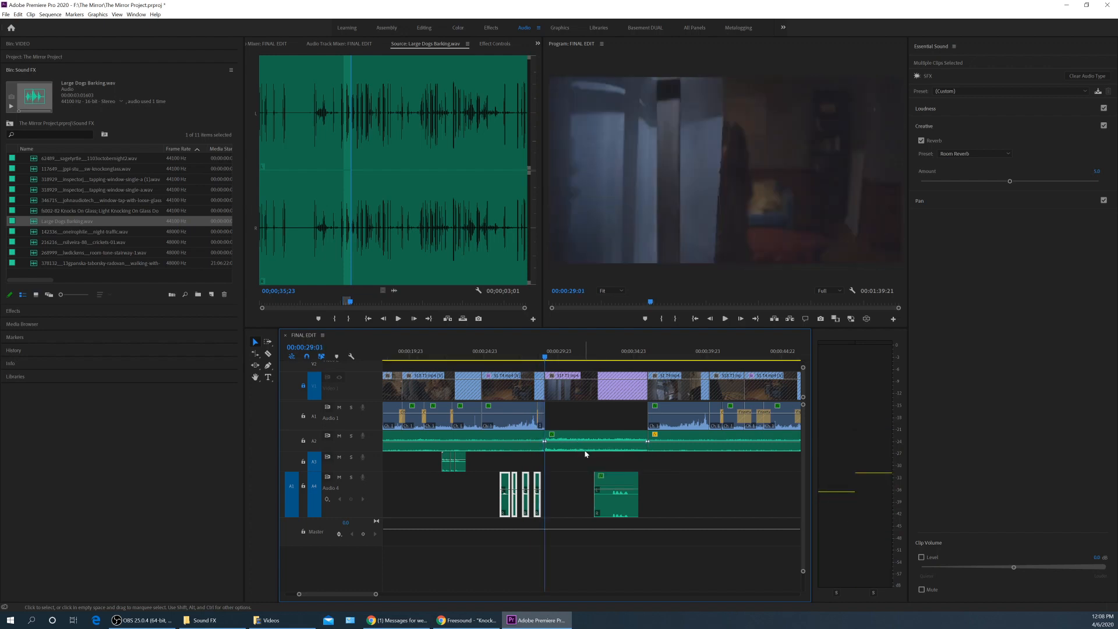
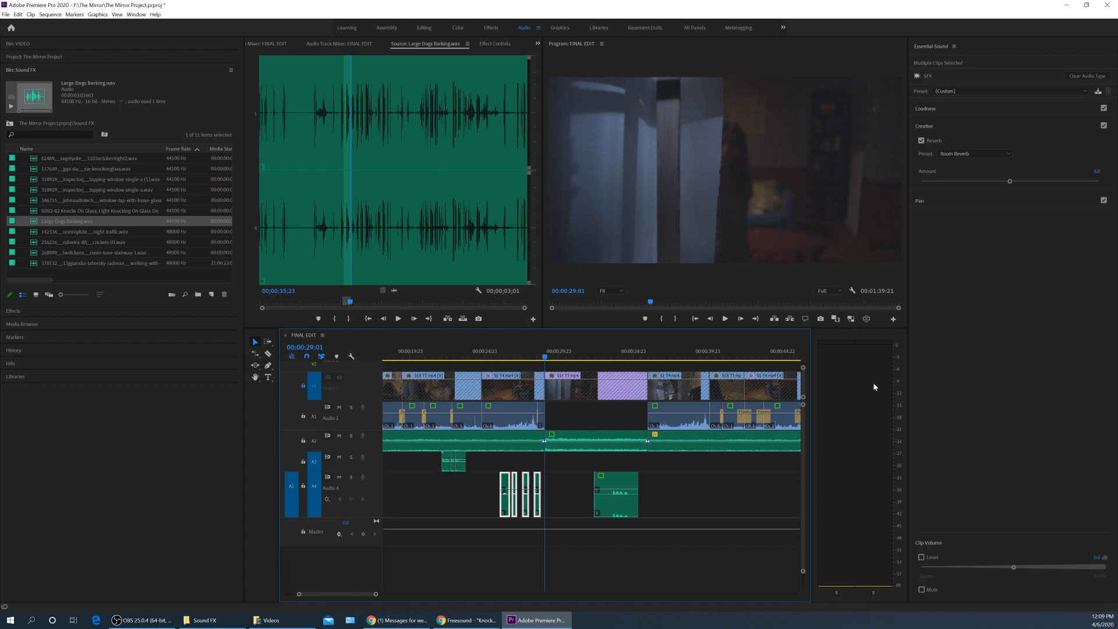
# Fit the whole FINAL EDIT sequence in the timeline, then switch to Chrome and open incompetech.com in a new tab.
pyautogui.click(691, 496)
pyautogui.press('\\')
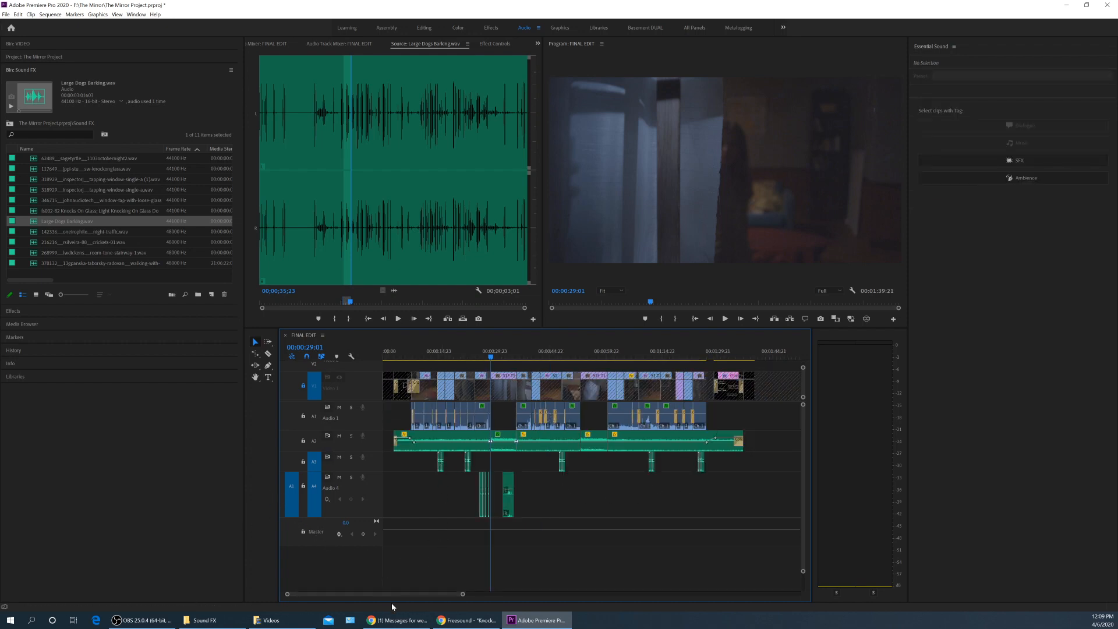
pyautogui.click(451, 621)
pyautogui.hotkey('ctrl', 't')
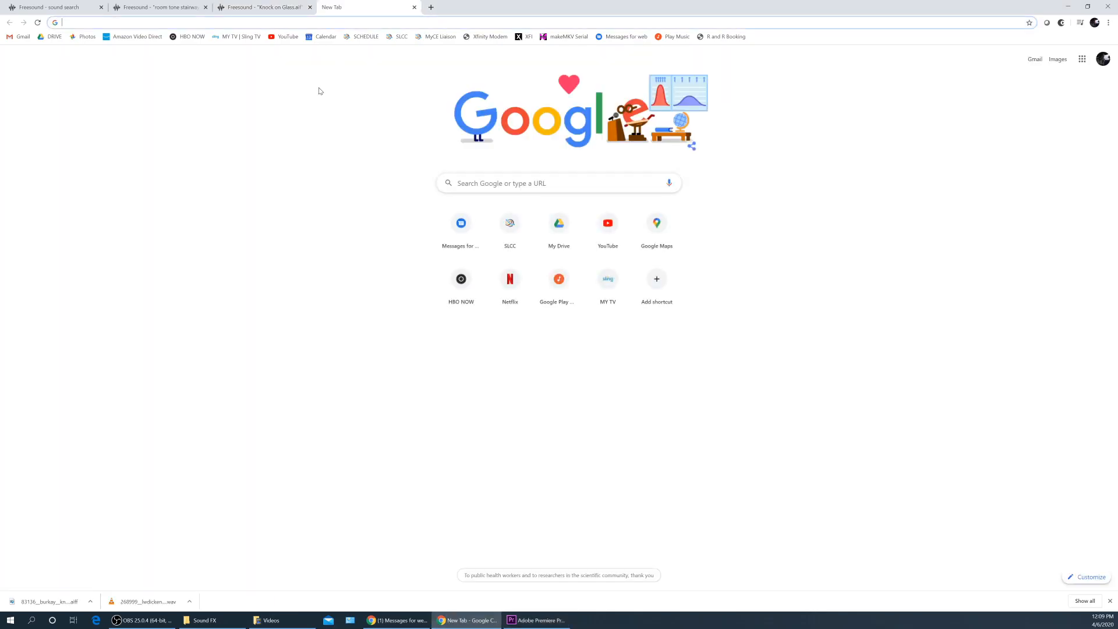
pyautogui.write('incomptech.co')
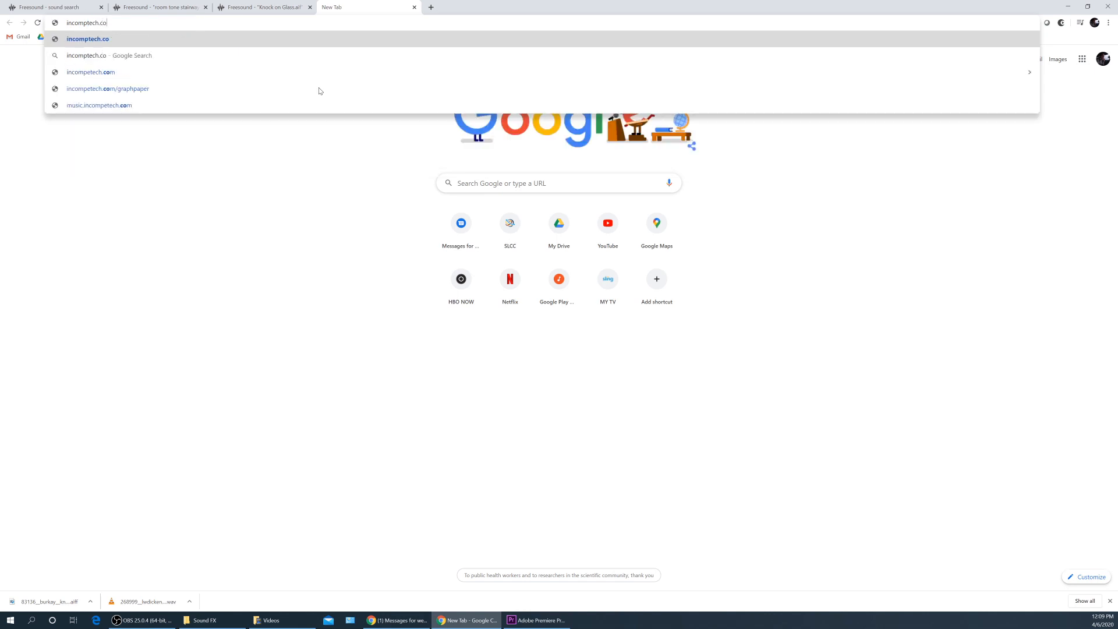
pyautogui.click(101, 71)
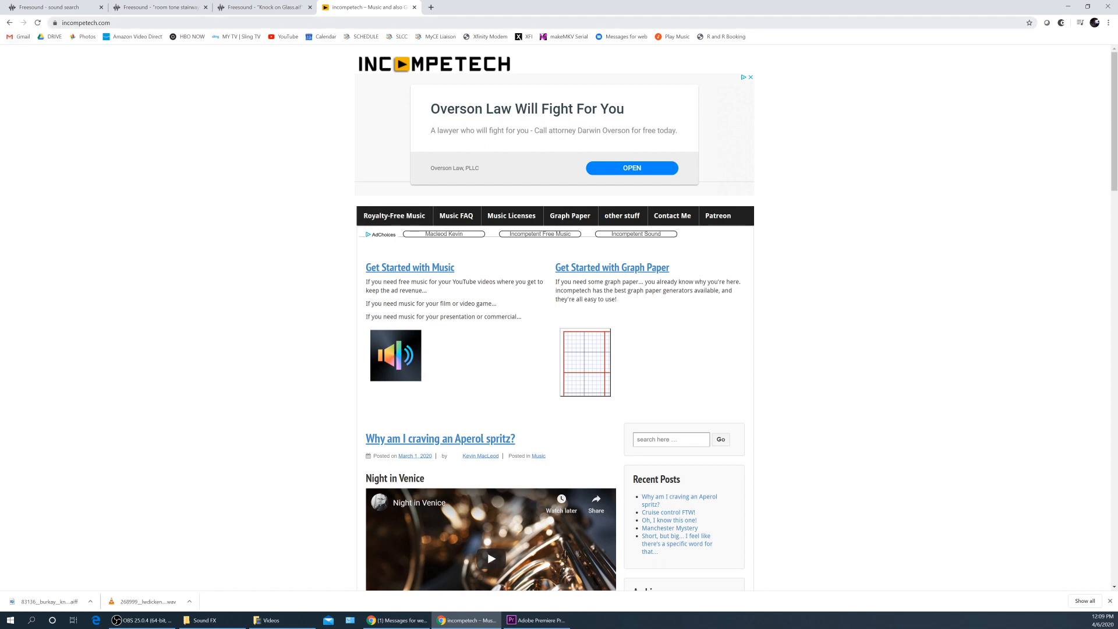
# Open Incompetech's royalty-free music section, browse the cinematic tracks and listen to the opening of Night Vigil.
pyautogui.click(392, 217)
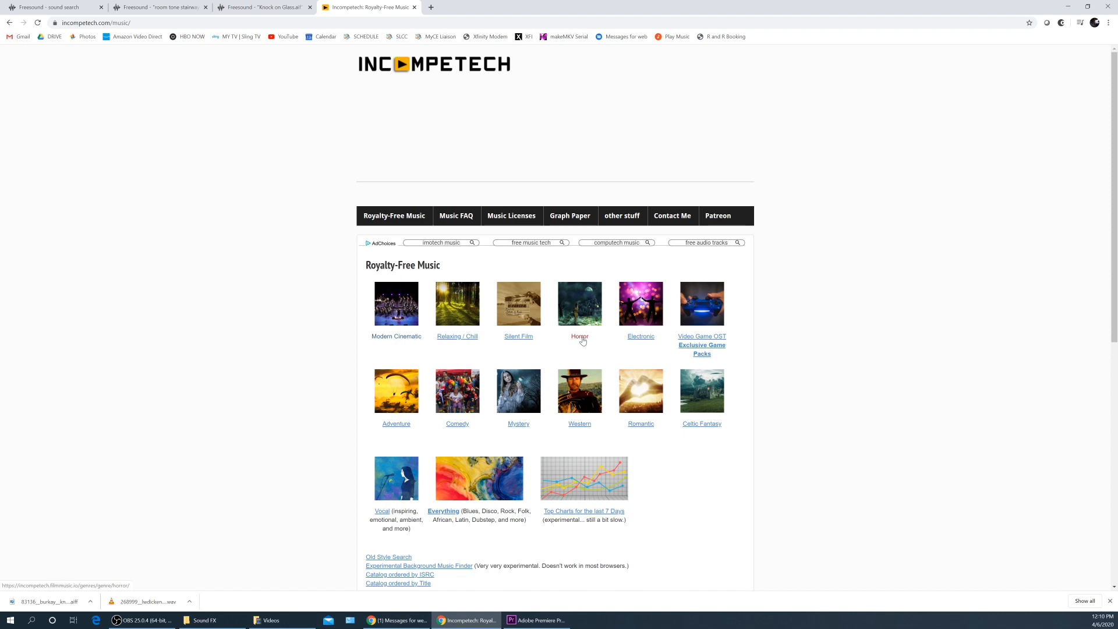
pyautogui.click(9, 23)
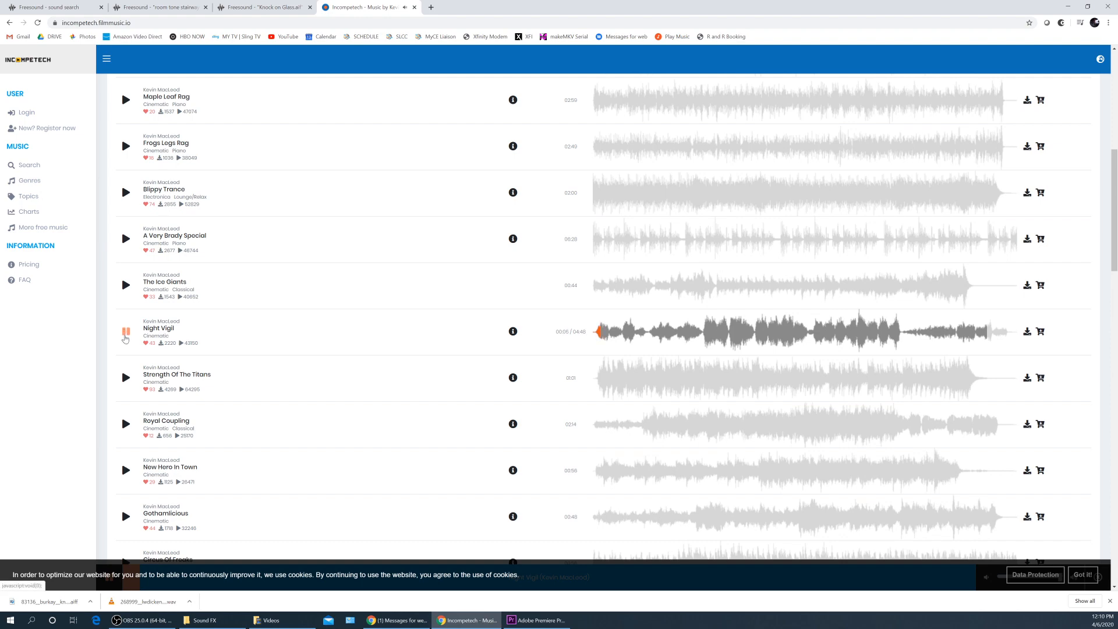
pyautogui.scroll(-2, 233, 321)
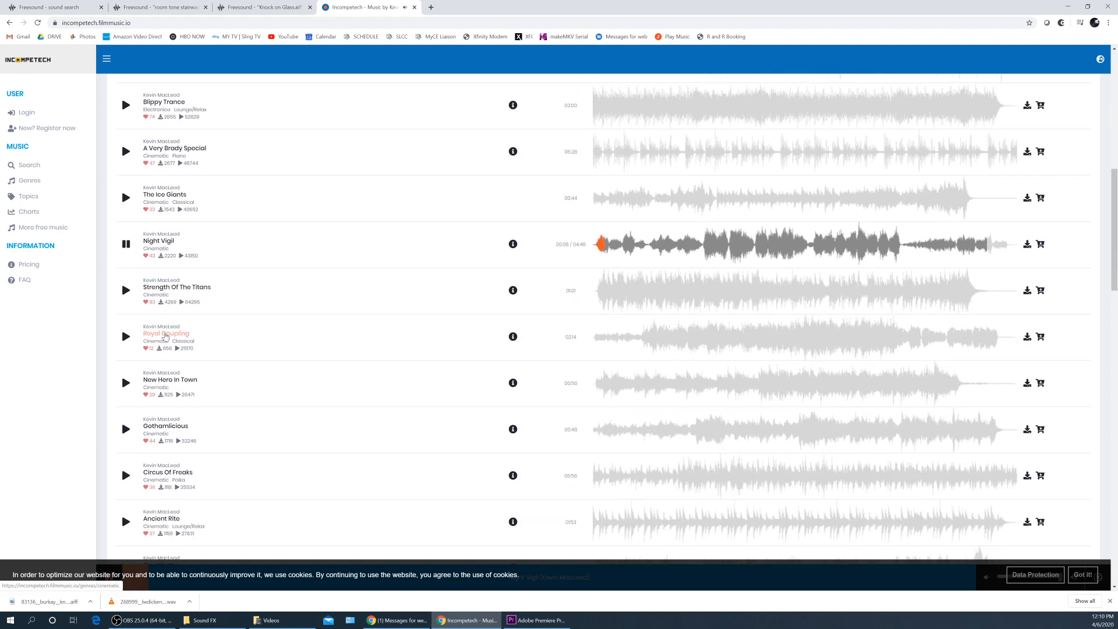
pyautogui.click(126, 244)
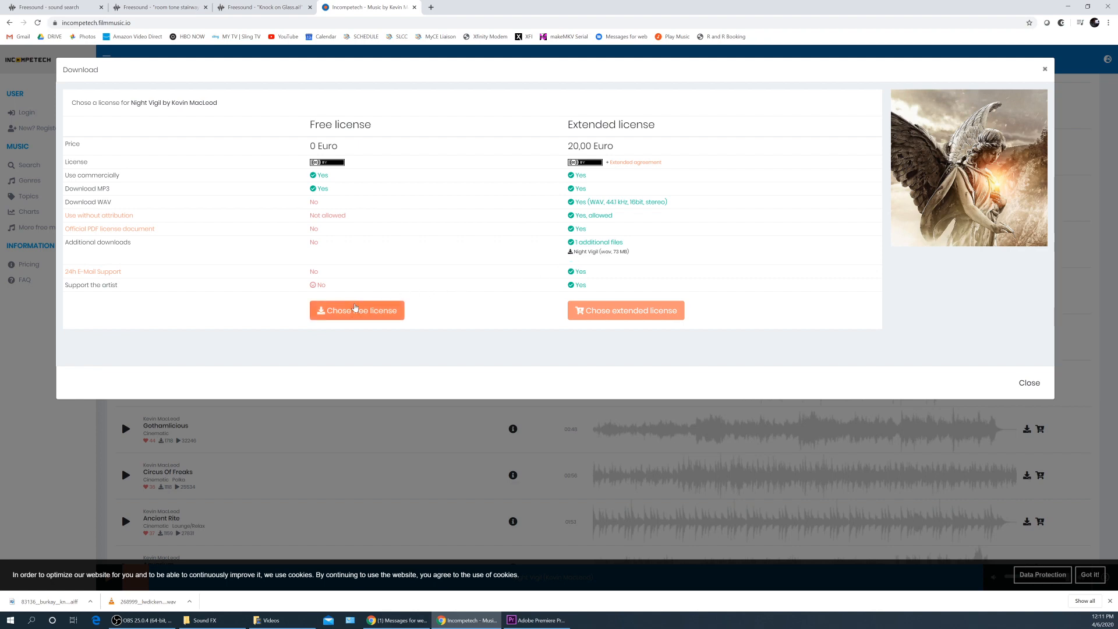
# Download Night Vigil under the free license, selecting its attribution text and agreeing to the terms.
pyautogui.click(347, 312)
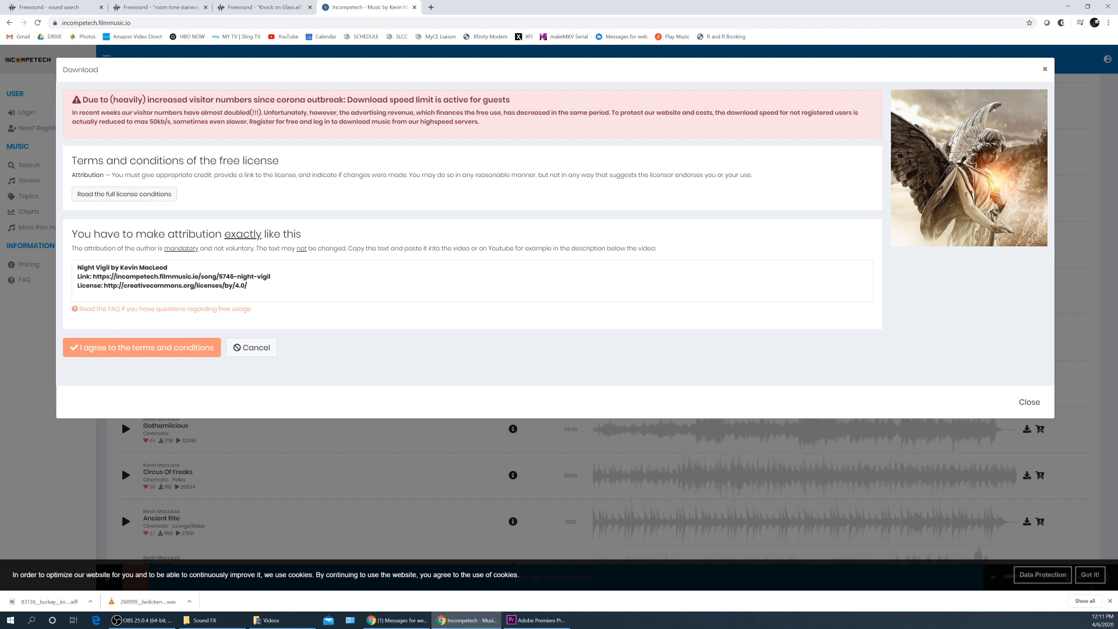
pyautogui.moveTo(248, 286); pyautogui.dragTo(77, 266)
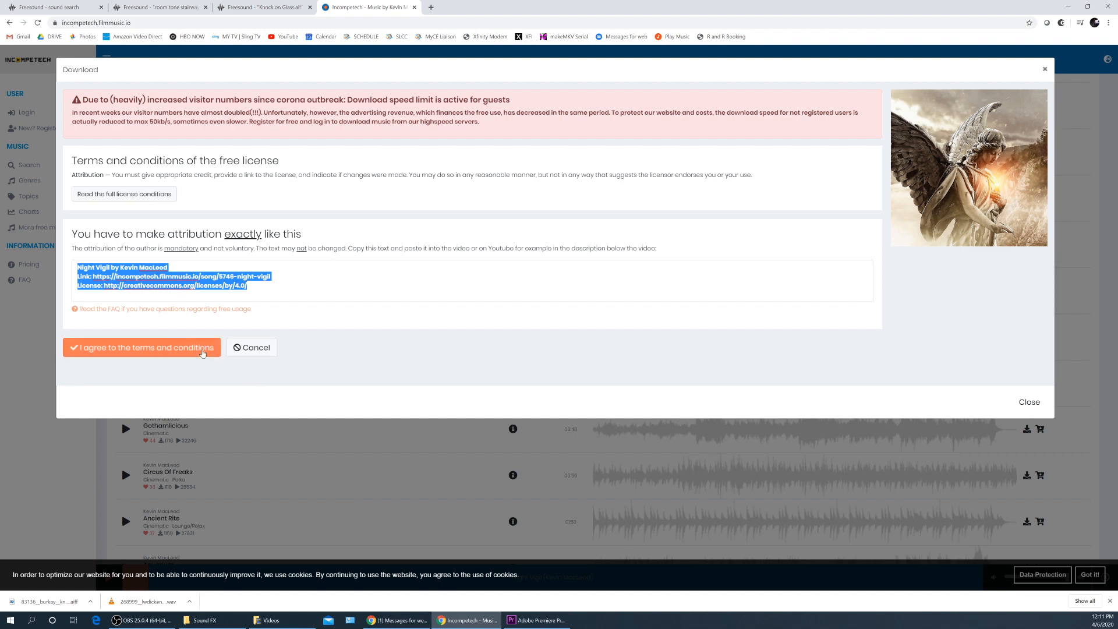
pyautogui.click(194, 352)
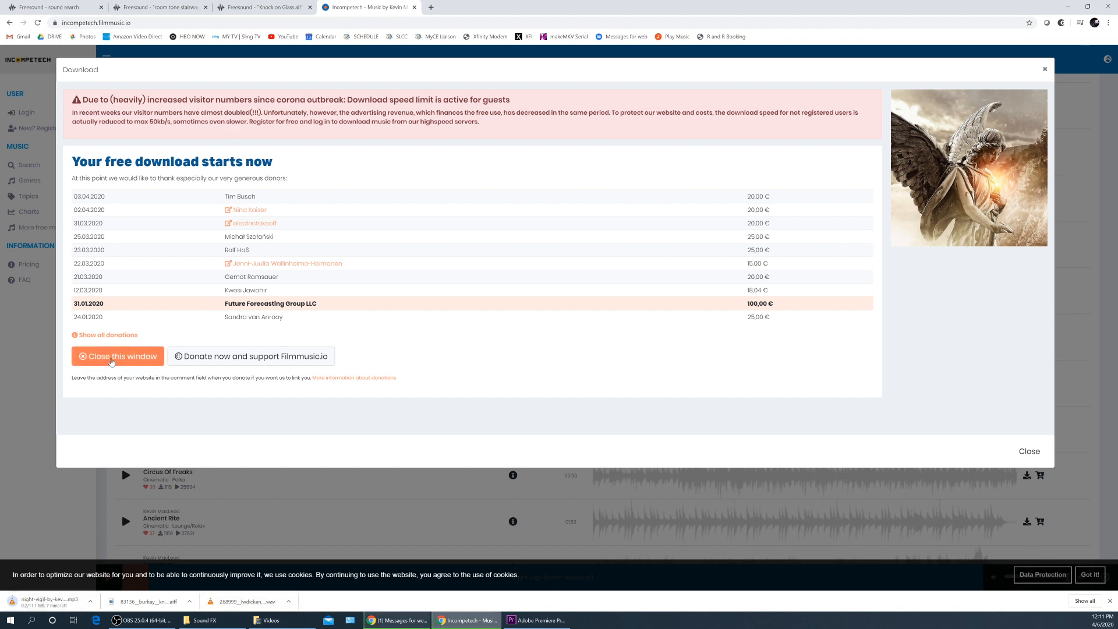
pyautogui.click(112, 361)
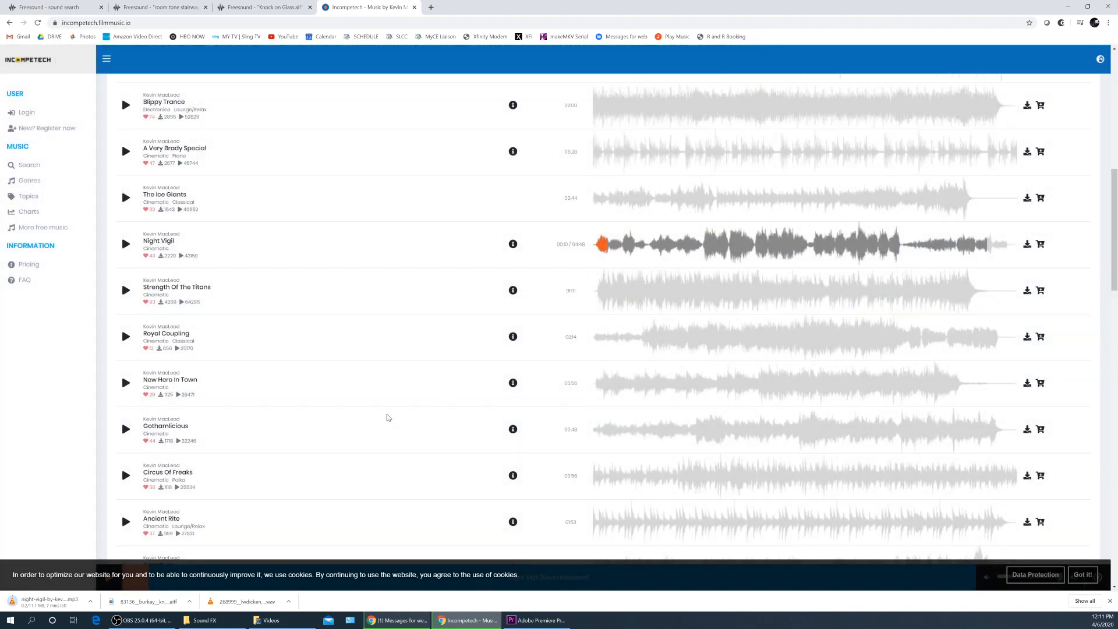
pyautogui.scroll(-2, 216, 486)
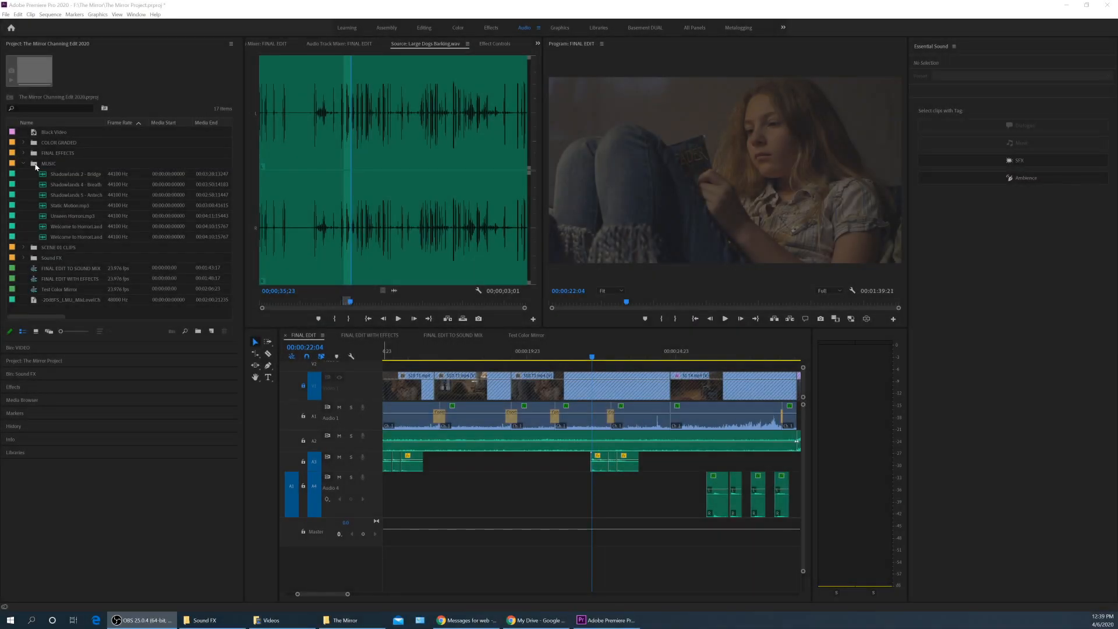
# Switch to Premiere Pro, open the MUSIC bin and widen its Name column to show the full track names.
pyautogui.click(36, 166)
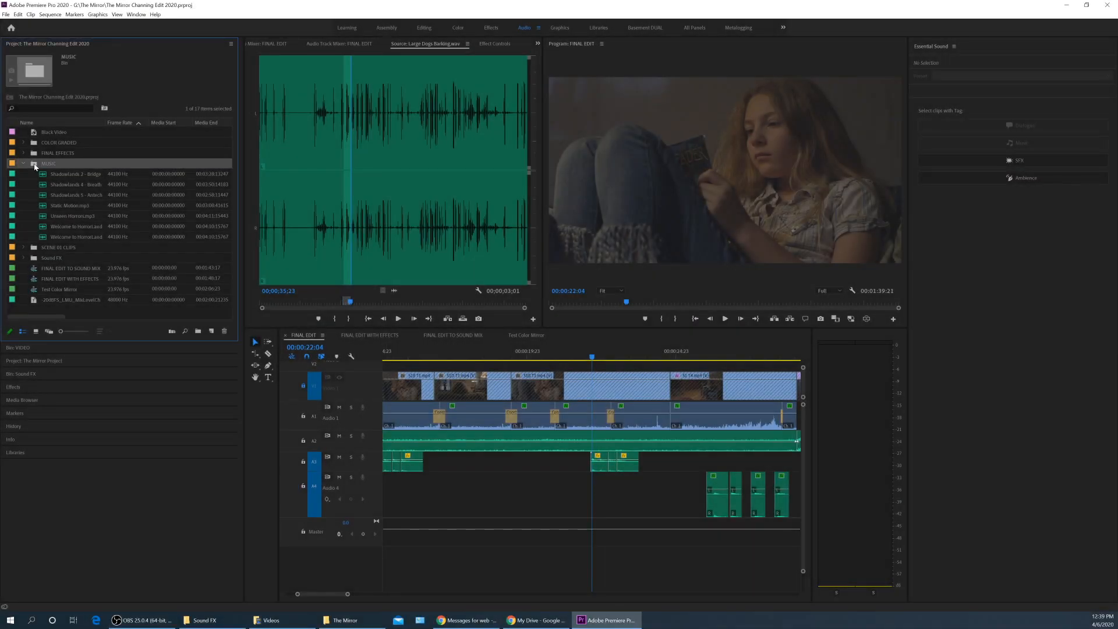
pyautogui.doubleClick(35, 166)
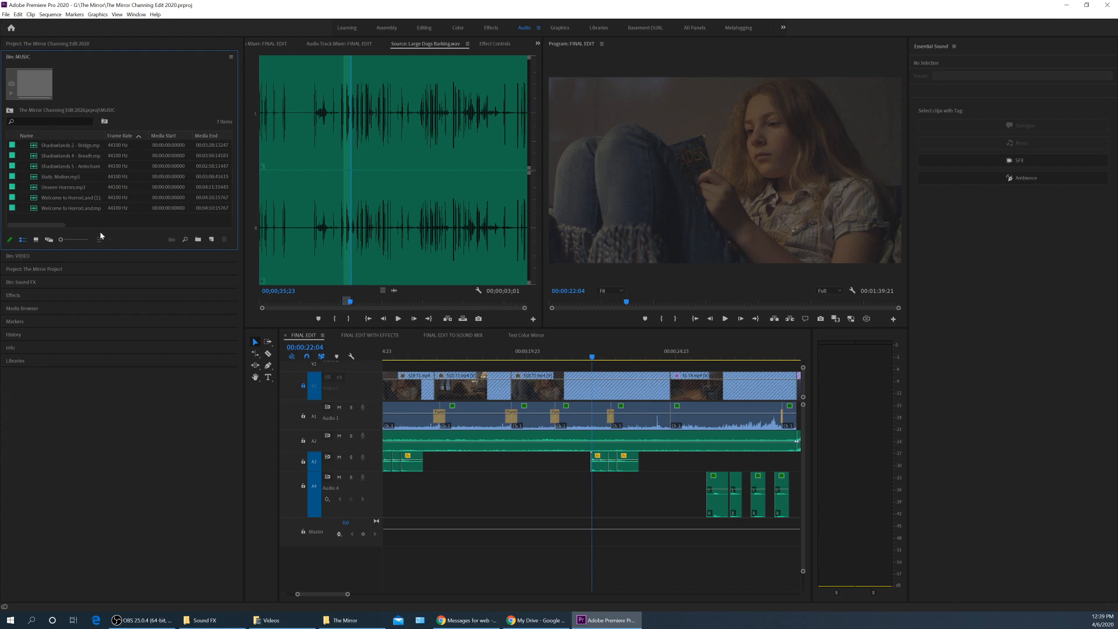
pyautogui.moveTo(105, 135); pyautogui.dragTo(134, 135)
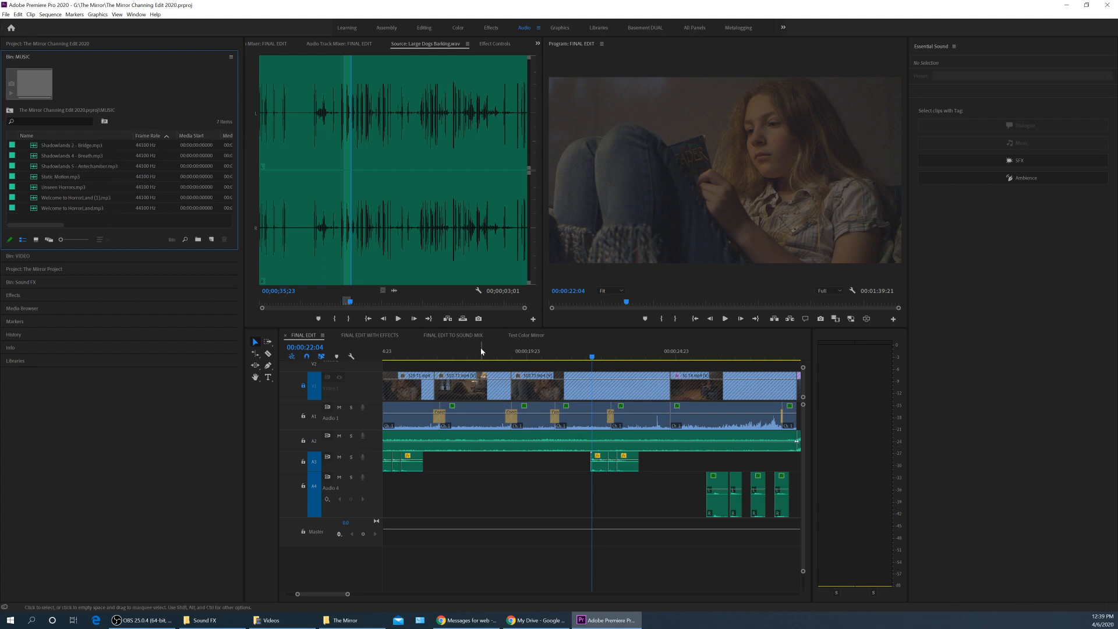
# Play FINAL EDIT from the beginning through the title and the first shots of the girl reading.
pyautogui.click(454, 352)
pyautogui.press('Home')
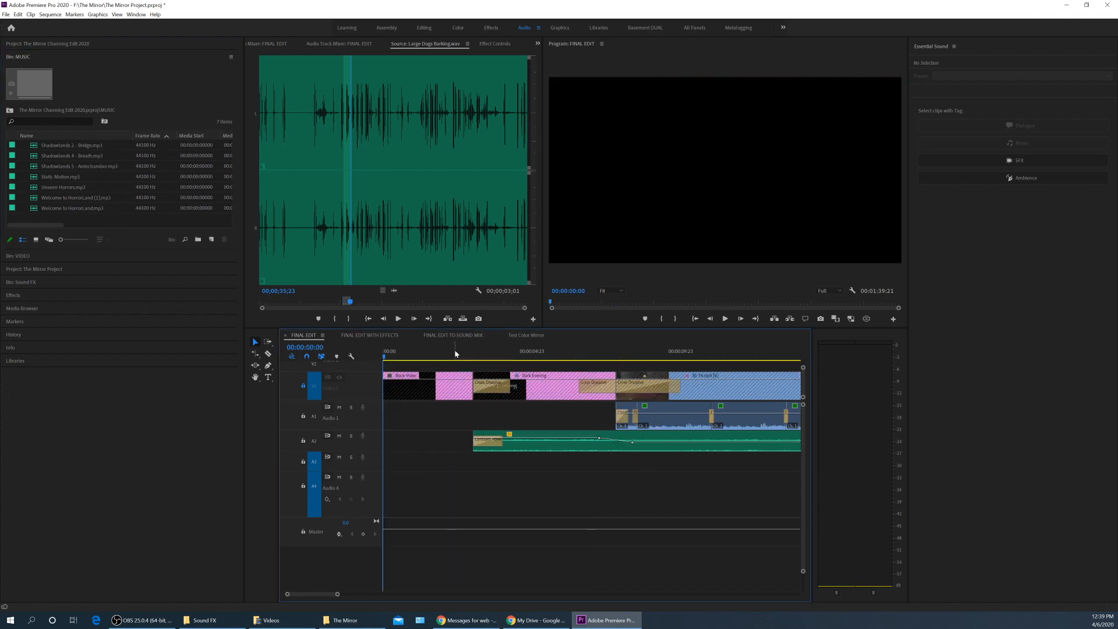
pyautogui.press('space')
pyautogui.click(456, 353)
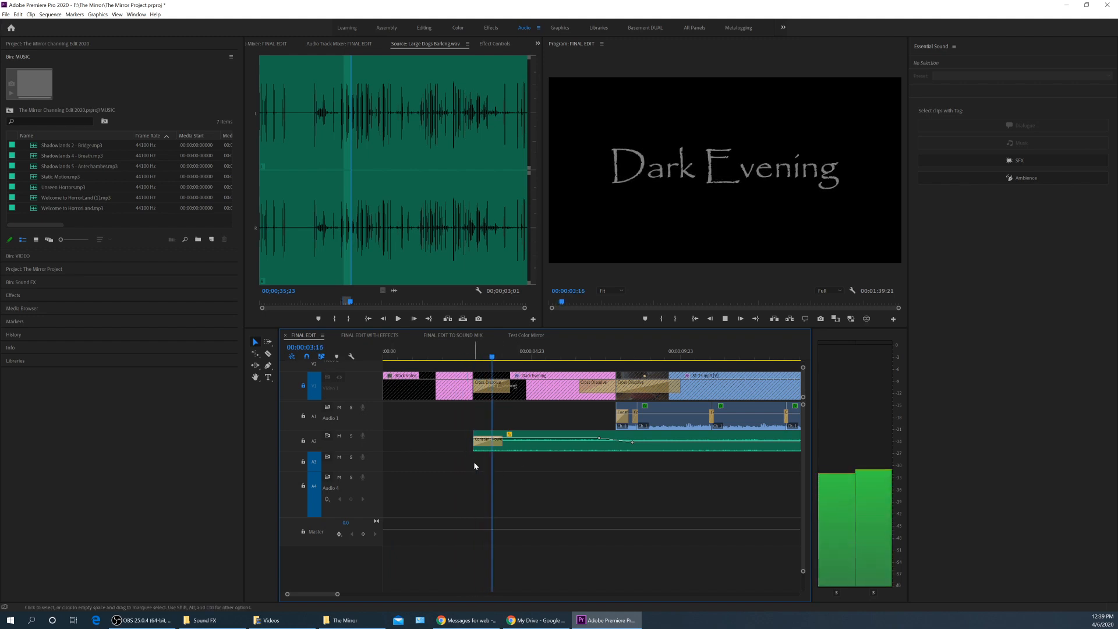
pyautogui.press('-')
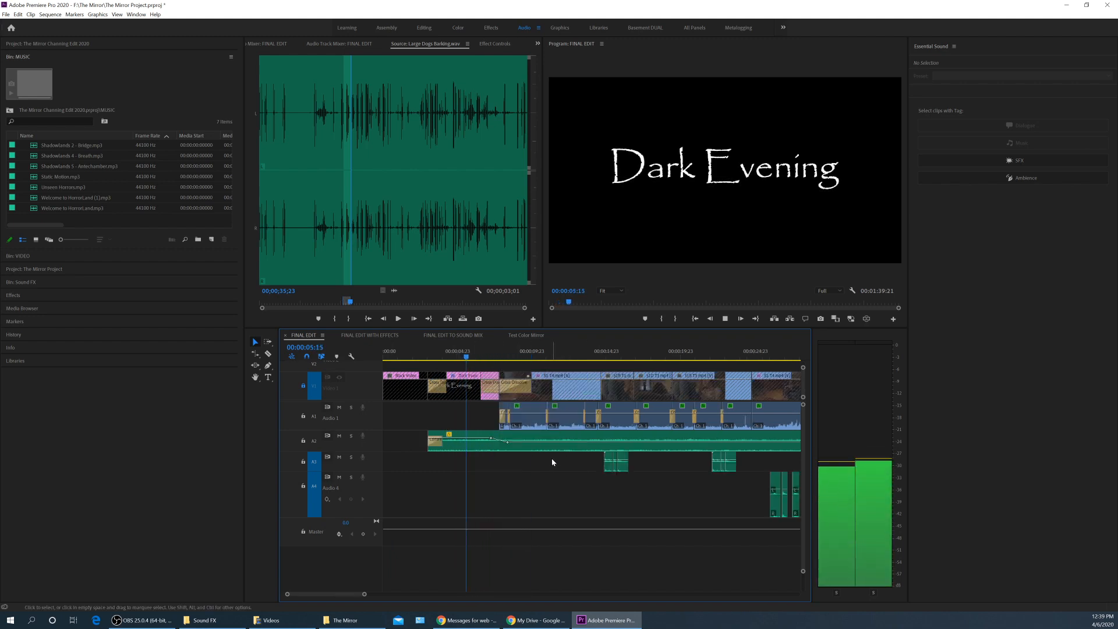
pyautogui.press('-')
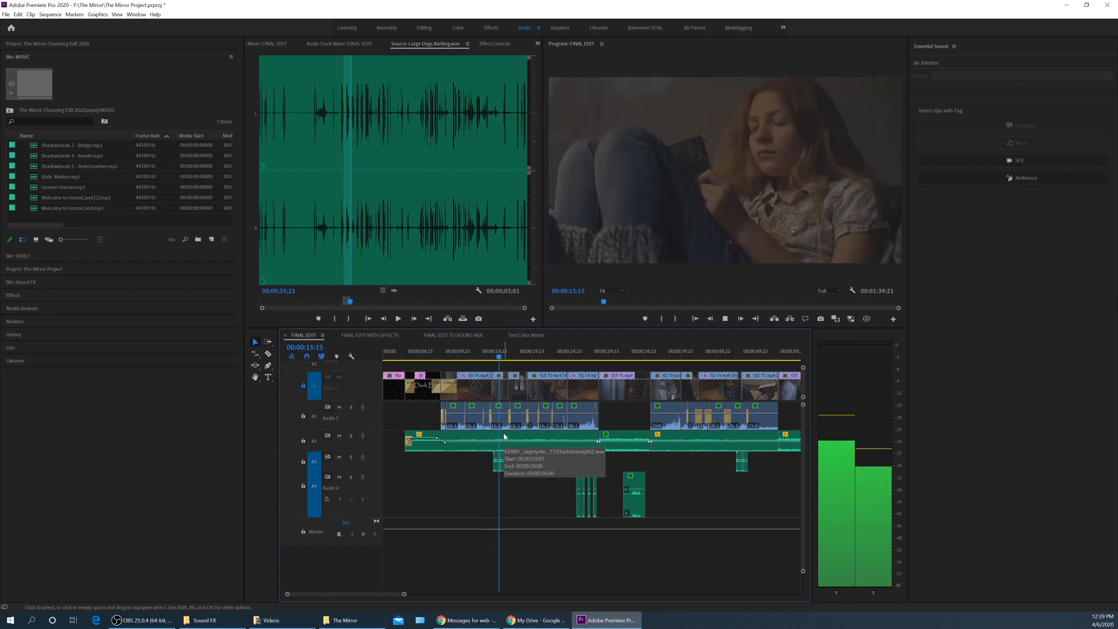
pyautogui.press('space')
pyautogui.doubleClick(49, 198)
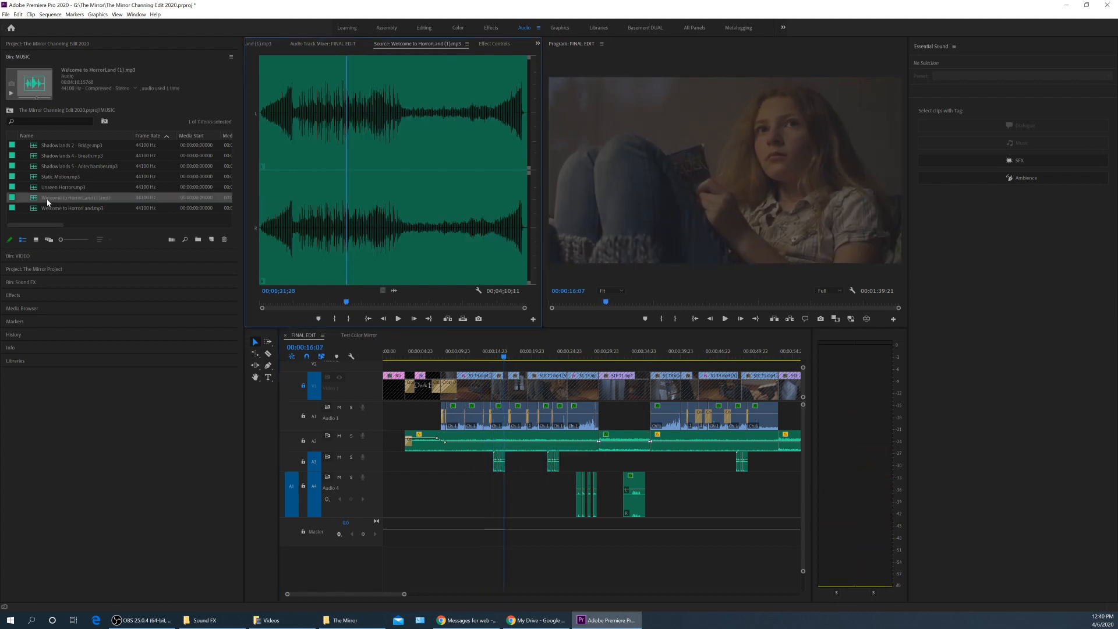
pyautogui.press('Up')
pyautogui.press('Up')
pyautogui.press('Up')
pyautogui.press('Up')
pyautogui.press('Up')
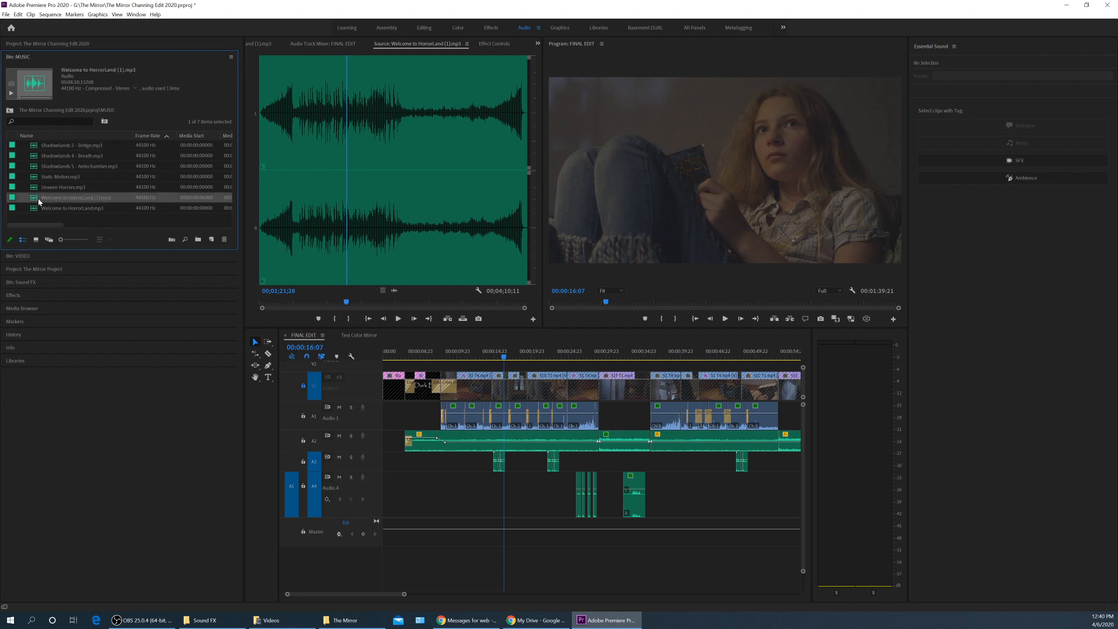
# Load Welcome to HorrorLand.mp3 into the Source Monitor and listen briefly to its early section.
pyautogui.doubleClick(41, 207)
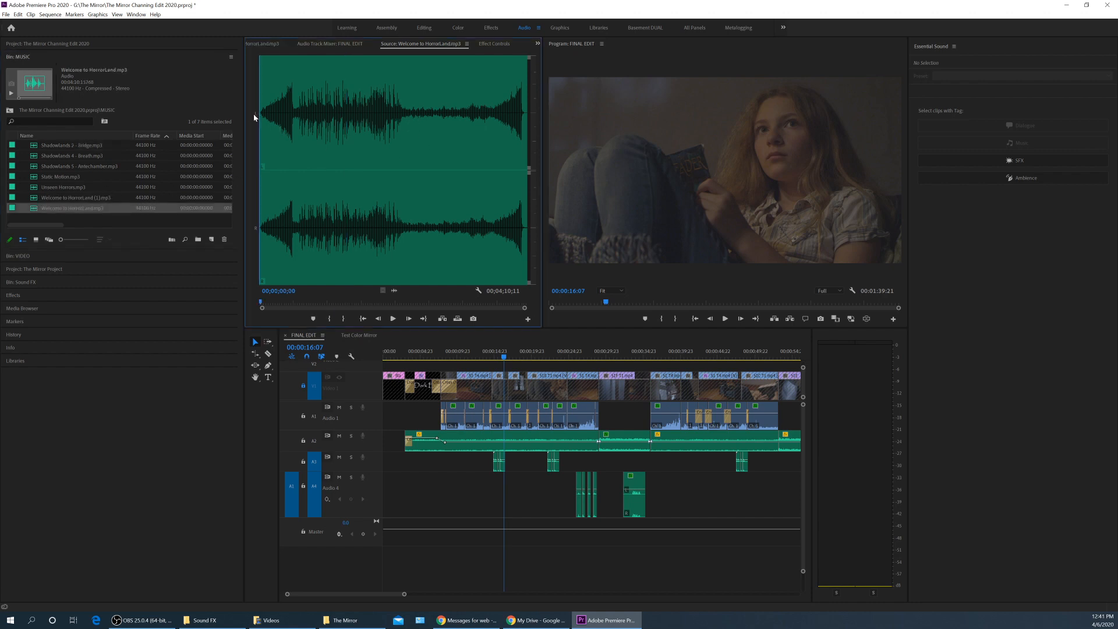
pyautogui.click(264, 98)
pyautogui.click(284, 106)
pyautogui.press('space')
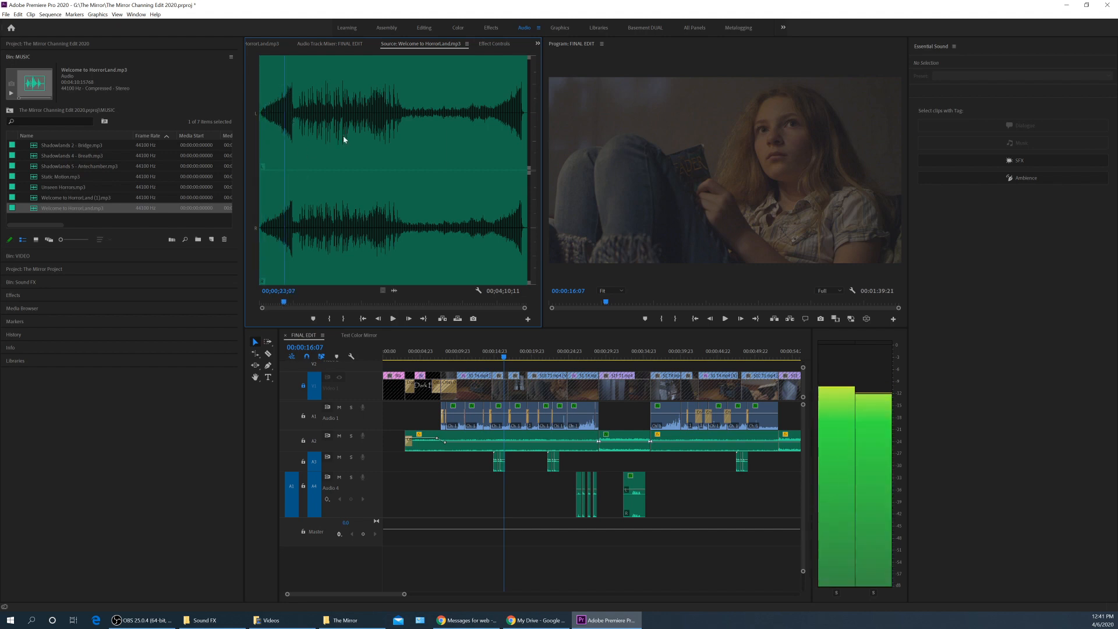
pyautogui.press('space')
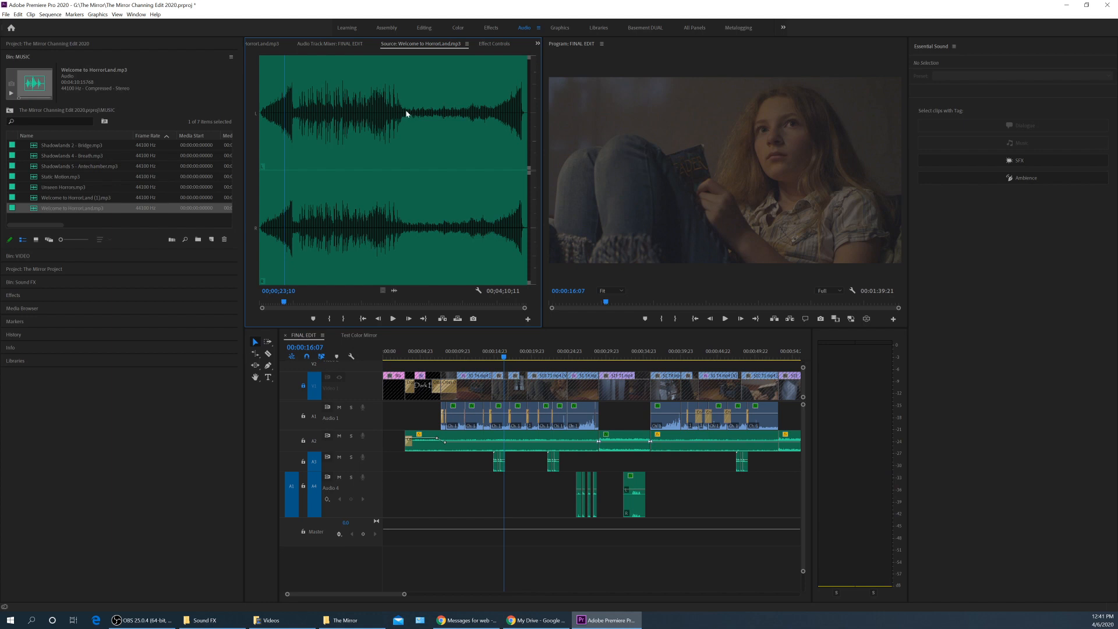
# Listen to the quiet passage past the middle of Welcome to HorrorLand.mp3 and set an In point at 00;02;23;00.
pyautogui.click(406, 114)
pyautogui.press('=')
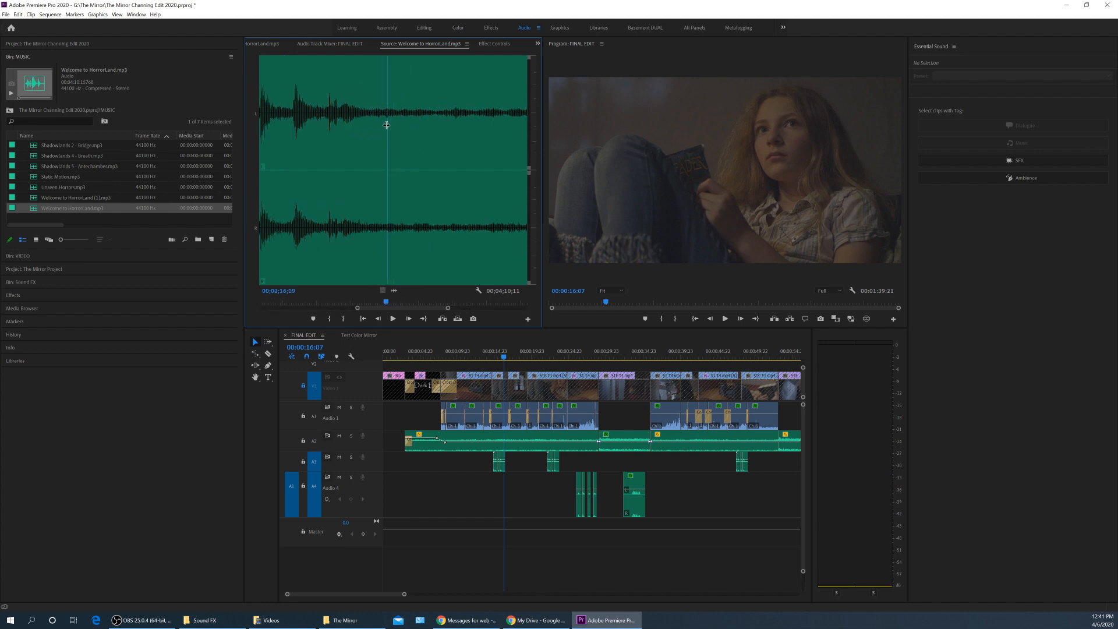
pyautogui.click(377, 127)
pyautogui.press('space')
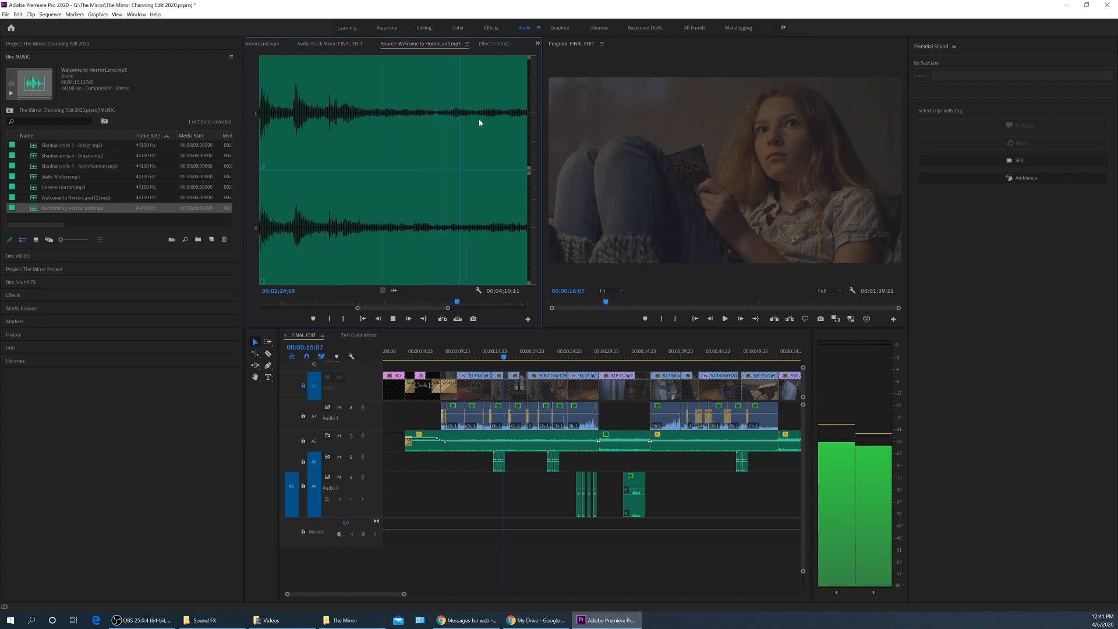
pyautogui.moveTo(444, 128); pyautogui.dragTo(438, 129)
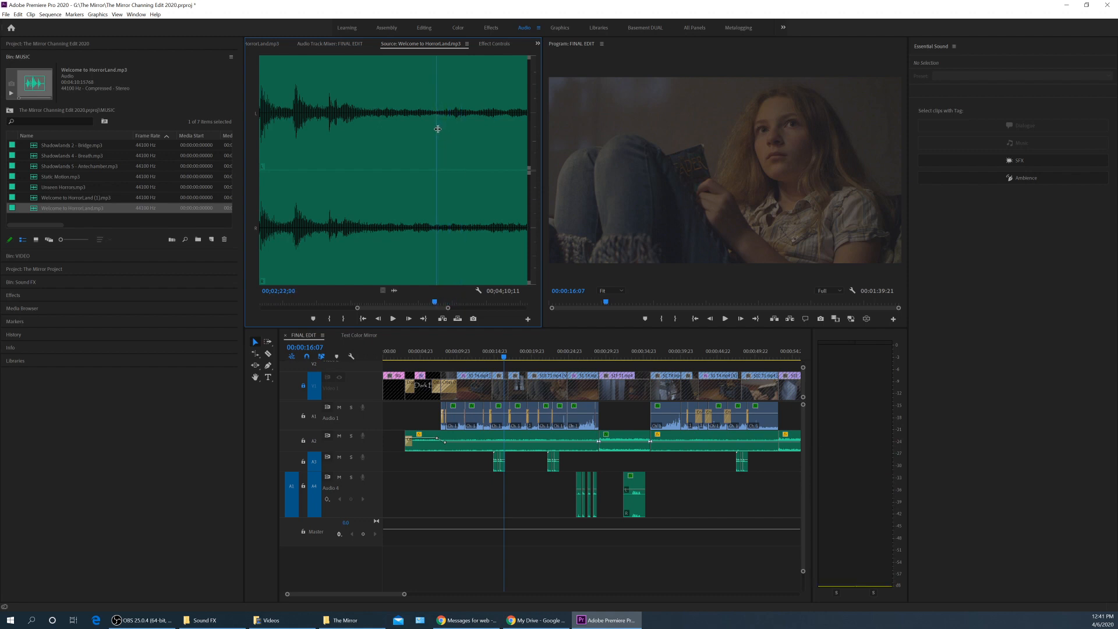
pyautogui.press('i')
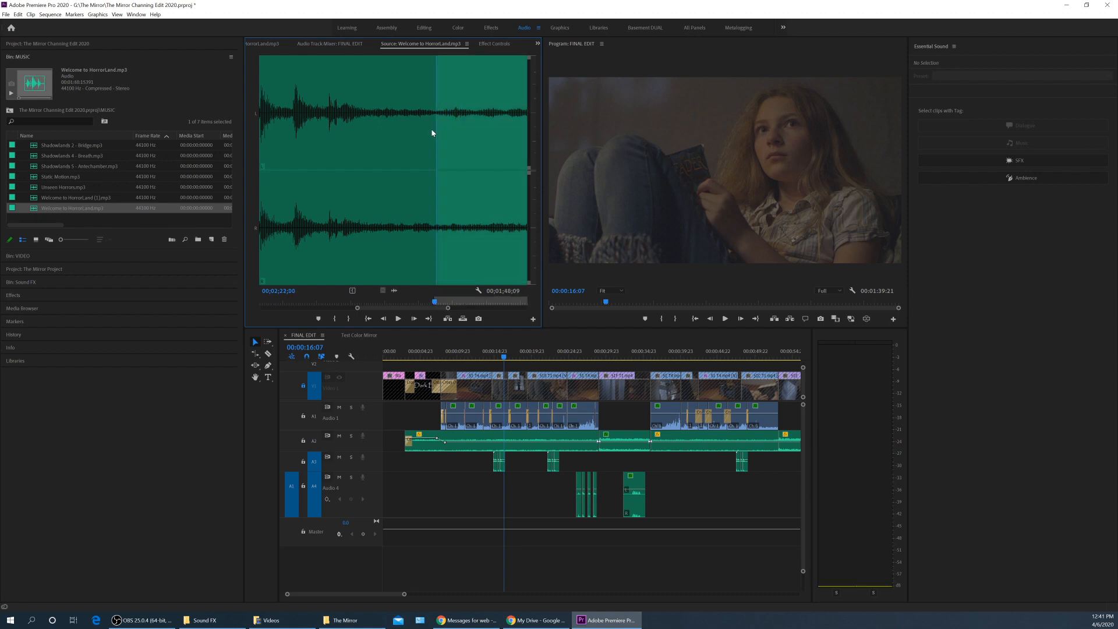
# Play the music from its In point and set an Out point at 00;03;13;08.
pyautogui.press('space')
pyautogui.press('-')
pyautogui.press('-')
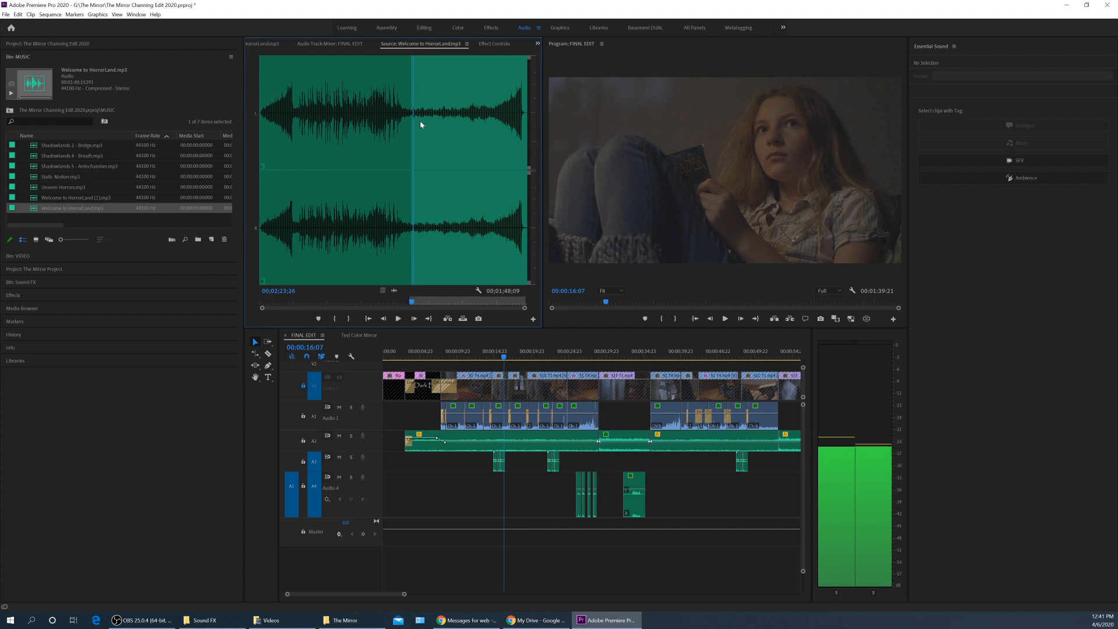
pyautogui.click(467, 127)
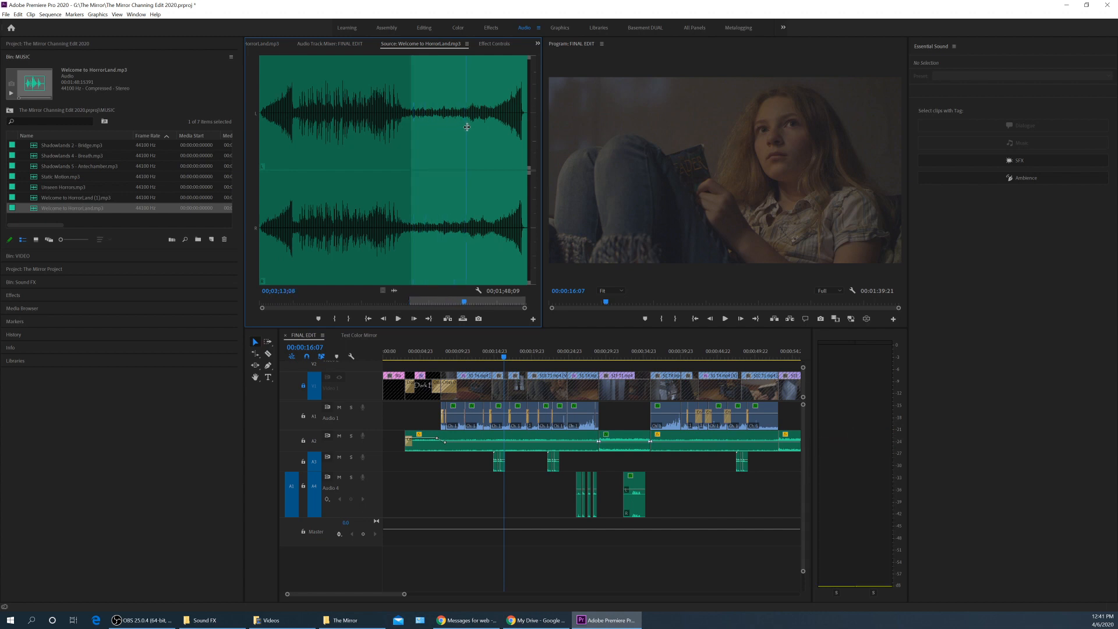
pyautogui.press('o')
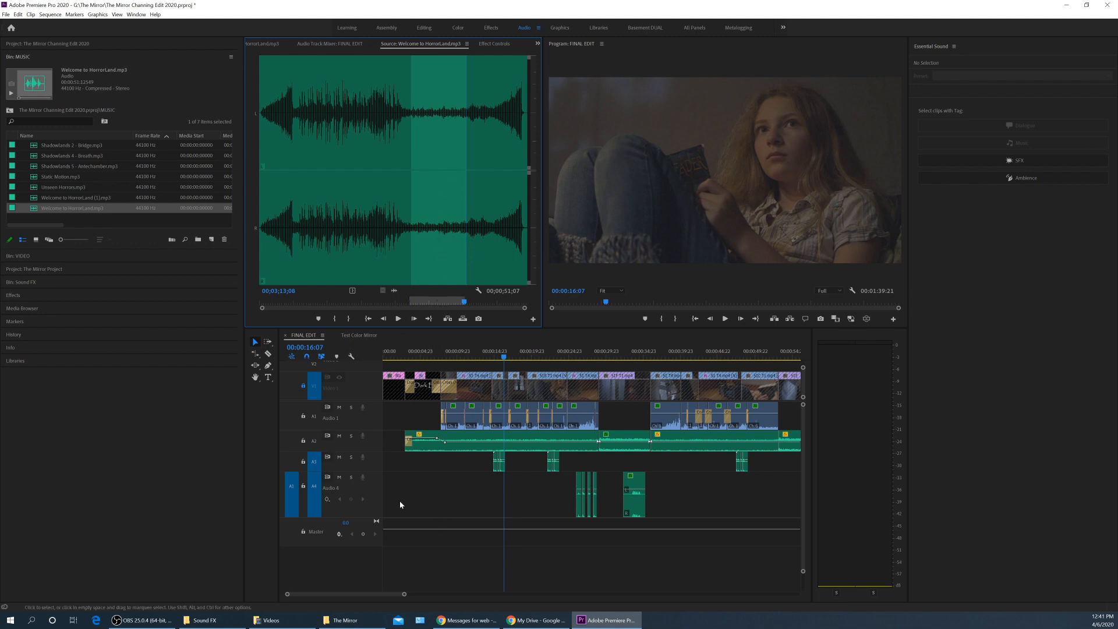
# Add an audio track below Audio 4 in FINAL EDIT and enlarge its height.
pyautogui.rightClick(371, 492)
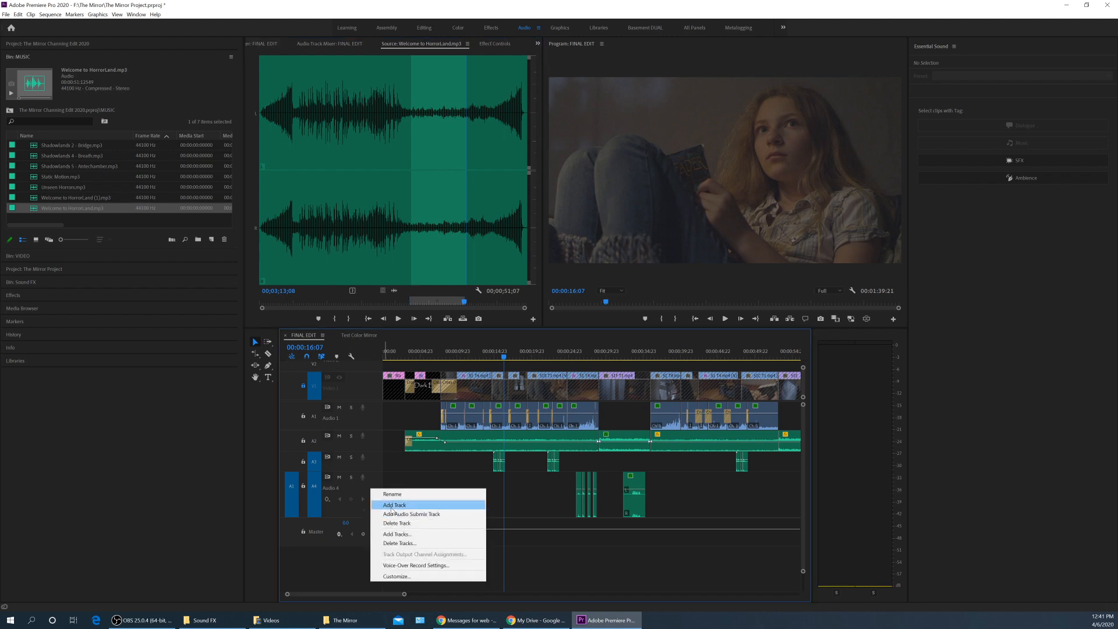
pyautogui.click(392, 511)
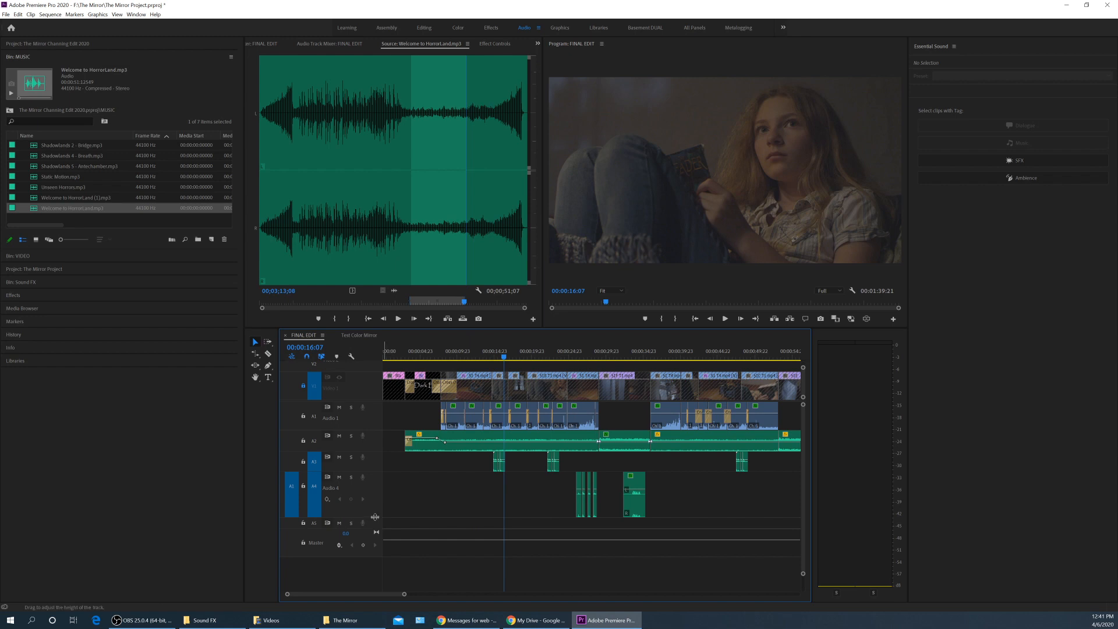
pyautogui.moveTo(378, 518)
pyautogui.mouseDown()
pyautogui.moveTo(377, 495)
pyautogui.moveTo(380, 528)
pyautogui.mouseUp()
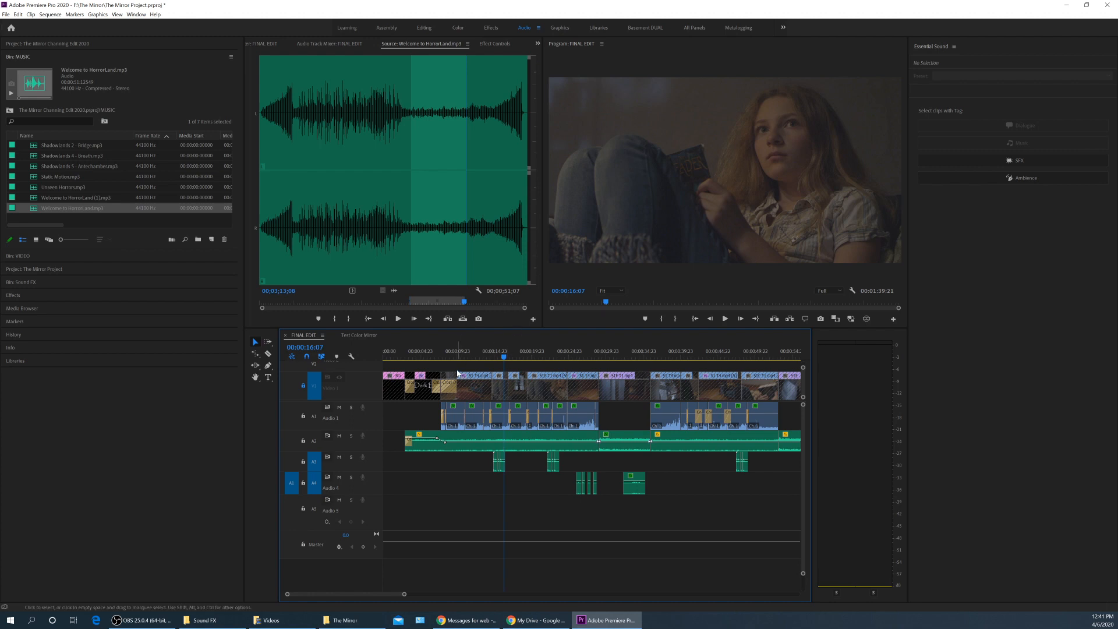
# Place the marked music section on the new audio track at 00:00:15:14 and play its start with the knocks.
pyautogui.moveTo(393, 291); pyautogui.dragTo(499, 513)
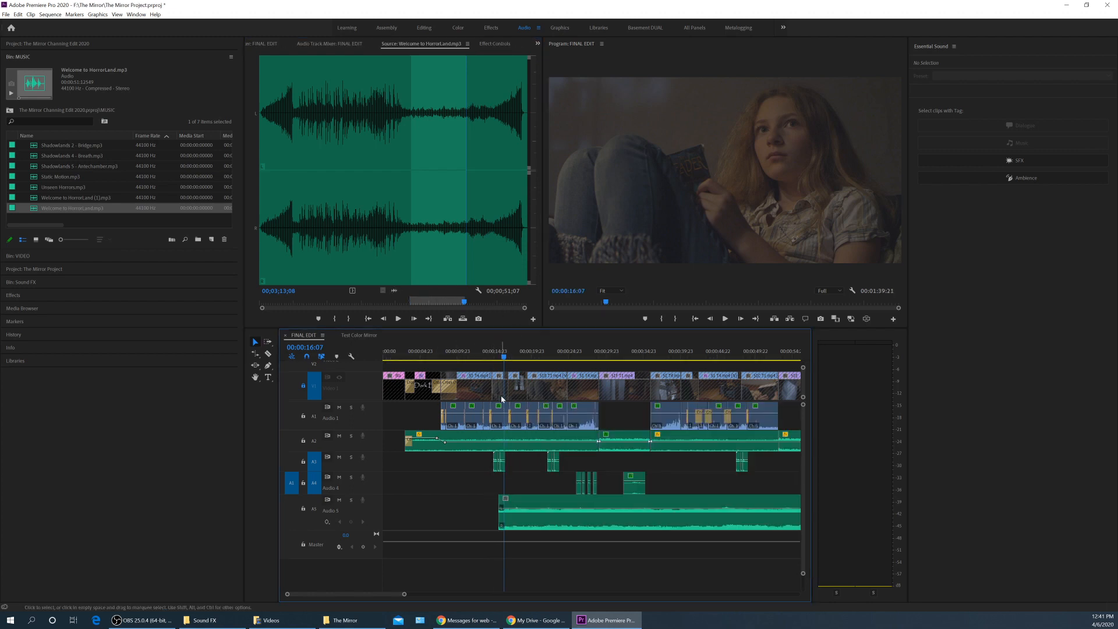
pyautogui.click(493, 353)
pyautogui.press('=')
pyautogui.press('=')
pyautogui.click(542, 355)
pyautogui.press('space')
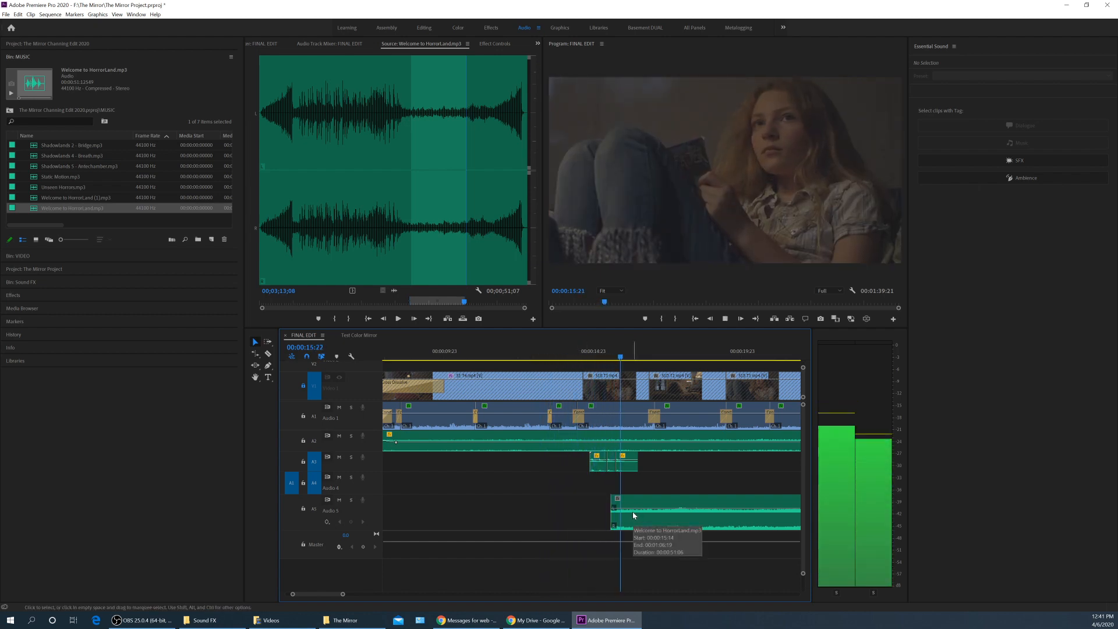
pyautogui.press('space')
# Target only the Audio 5 track and add a Constant Power fade-in at the start of the music clip at 00:00:15:14.
pyautogui.click(621, 504)
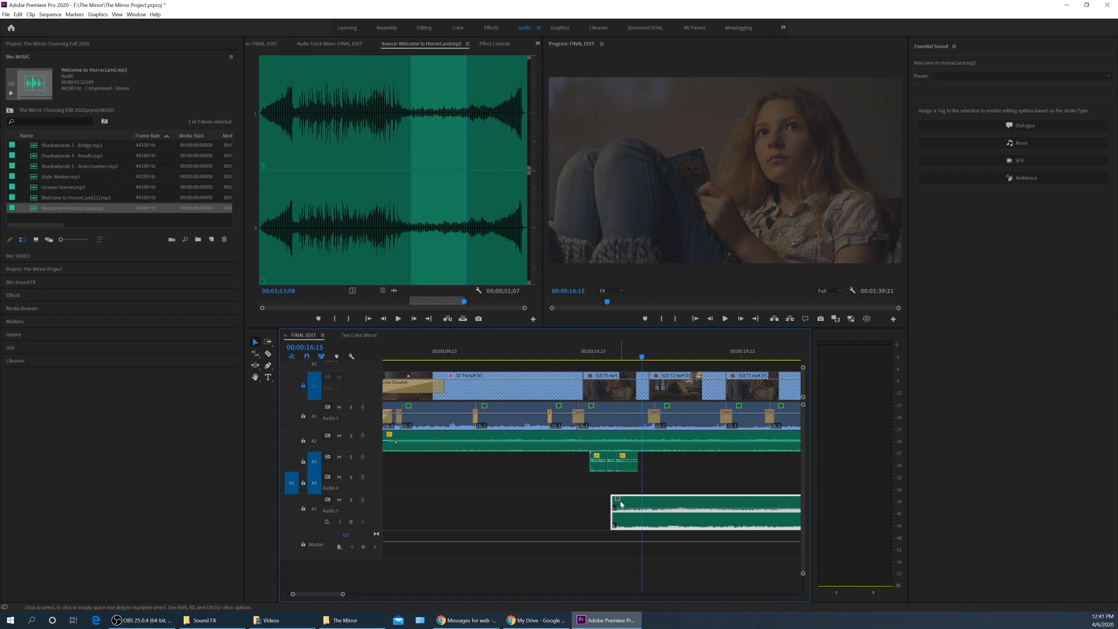
pyautogui.moveTo(663, 479); pyautogui.dragTo(646, 503)
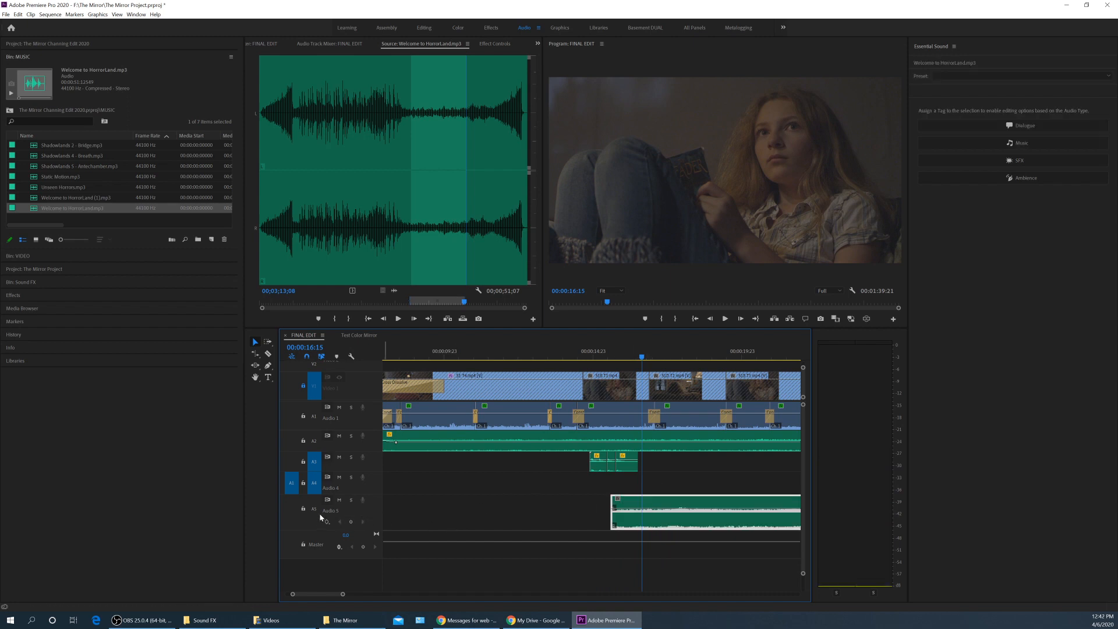
pyautogui.press('Up')
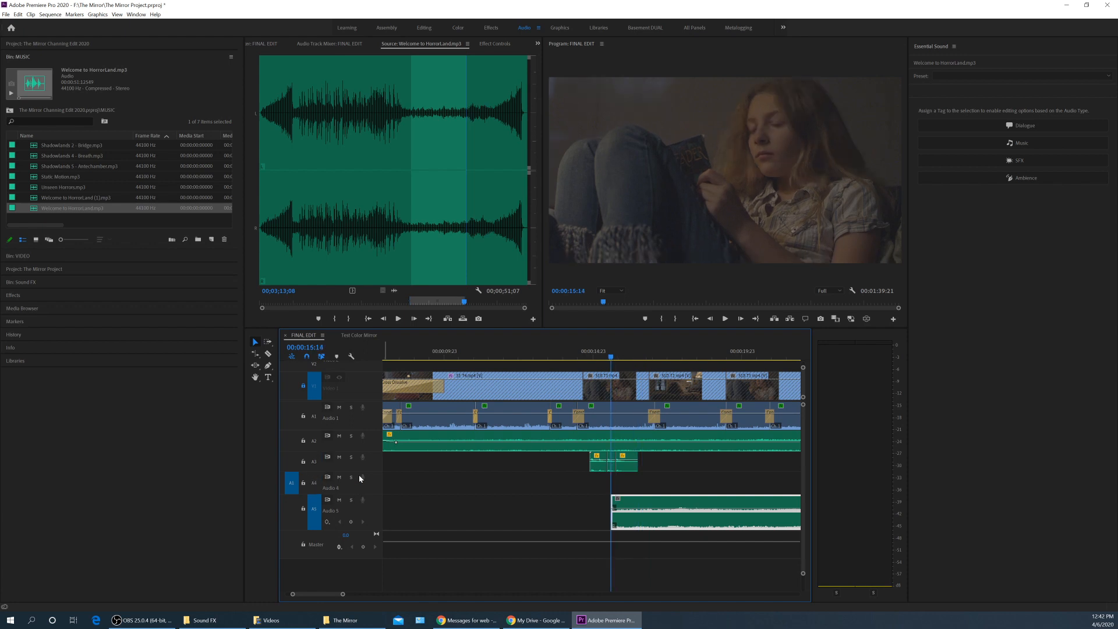
pyautogui.click(633, 493)
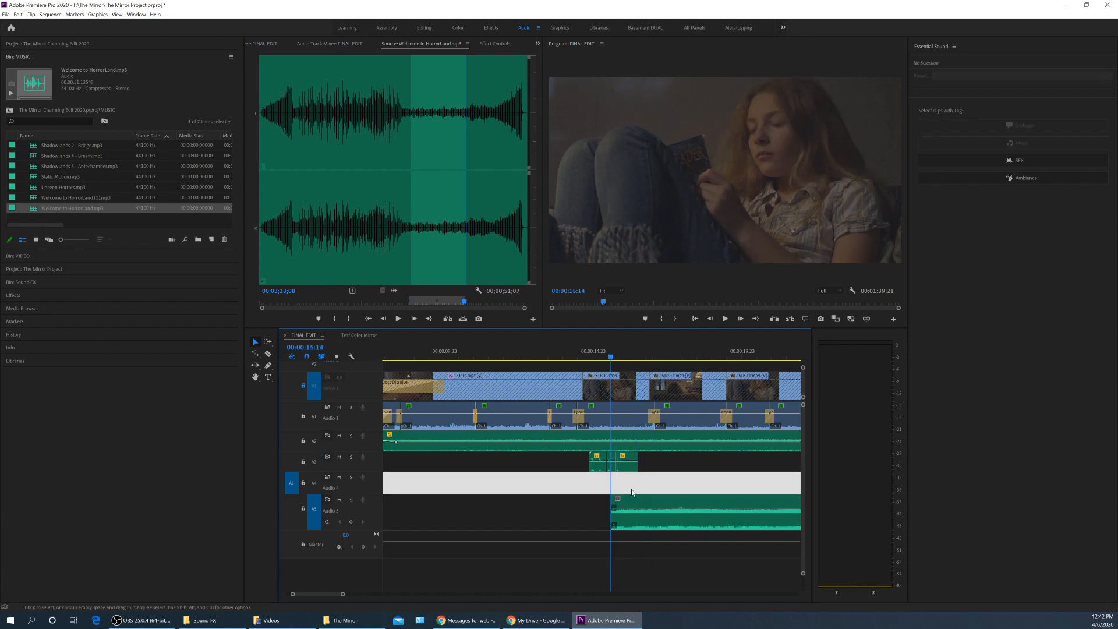
pyautogui.click(601, 515)
pyautogui.hotkey('ctrl', 'shift', 'a')
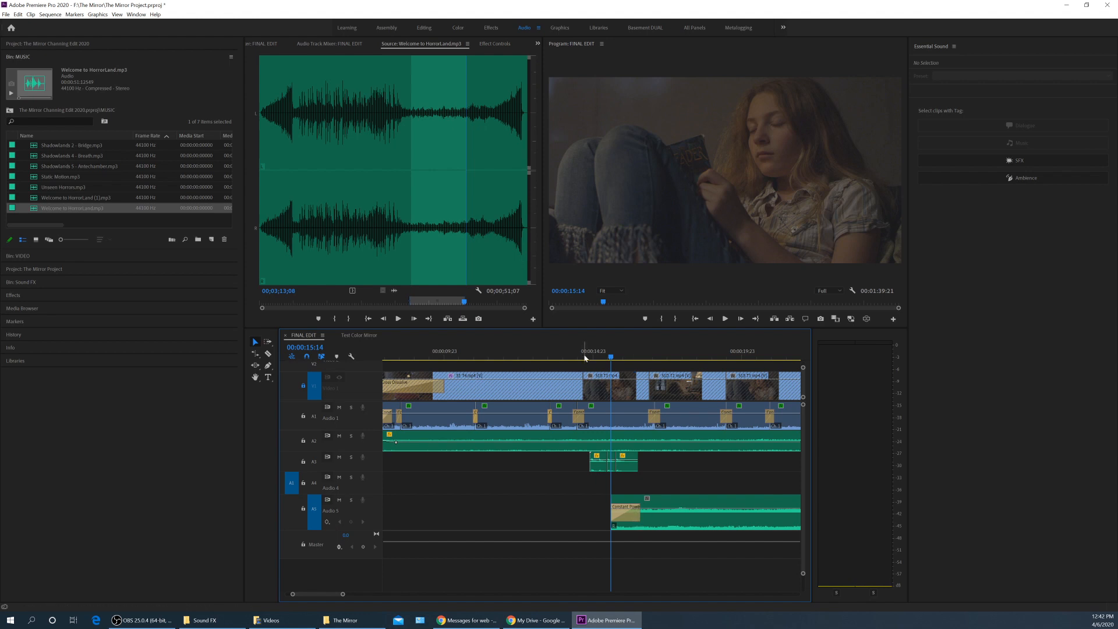
# Play the faded-in music against the picture and find the moment after the first knocks where it should dip.
pyautogui.press('space')
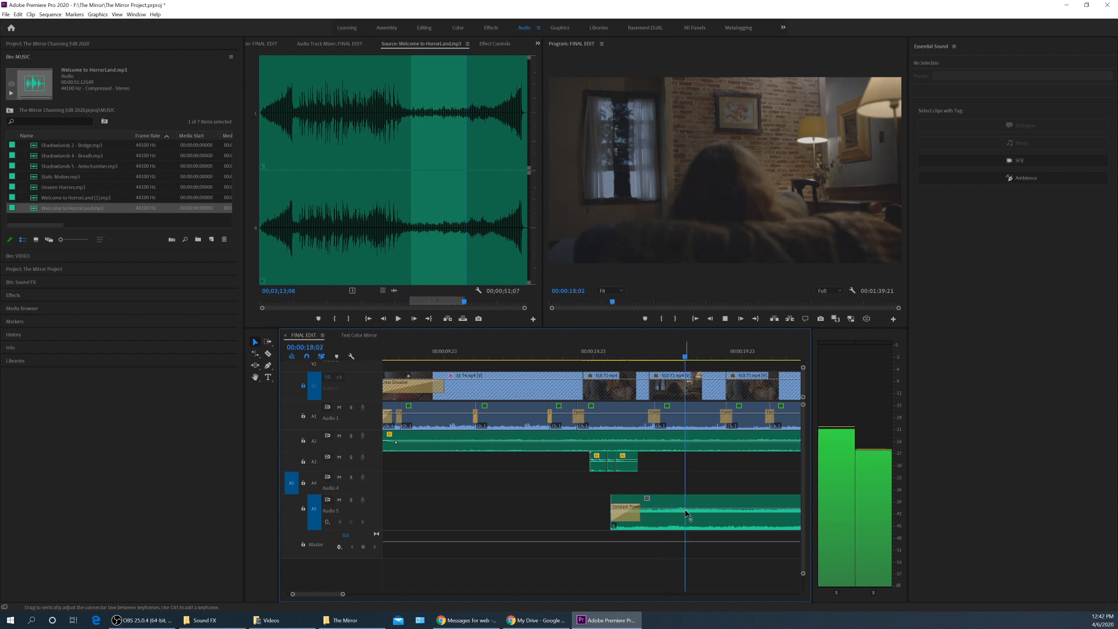
pyautogui.press('-')
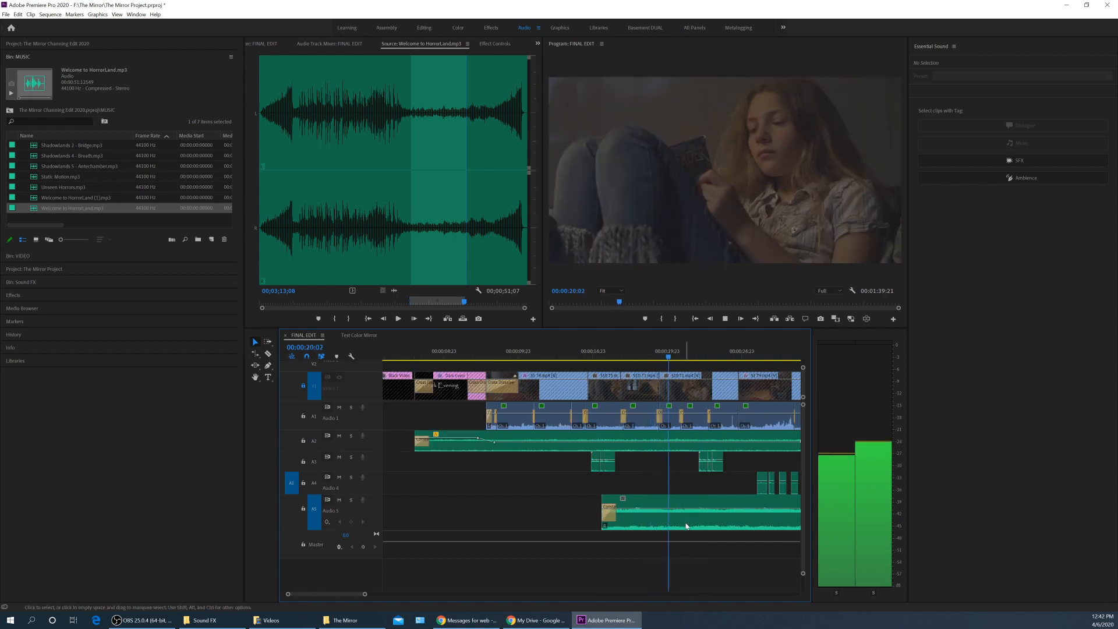
pyautogui.click(650, 353)
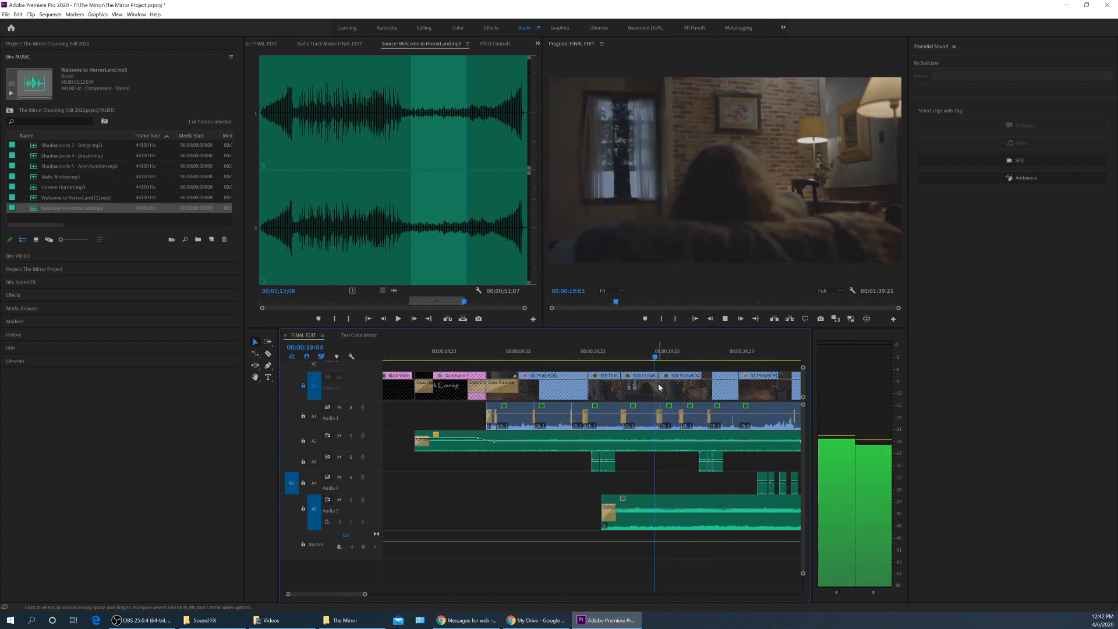
pyautogui.hscroll(2, 576, 460)
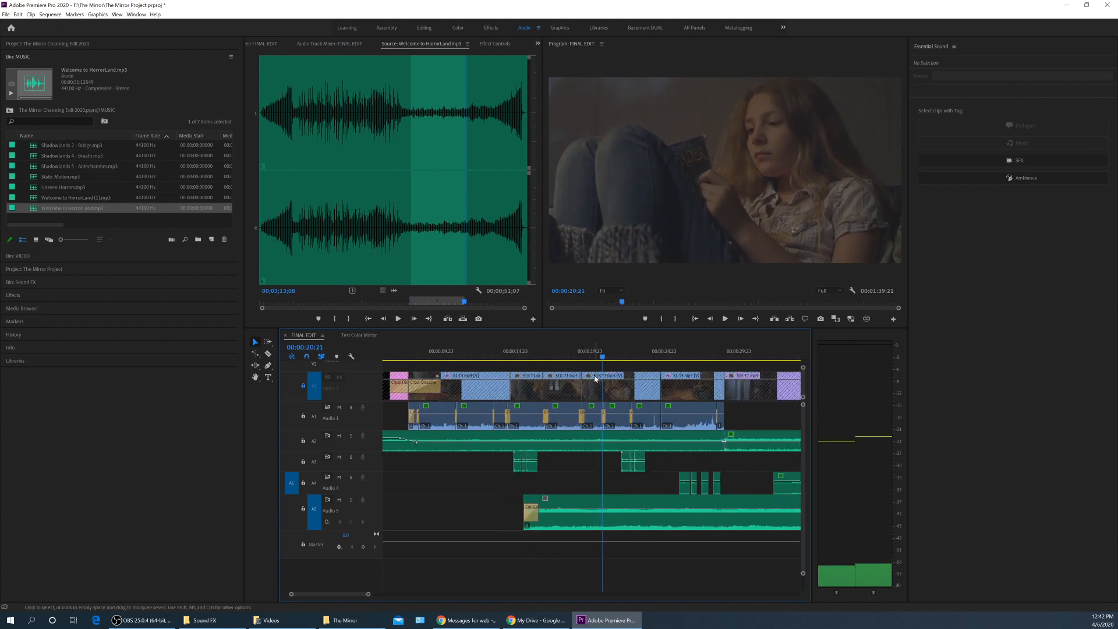
# Add volume keyframes on the music clip from 00:00:19:15 and pull the level down at about 00:00:20:07.
pyautogui.moveTo(593, 358); pyautogui.dragTo(579, 361)
pyautogui.press('=')
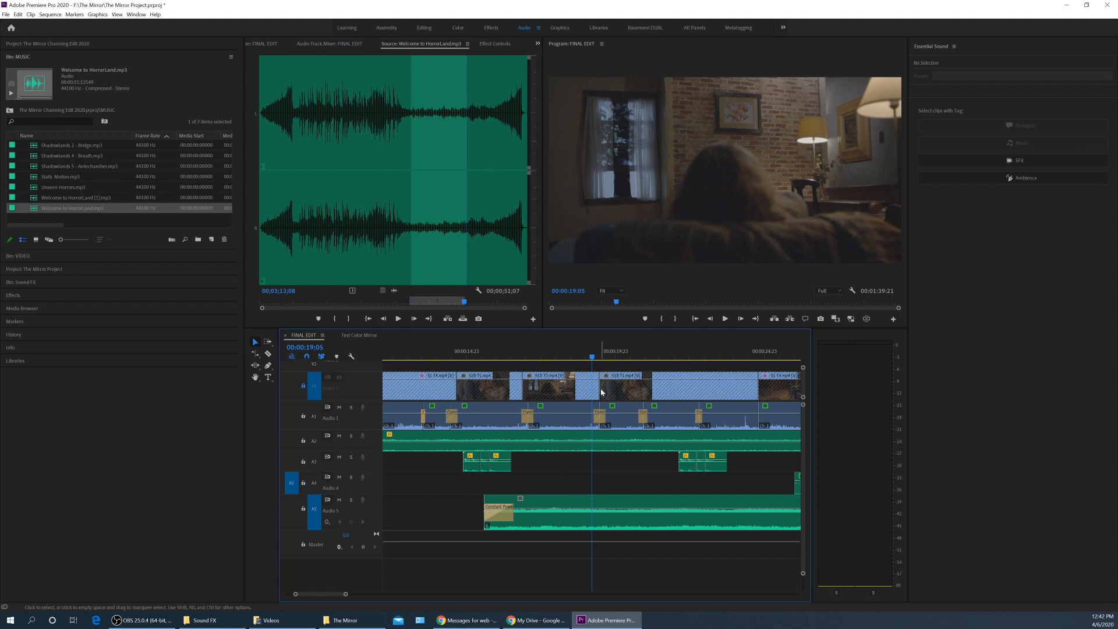
pyautogui.moveTo(600, 358); pyautogui.dragTo(605, 358)
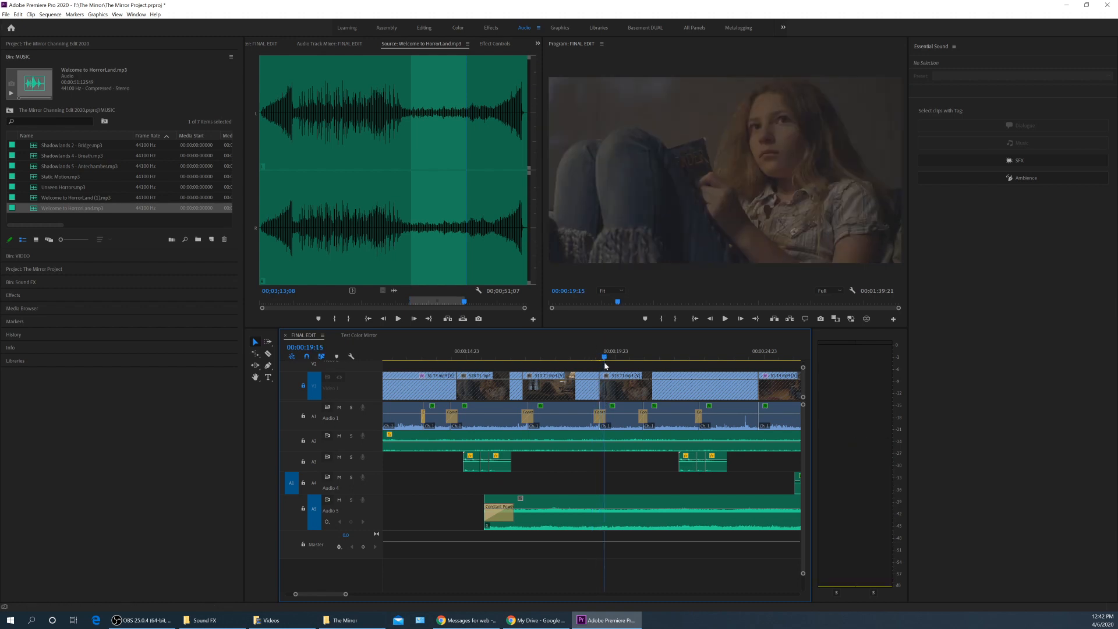
pyautogui.click(601, 510)
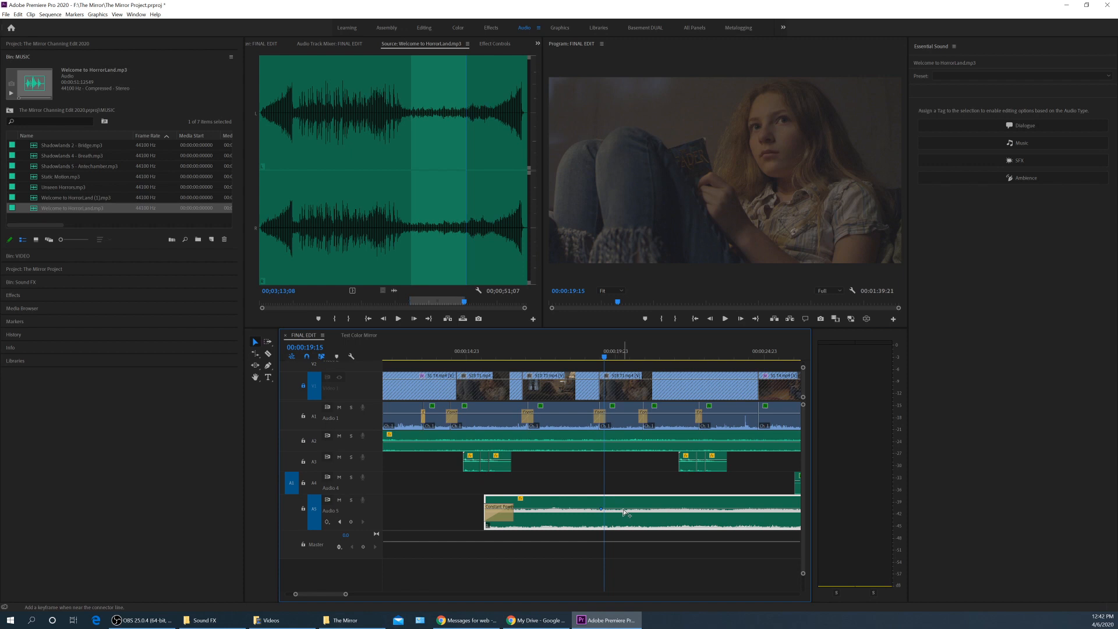
pyautogui.moveTo(624, 509); pyautogui.dragTo(625, 527)
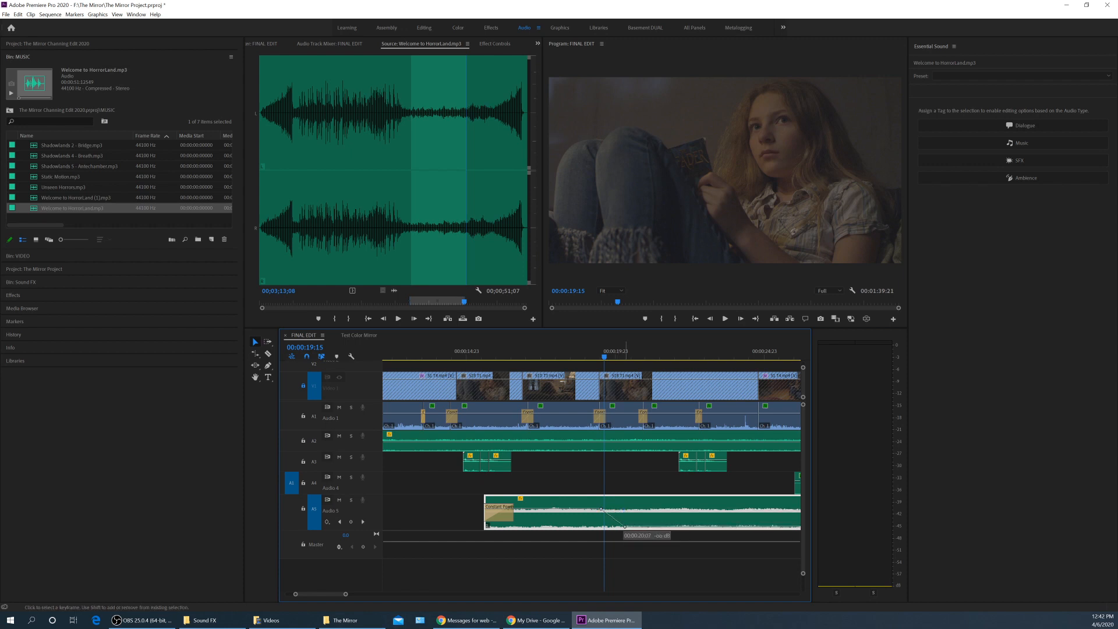
# Lengthen the music dip by moving its lower keyframe to about 00:00:21, and play the passage up to the second knocks.
pyautogui.press('space')
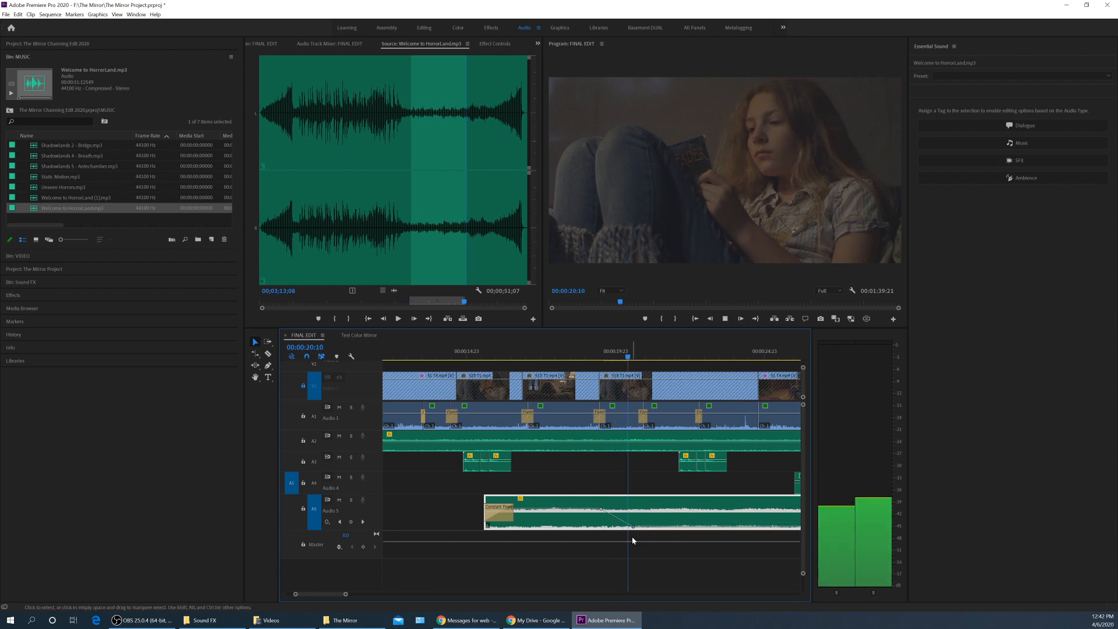
pyautogui.press('space')
pyautogui.moveTo(633, 527); pyautogui.dragTo(638, 527)
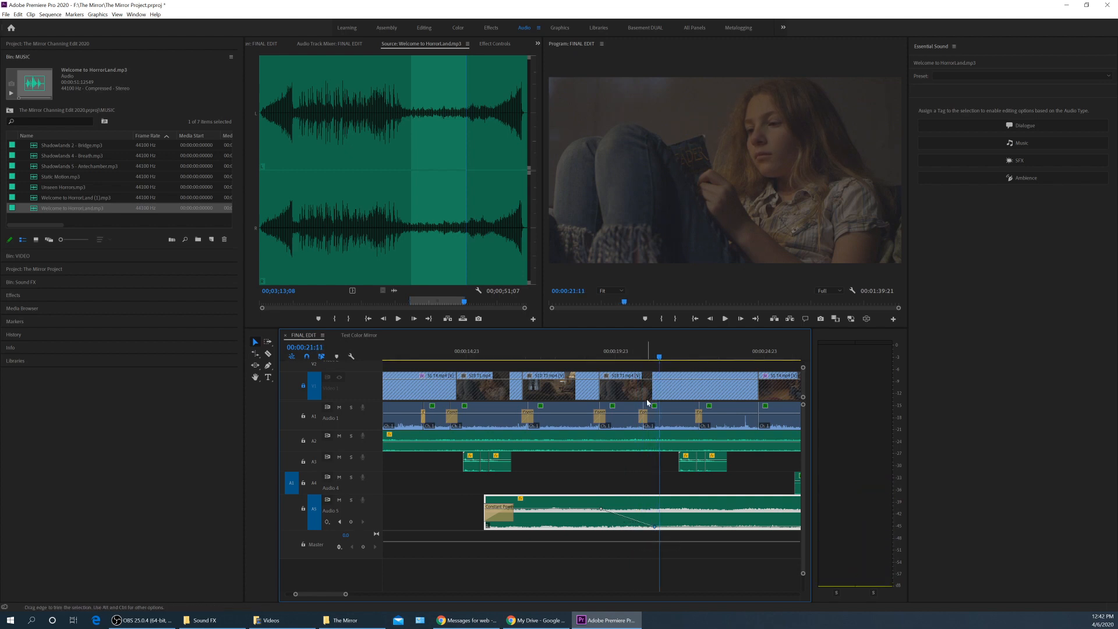
pyautogui.click(590, 354)
pyautogui.press('space')
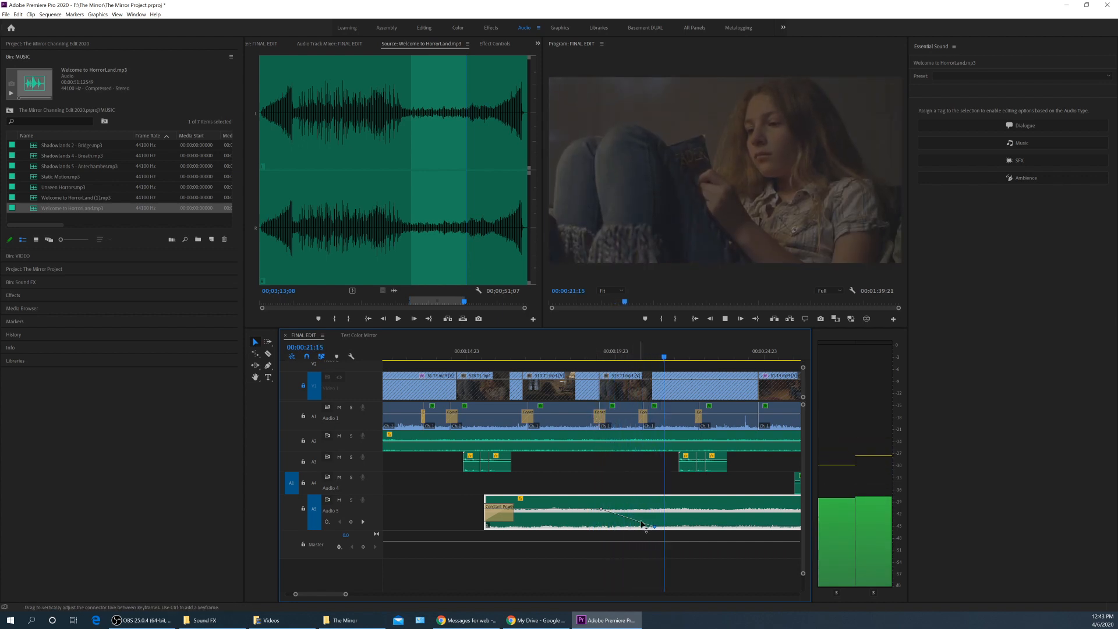
pyautogui.press('space')
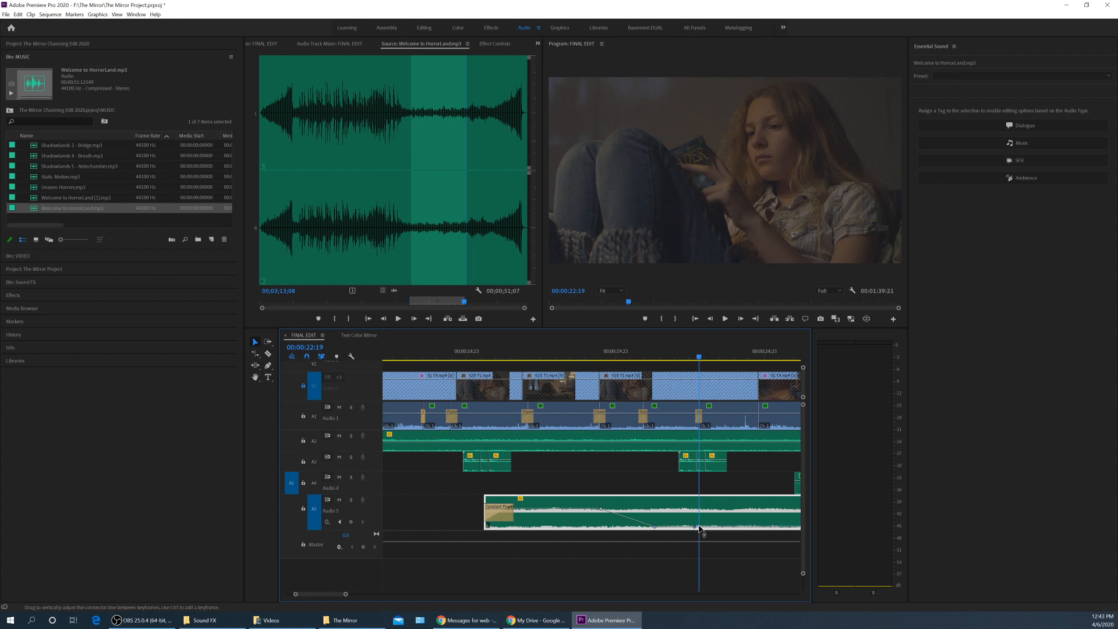
# Raise the music again with keyframes up to about 00:00:23 at the second knocks, and slightly lower its level before the dip.
pyautogui.keyDown('ctrl'); pyautogui.click(720, 528); pyautogui.keyUp('ctrl')
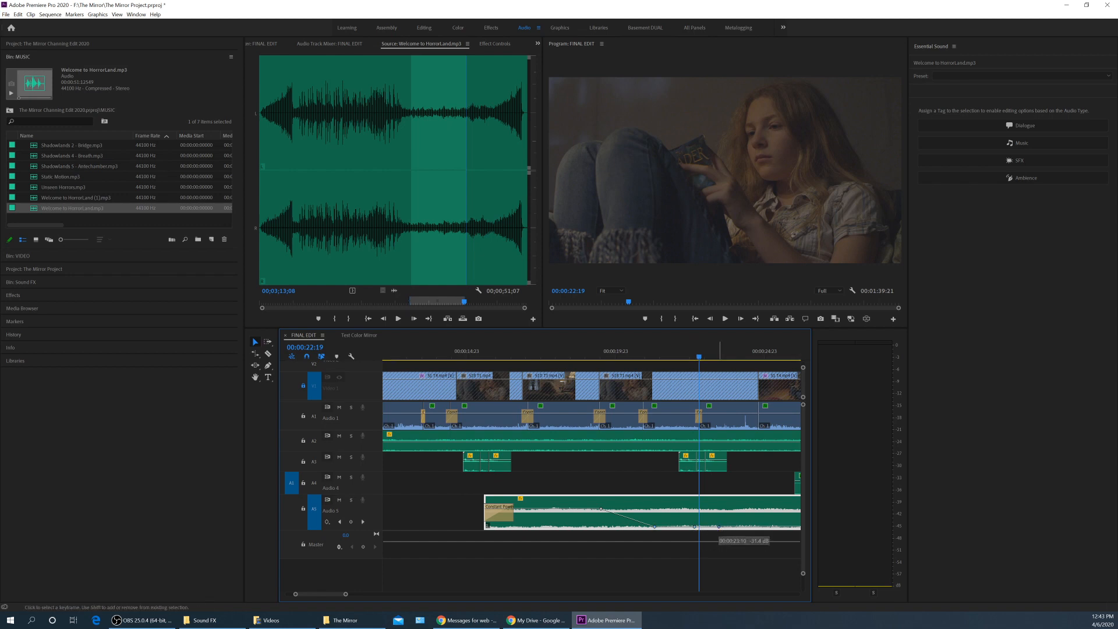
pyautogui.moveTo(719, 527); pyautogui.dragTo(719, 519)
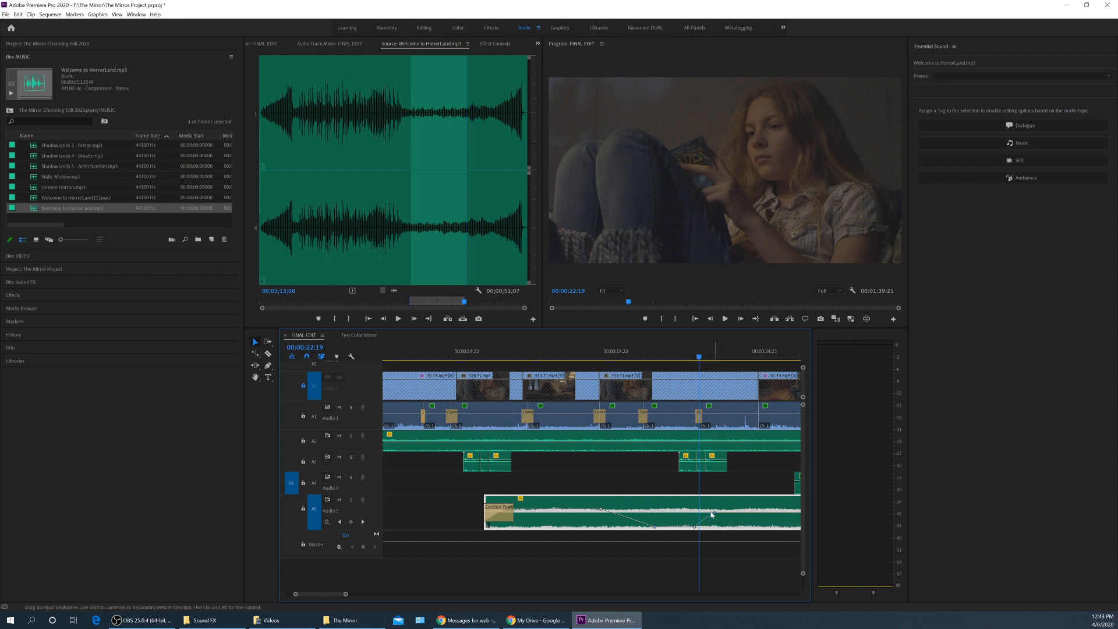
pyautogui.moveTo(581, 511); pyautogui.dragTo(581, 514)
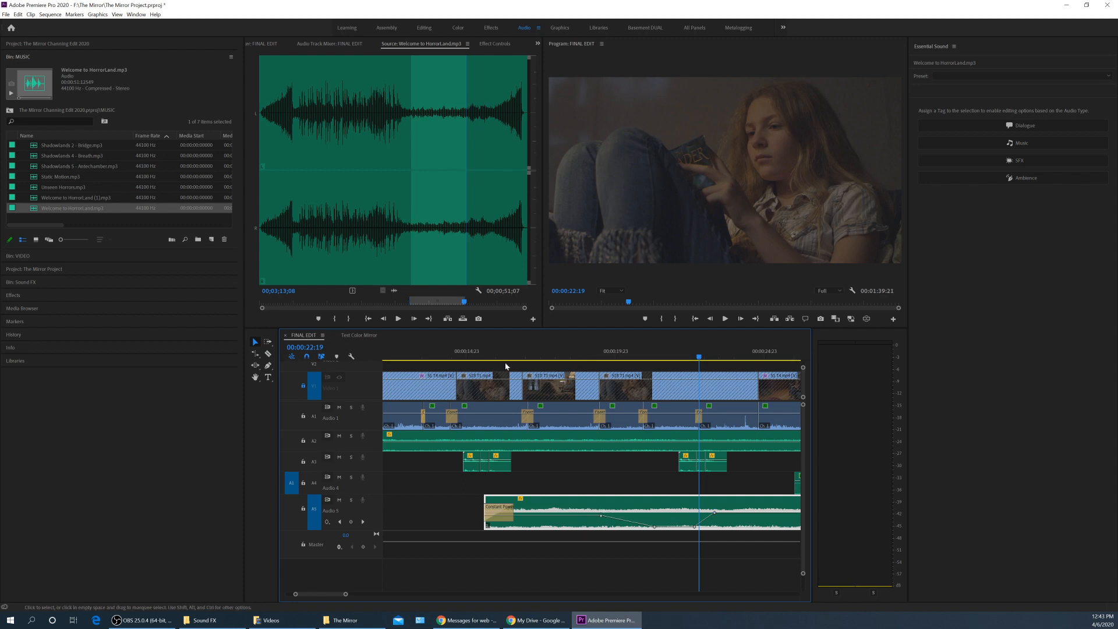
# Play the sequence from the start of the music to 00:00:39:19 to check the volume changes against the scene.
pyautogui.click(480, 352)
pyautogui.press('space')
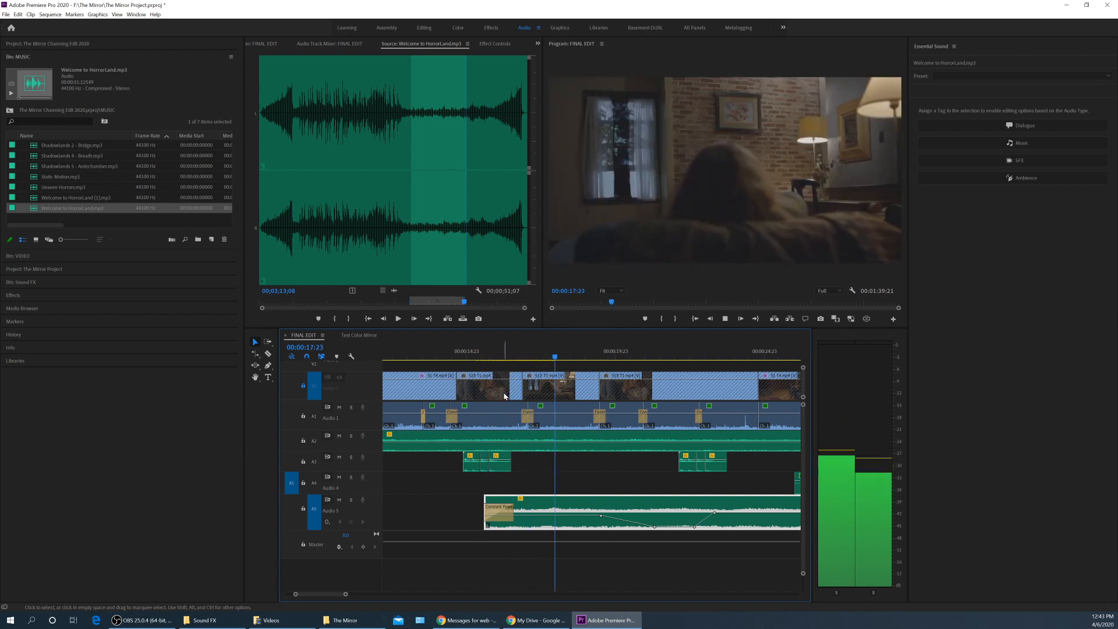
pyautogui.press('-')
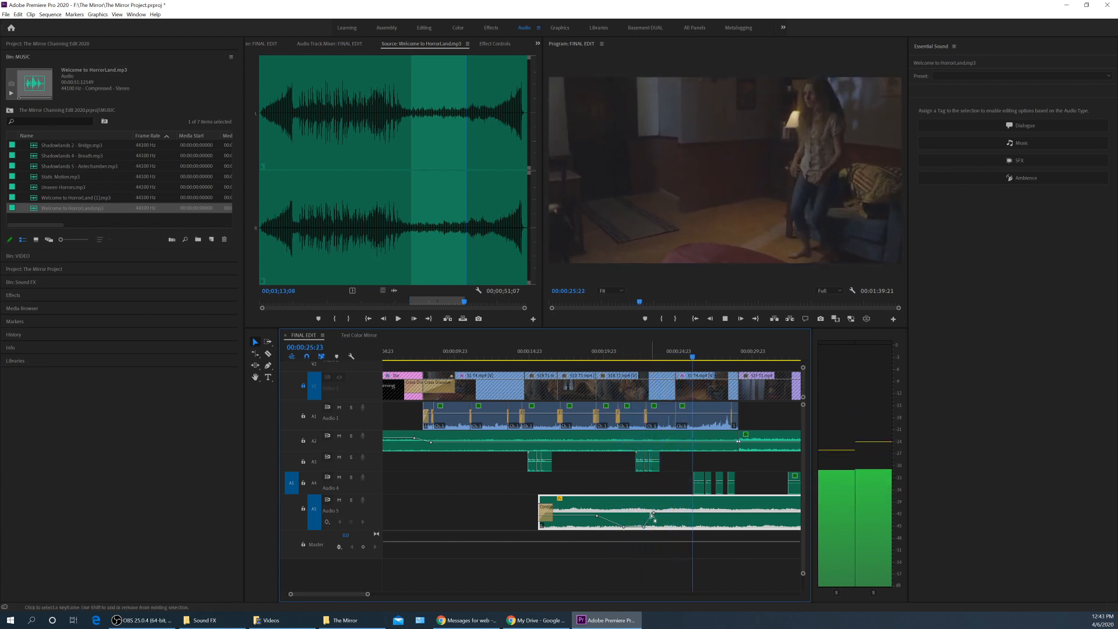
pyautogui.press('-')
pyautogui.press('=')
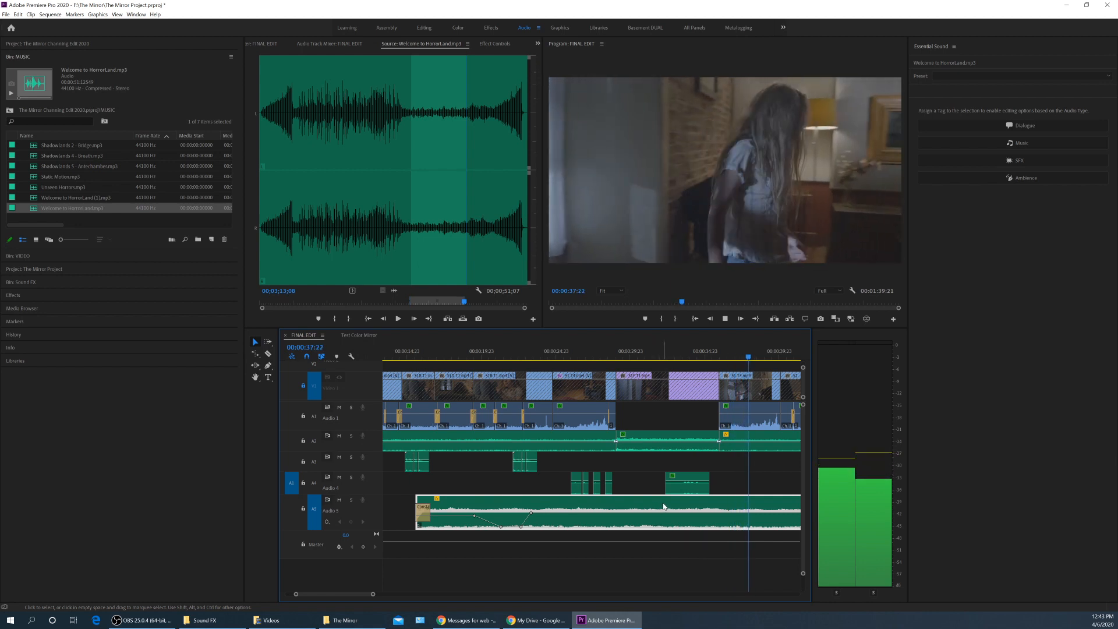
pyautogui.press('space')
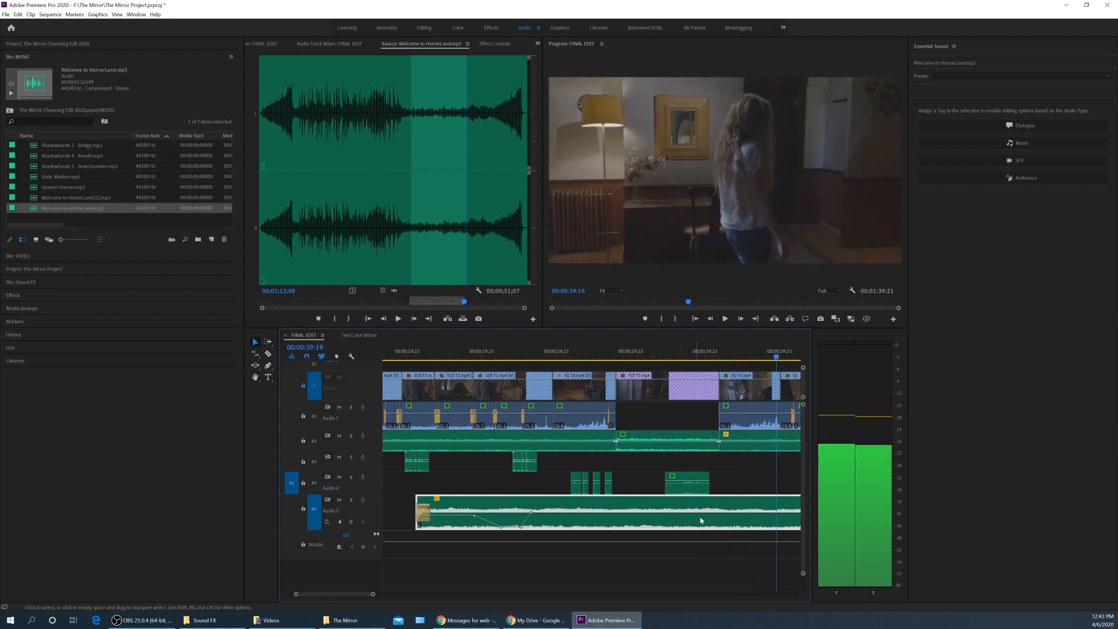
# Fade the music down with volume keyframes from about 00:00:39 to about 00:00:44.
pyautogui.keyDown('ctrl'); pyautogui.click(768, 517); pyautogui.keyUp('ctrl')
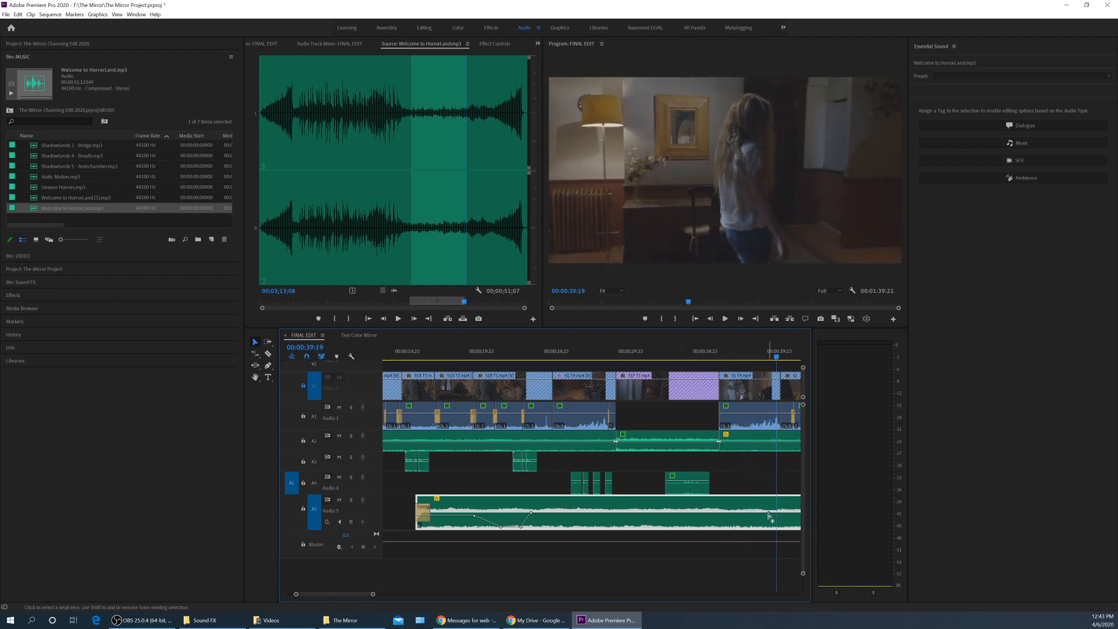
pyautogui.scroll(-5, 699, 519)
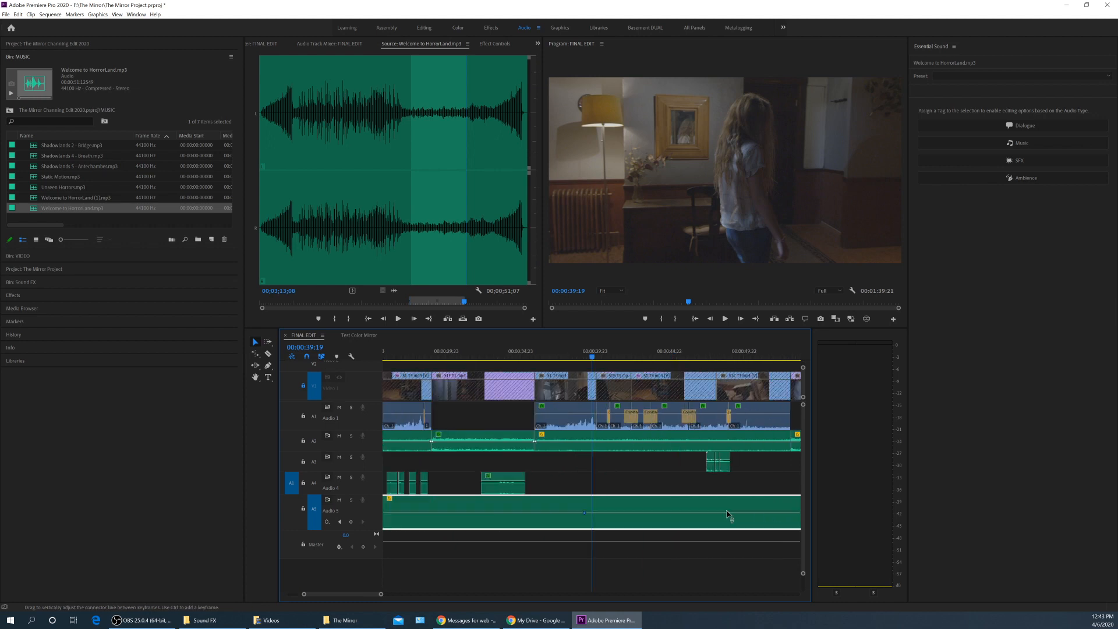
pyautogui.moveTo(644, 516); pyautogui.dragTo(658, 526)
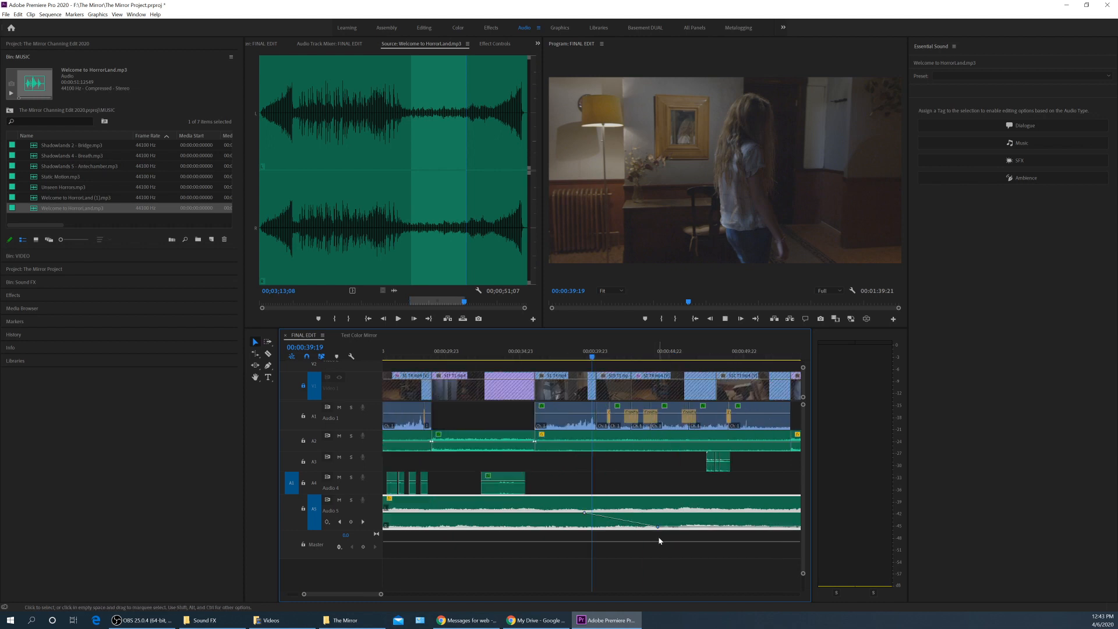
# Play the fade-out, split the music clip at 00:00:44:18 and delete the remainder after the cut.
pyautogui.press('space')
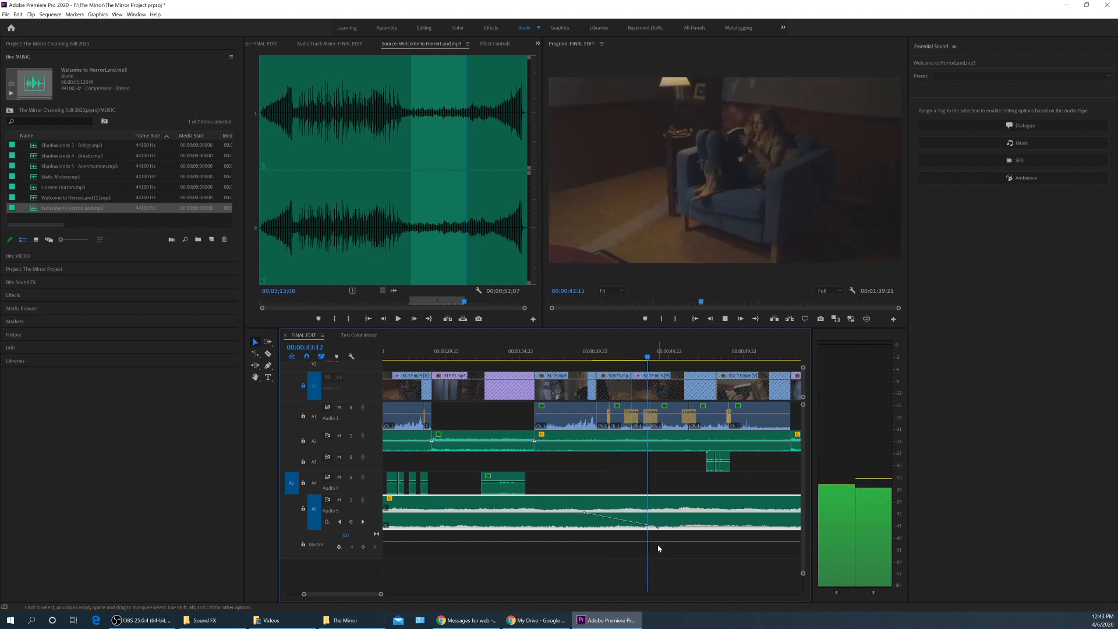
pyautogui.press('space')
pyautogui.press('c')
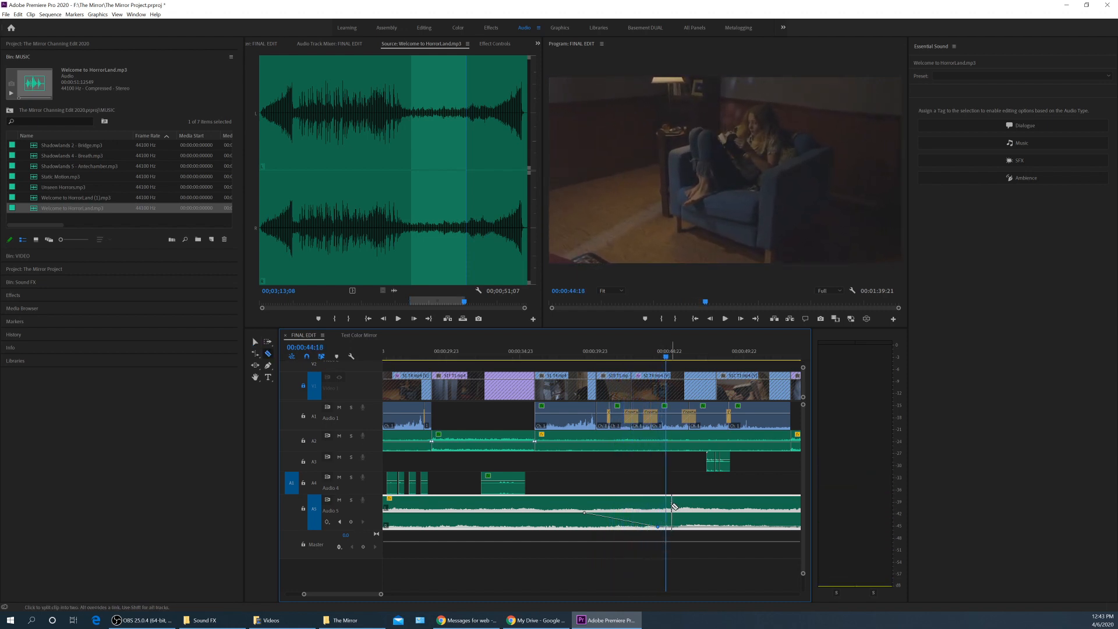
pyautogui.click(666, 512)
pyautogui.press('v')
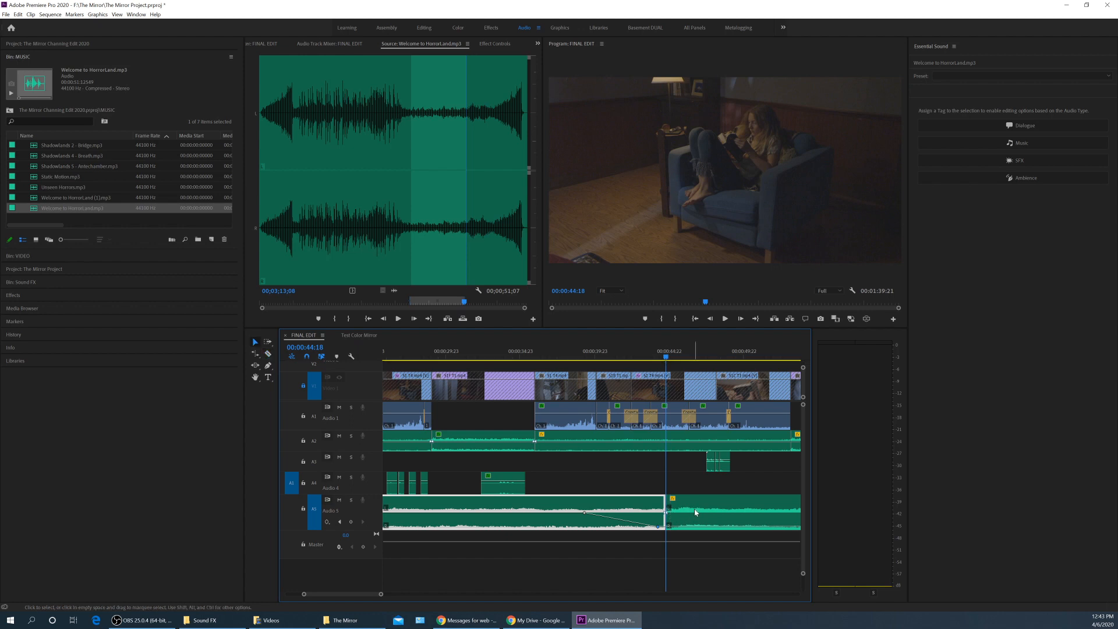
pyautogui.click(694, 512)
pyautogui.press('Delete')
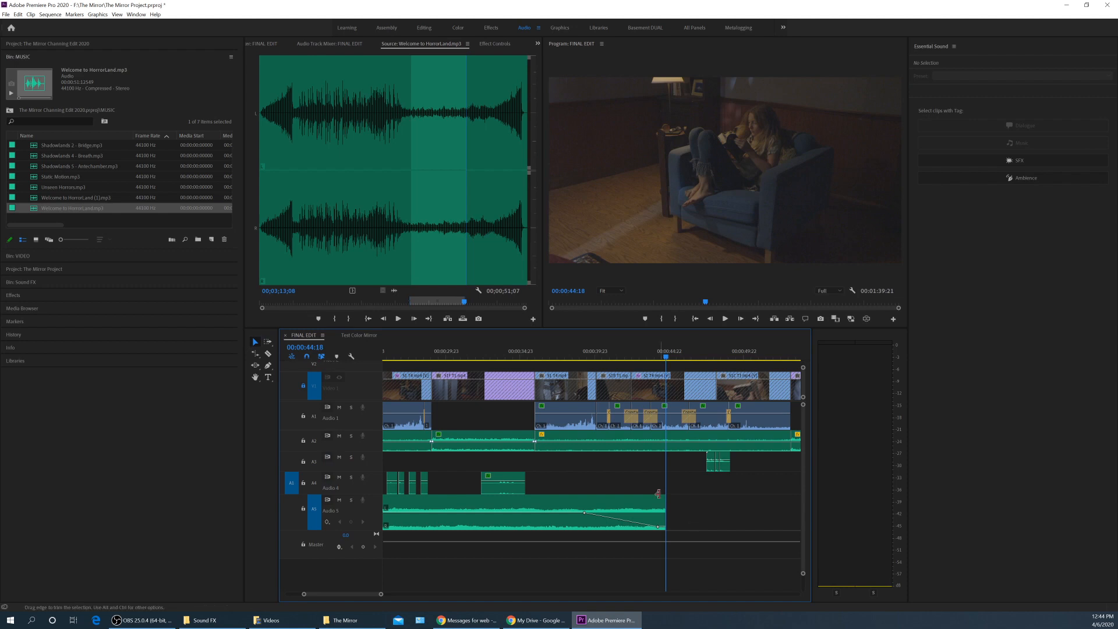
# Open Unseen Horrors.mp3 from the MUSIC bin and listen to its opening for the scene around 00:00:51:00.
pyautogui.press('-')
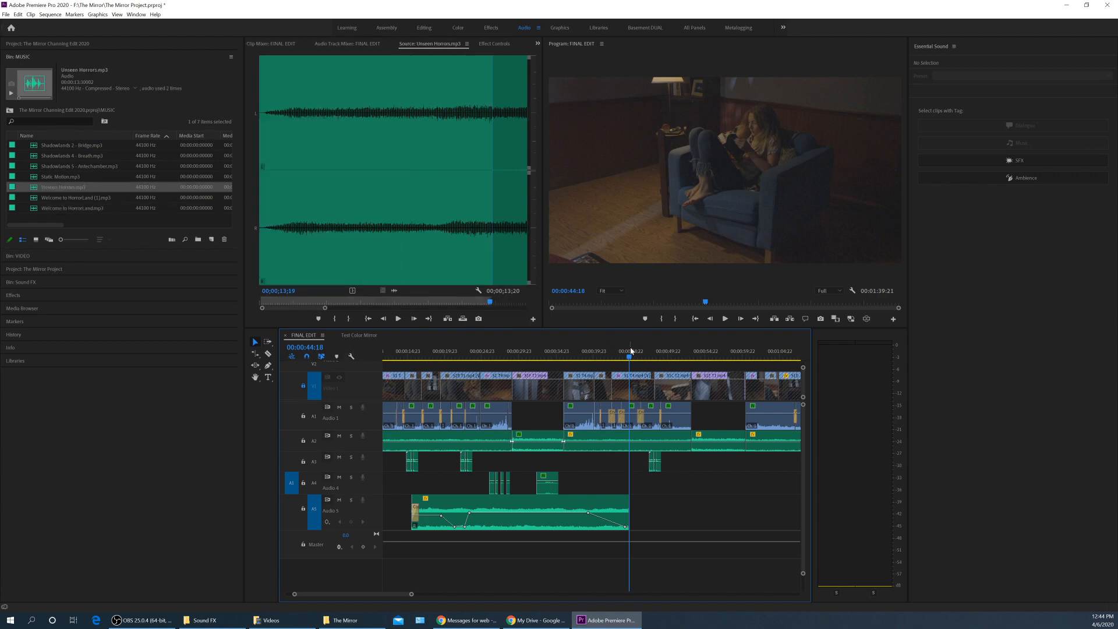
pyautogui.moveTo(629, 352); pyautogui.dragTo(678, 353)
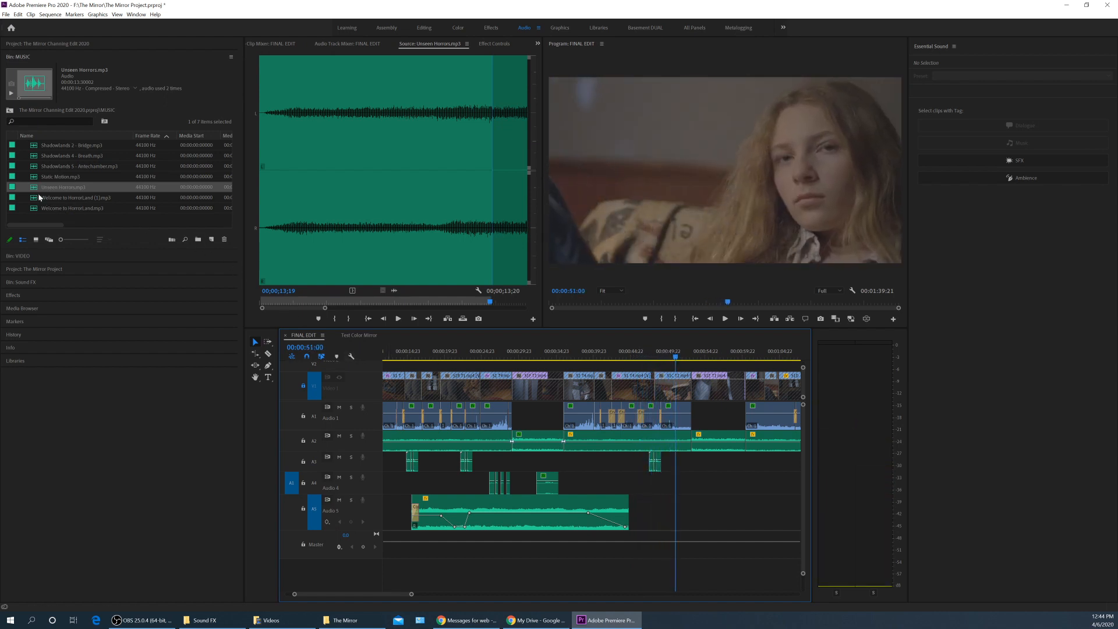
pyautogui.click(261, 169)
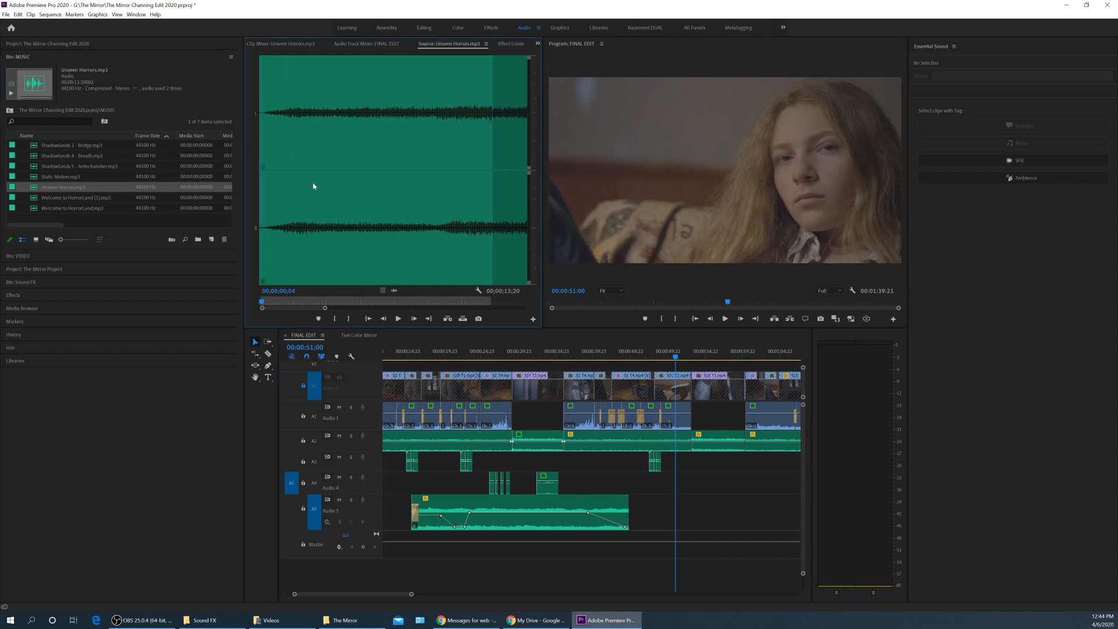
pyautogui.press('space')
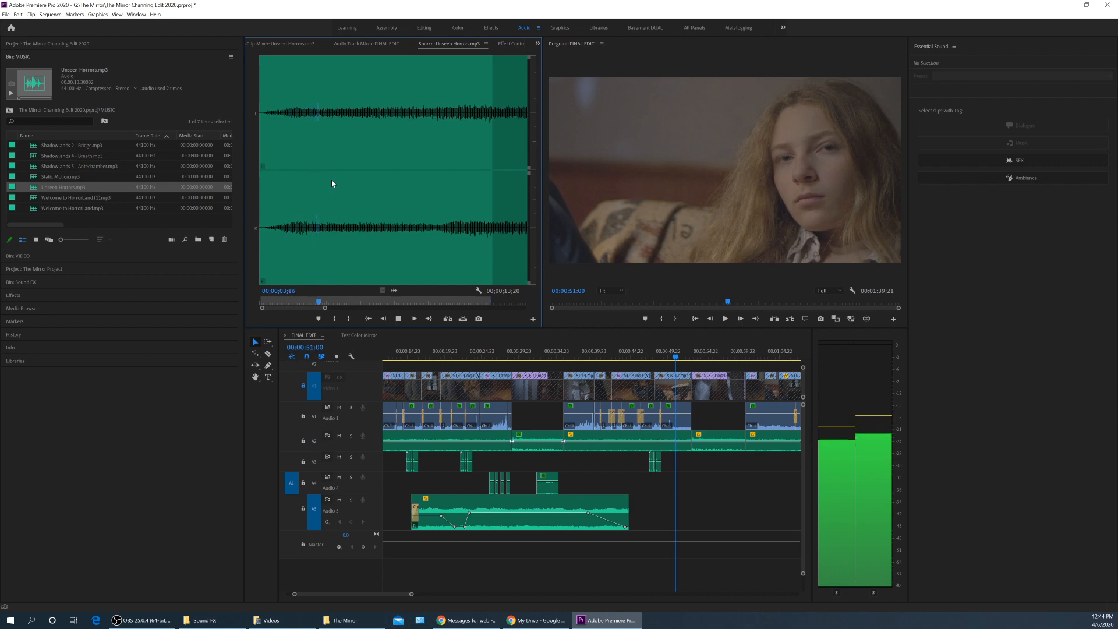
pyautogui.click(340, 157)
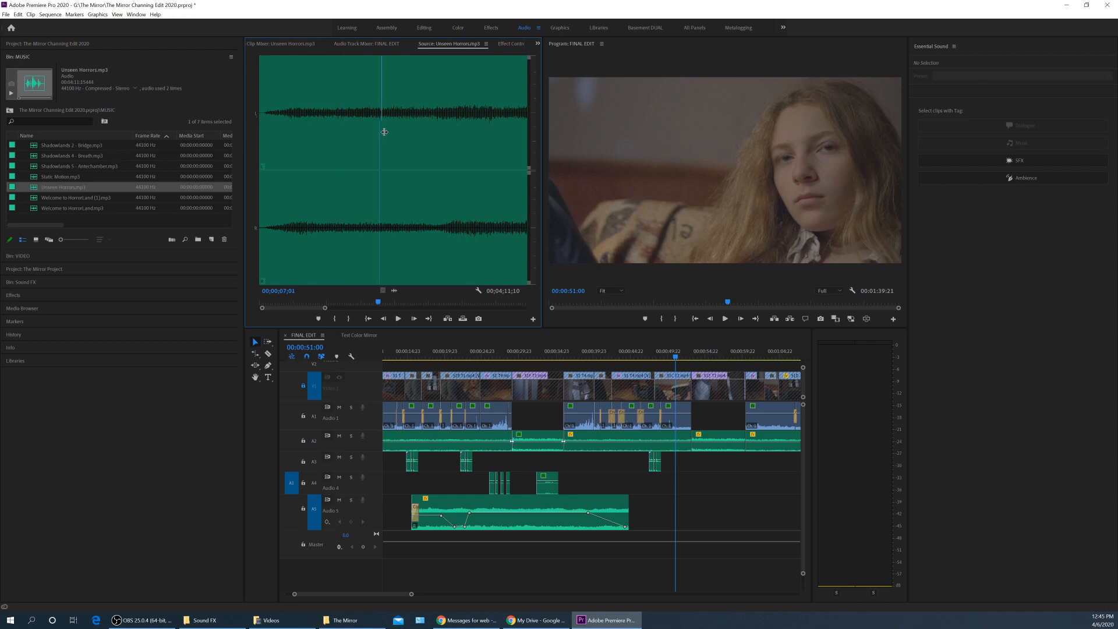
# Set the music's out point at 00;00;10;09, place the excerpt on Audio 5 and shift it slightly earlier to start at about 00:00:47:19.
pyautogui.moveTo(384, 132); pyautogui.dragTo(434, 131)
pyautogui.press('o')
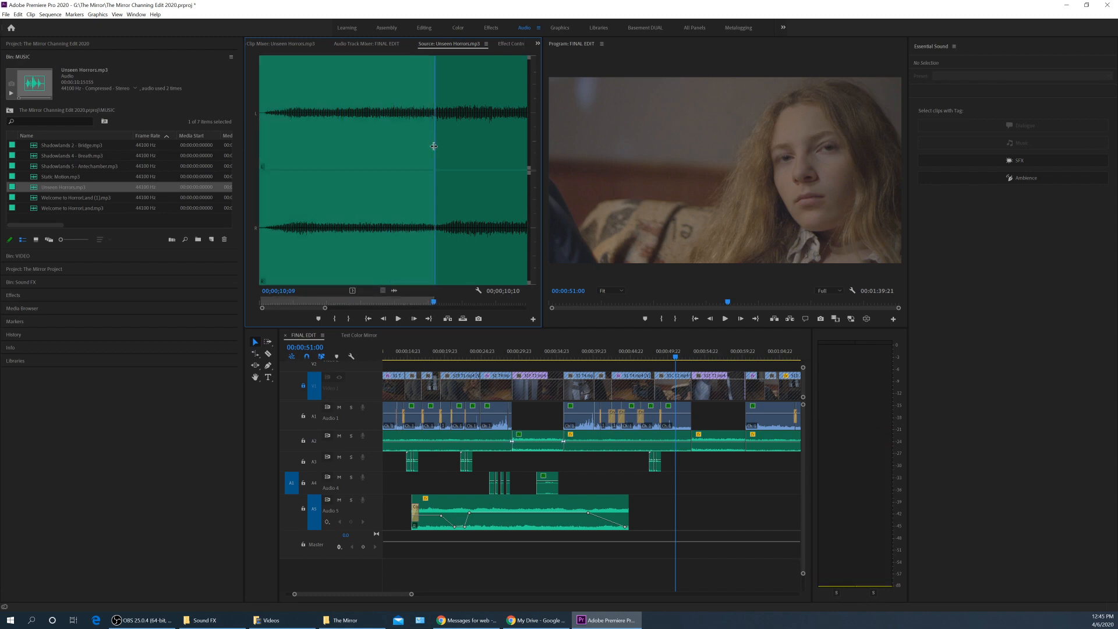
pyautogui.moveTo(436, 338); pyautogui.dragTo(661, 512)
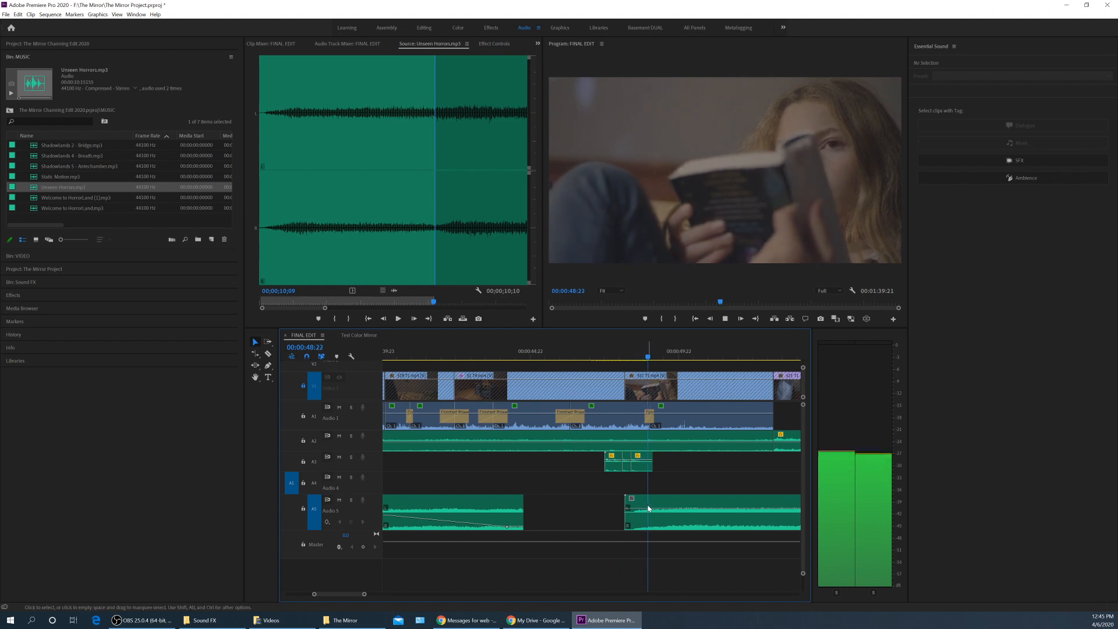
pyautogui.press('space')
pyautogui.moveTo(649, 506); pyautogui.dragTo(637, 508)
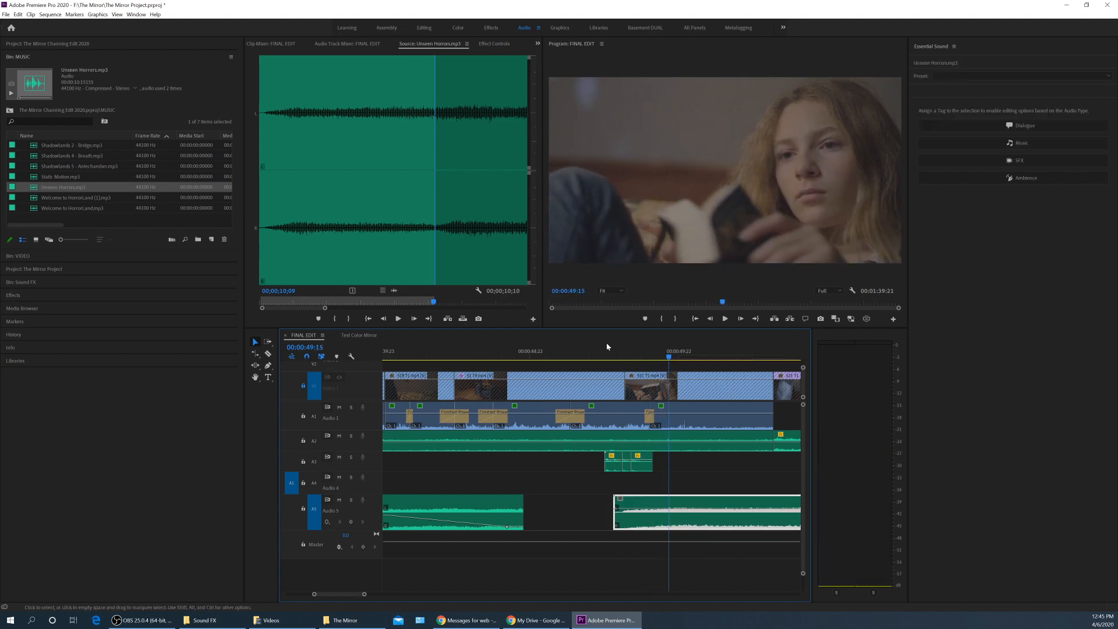
# Play the new music against the scene, extend its end to about 00:01:10 and lower its overall volume slightly.
pyautogui.press('space')
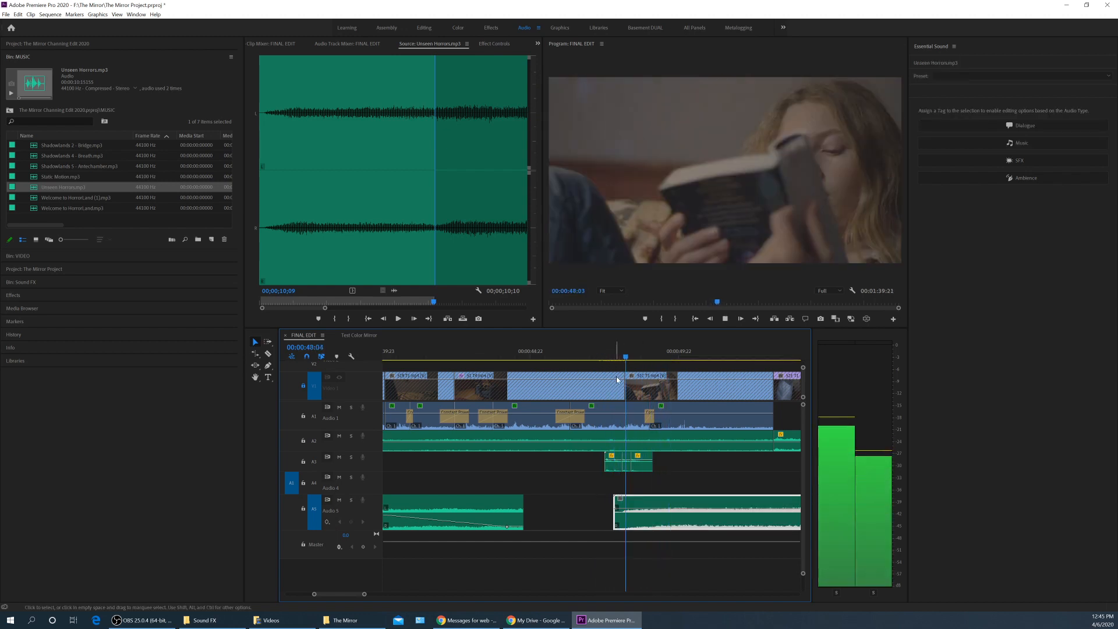
pyautogui.press('-')
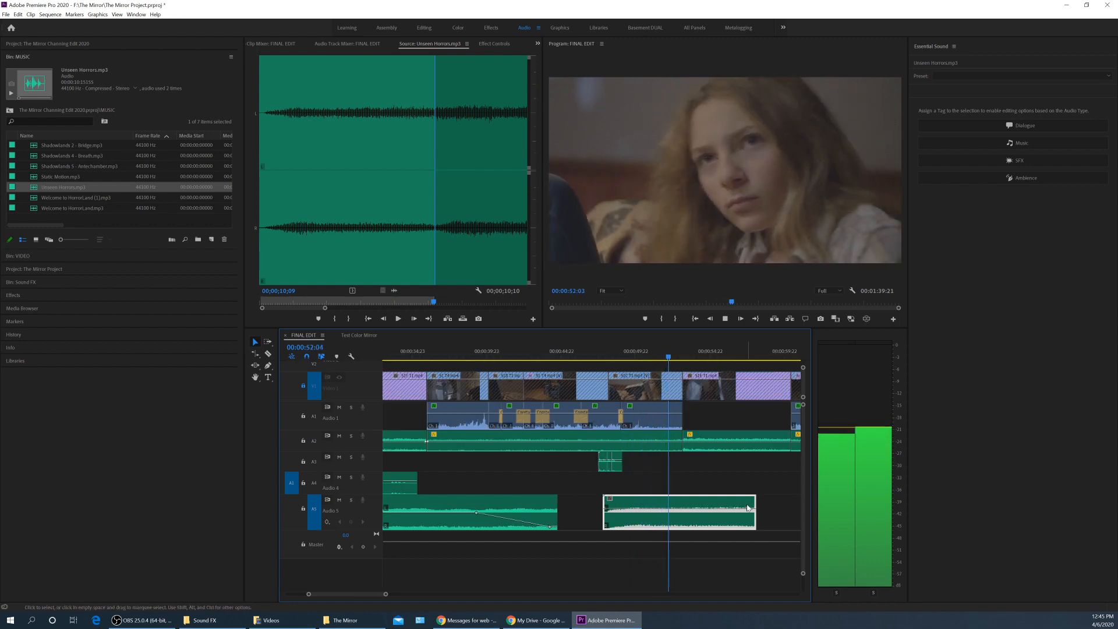
pyautogui.press('-')
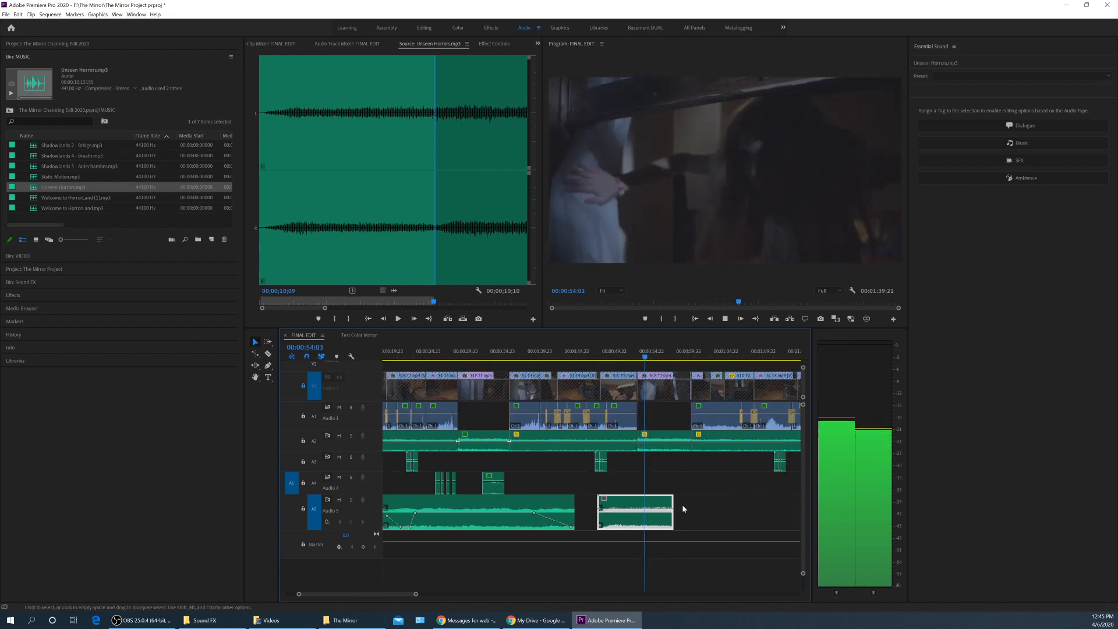
pyautogui.moveTo(676, 504); pyautogui.dragTo(762, 504)
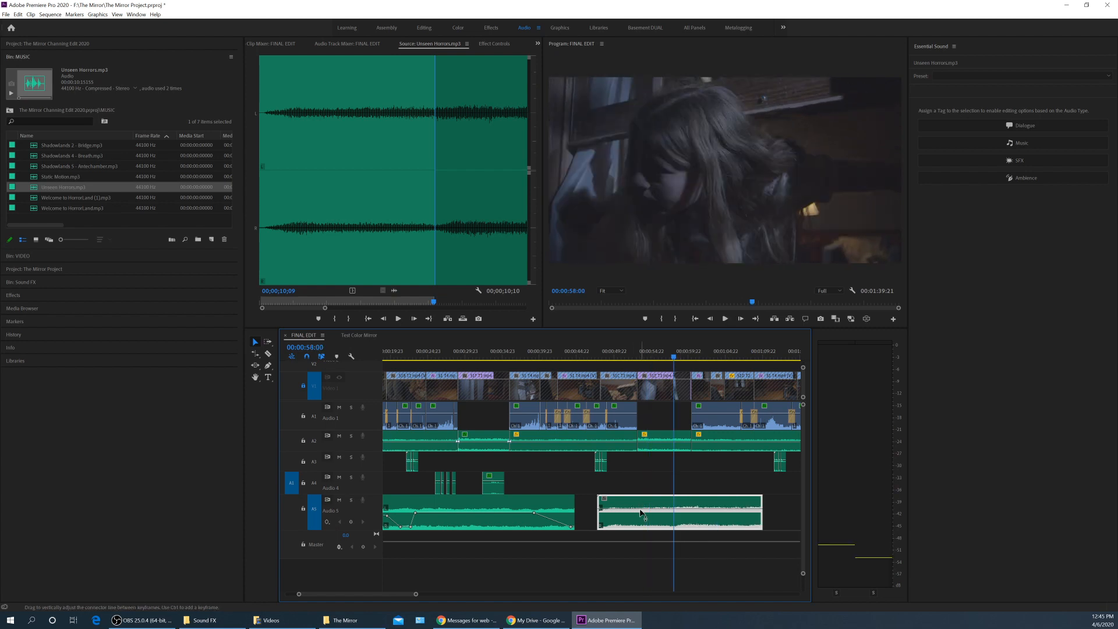
pyautogui.moveTo(641, 511); pyautogui.dragTo(641, 516)
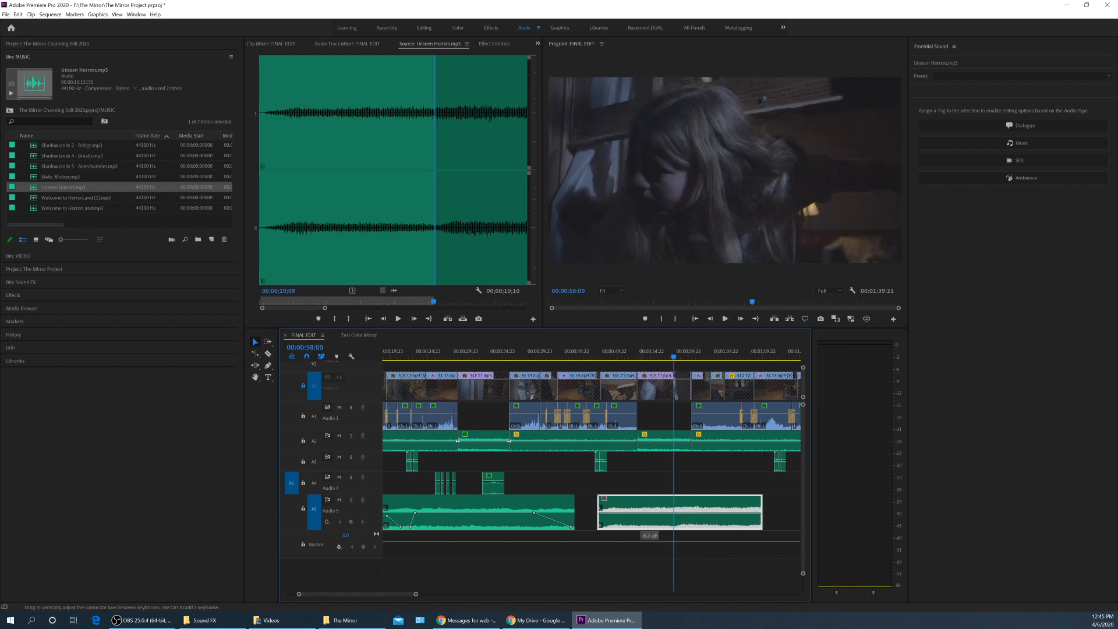
pyautogui.press('space')
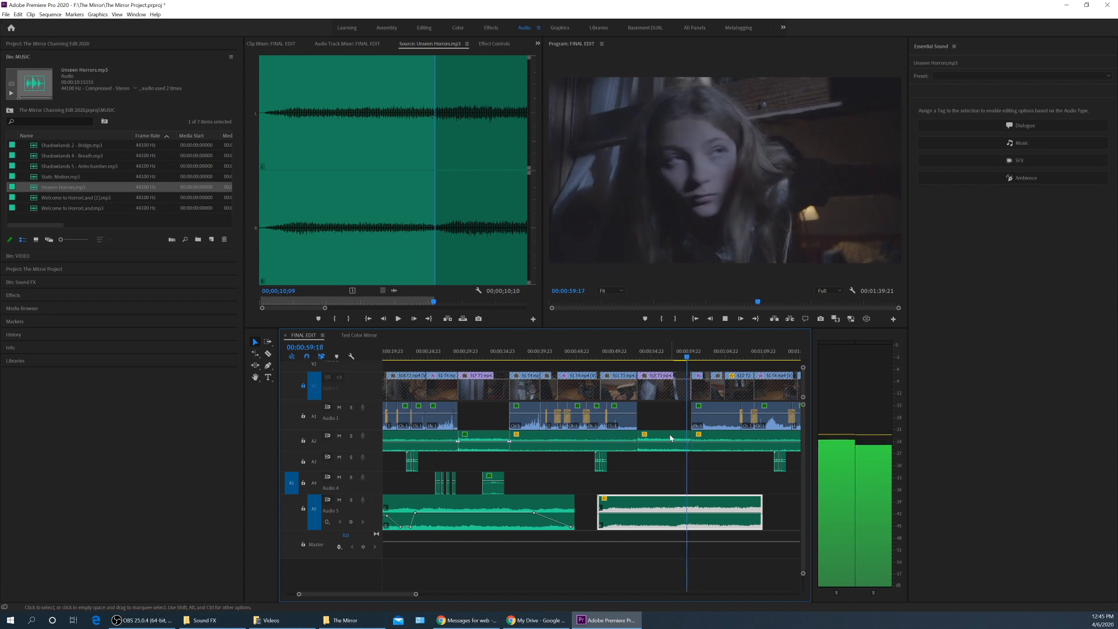
# Fade the second music clip down with volume keyframes from about 00:01:00 to 00:01:03 and play the fade.
pyautogui.press('-')
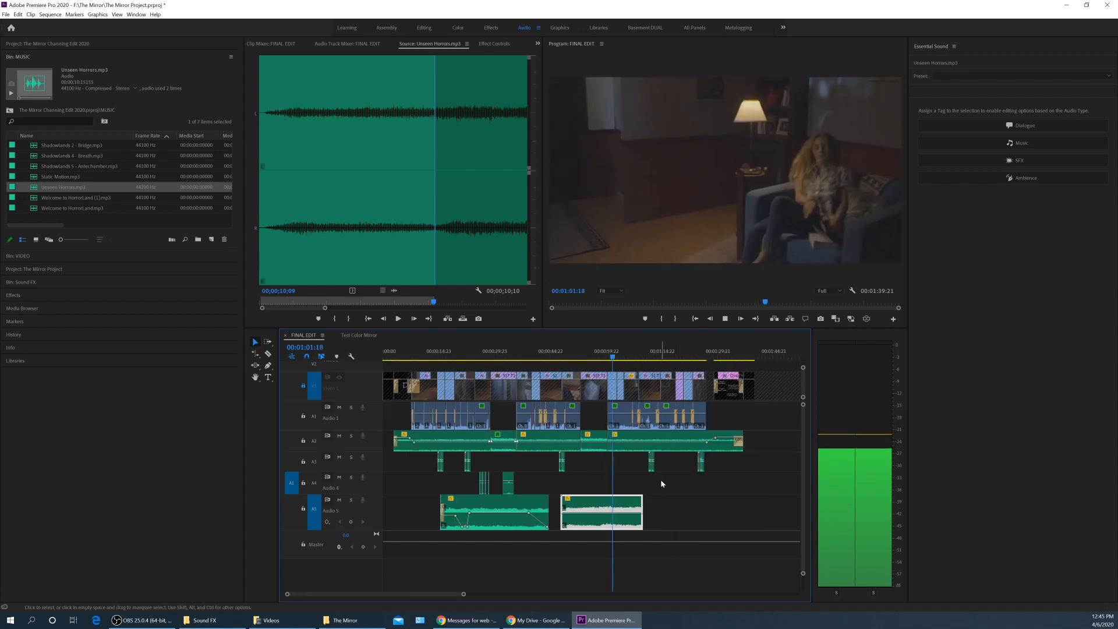
pyautogui.press('=')
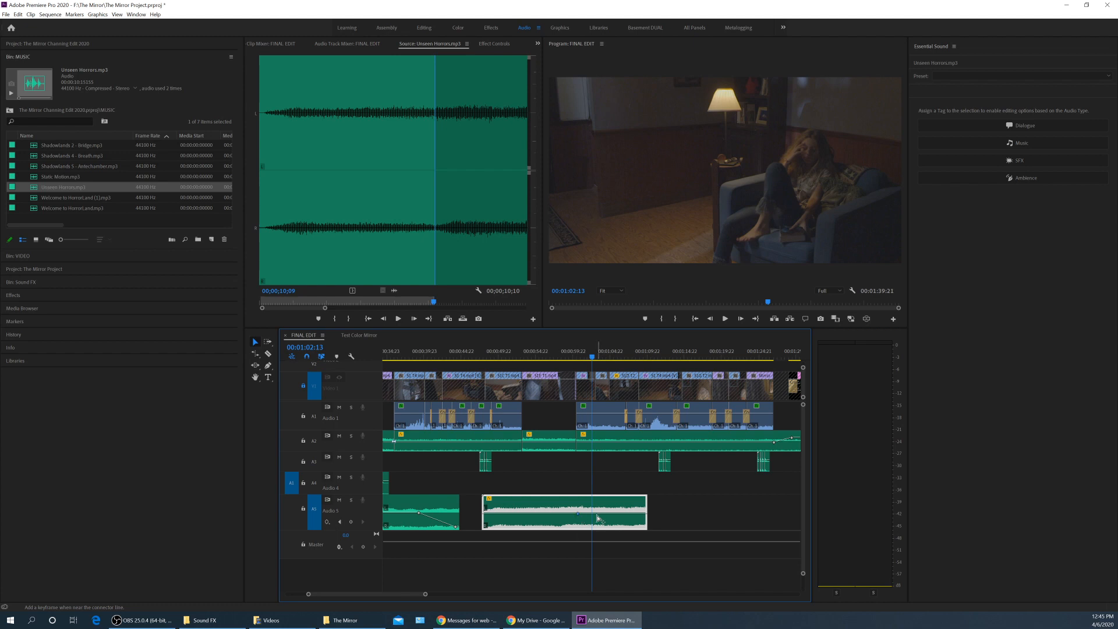
pyautogui.keyDown('ctrl'); pyautogui.click(597, 516); pyautogui.keyUp('ctrl')
pyautogui.moveTo(599, 525); pyautogui.dragTo(600, 526)
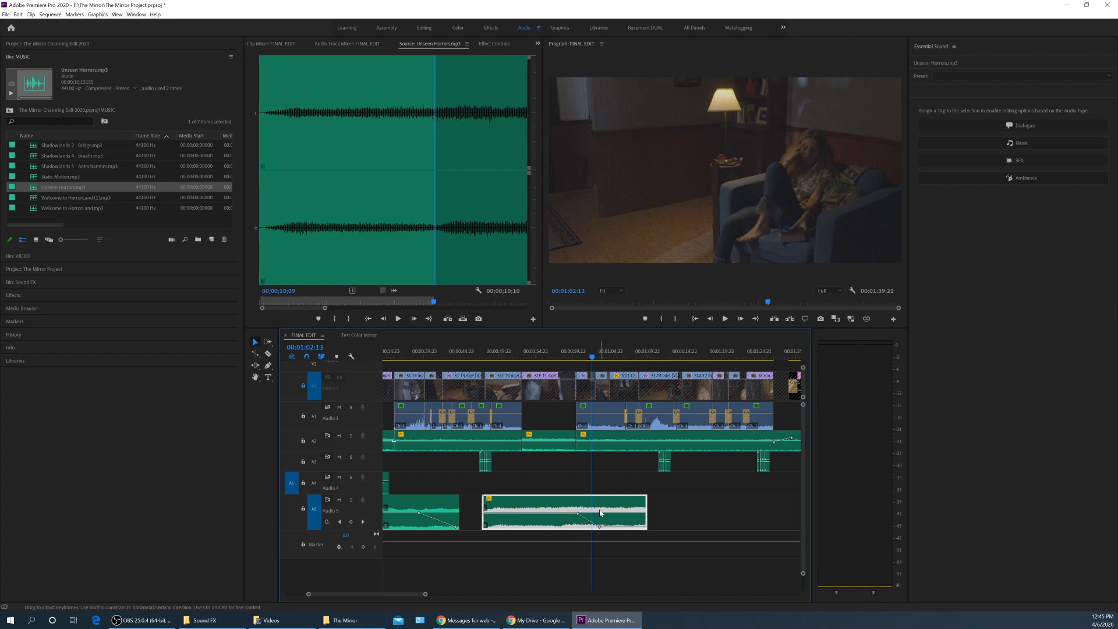
pyautogui.click(567, 354)
pyautogui.press('space')
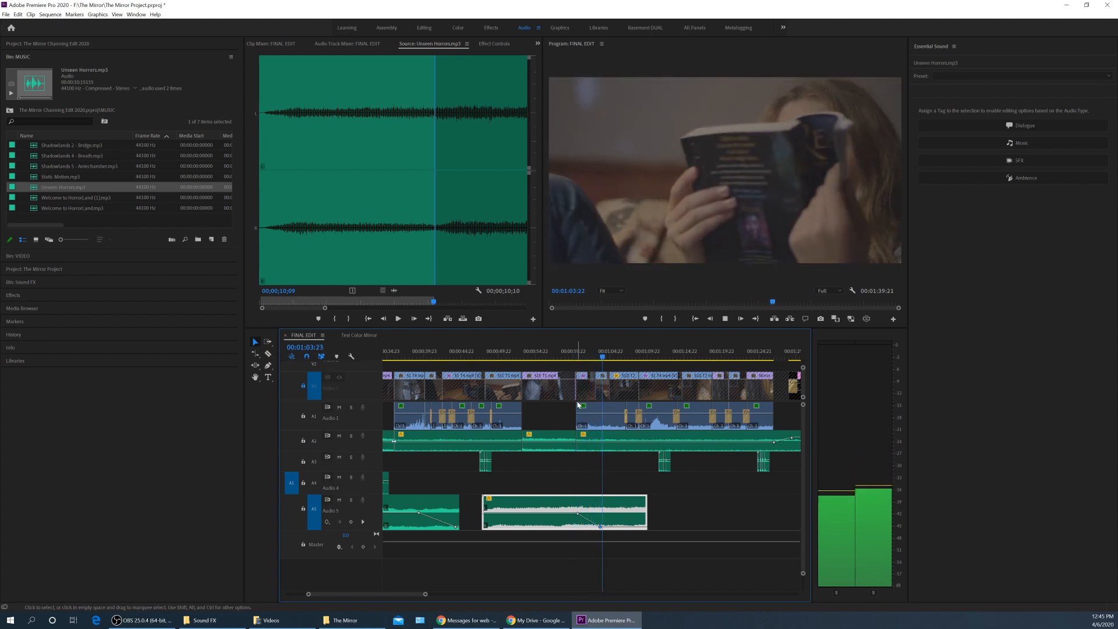
pyautogui.press('space')
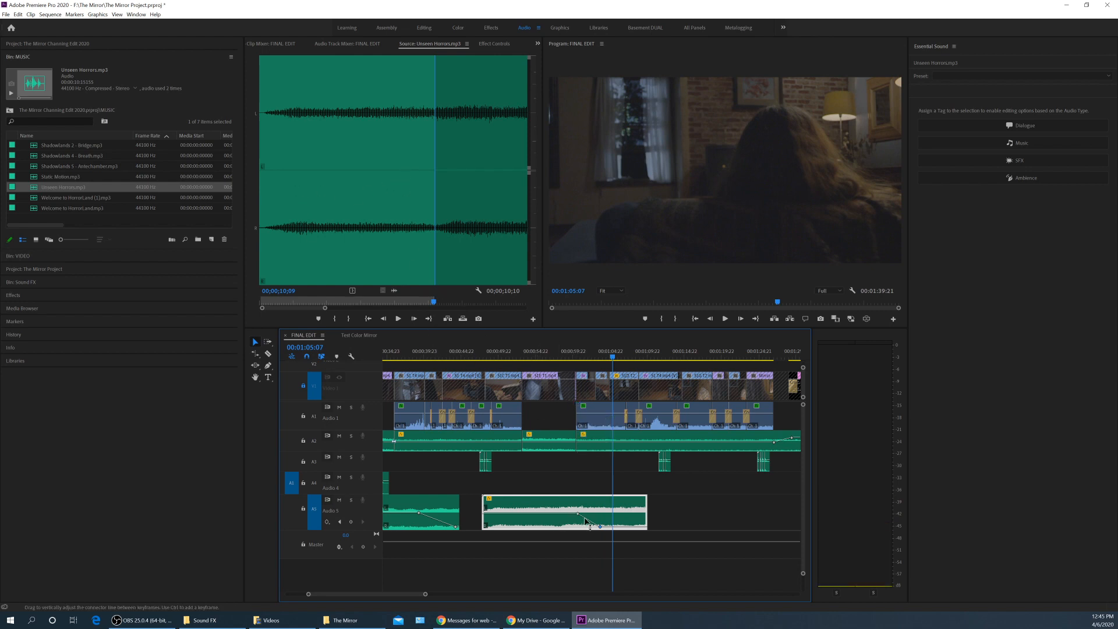
pyautogui.click(639, 476)
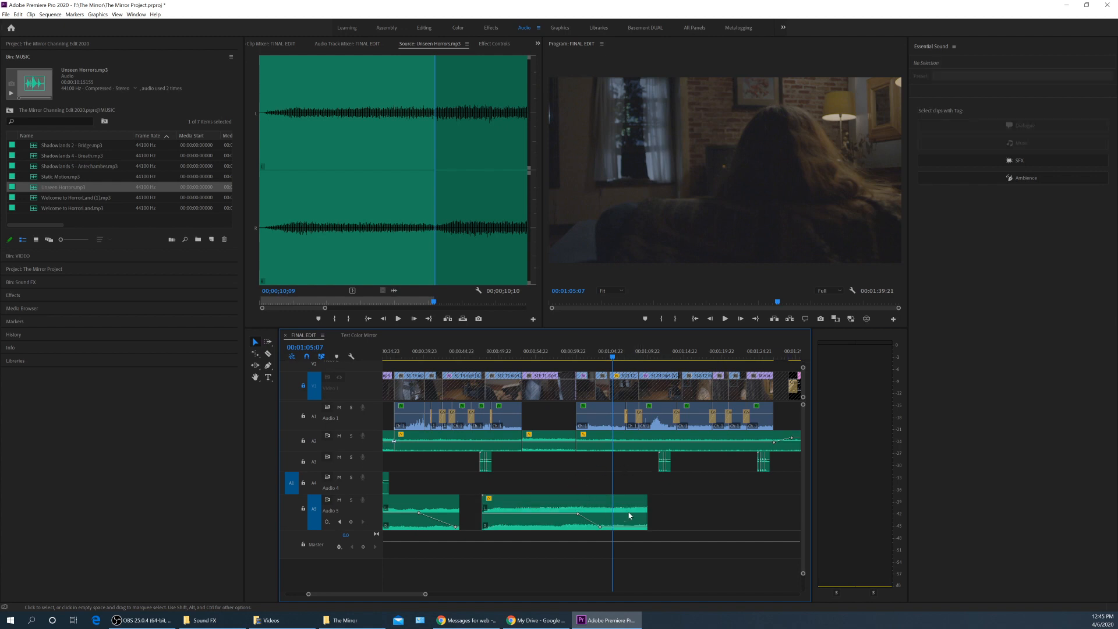
# Listen to the last part of Unseen Horrors.mp3, from about 00;03;52 through its final swell, as music for the film's ending.
pyautogui.press('-')
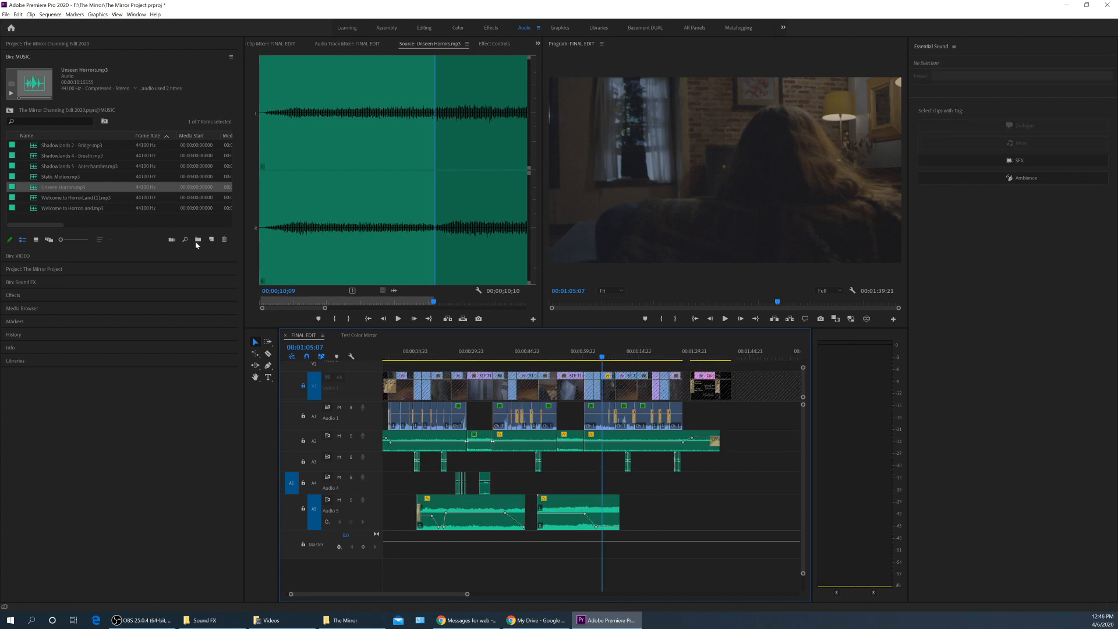
pyautogui.click(34, 189)
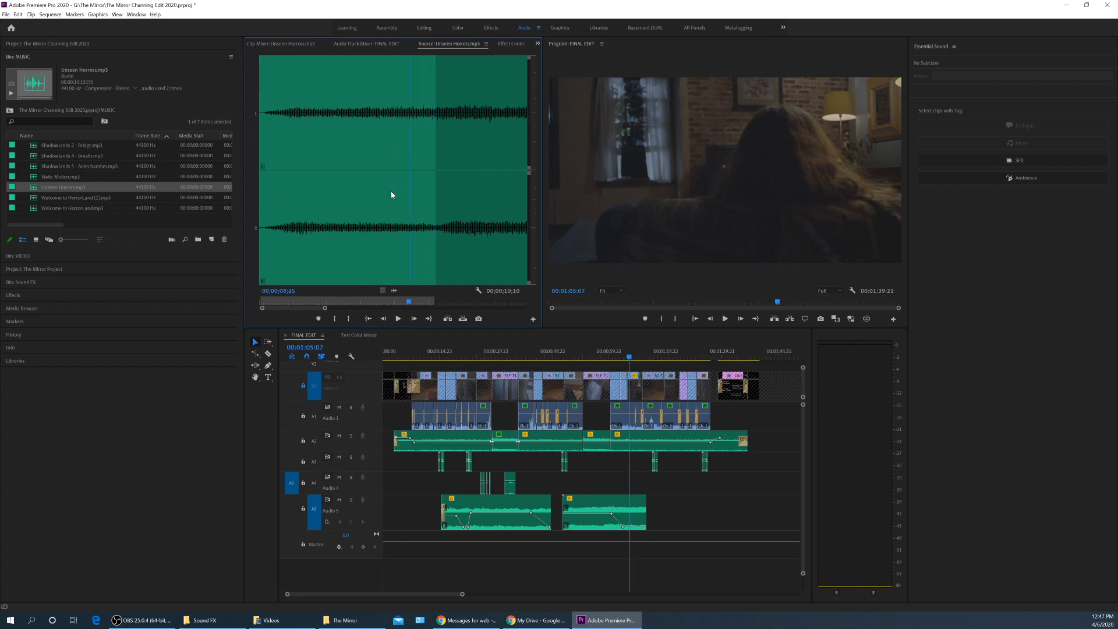
pyautogui.press('-')
pyautogui.press('-')
pyautogui.press('-')
pyautogui.press('-')
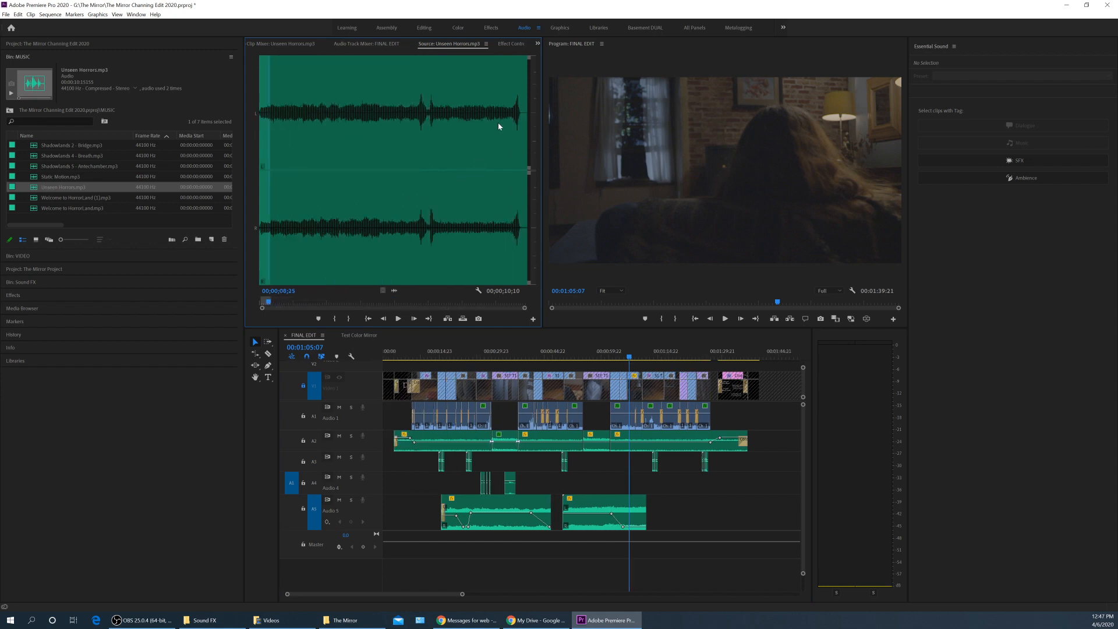
pyautogui.press('space')
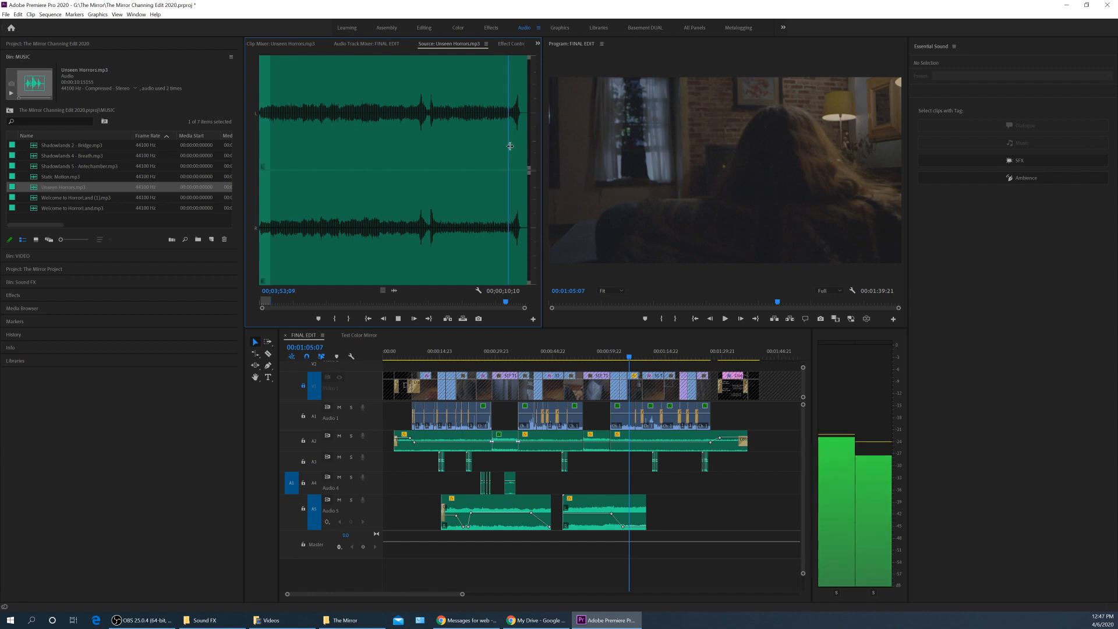
pyautogui.press('=')
pyautogui.press('=')
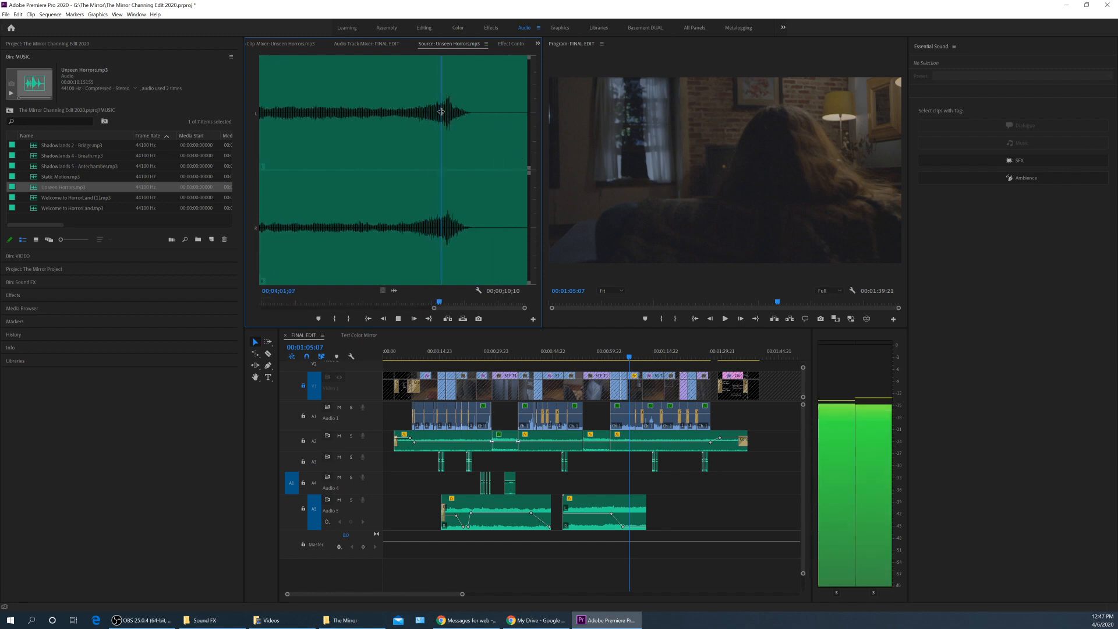
pyautogui.press('space')
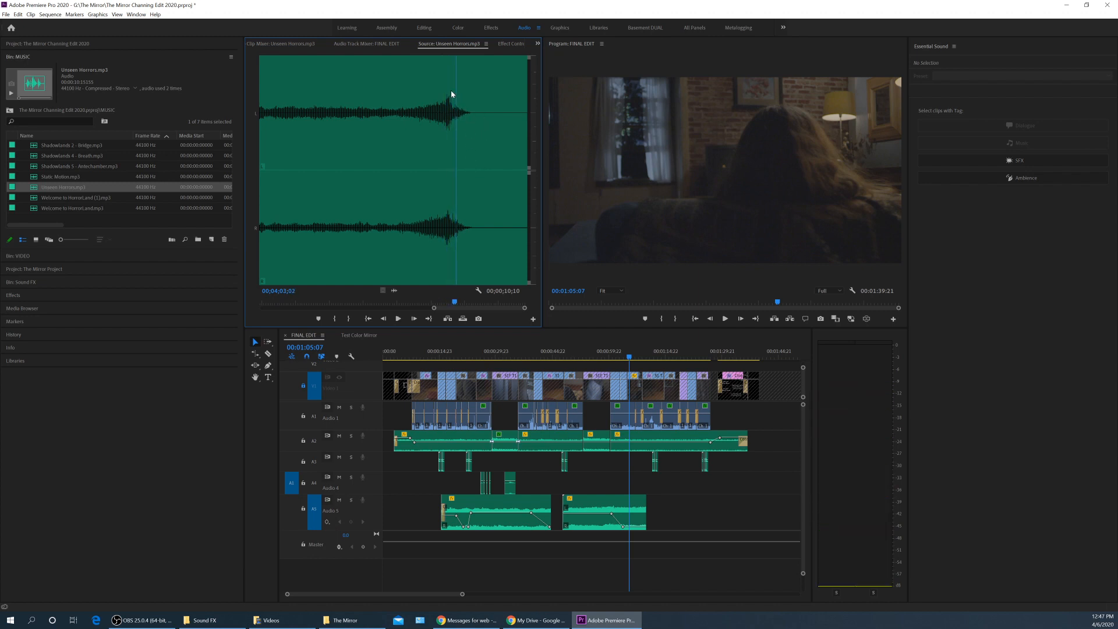
pyautogui.moveTo(451, 93); pyautogui.dragTo(414, 101)
pyautogui.press('space')
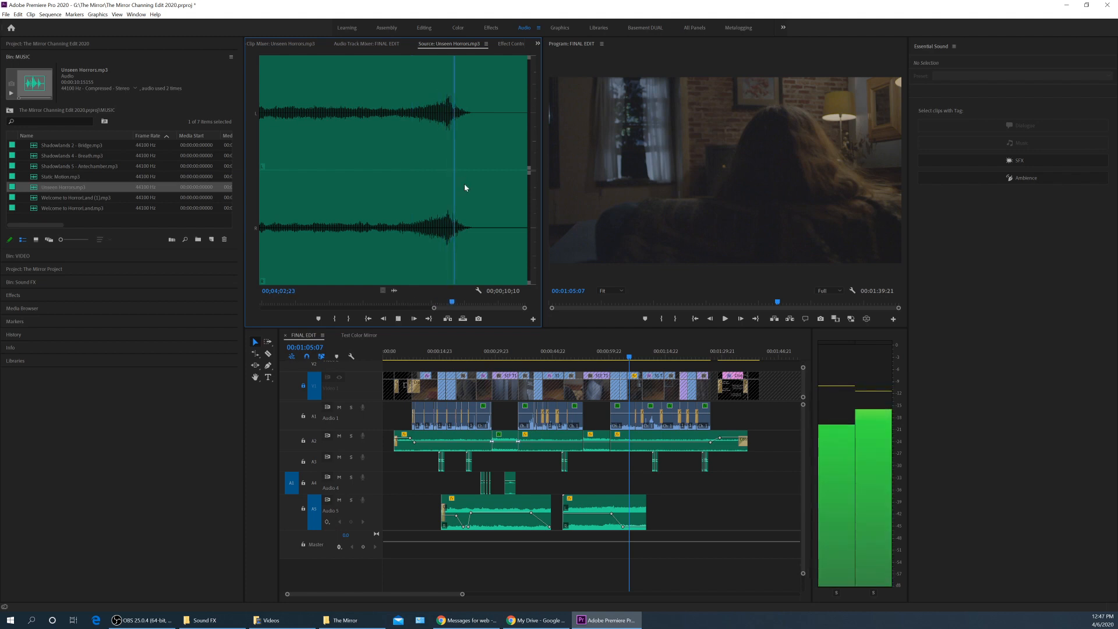
pyautogui.press('space')
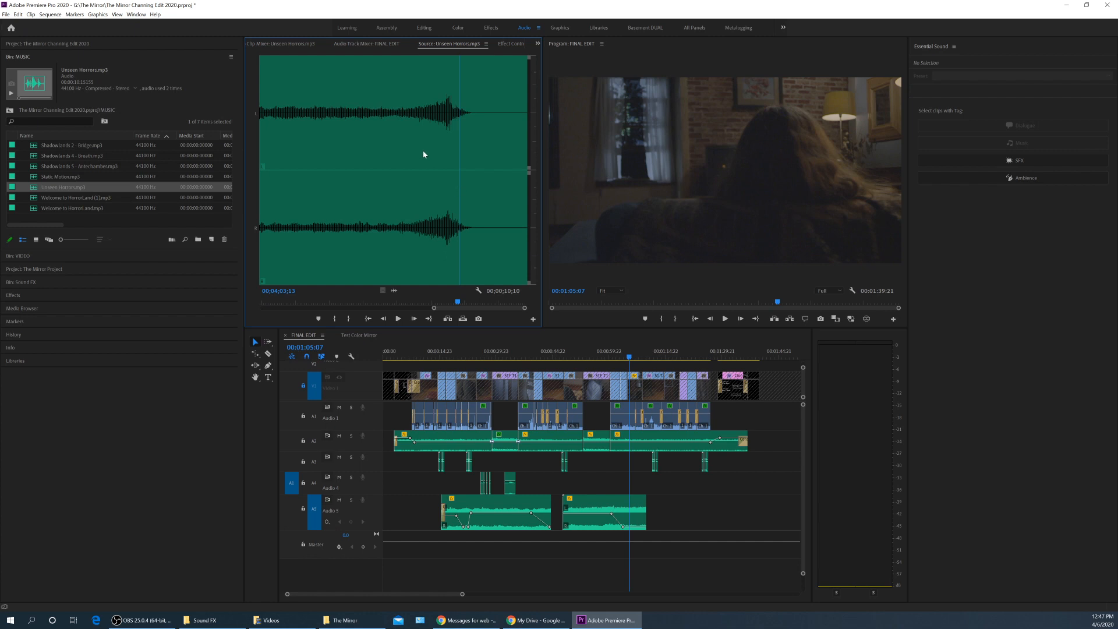
# Mark the final swell of Unseen Horrors.mp3 with an in point before the build-up and an out point at 00;04;06;29.
pyautogui.click(394, 140)
pyautogui.press('i')
pyautogui.click(489, 137)
pyautogui.press('o')
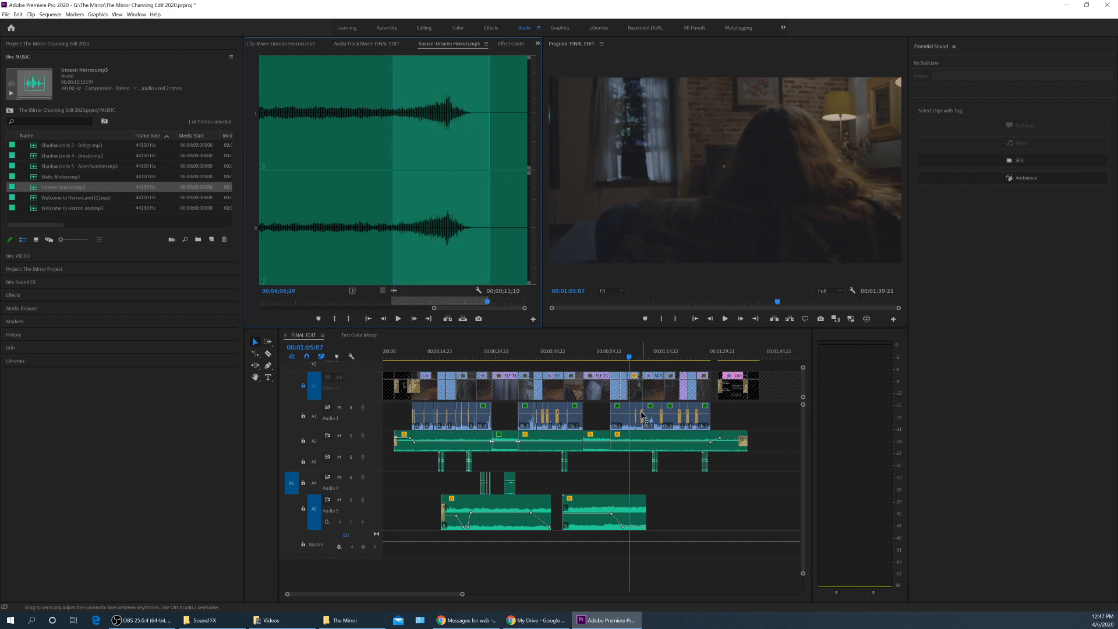
# Patch the source audio to Audio 5, overwrite the marked swell at 00:01:23:01 and move it earlier to start at about 00:01:17:12.
pyautogui.moveTo(694, 356); pyautogui.dragTo(699, 357)
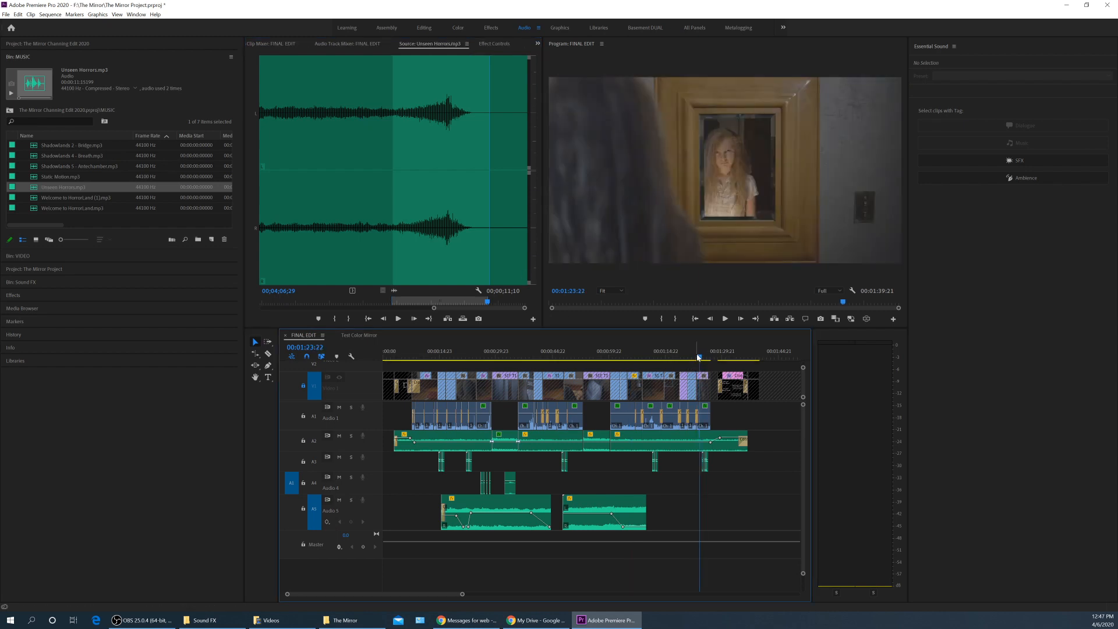
pyautogui.press('=')
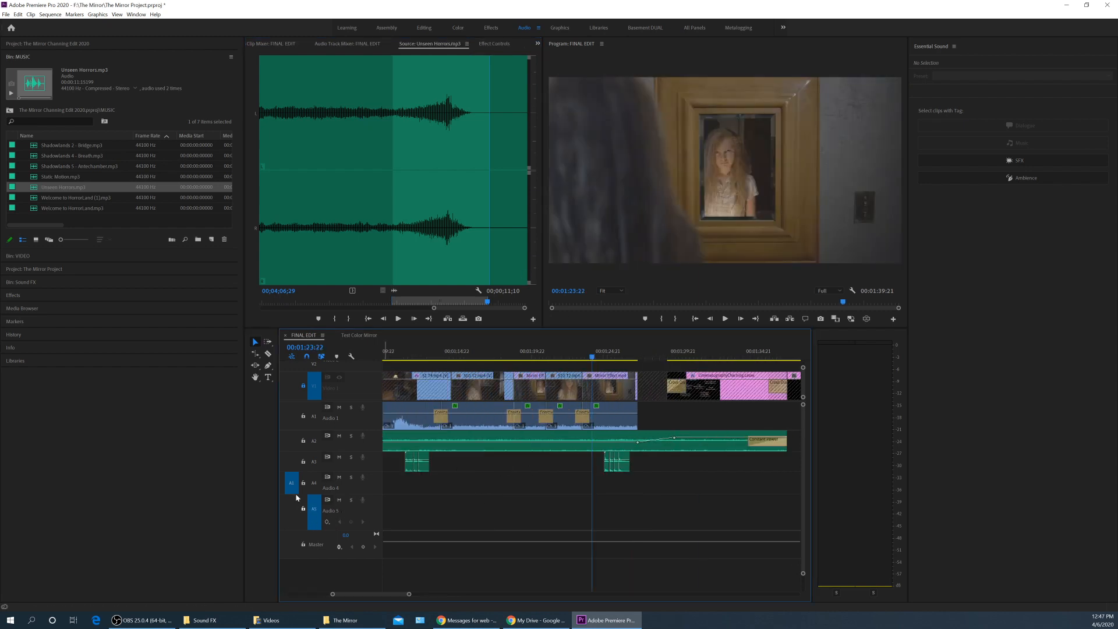
pyautogui.click(295, 512)
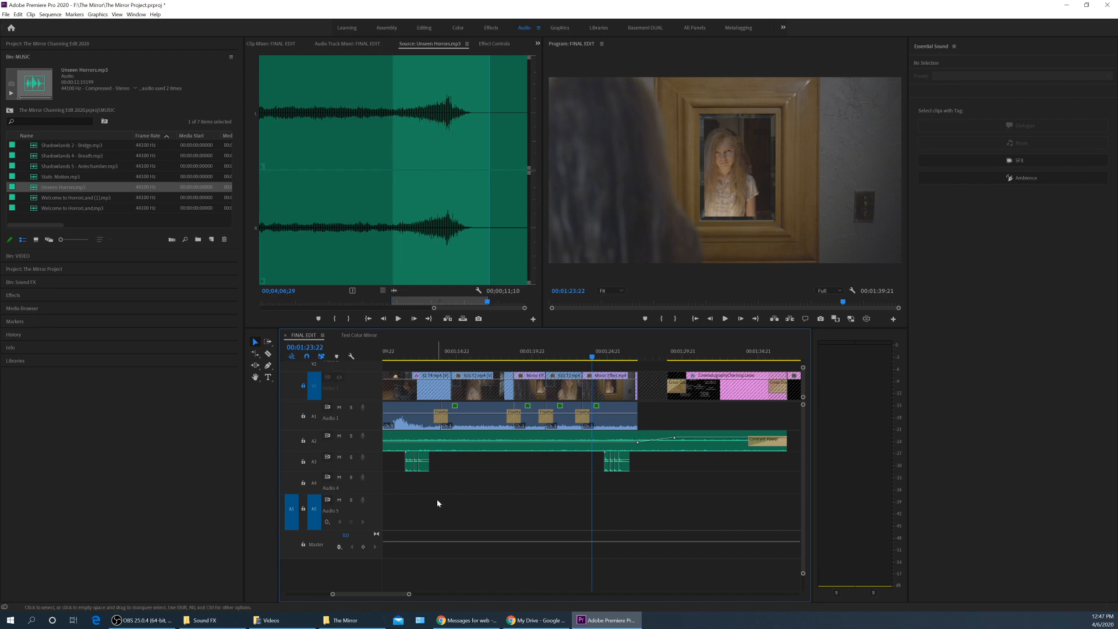
pyautogui.click(578, 353)
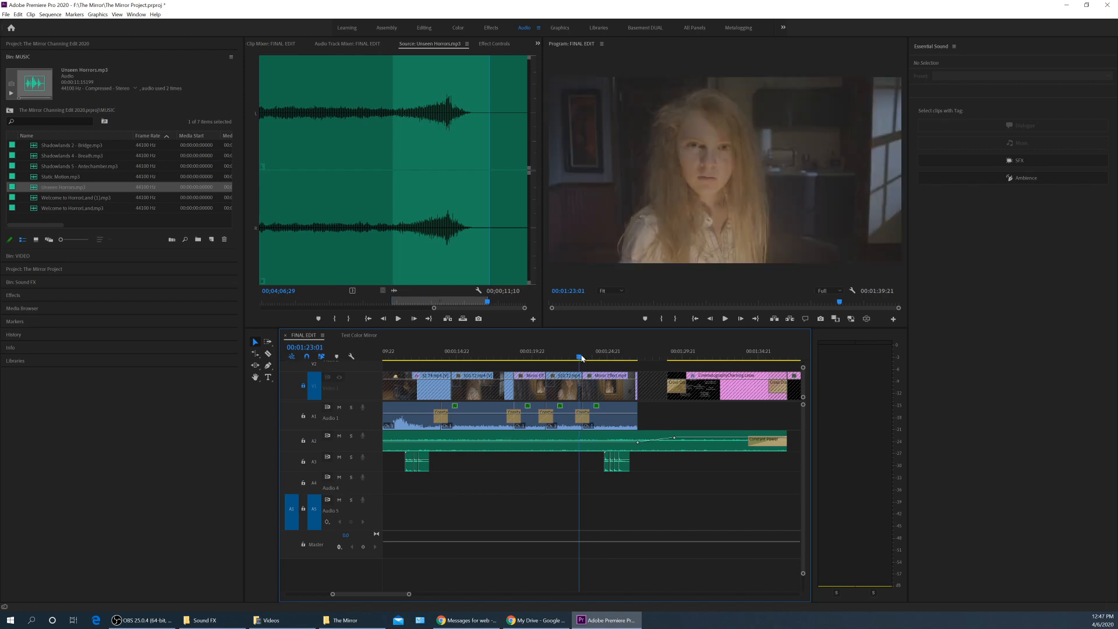
pyautogui.press('.')
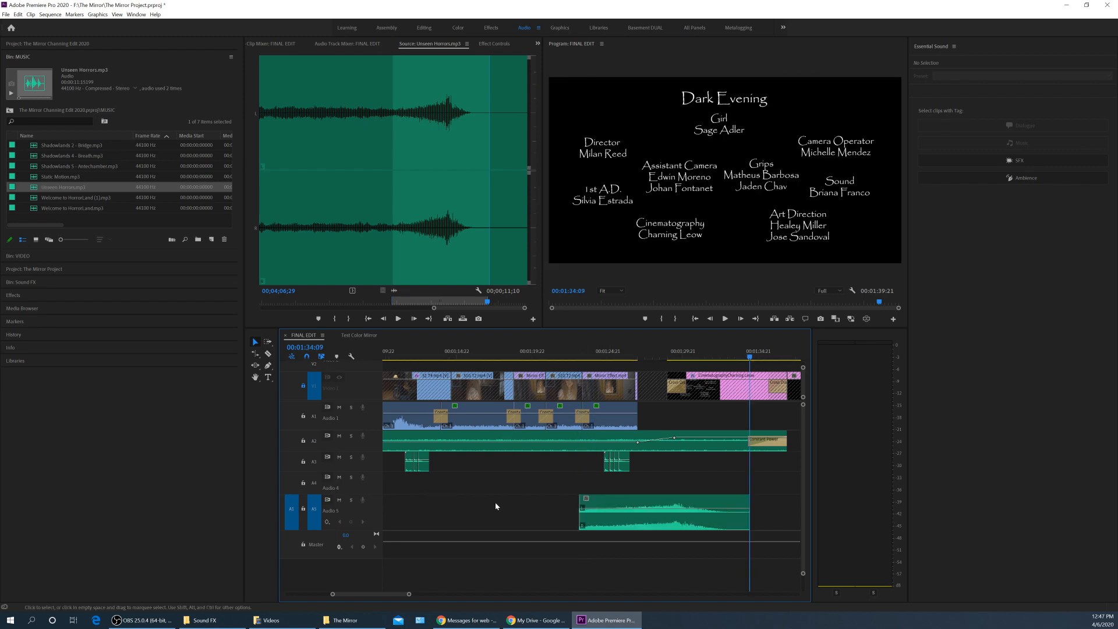
pyautogui.moveTo(667, 502); pyautogui.dragTo(584, 501)
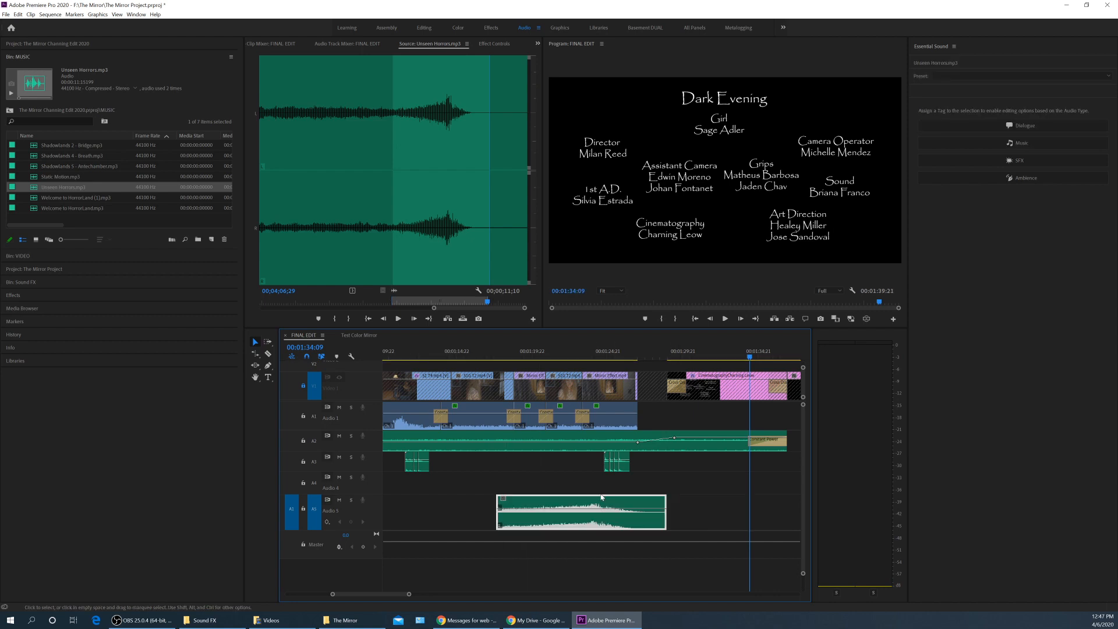
# Shift the music swell on Audio 5 slightly later to start at about 00:01:18 and play it against the film's ending.
pyautogui.click(557, 351)
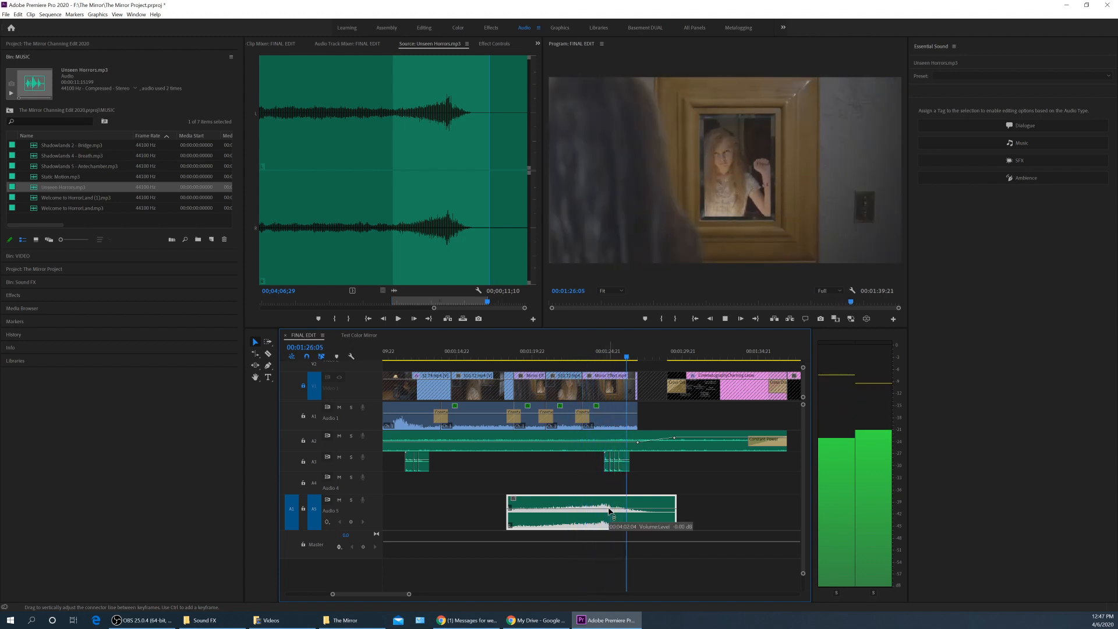
pyautogui.press('space')
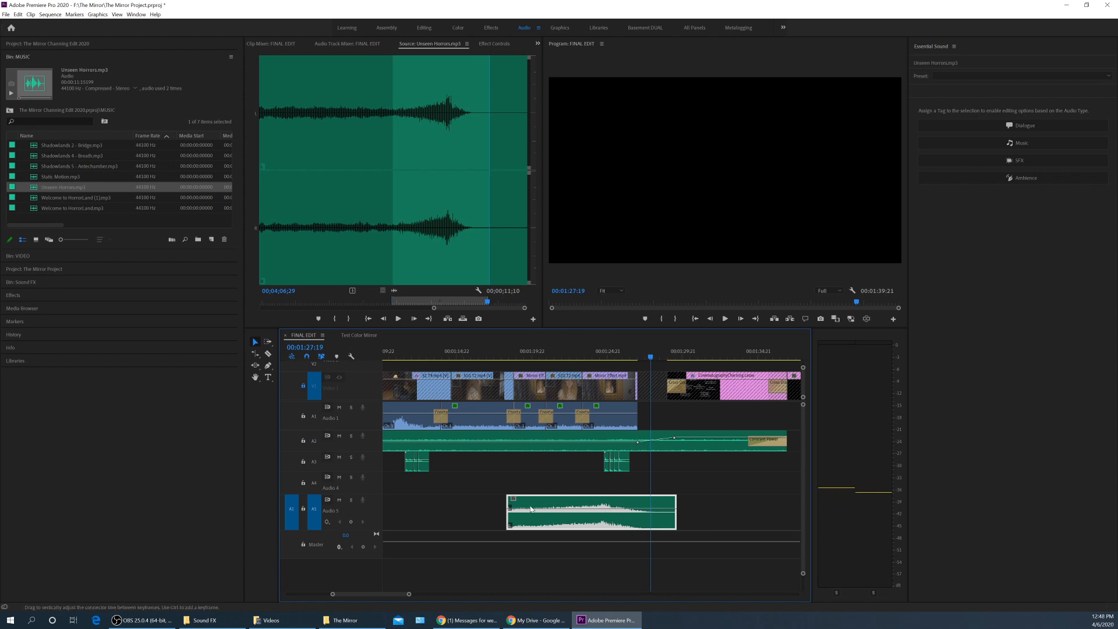
pyautogui.press('-')
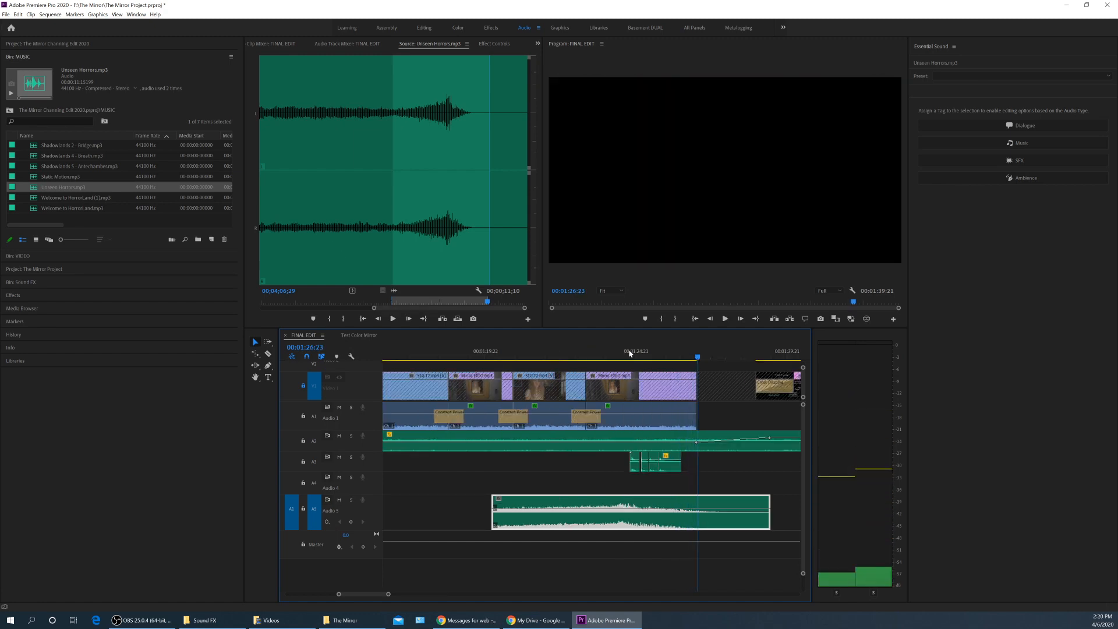
# Select the Audio 3 effect clips near 00:01:25, listen to them soloed from 00:01:24:15, and check their Audio Gain settings.
pyautogui.moveTo(622, 476); pyautogui.dragTo(670, 441)
pyautogui.click(627, 356)
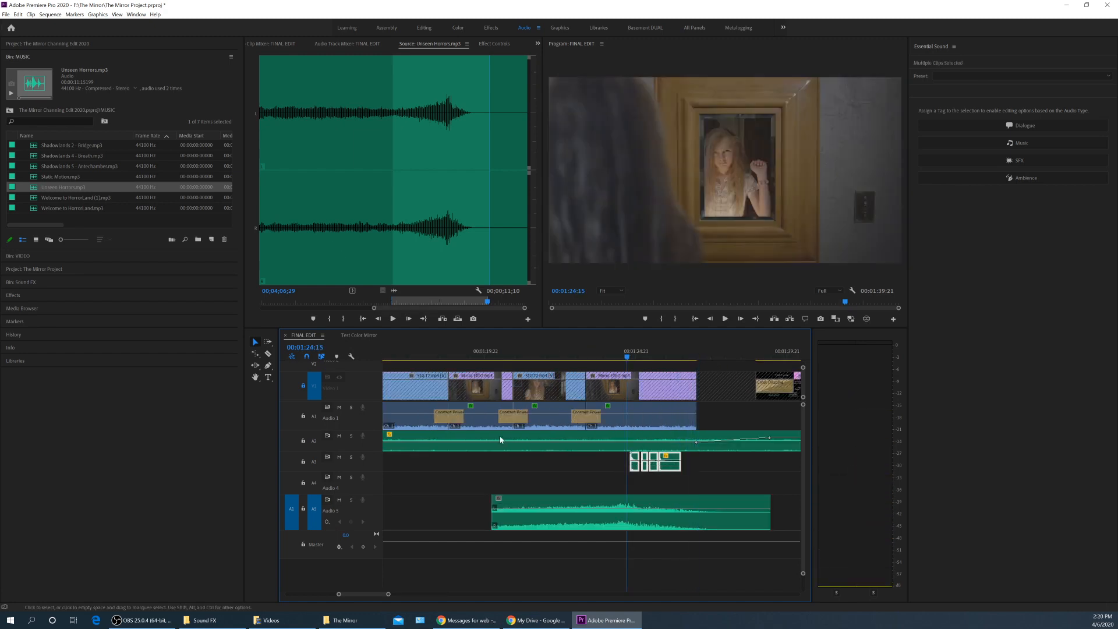
pyautogui.click(350, 458)
pyautogui.press('space')
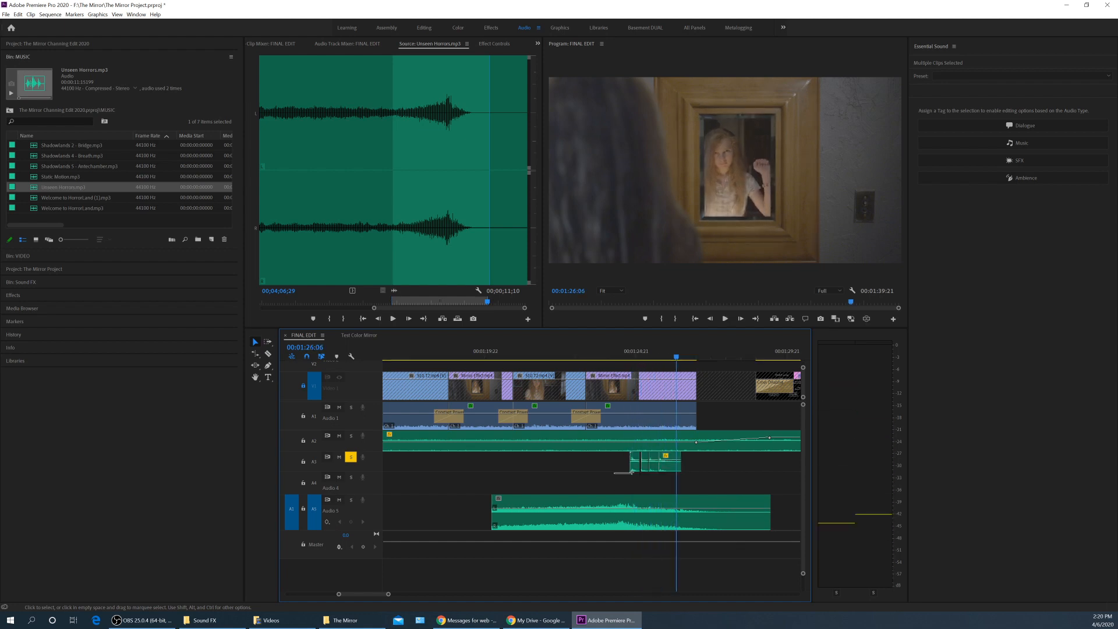
pyautogui.press('g')
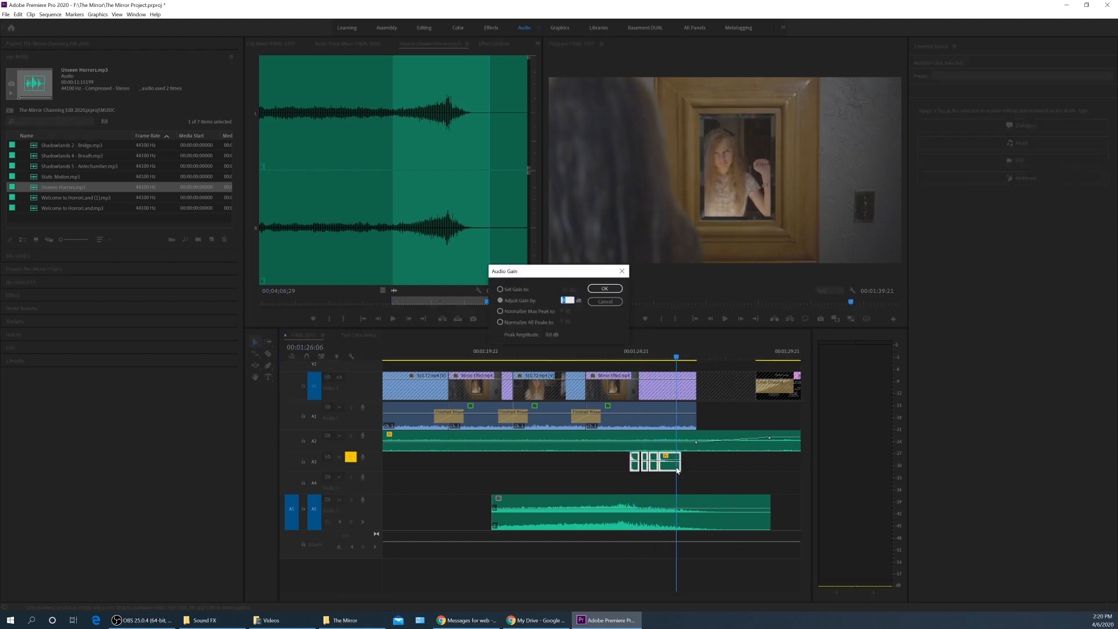
pyautogui.press('Return')
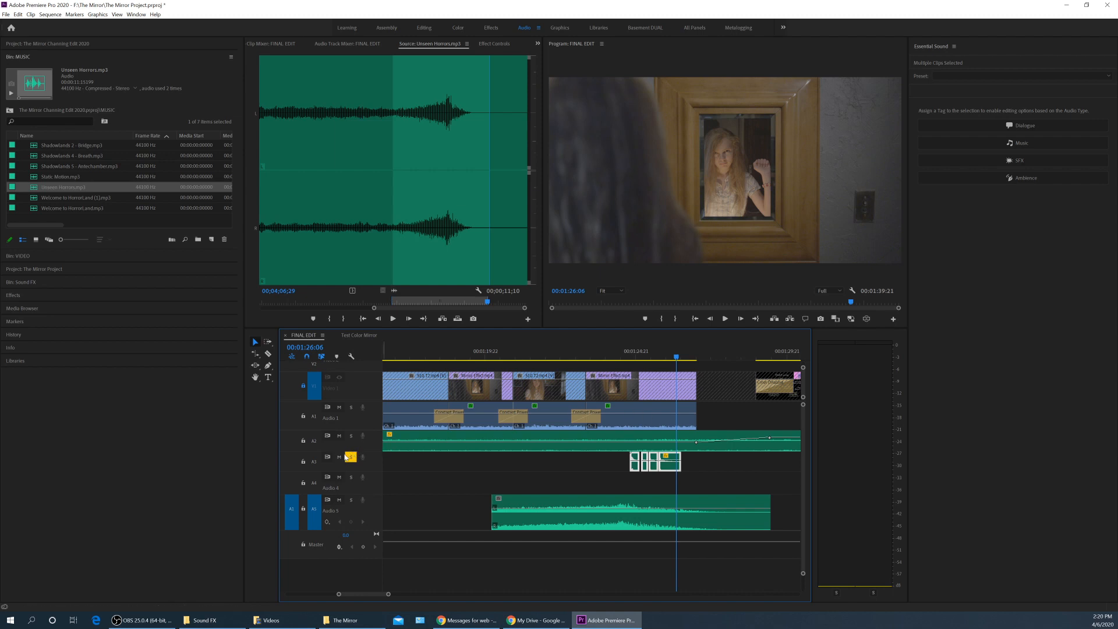
# Mute Audio 3 temporarily, play the mirror shot from about 00:01:24:15, and unmute the track.
pyautogui.click(340, 459)
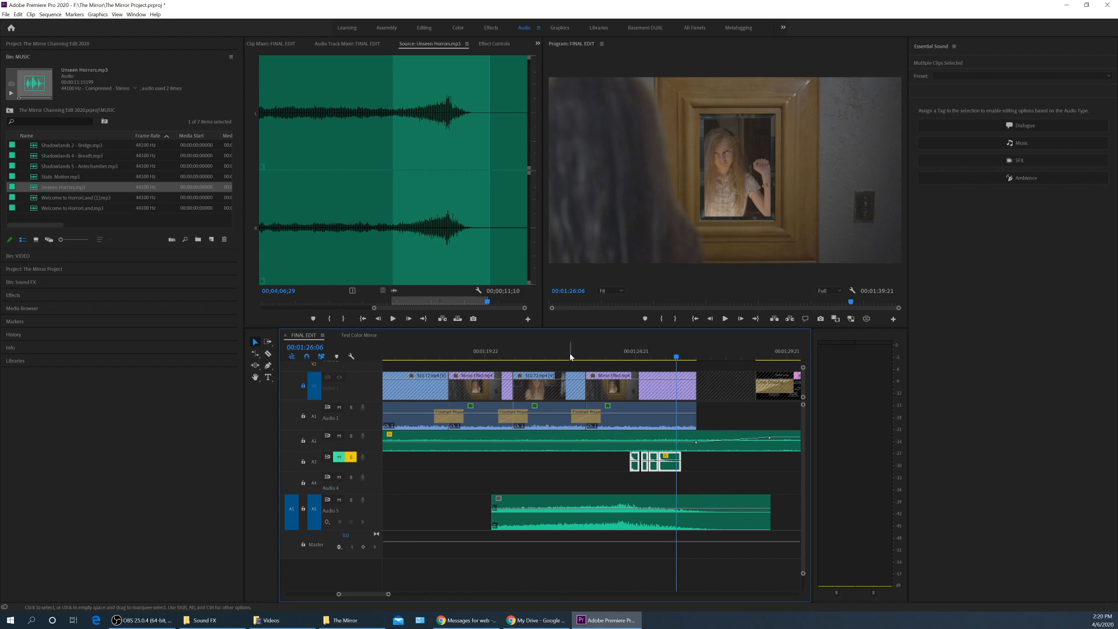
pyautogui.click(629, 357)
pyautogui.press('space')
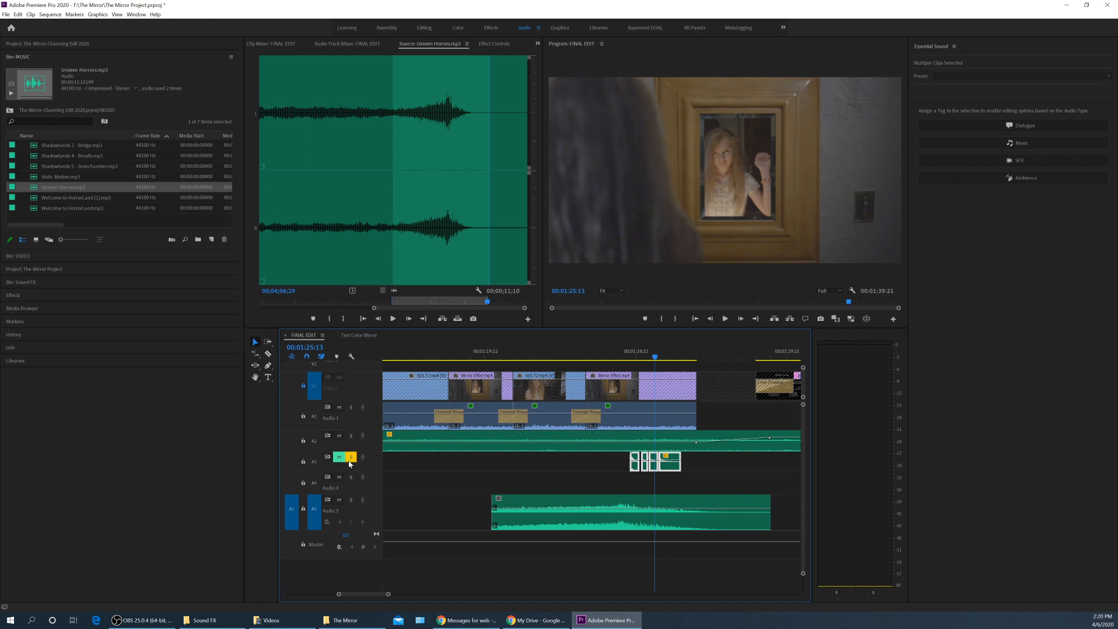
pyautogui.click(343, 459)
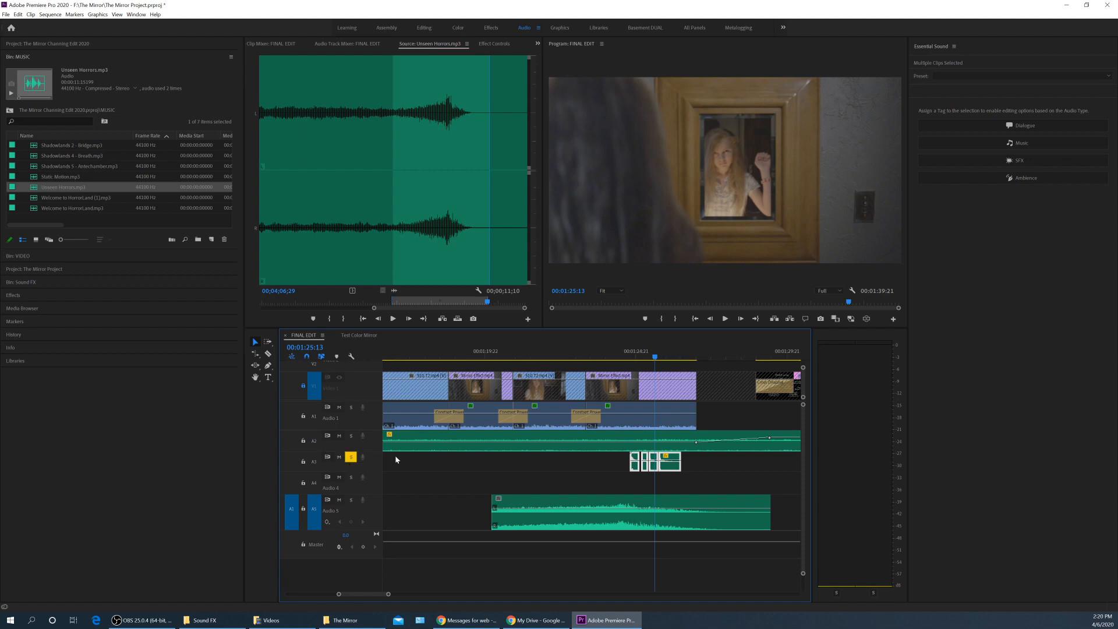
# Solo Audio 2 together with Audio 3, play the mirror shot from 00:01:24:11, and clear both solos.
pyautogui.click(352, 458)
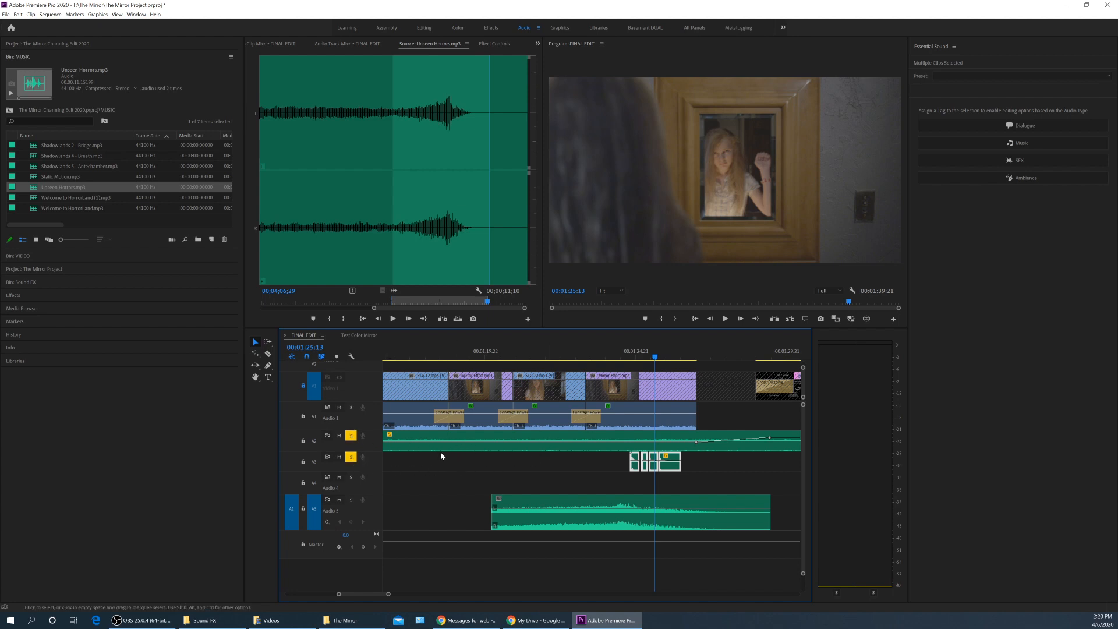
pyautogui.click(622, 360)
pyautogui.press('space')
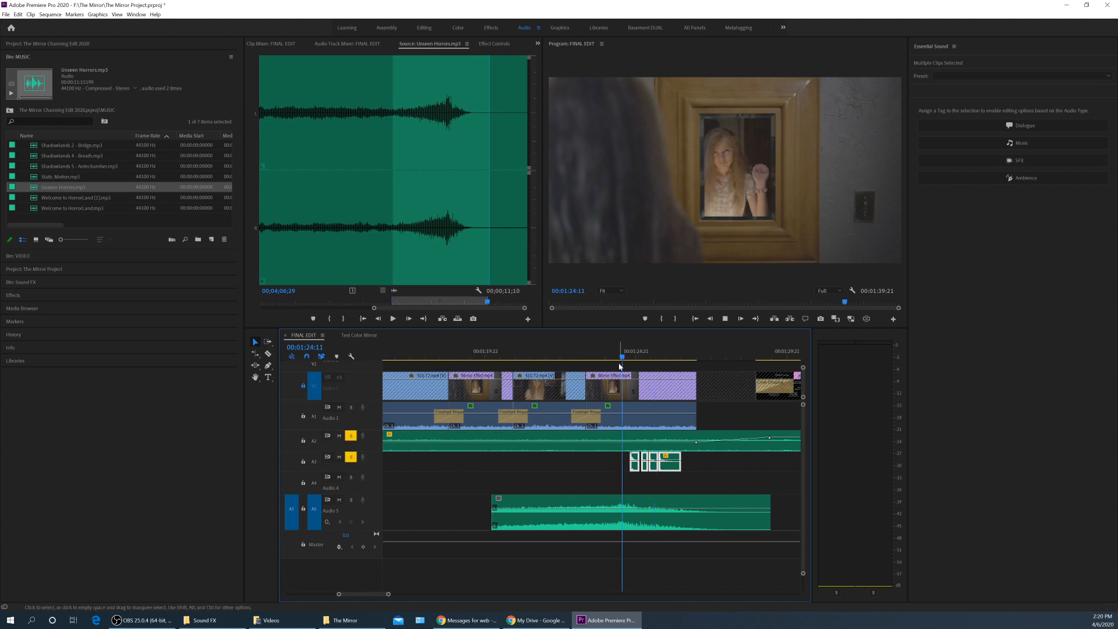
pyautogui.press('space')
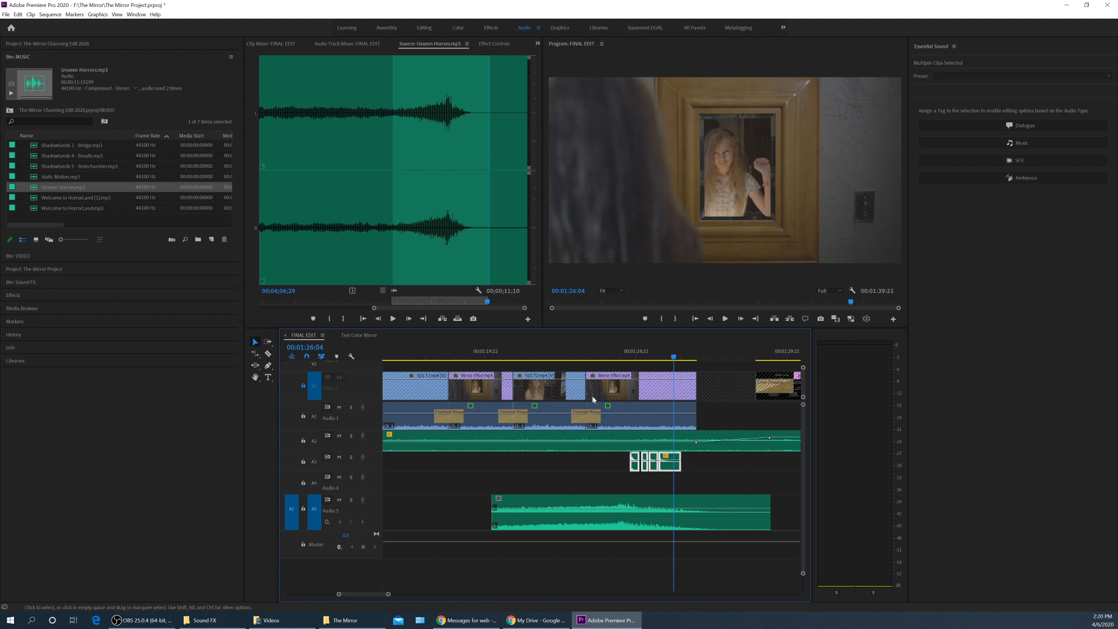
# Extend the start of the ending music clip on Audio 5 back to 00:01:12:00.
pyautogui.click(602, 357)
pyautogui.press('-')
pyautogui.press('-')
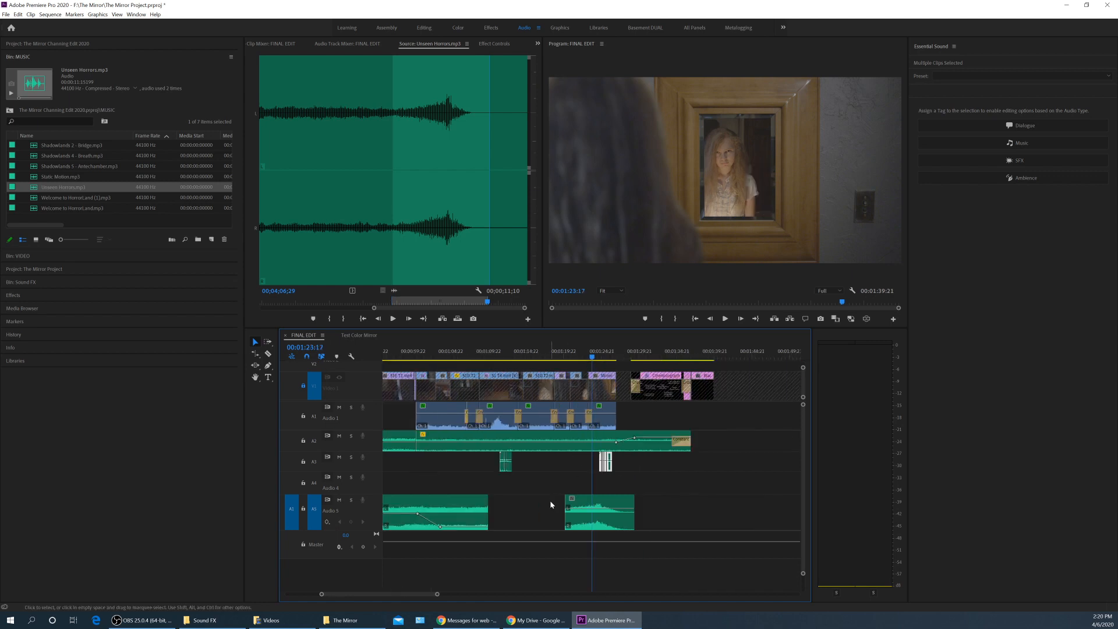
pyautogui.moveTo(560, 500); pyautogui.dragTo(500, 500)
pyautogui.click(501, 353)
pyautogui.press('=')
pyautogui.press('=')
pyautogui.press('=')
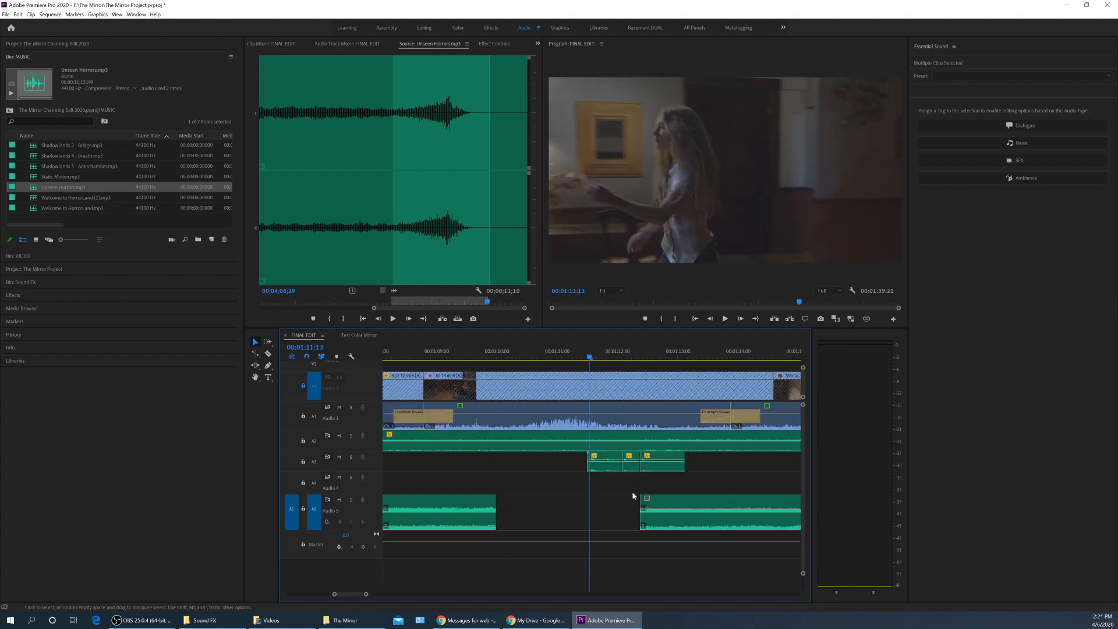
pyautogui.moveTo(641, 500); pyautogui.dragTo(622, 500)
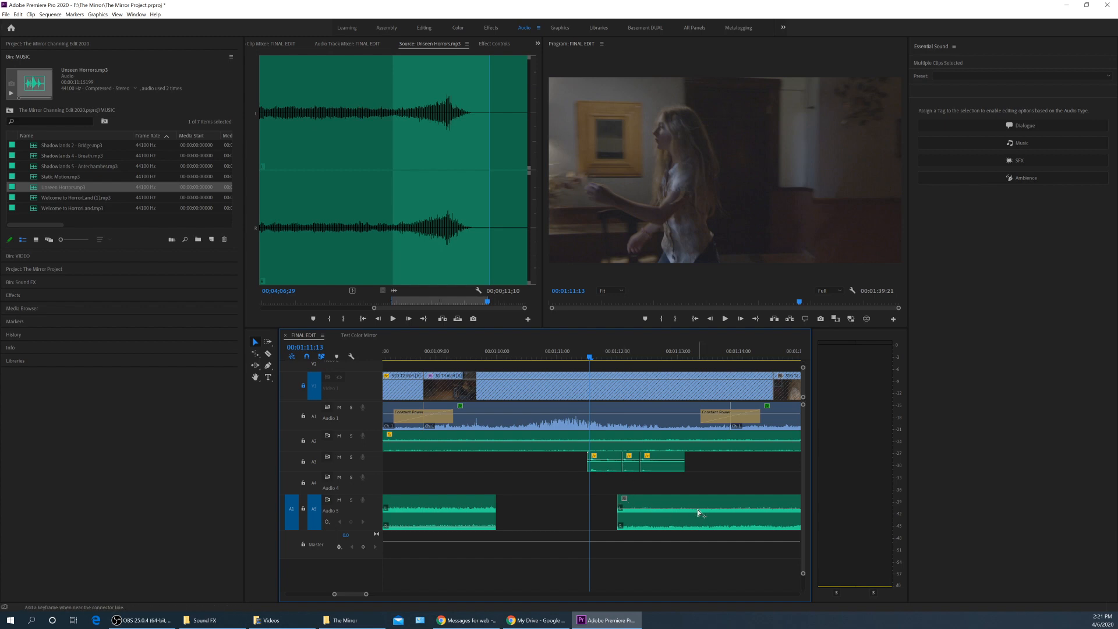
# Add a Constant Power fade-in at the start of the ending music clip, at 00:01:12:00, and play across it.
pyautogui.press('space')
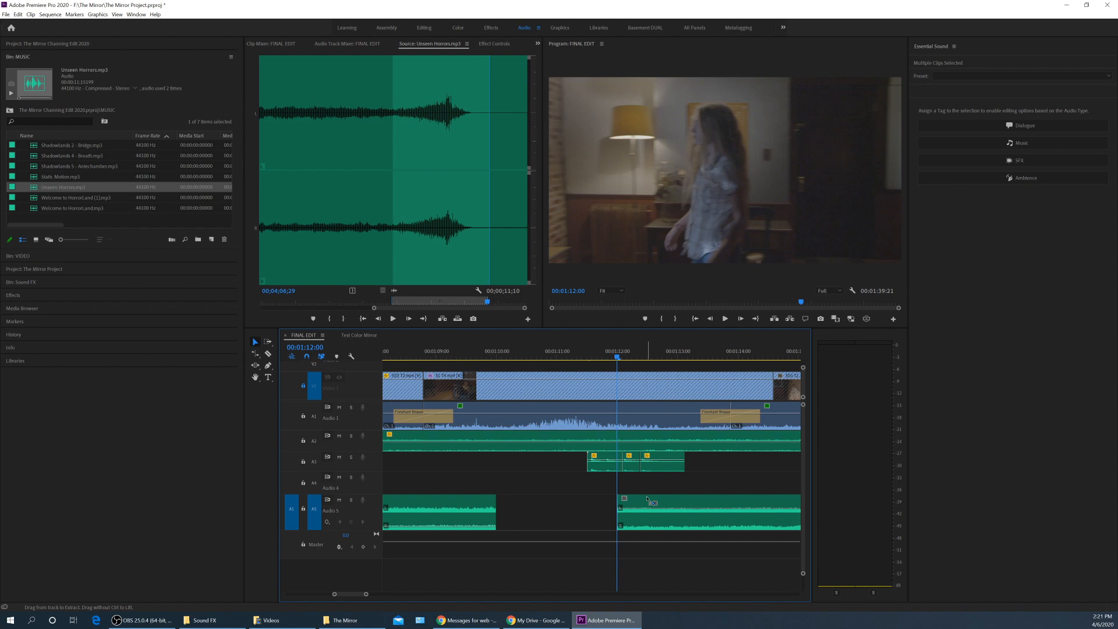
pyautogui.hotkey('ctrl', 'shift', 'd')
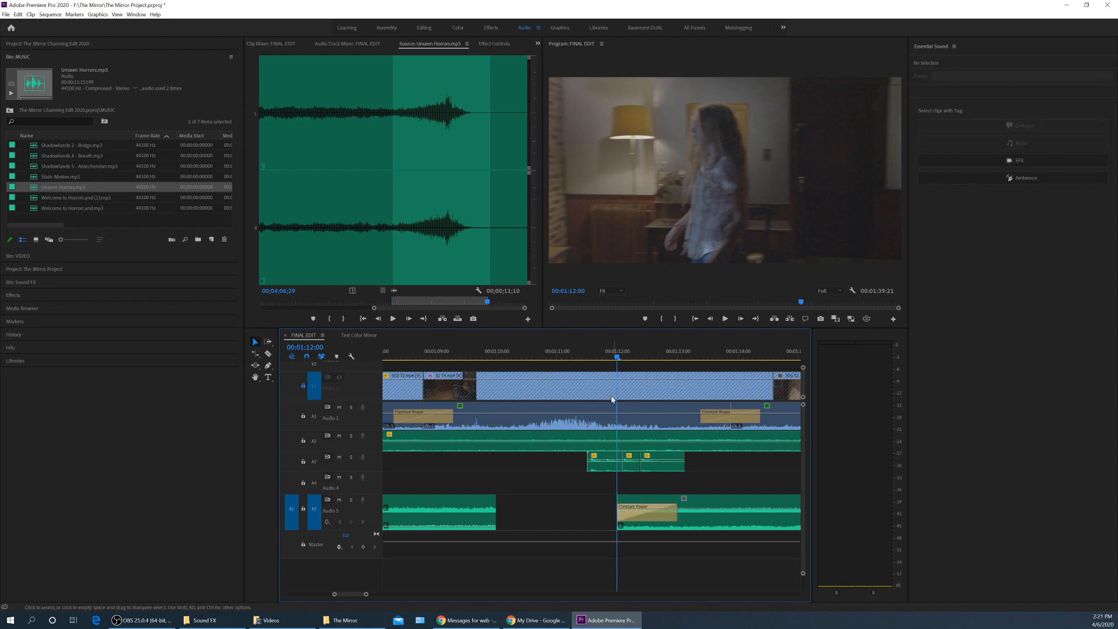
pyautogui.moveTo(601, 353); pyautogui.dragTo(560, 358)
pyautogui.press('space')
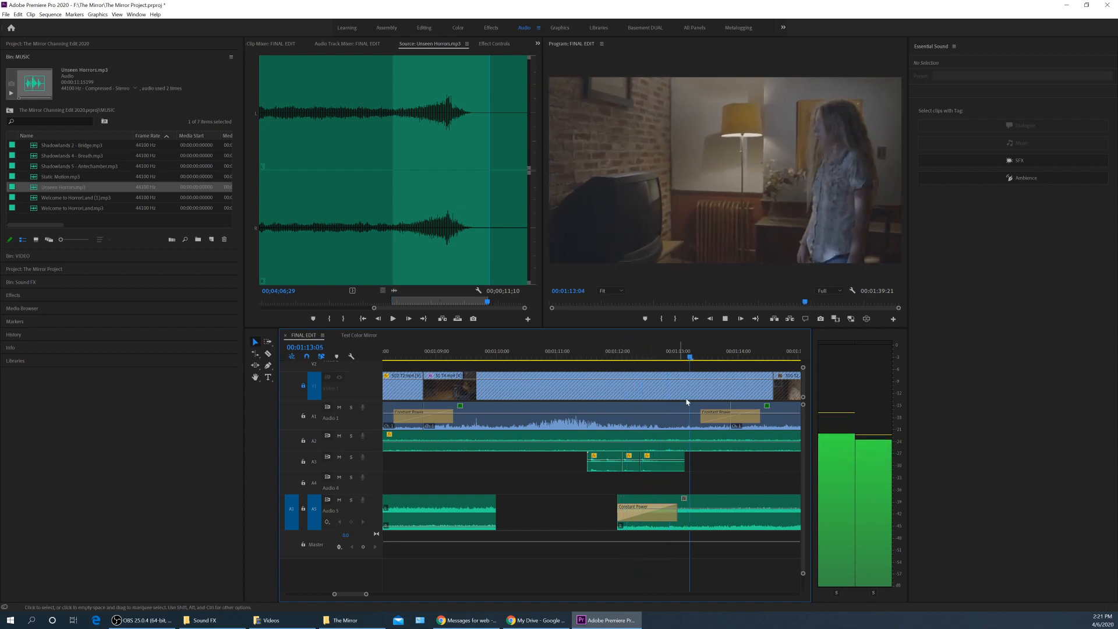
pyautogui.press('space')
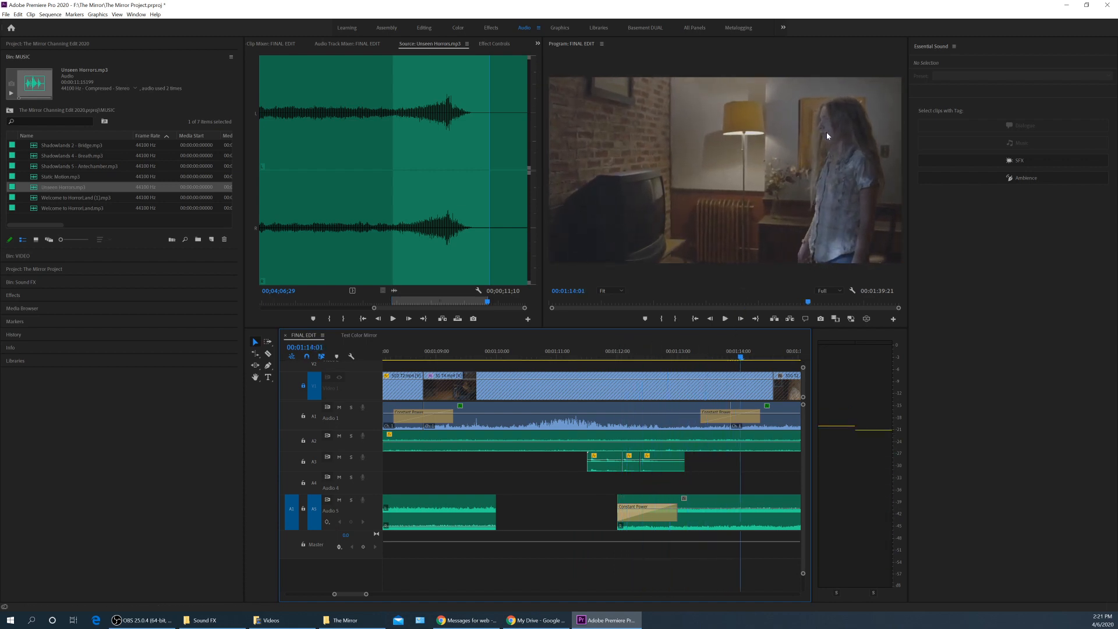
# Play the sequence from 00:01:14:01 through the ending and credits to check the music with the other sounds.
pyautogui.press('-')
pyautogui.press('-')
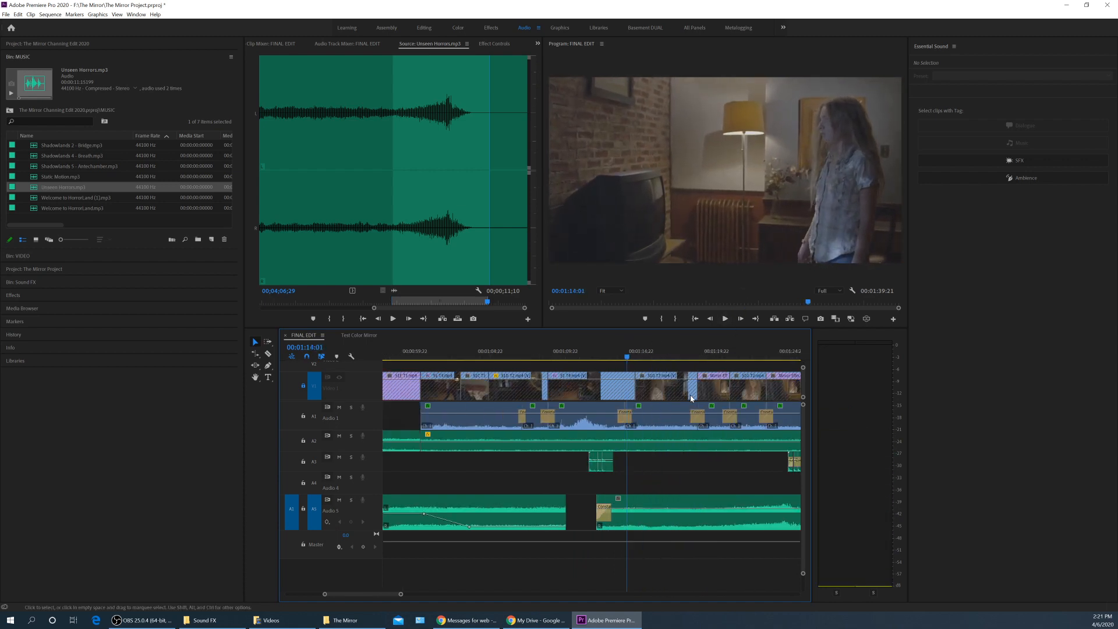
pyautogui.press('space')
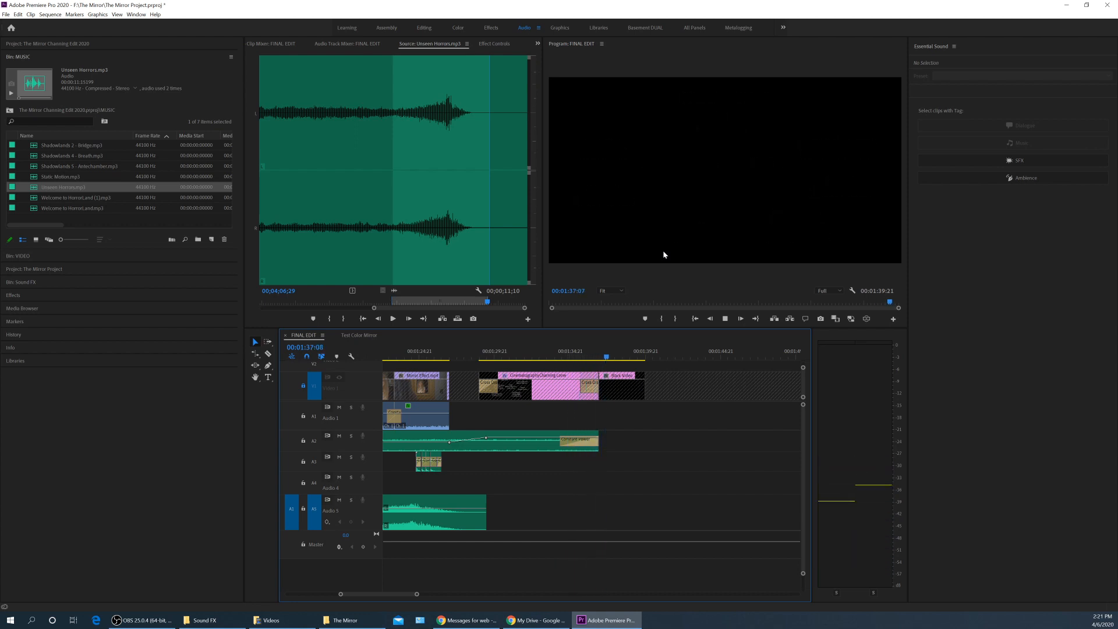
pyautogui.press('space')
# Fit the whole sequence in view, select the clips on Audio 1 through Audio 5 in turn to review them, and save the project.
pyautogui.press('\\')
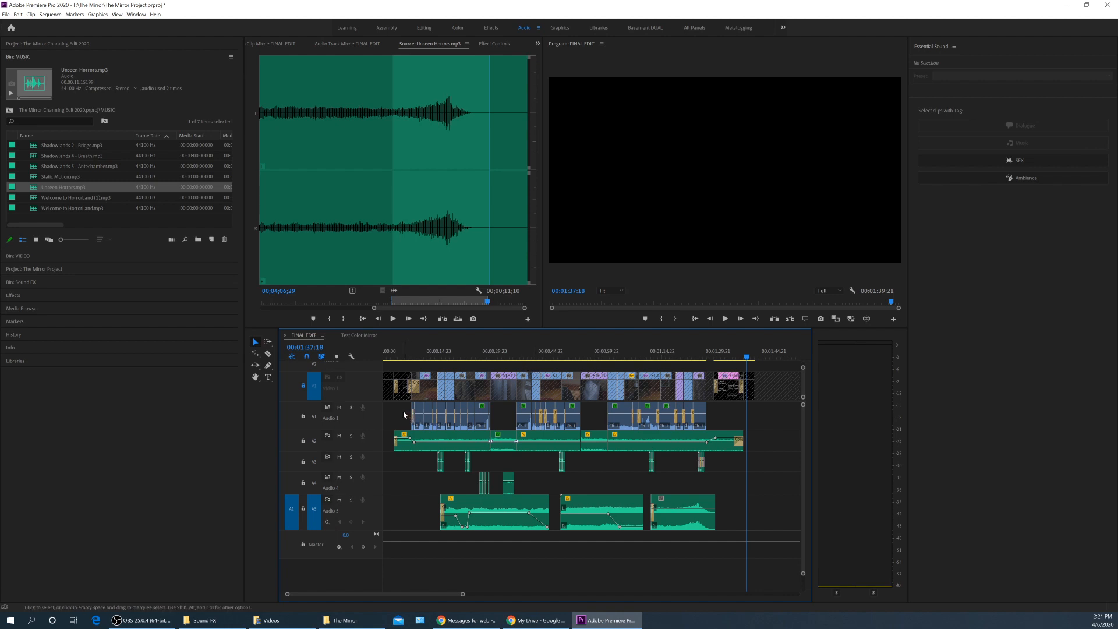
pyautogui.moveTo(403, 412); pyautogui.dragTo(707, 420)
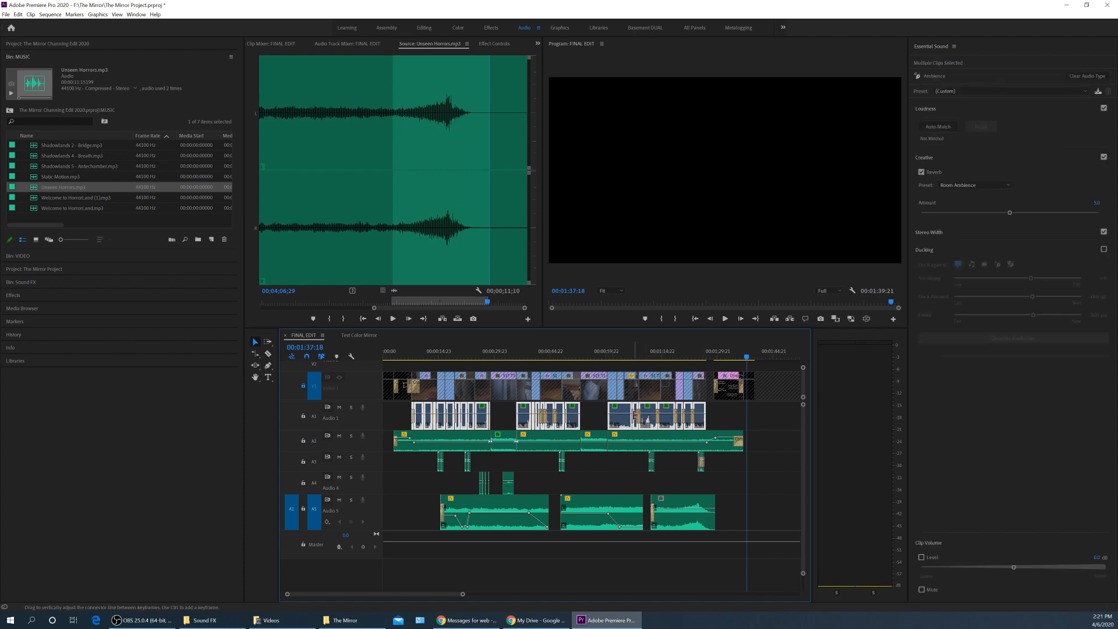
pyautogui.click(413, 358)
pyautogui.click(408, 443)
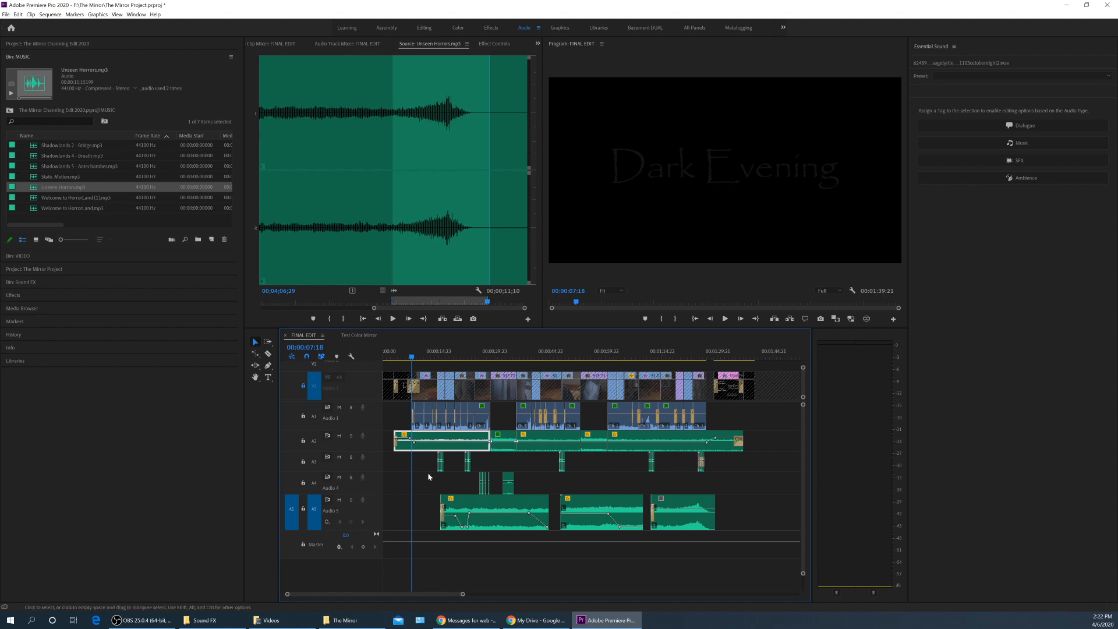
pyautogui.moveTo(425, 463); pyautogui.dragTo(713, 466)
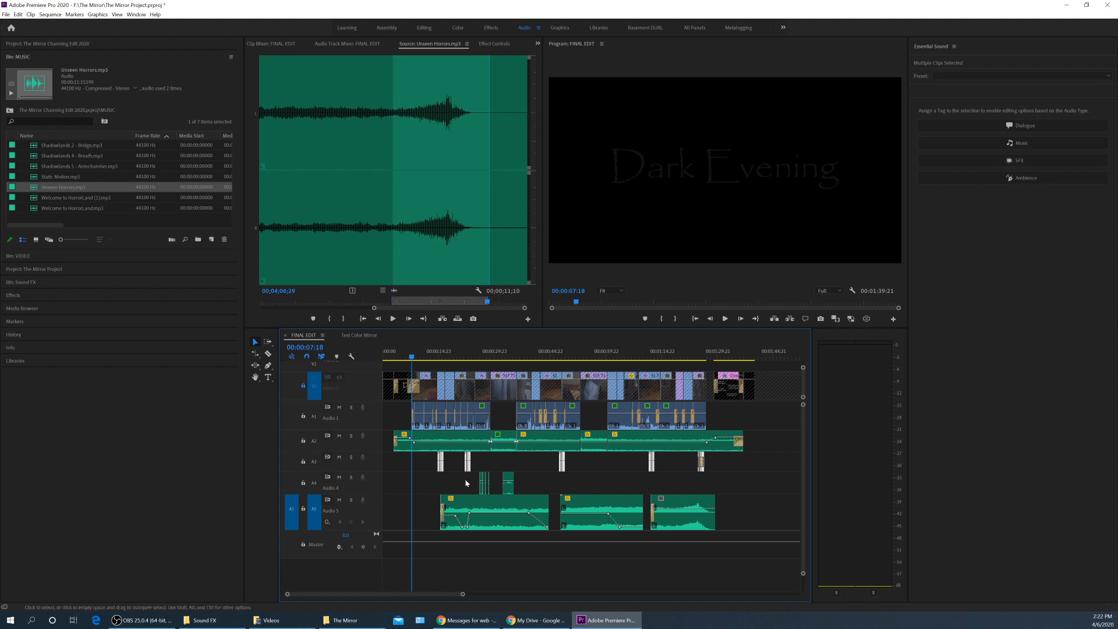
pyautogui.moveTo(460, 475); pyautogui.dragTo(543, 496)
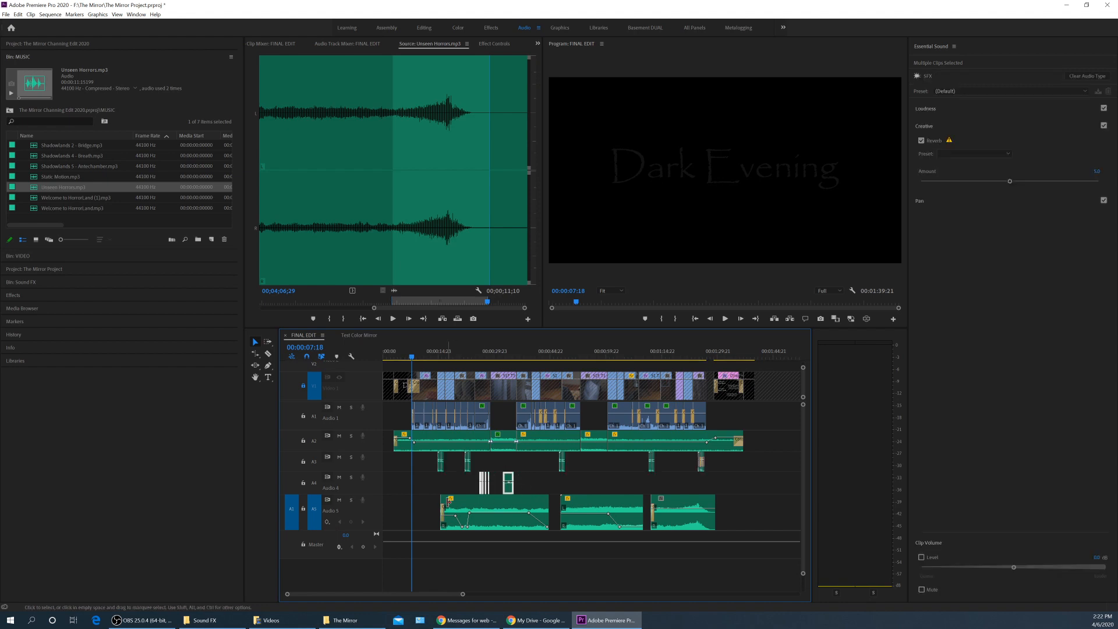
pyautogui.moveTo(422, 505); pyautogui.dragTo(718, 521)
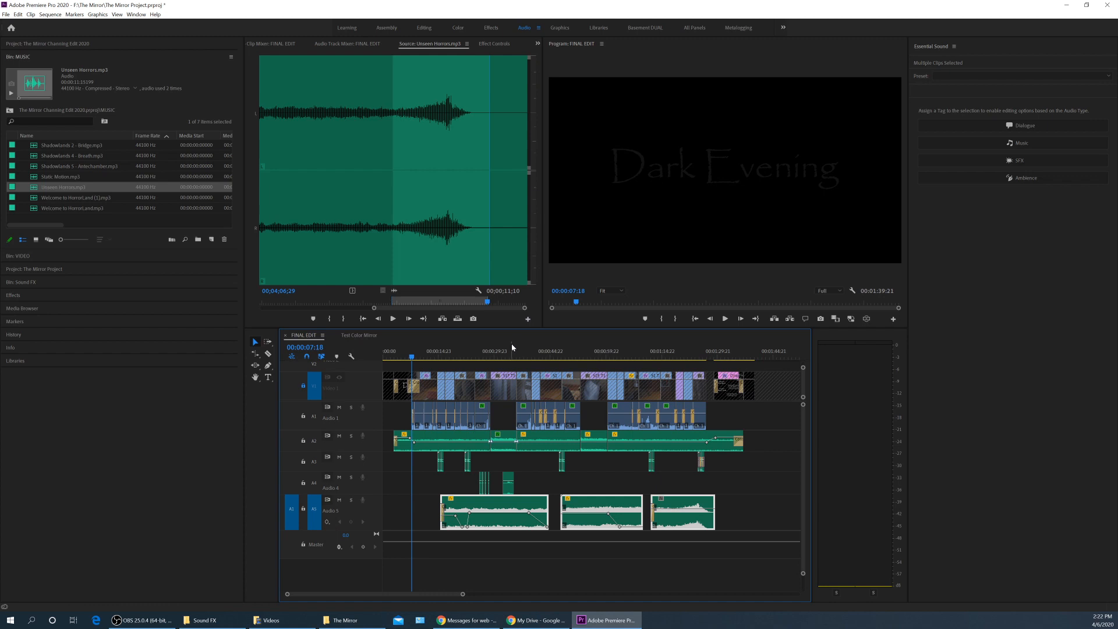
pyautogui.hotkey('ctrl', 's')
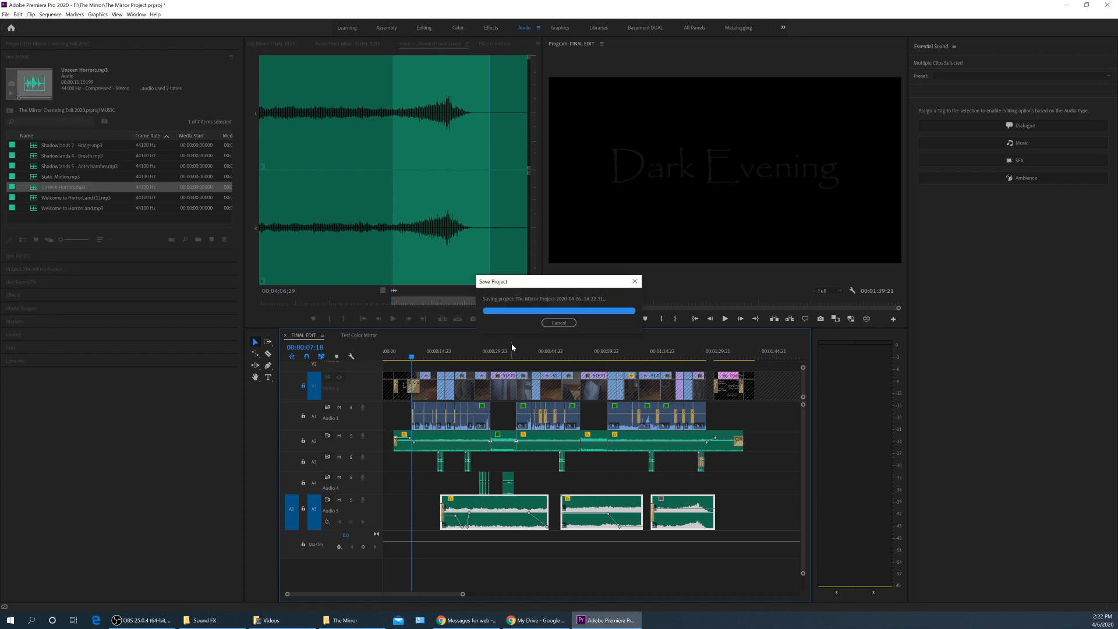